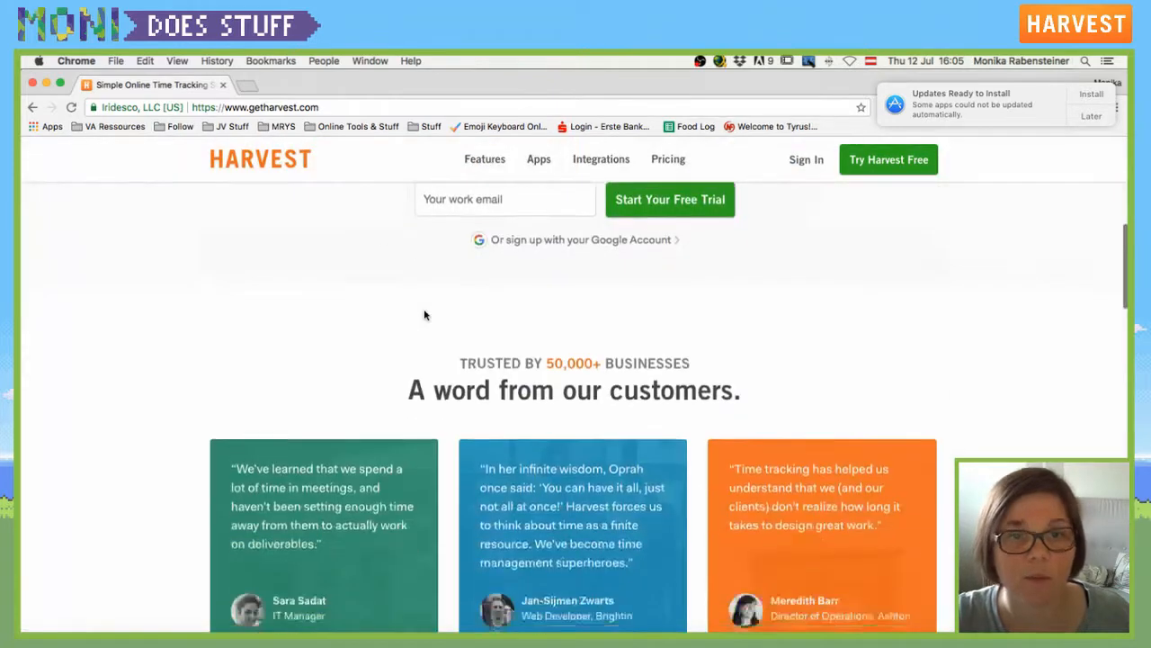
Open the pricing page and examine the Free, Solo and Team plans and the features that all plans include.
scroll(425, 314, "up", 20)
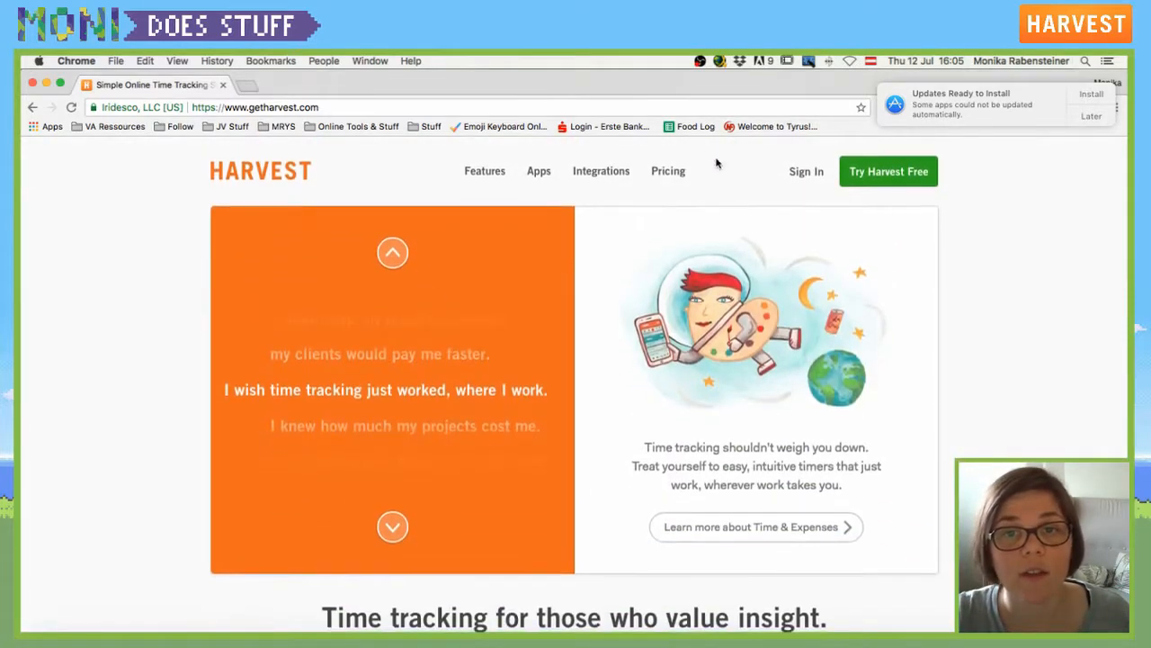
left_click(667, 171)
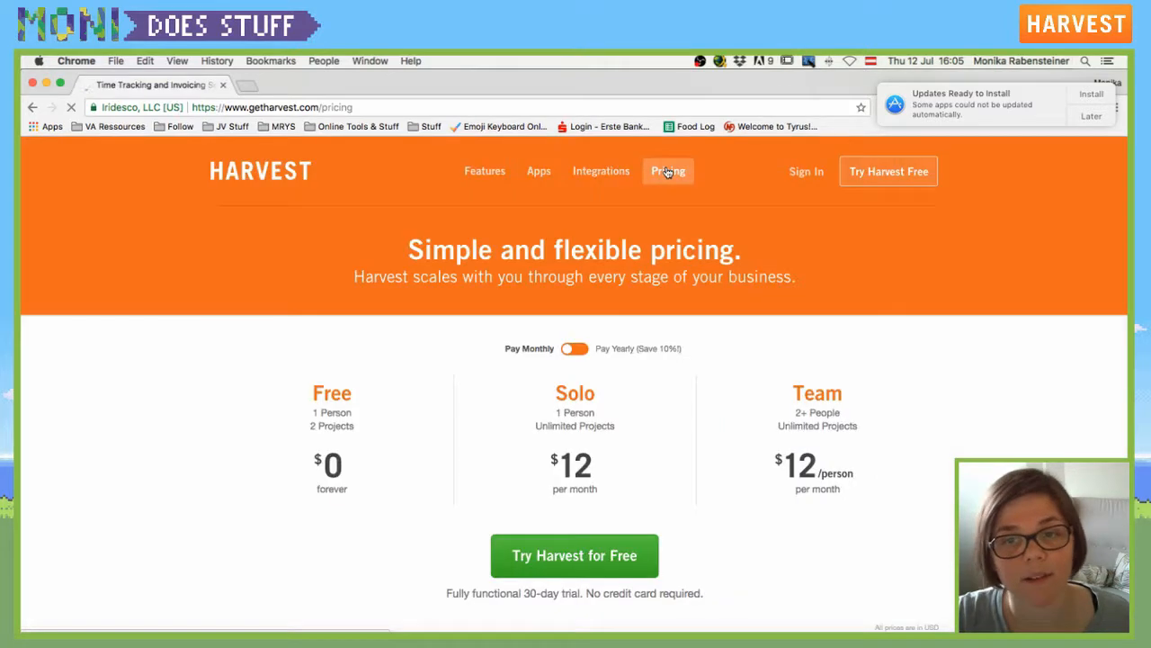
scroll(249, 372, "down", 2)
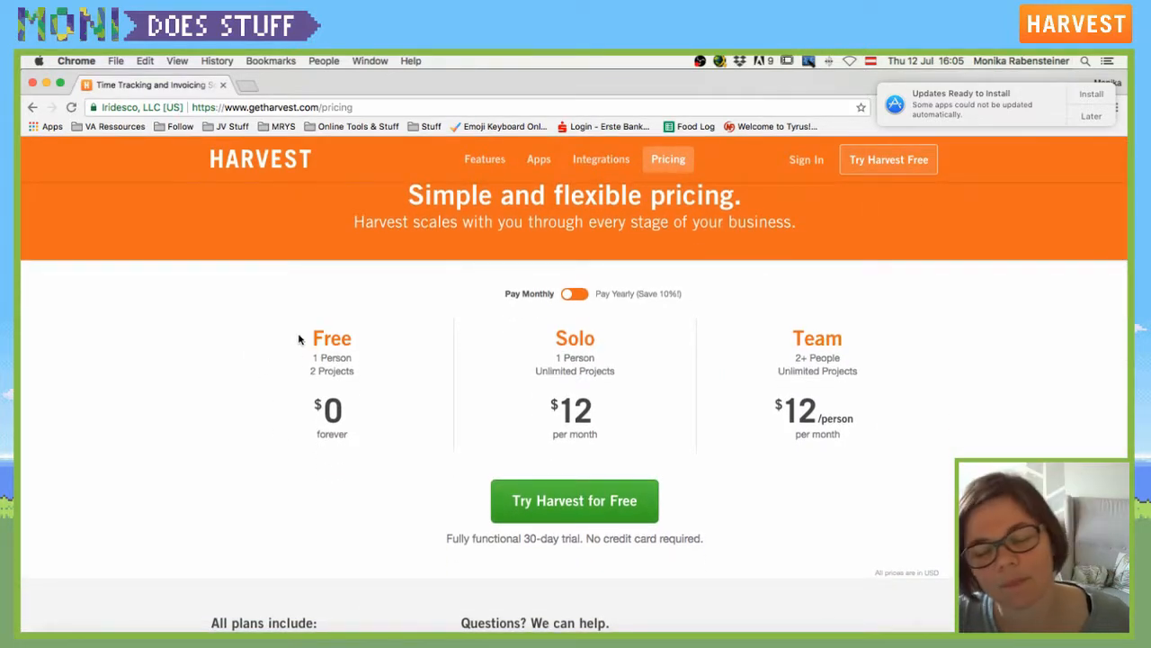
scroll(300, 340, "up", 1)
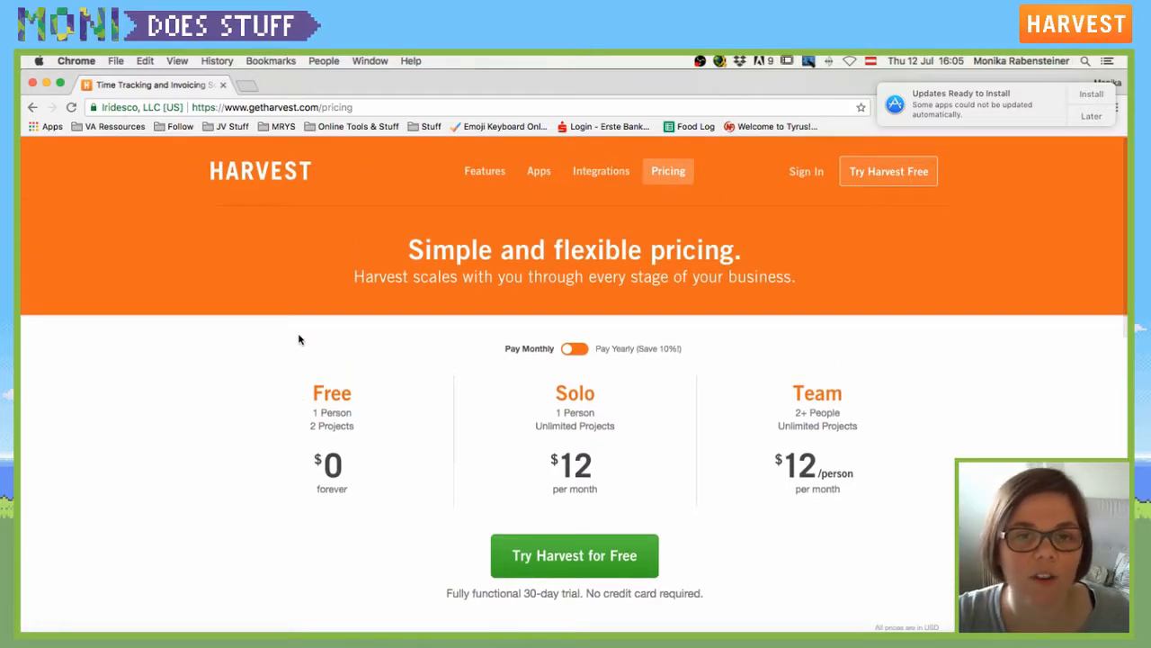
scroll(299, 339, "down", 4)
scroll(300, 340, "down", 6)
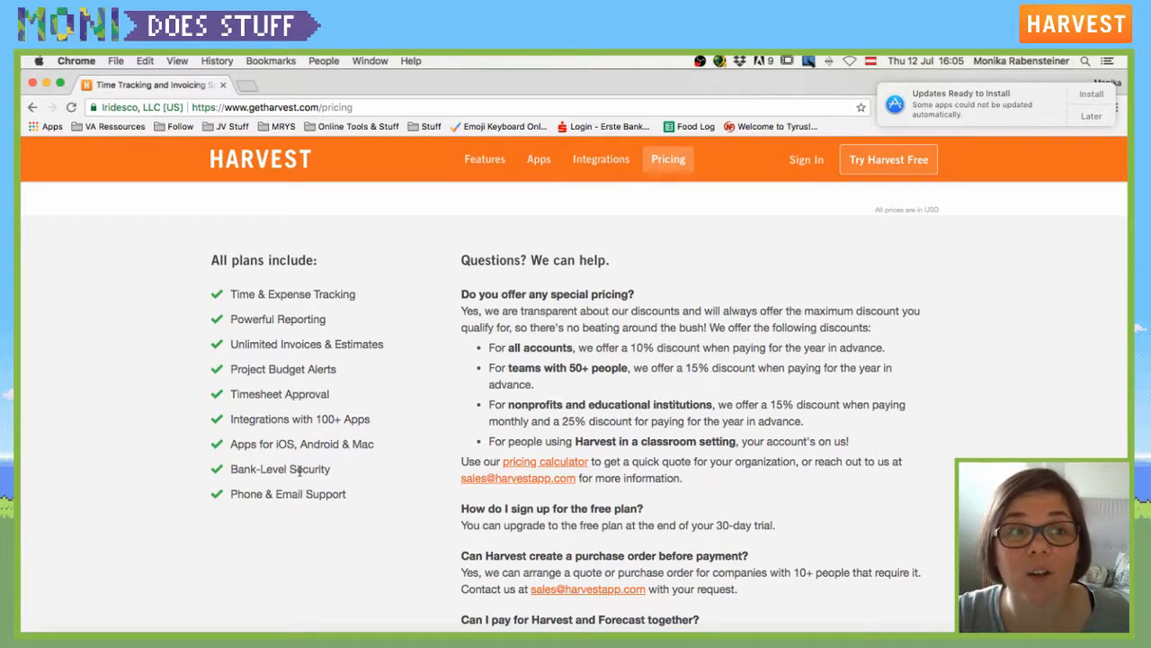
scroll(299, 469, "up", 10)
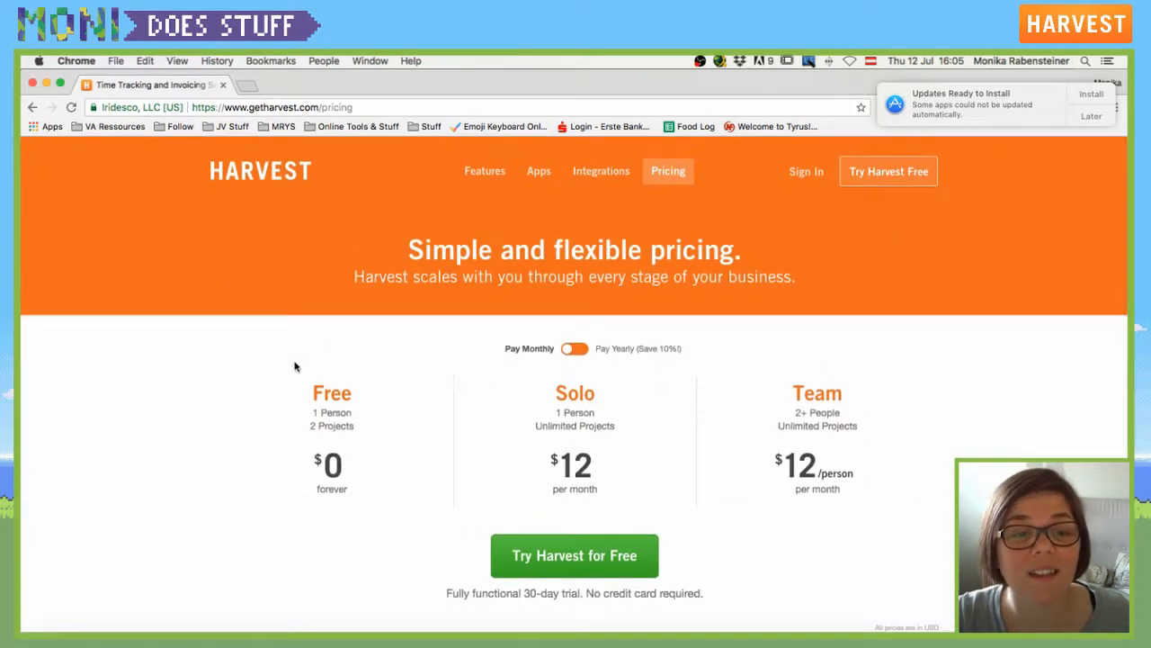
left_click_drag(297, 387, 404, 527)
left_click(375, 440)
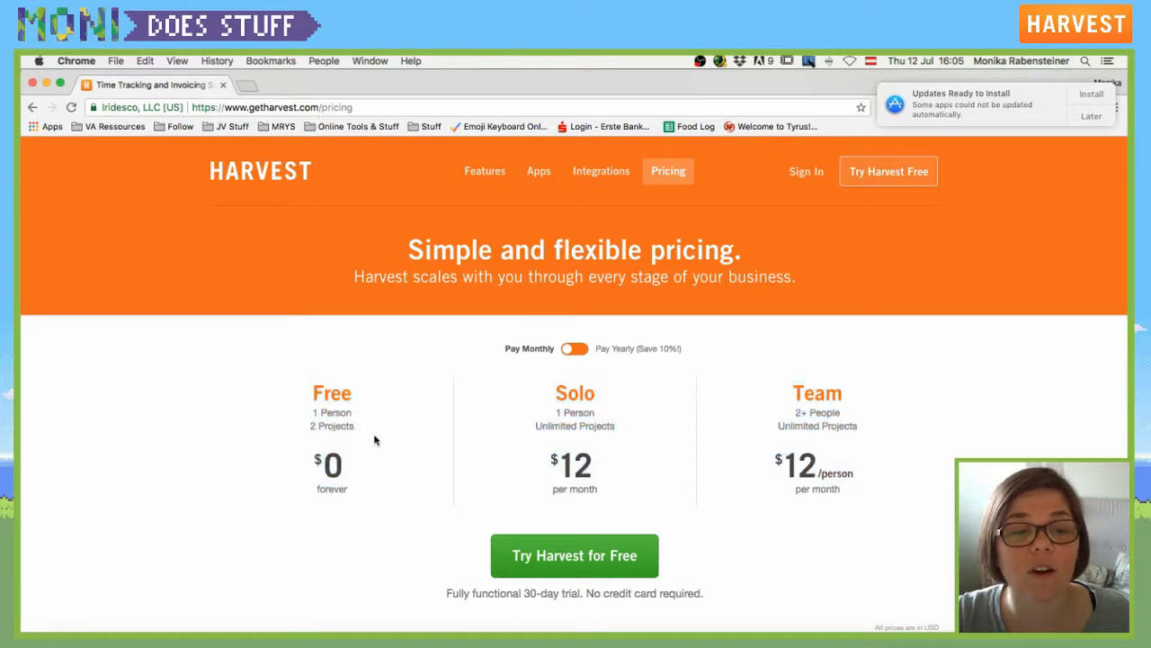
double_click(327, 426)
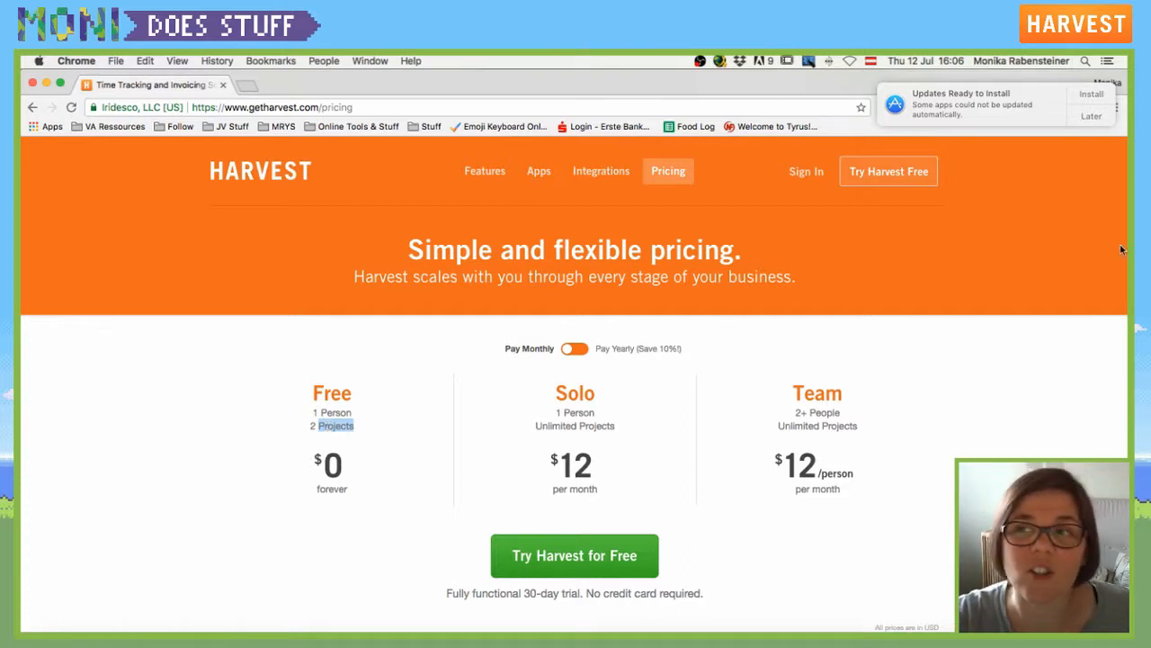
Postpone the system update notification by choosing to be reminded tomorrow.
left_click(1091, 116)
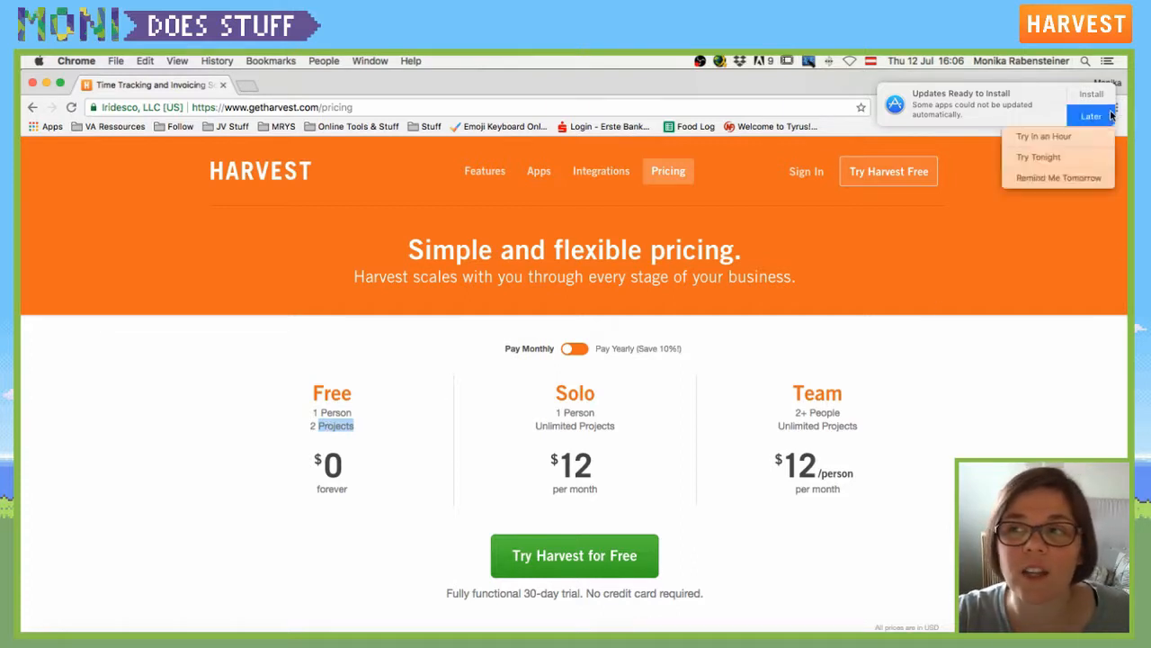
left_click(1059, 178)
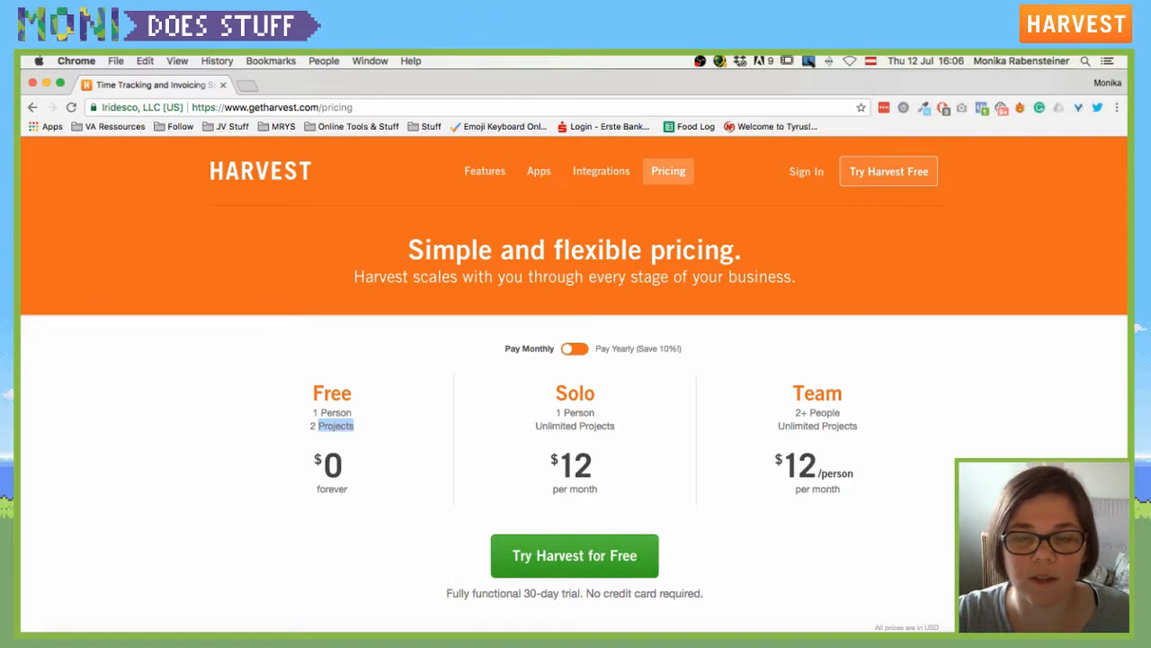
left_click(990, 539)
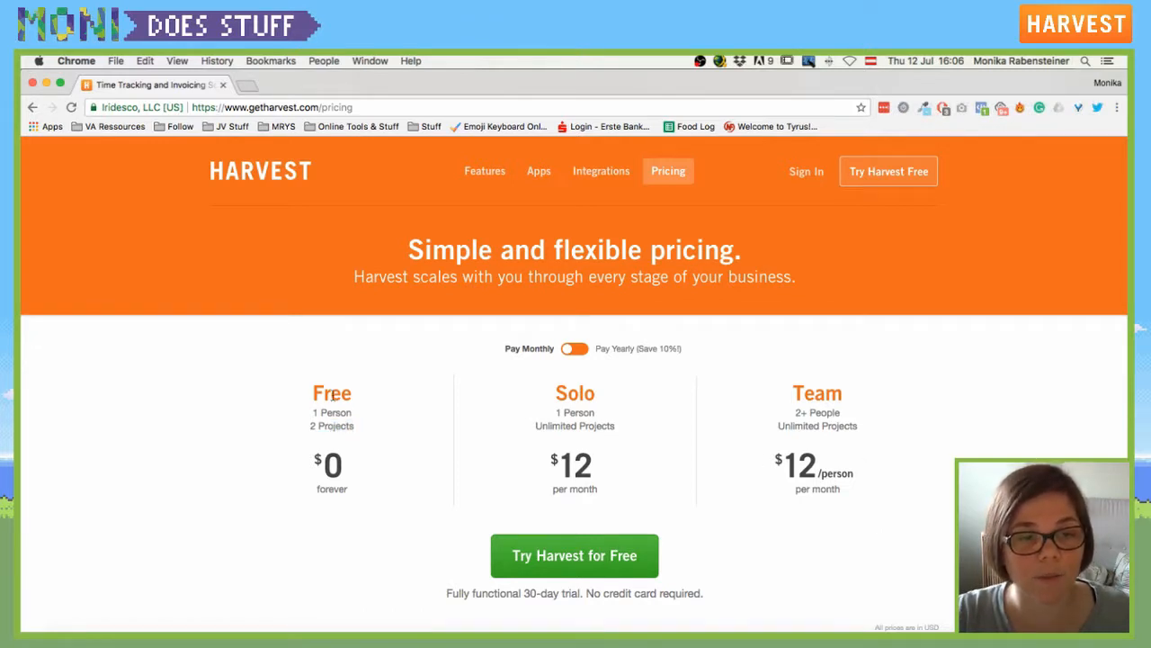
Compare the plan prices under yearly billing, and switch the display back to monthly billing.
scroll(332, 377, "down", 2)
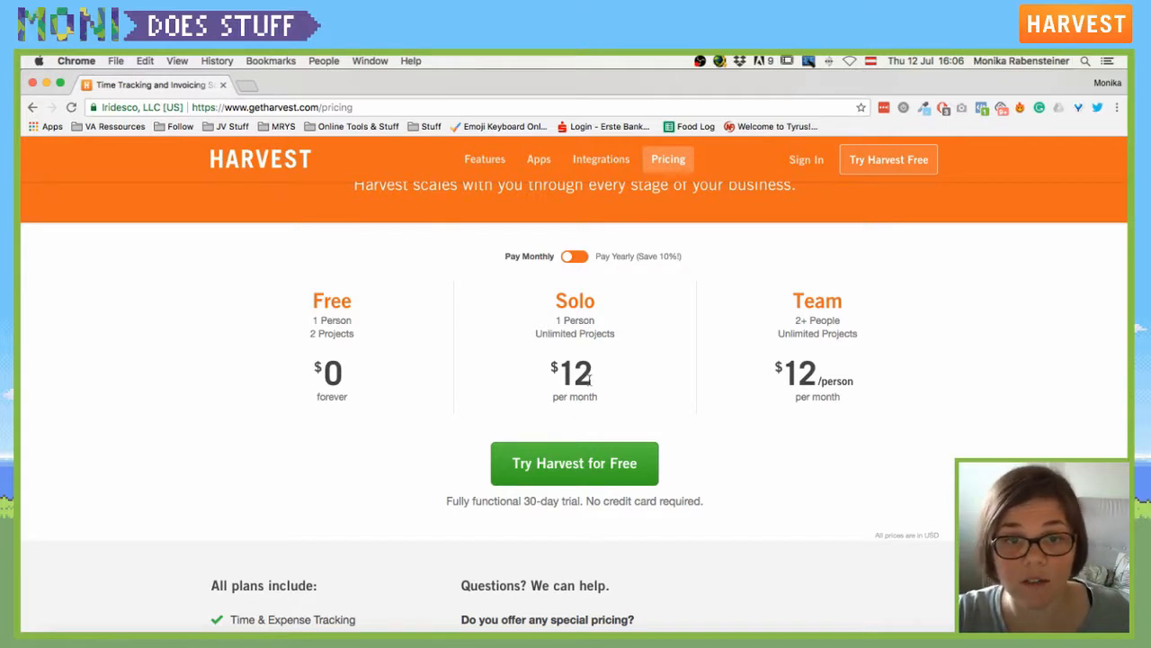
left_click(570, 260)
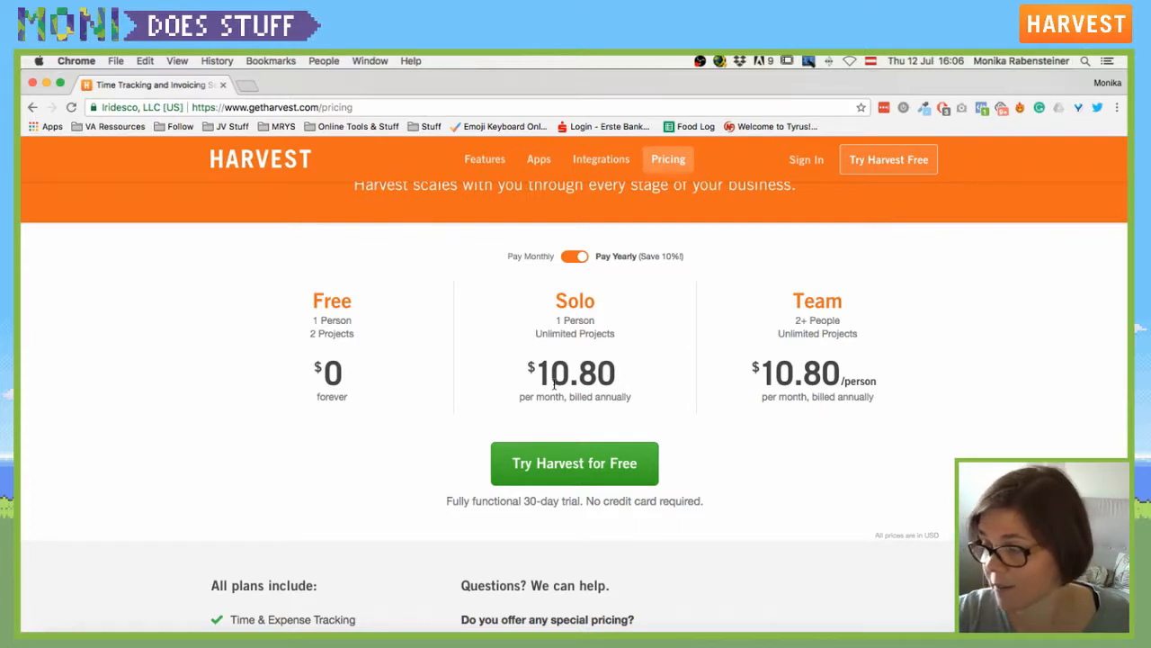
left_click(576, 257)
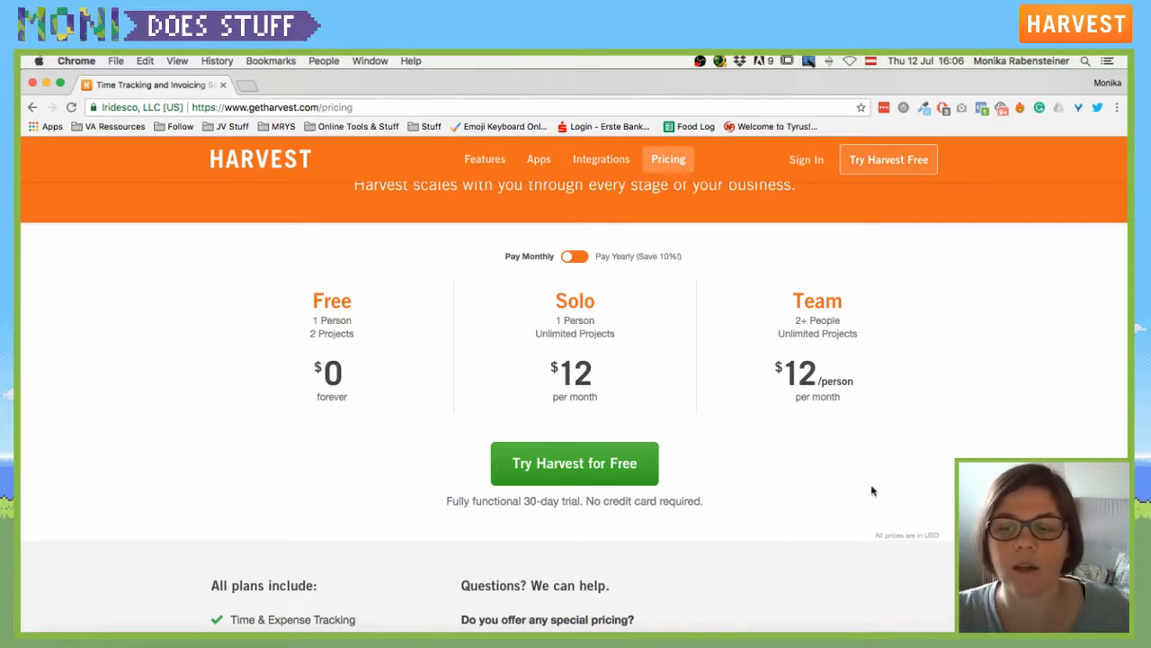
scroll(782, 482, "down", 1)
scroll(781, 486, "up", 3)
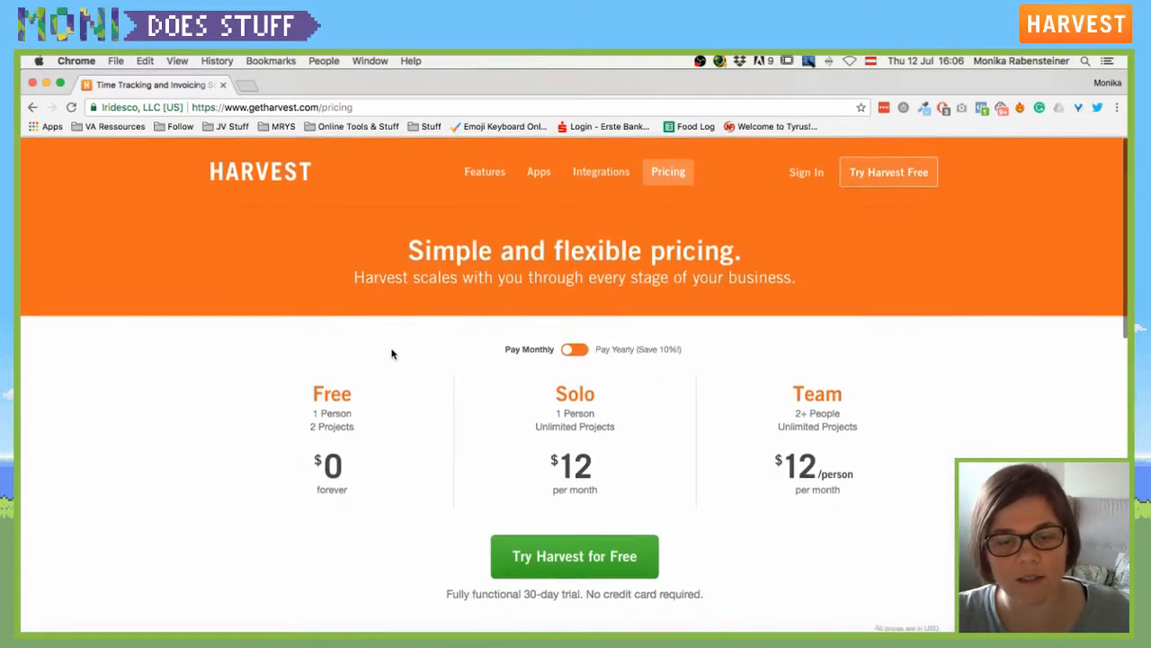
scroll(392, 353, "down", 3)
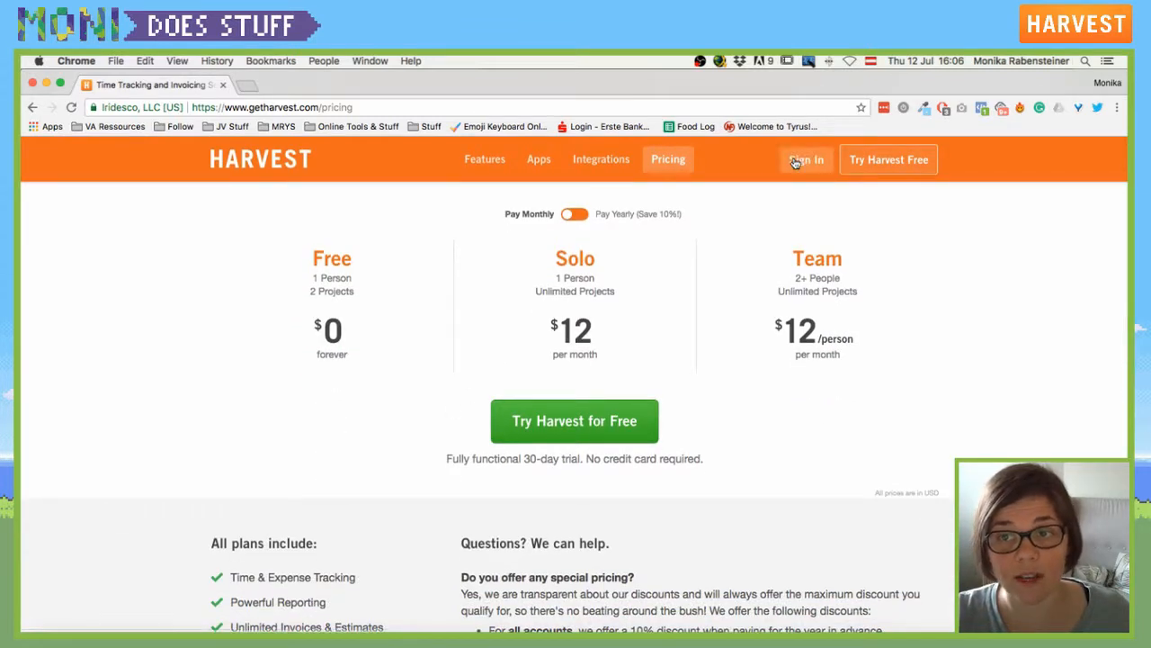
Start the free trial registration and choose to sign up with Google.
left_click(887, 161)
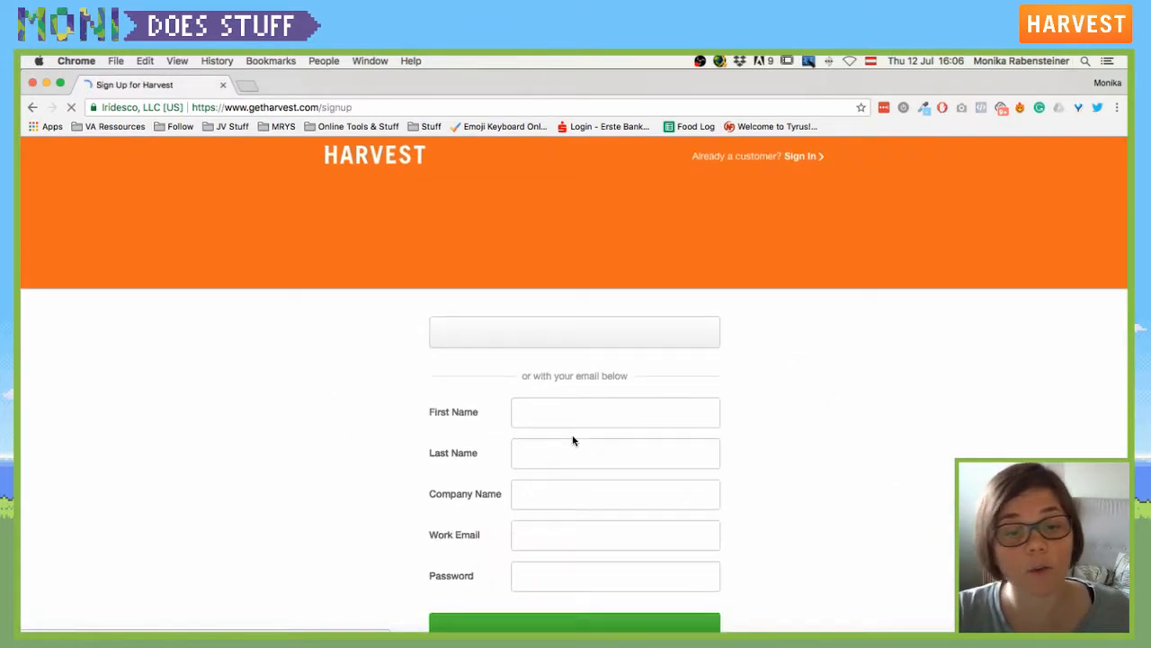
left_click(573, 408)
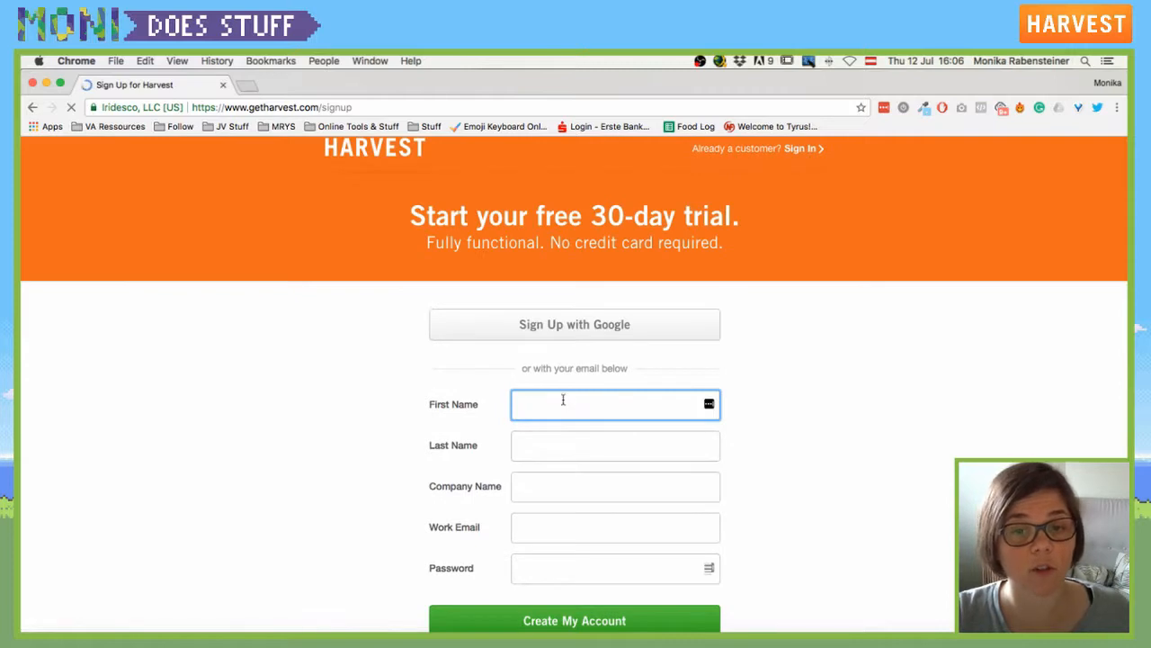
left_click(586, 324)
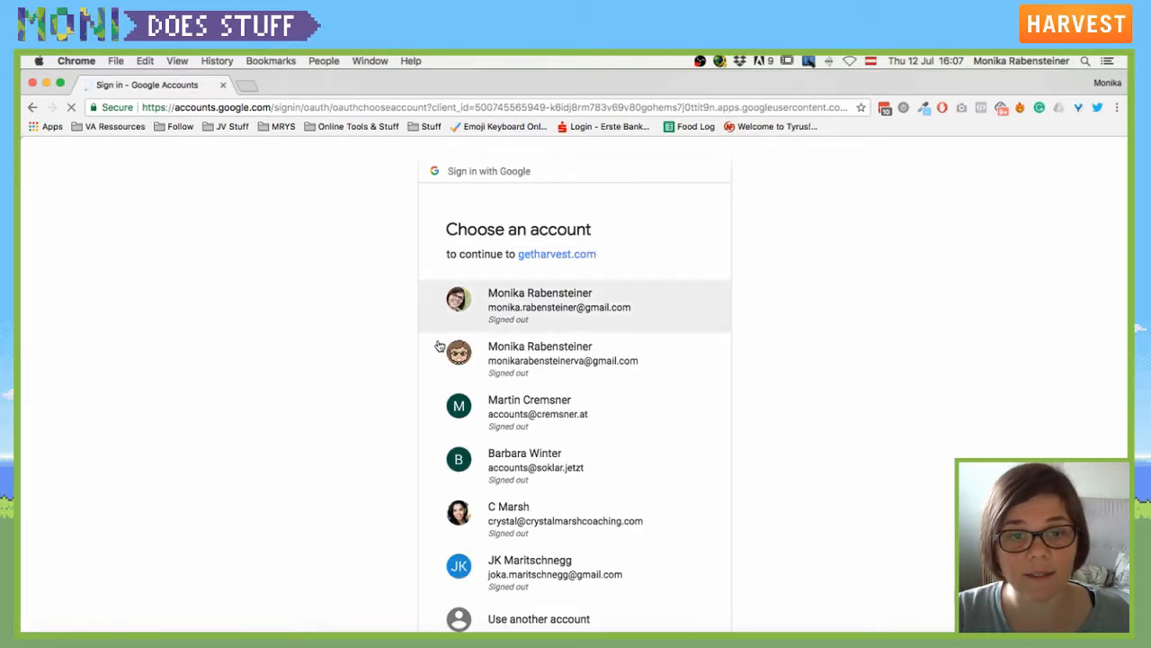
Choose the second listed Google account and sign in with the account password.
left_click(557, 358)
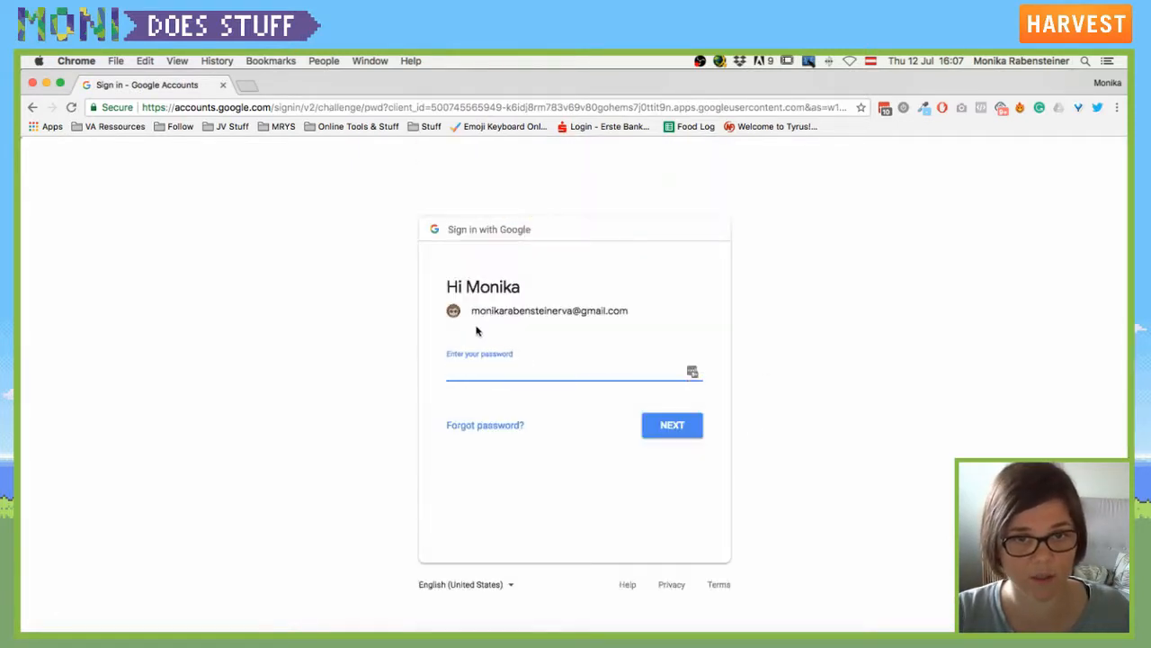
type("•")
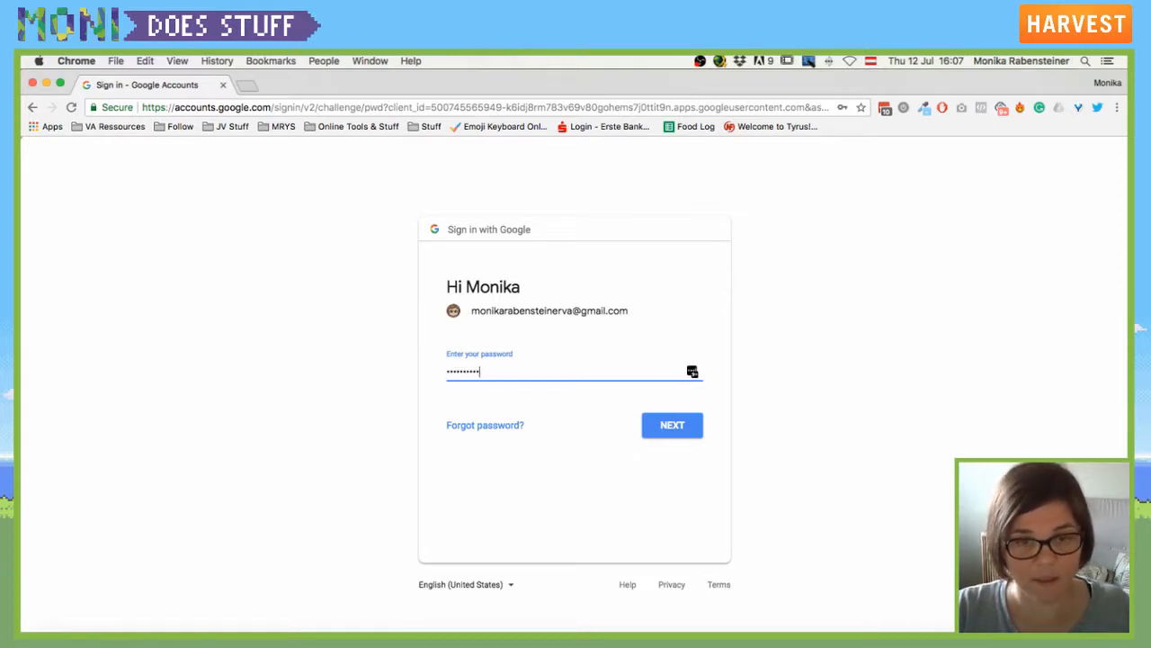
type("•••••••••")
key("Return")
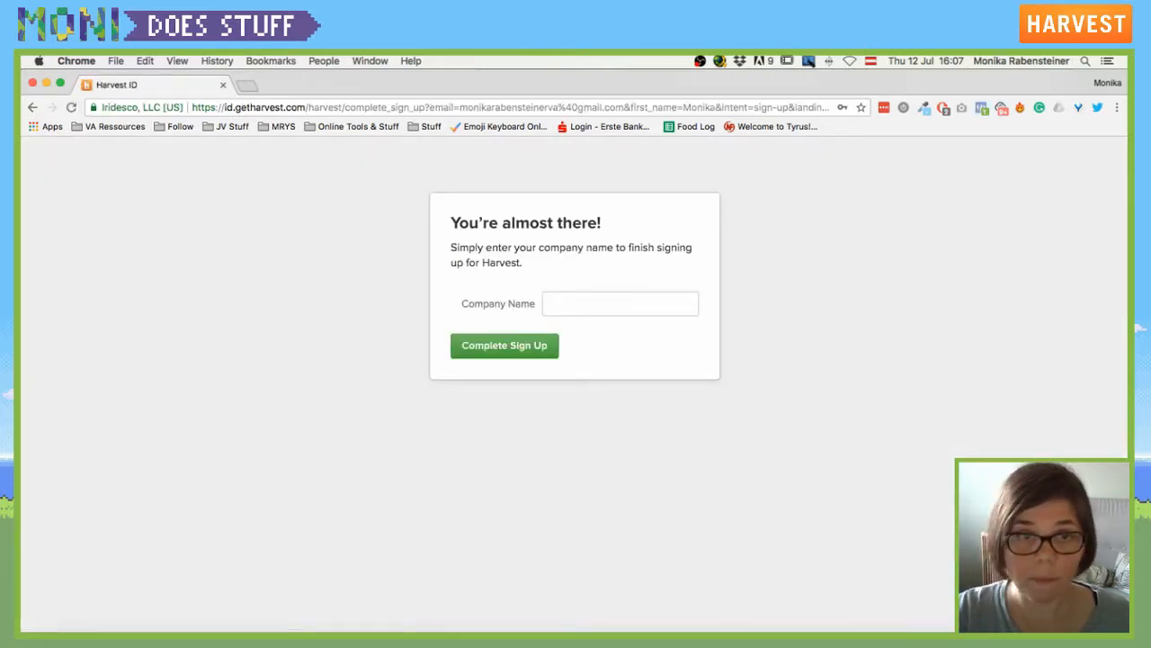
Enter "Moni Does Stuff" as the company name and complete the sign-up.
left_click(1005, 245)
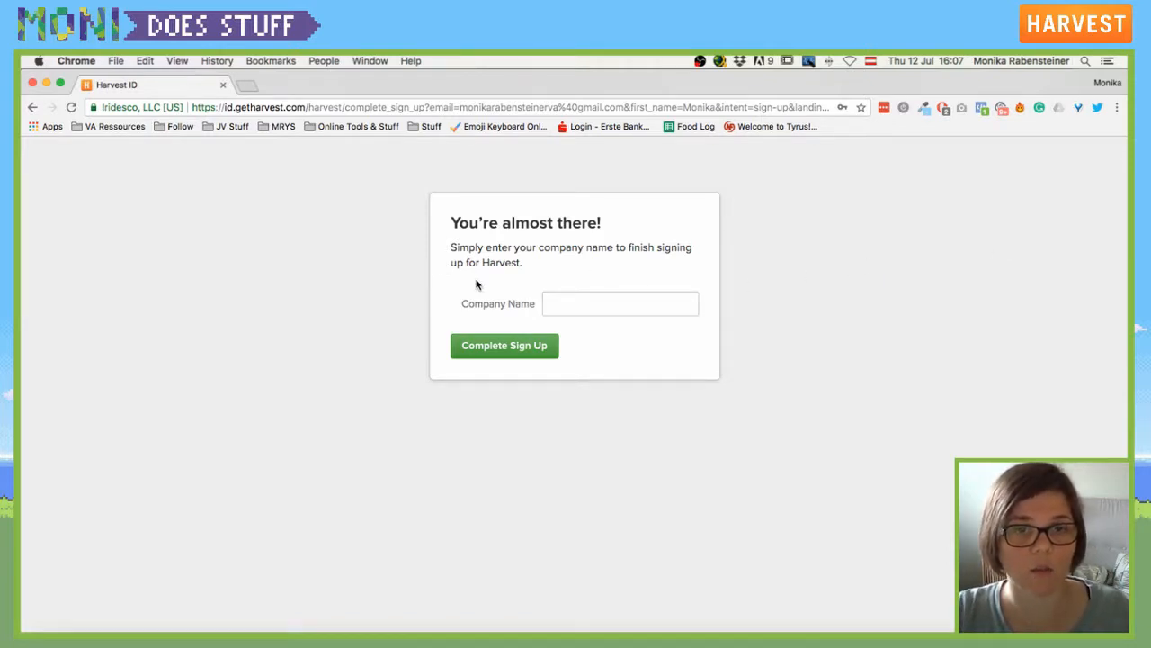
left_click(592, 311)
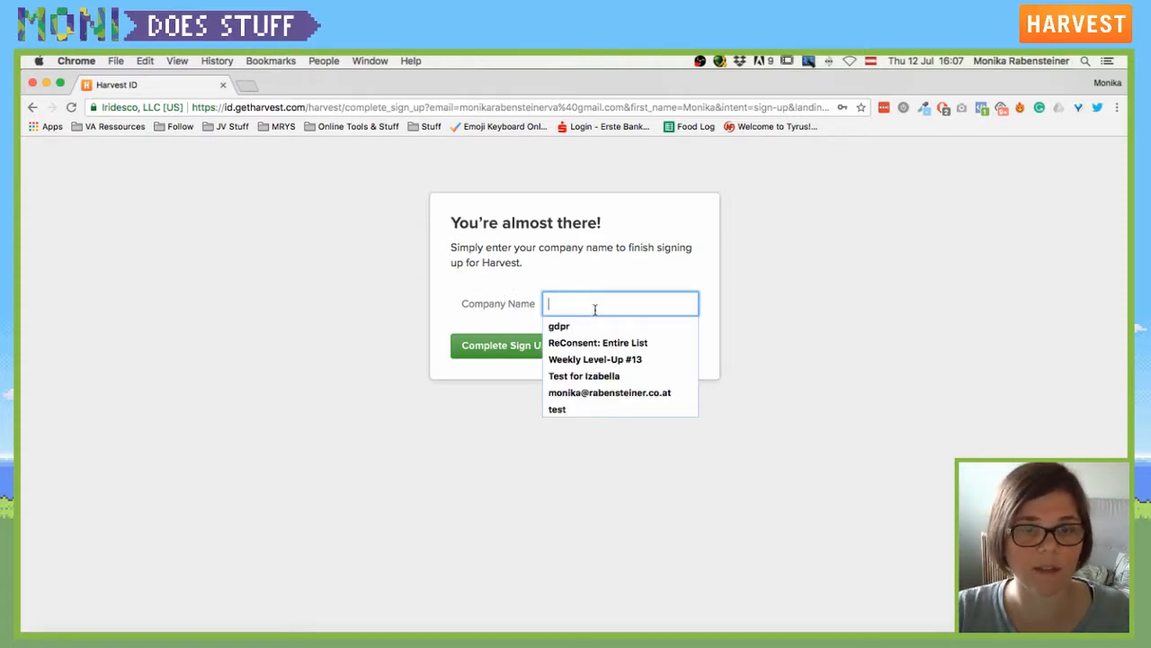
type("Moni Does Stuff")
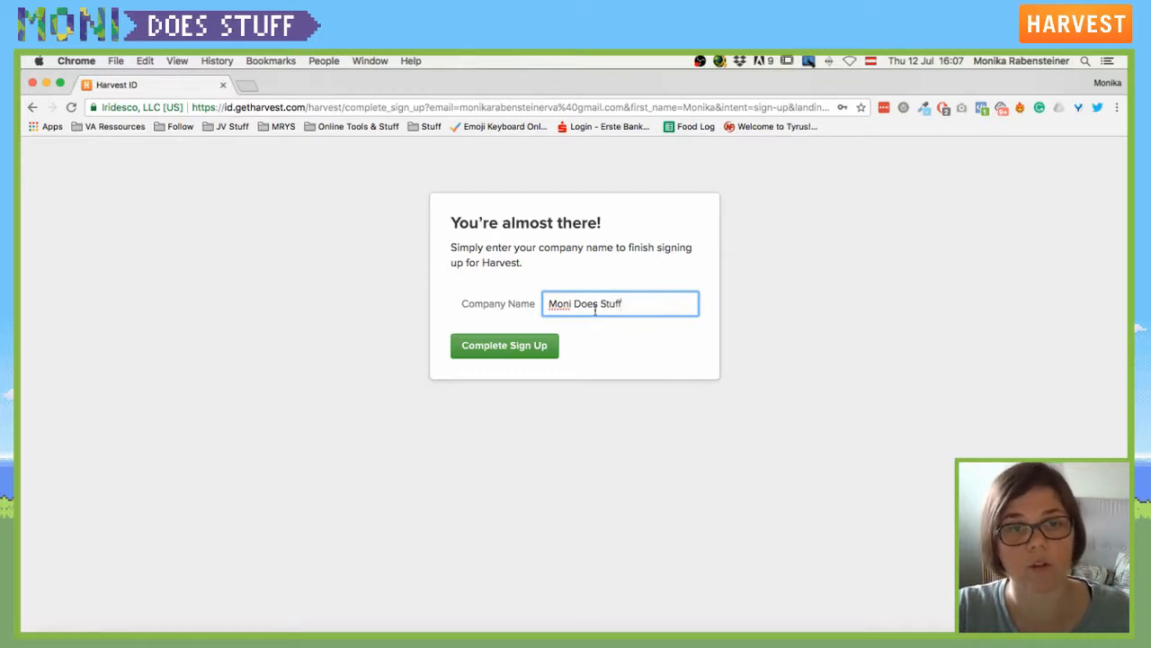
left_click(515, 347)
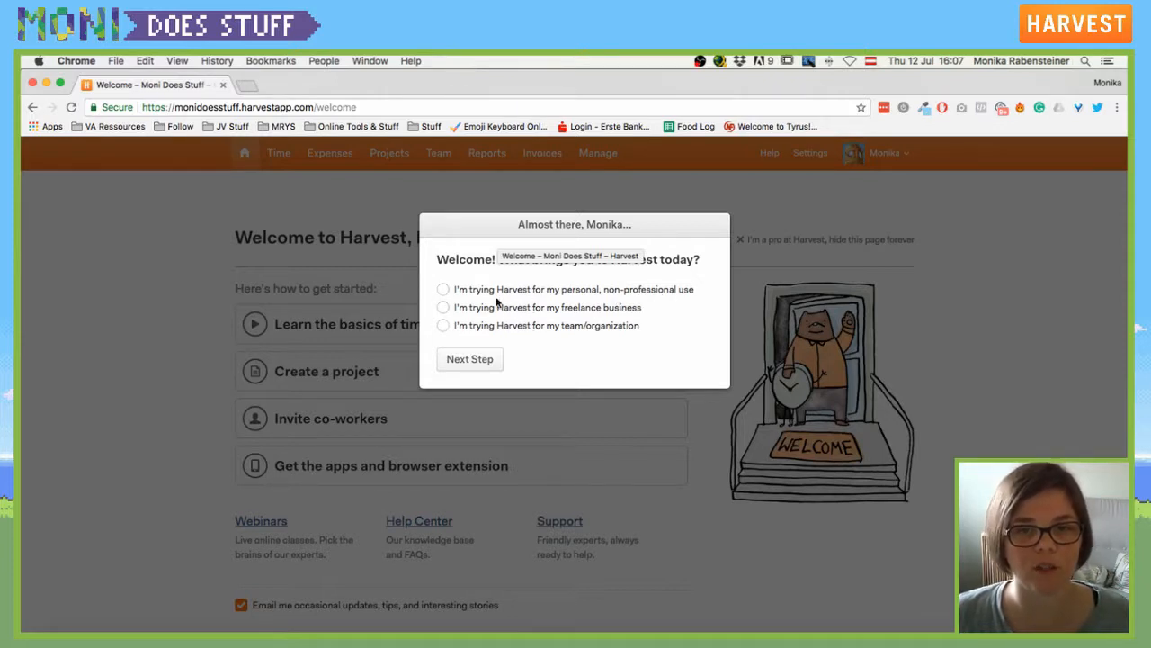
Answer that Harvest is for a freelance business, and keep Euro - EUR, DD.MM.YYYY and Monday as currency, date format and week start.
left_click(444, 308)
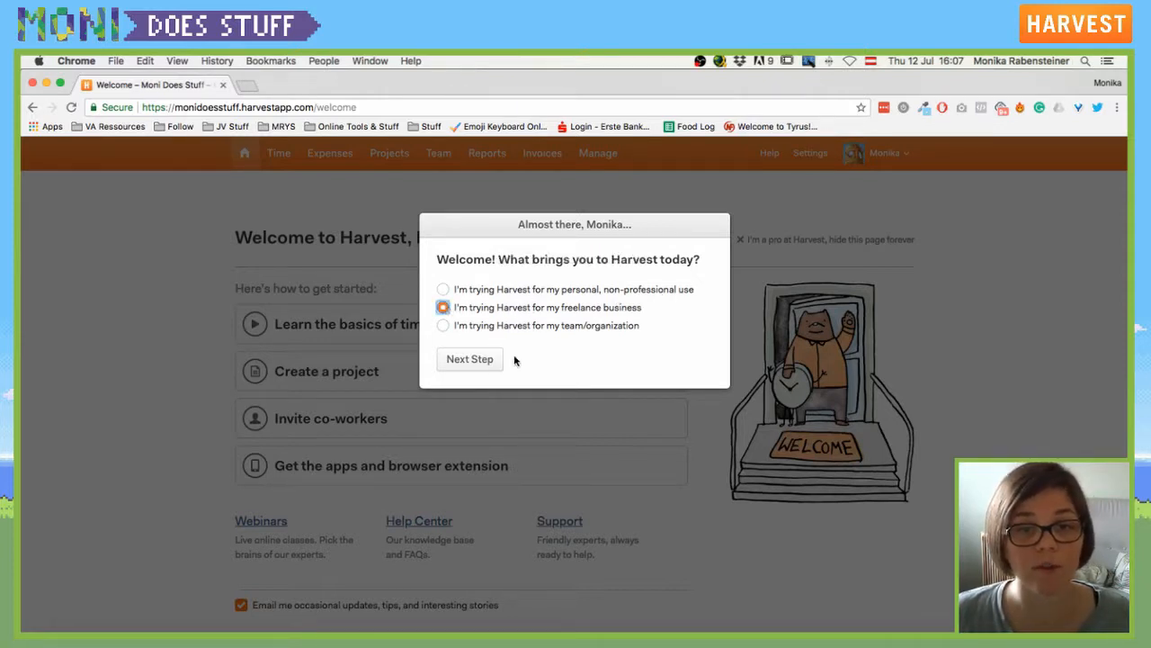
left_click(471, 361)
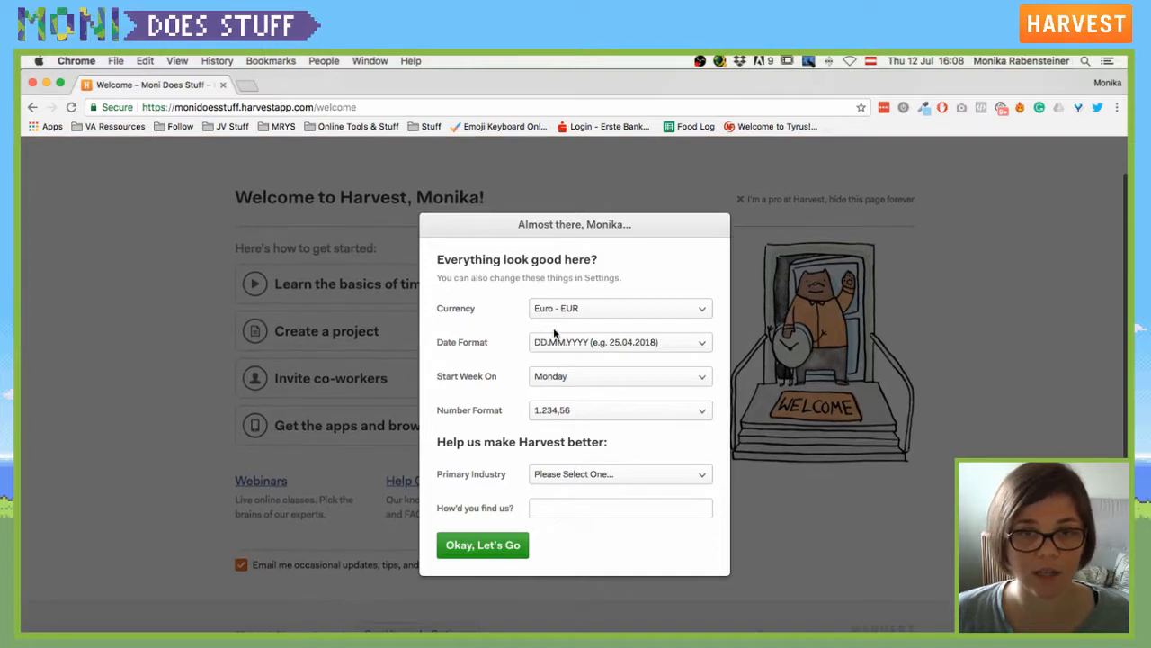
left_click(593, 307)
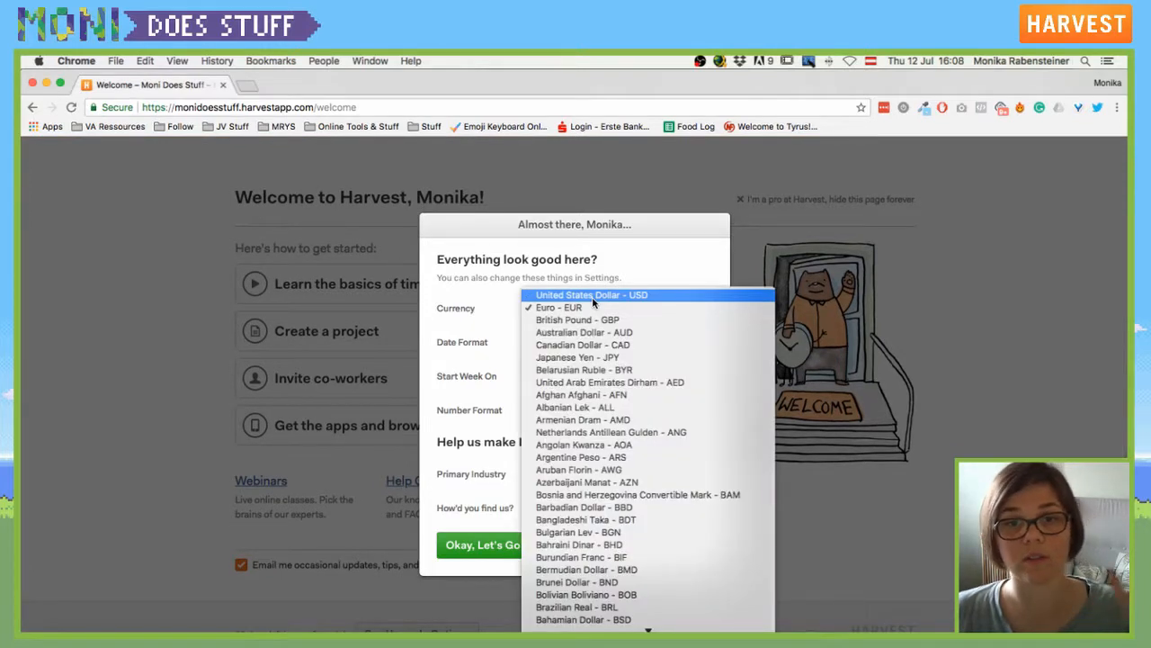
left_click(589, 307)
left_click(604, 343)
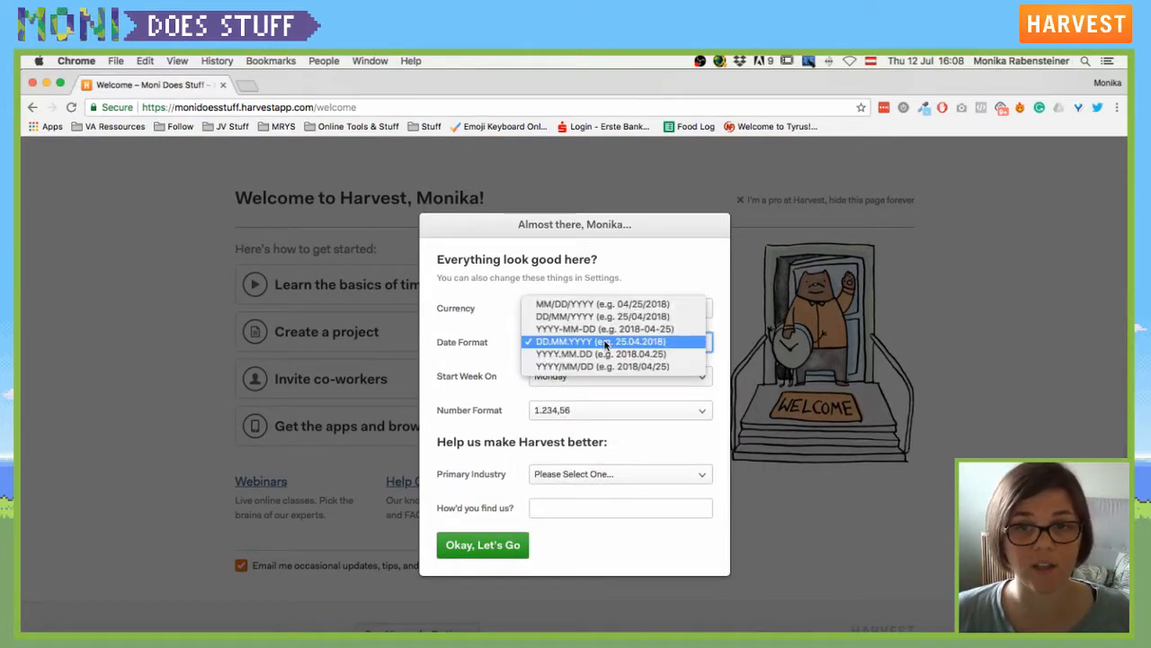
left_click(501, 342)
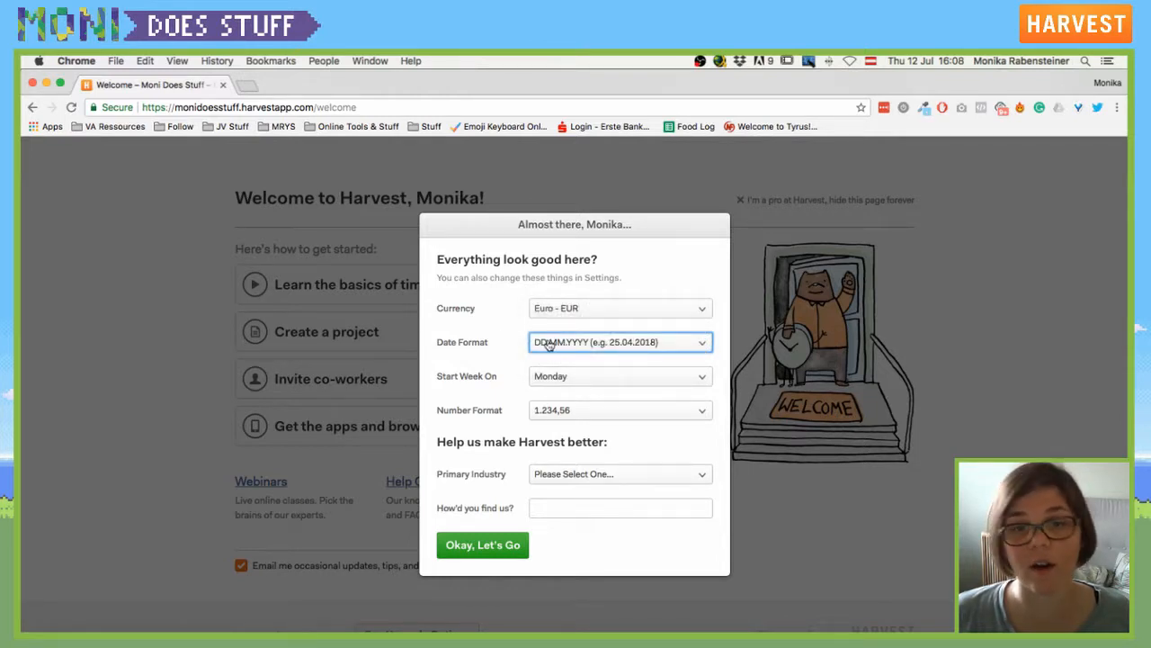
left_click(559, 376)
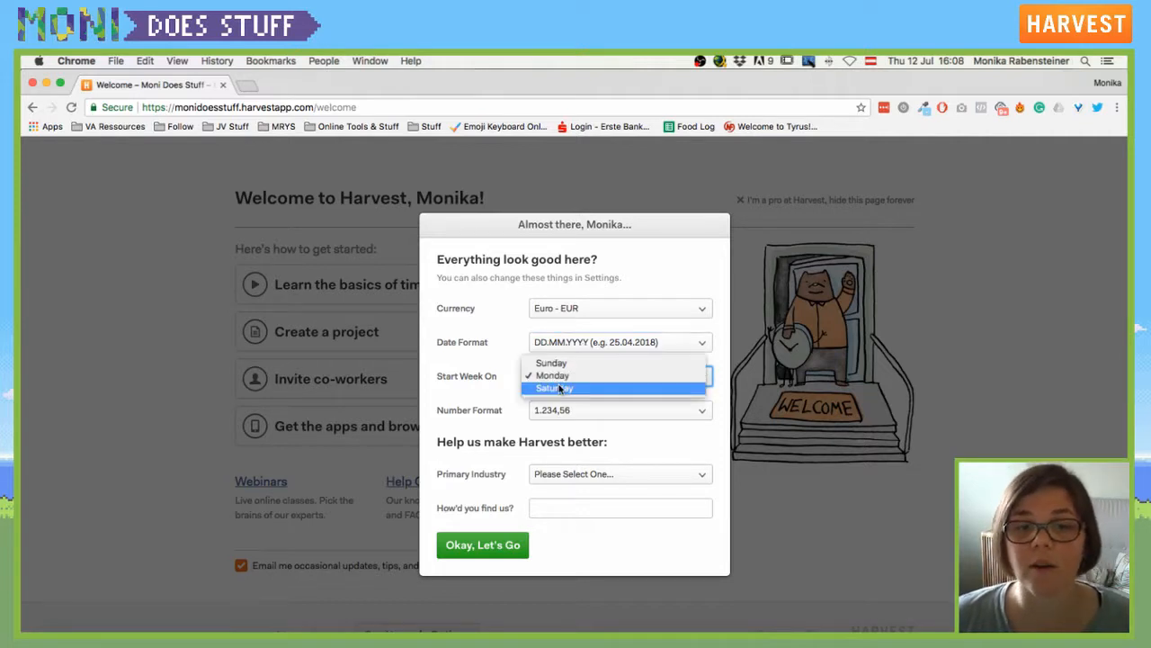
left_click(552, 376)
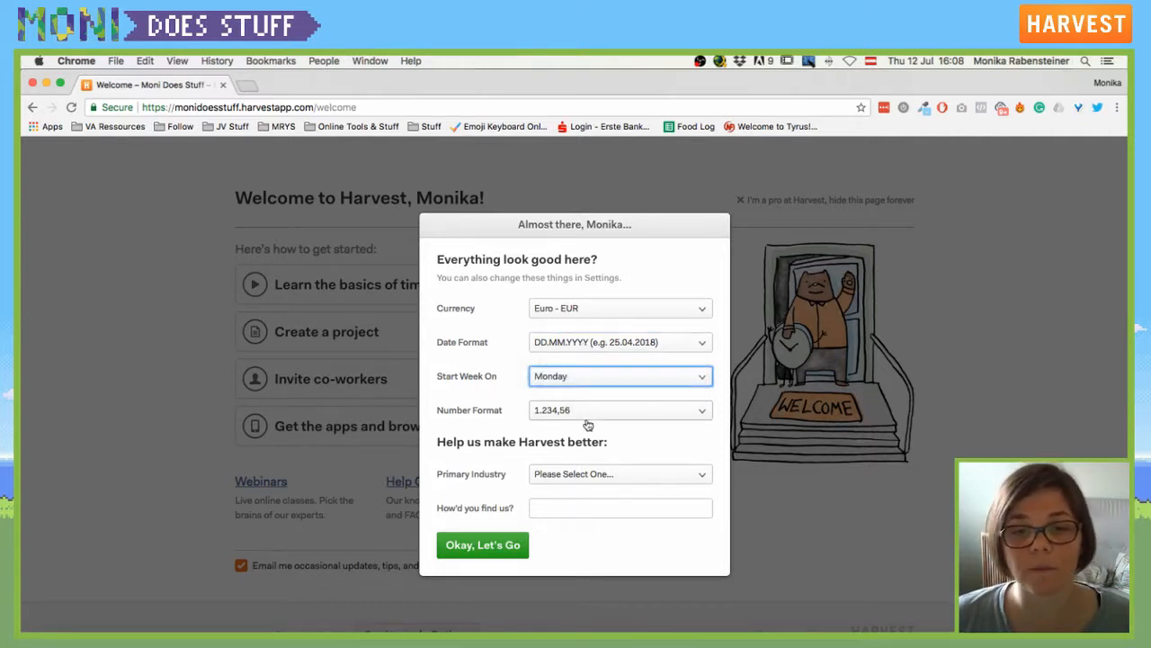
Set the primary industry to Web Design in the welcome questionnaire.
left_click(606, 481)
scroll(635, 505, "down", 3)
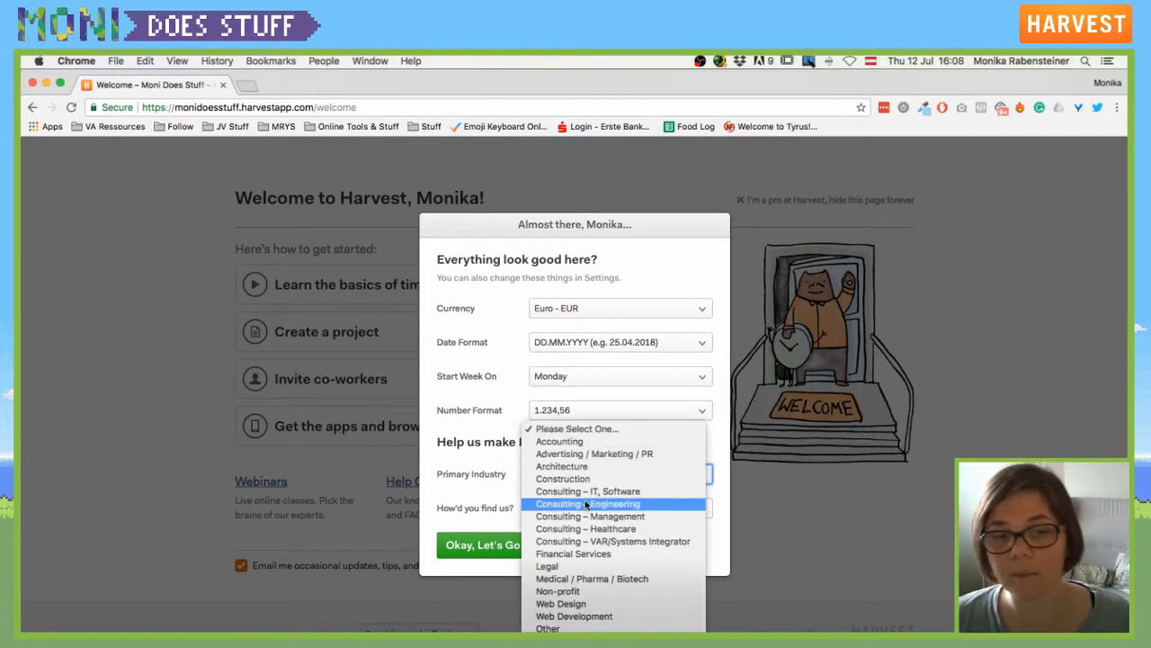
left_click(576, 604)
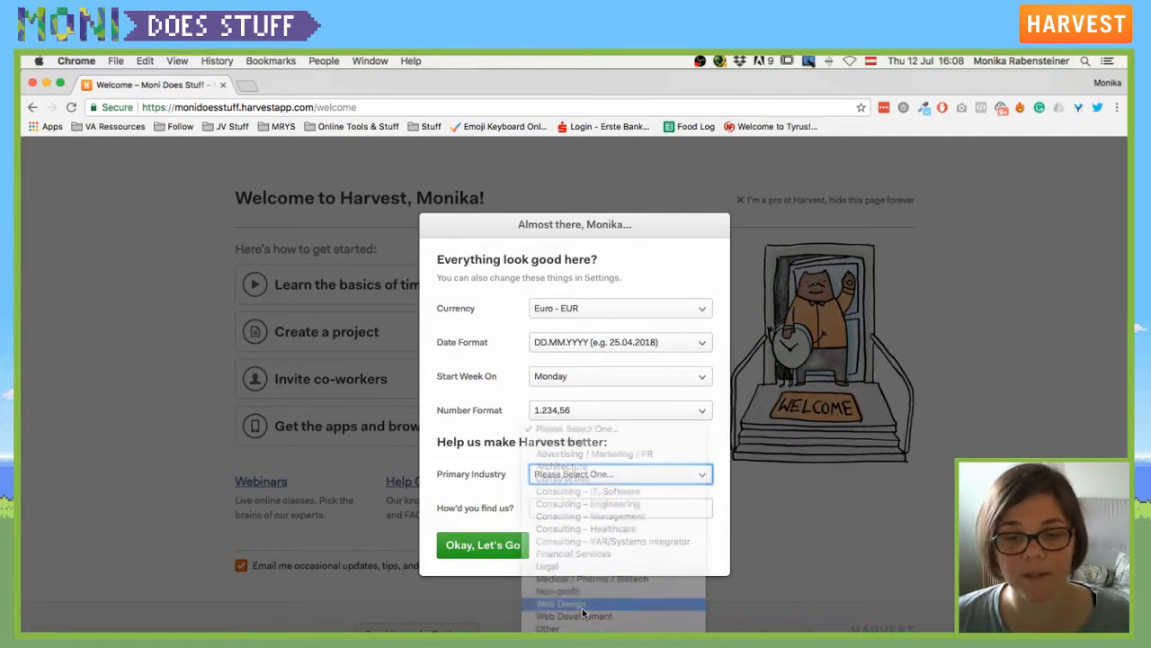
Leave the question about how Harvest was found blank and submit the welcome questionnaire.
left_click_drag(563, 226, 568, 216)
left_click(590, 230)
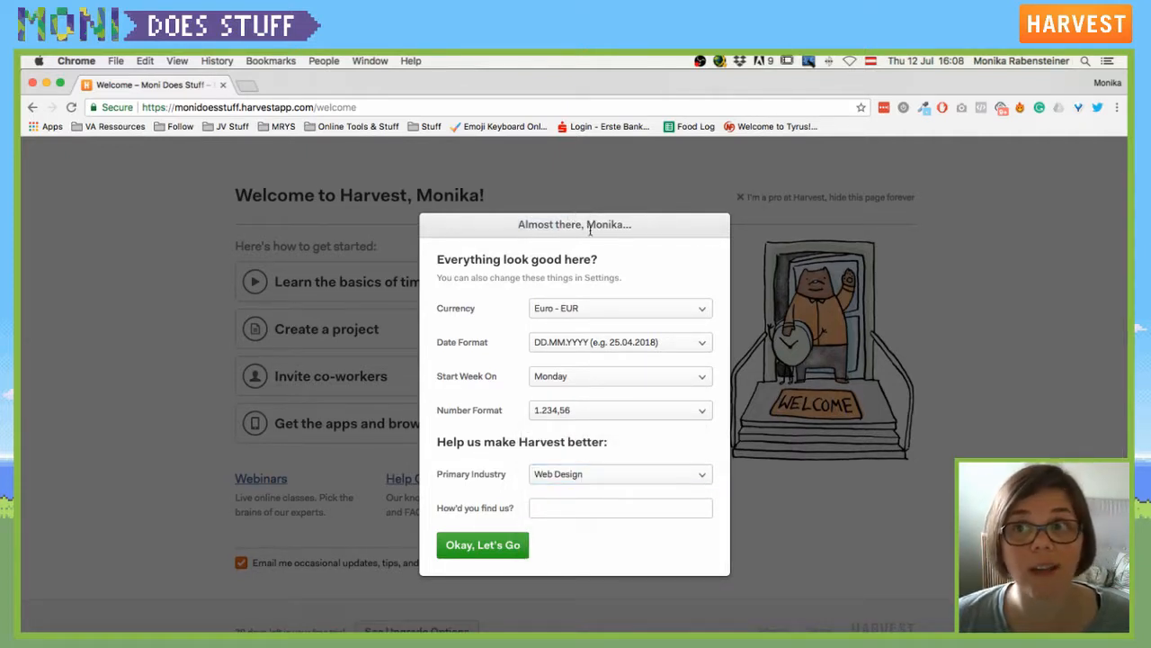
left_click(537, 510)
left_click(508, 545)
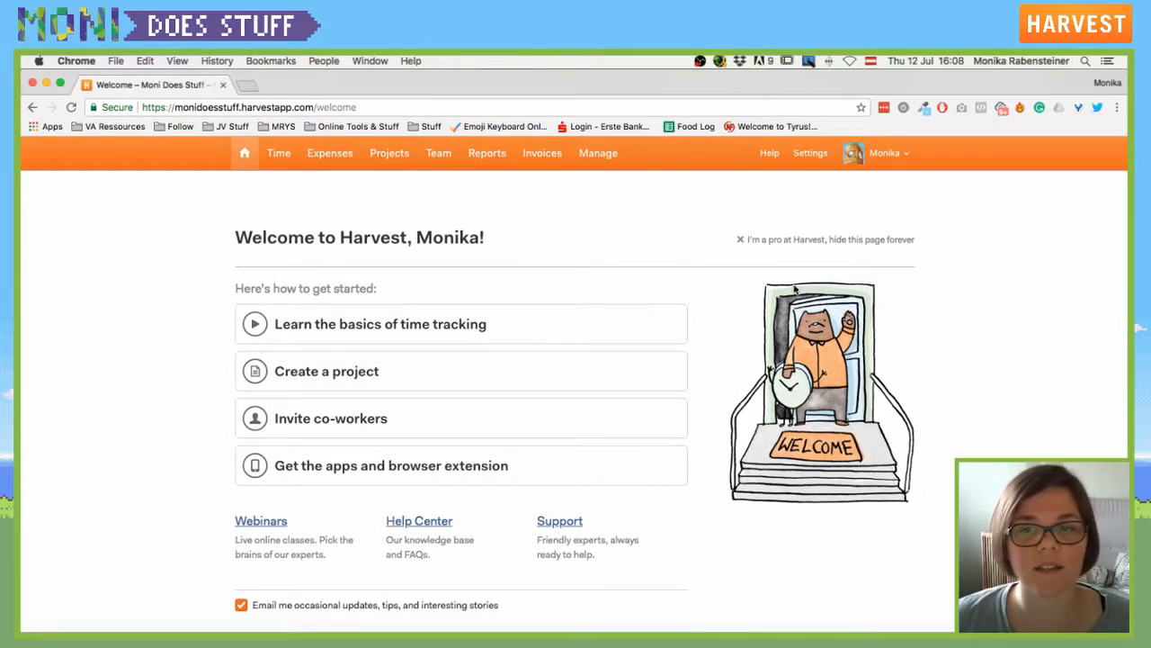
Open the time tracking basics video from the welcome page and close it again.
scroll(315, 232, "down", 2)
scroll(354, 257, "up", 2)
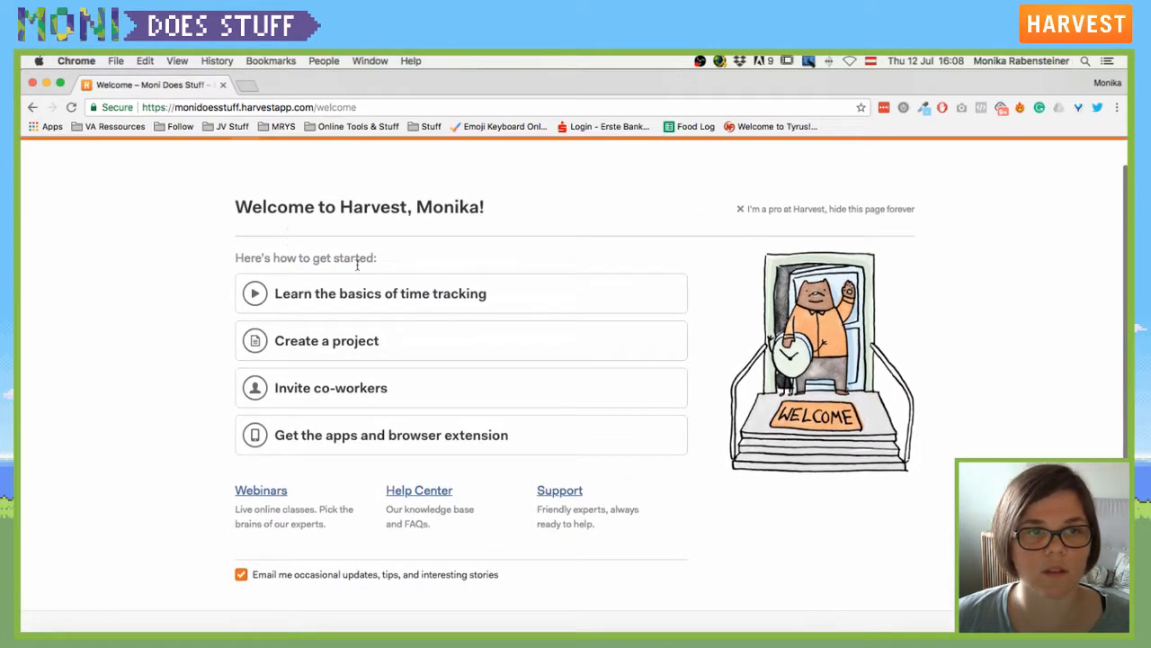
left_click(367, 338)
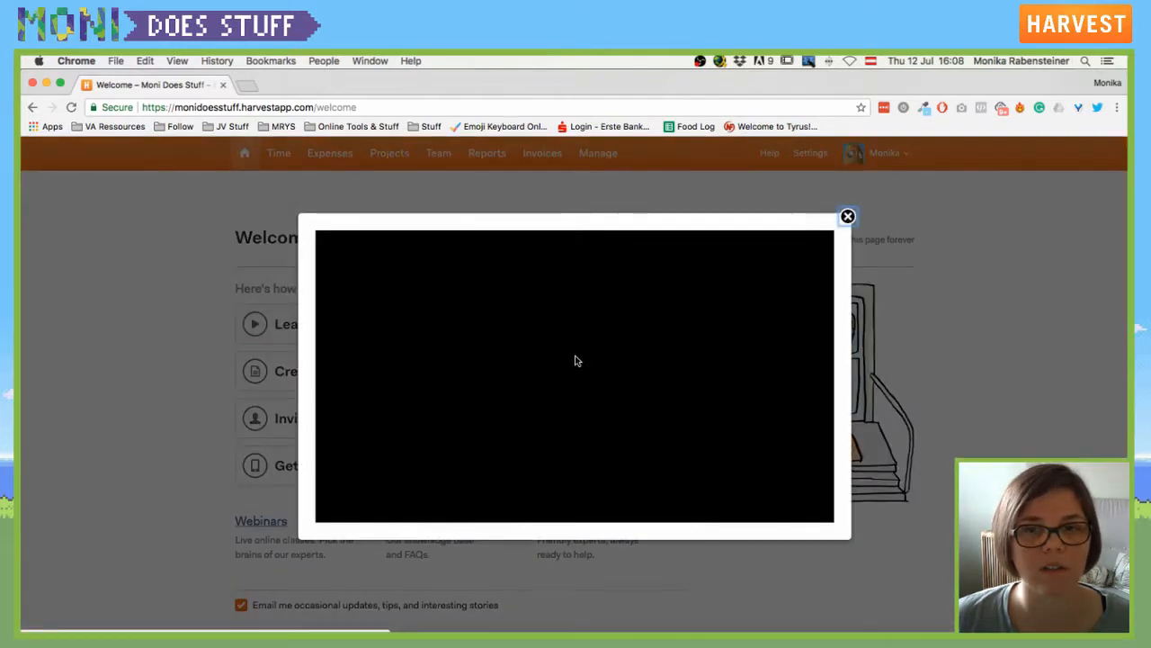
left_click(848, 218)
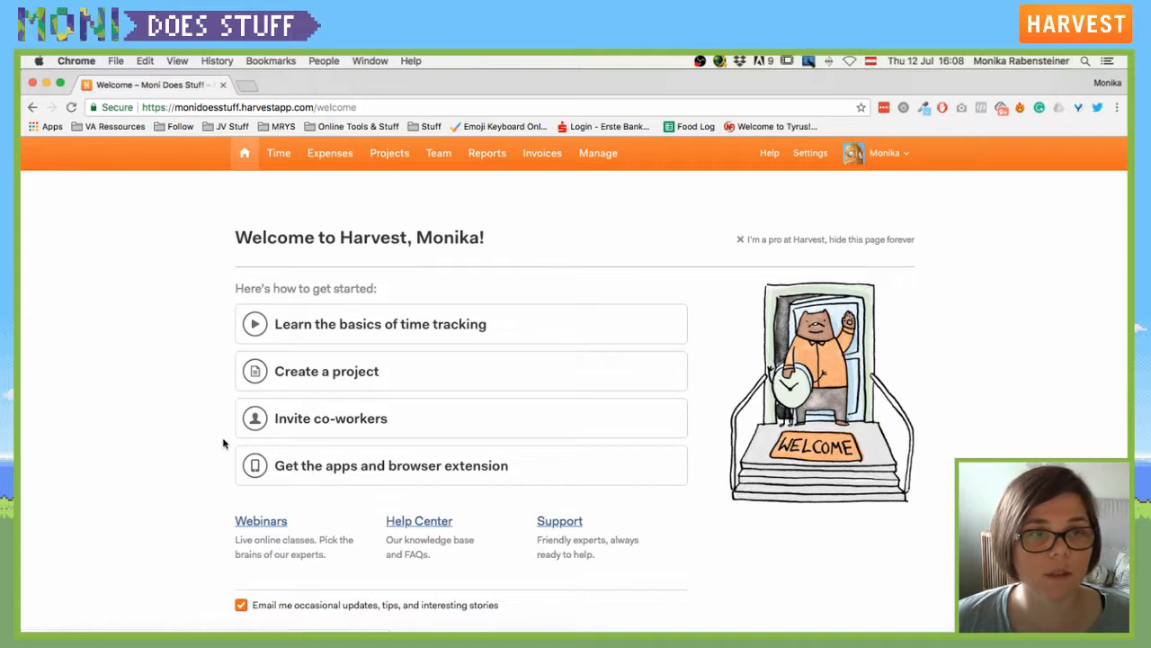
Open the timesheet and look over its Day view down to the end of the page.
left_click(279, 154)
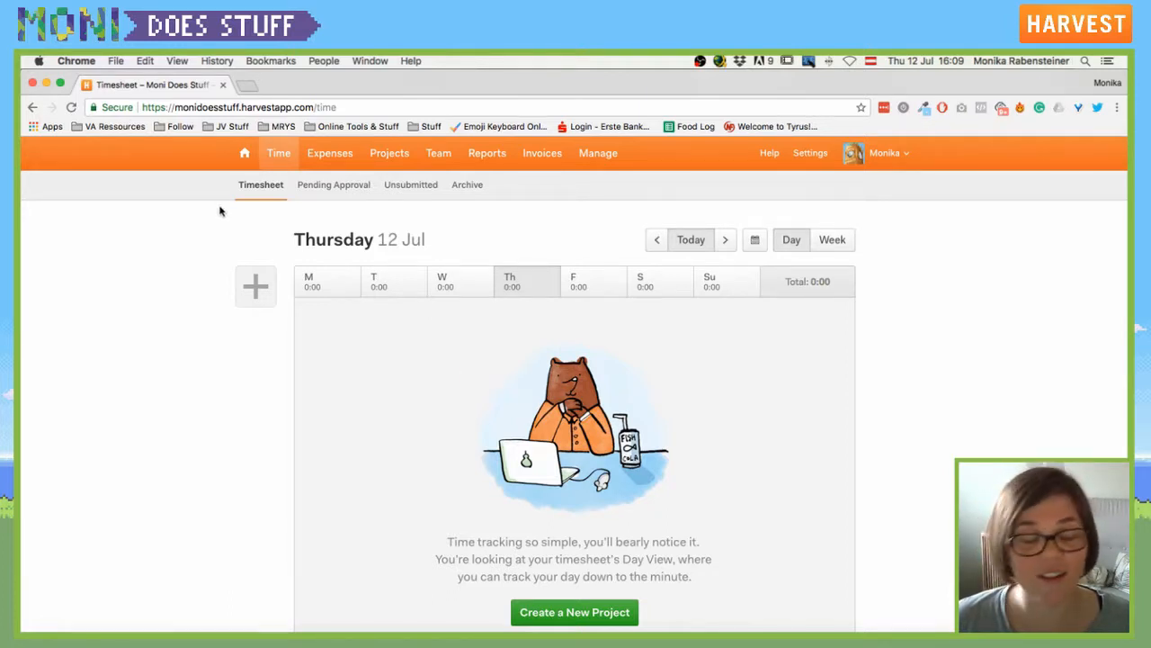
scroll(339, 242, "down", 3)
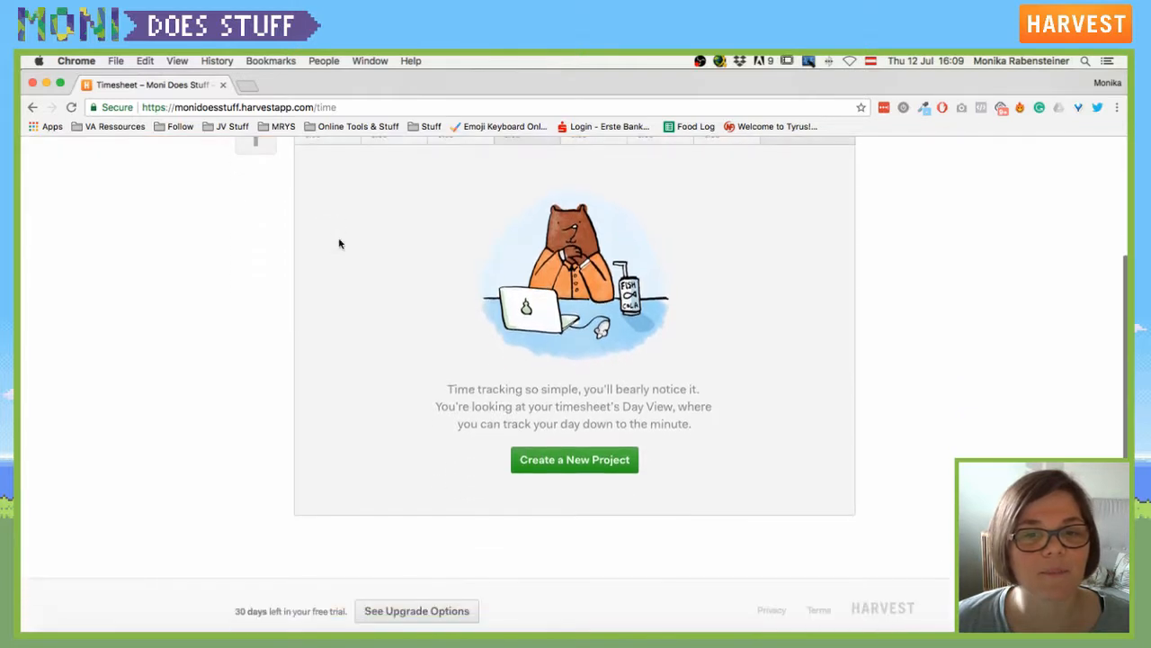
scroll(575, 262, "up", 1)
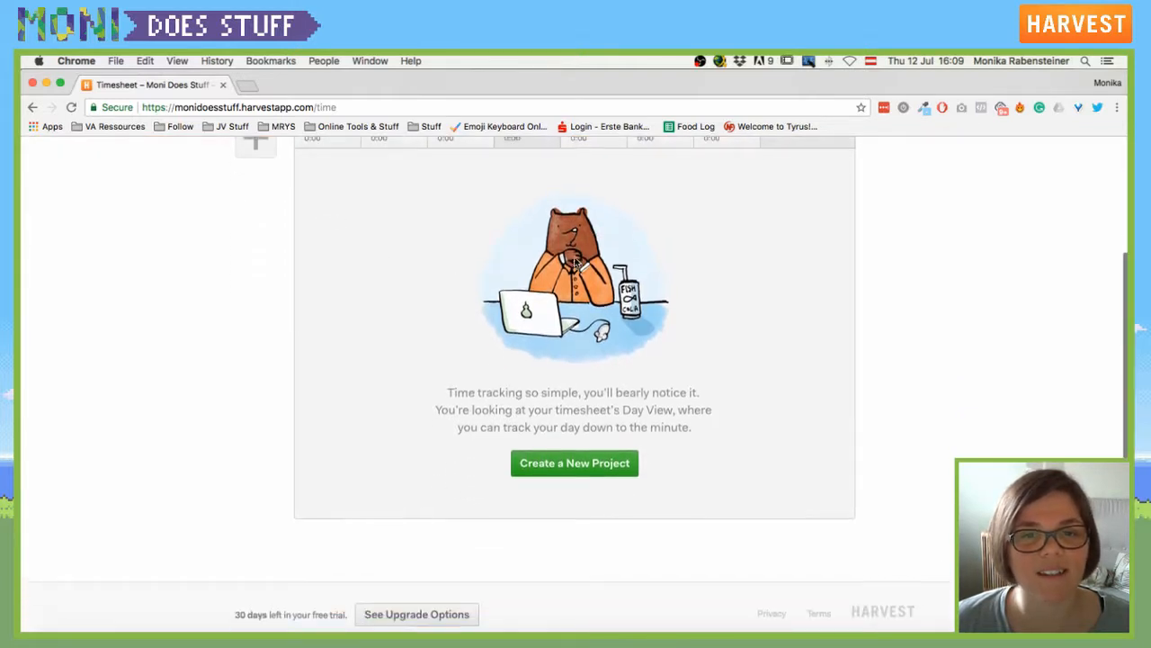
scroll(576, 262, "up", 3)
scroll(558, 347, "up", 1)
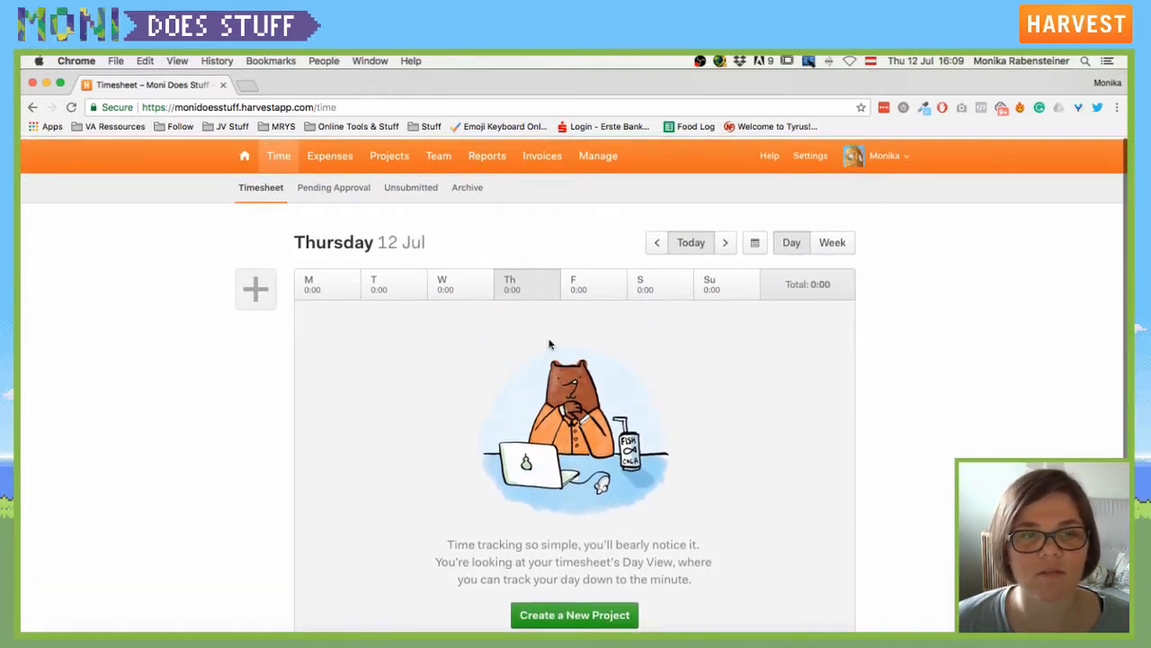
Revisit the welcome page, show the timesheet in Week view, and check the new expense option in the Expenses section.
left_click(245, 157)
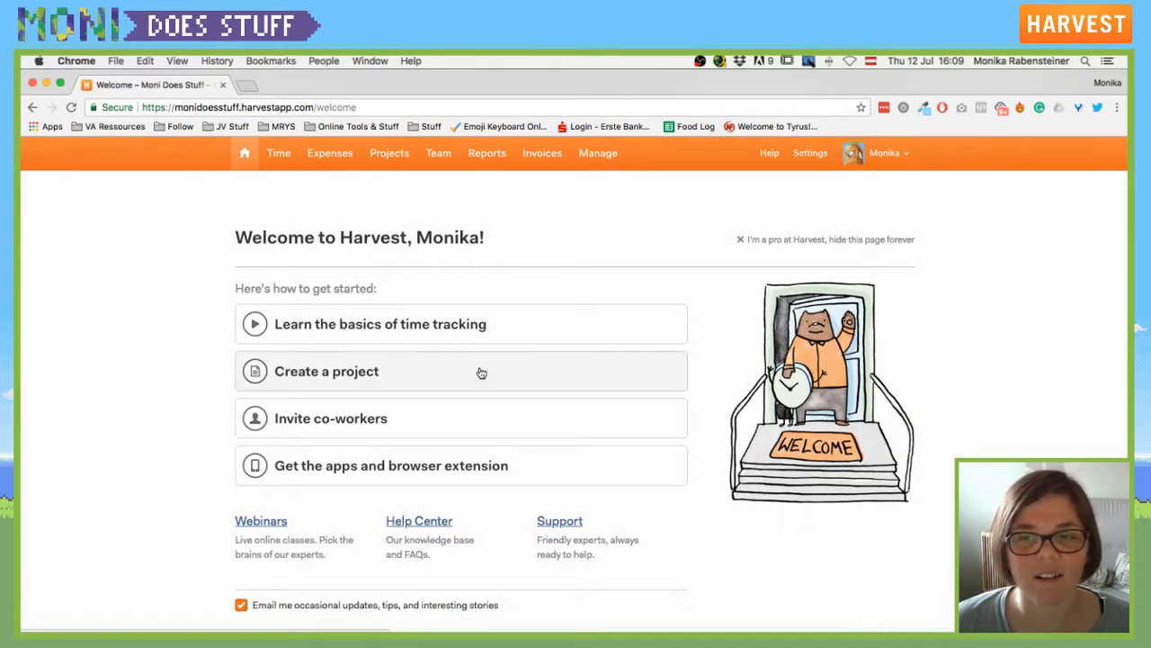
left_click(277, 158)
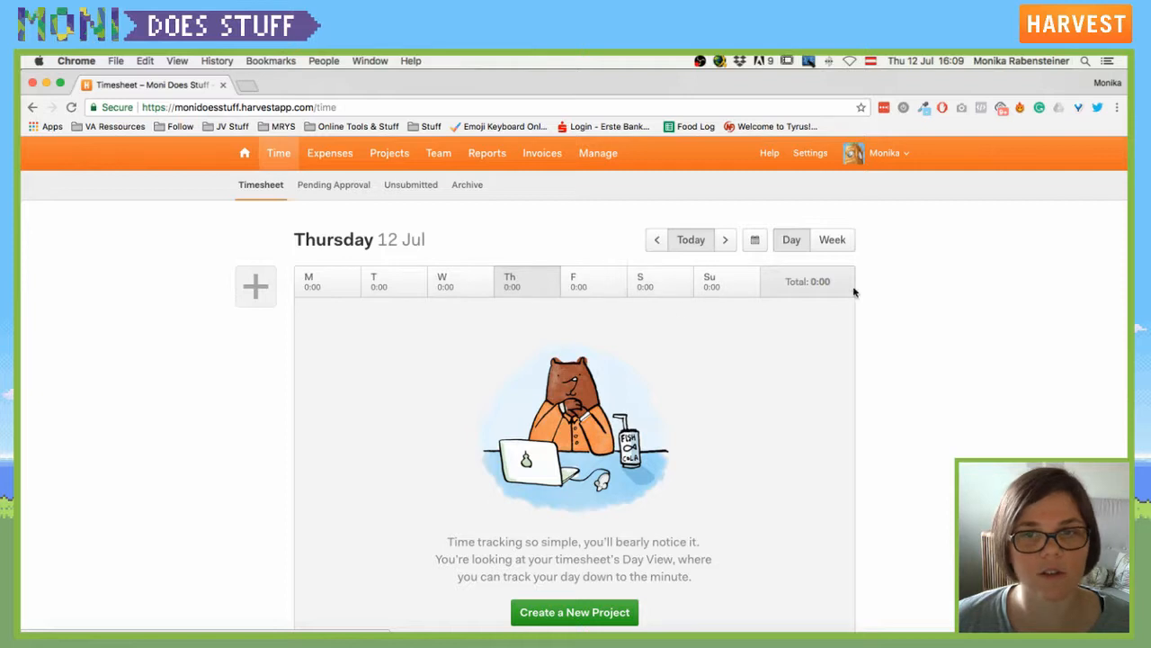
left_click(830, 241)
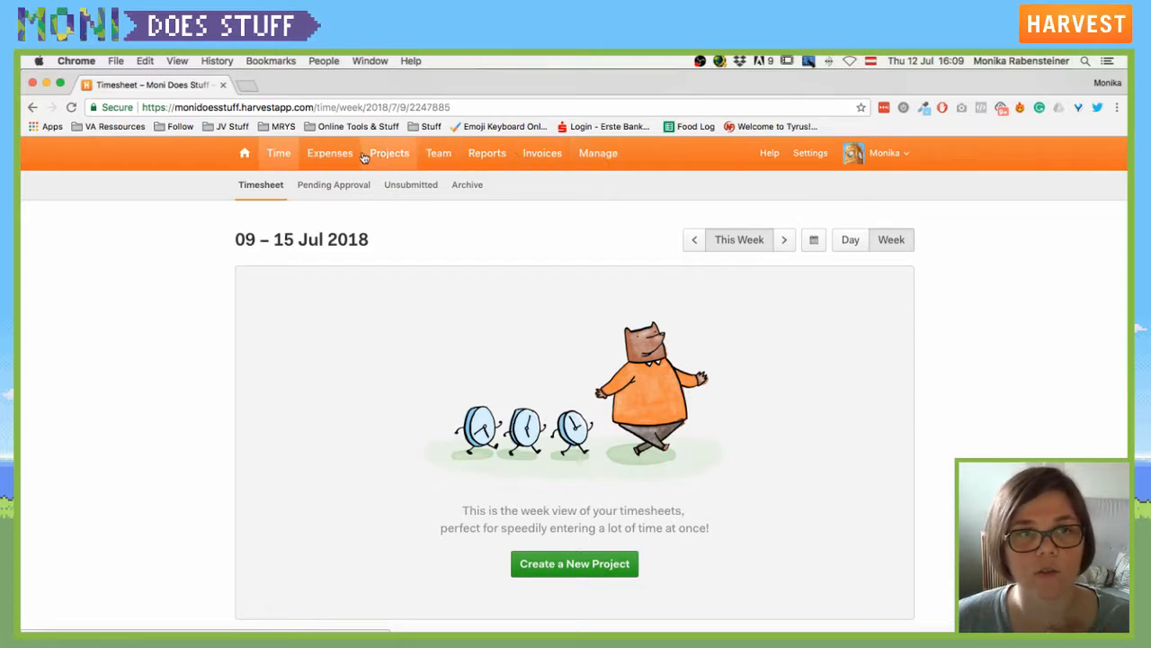
left_click(329, 154)
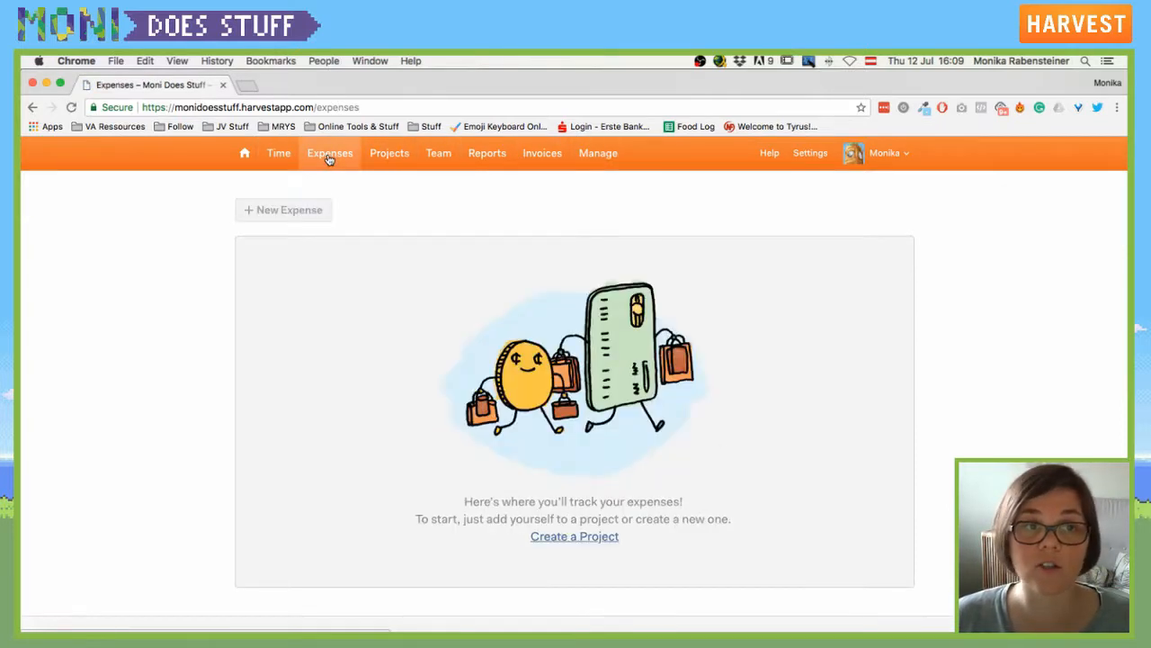
mouse_move(314, 209)
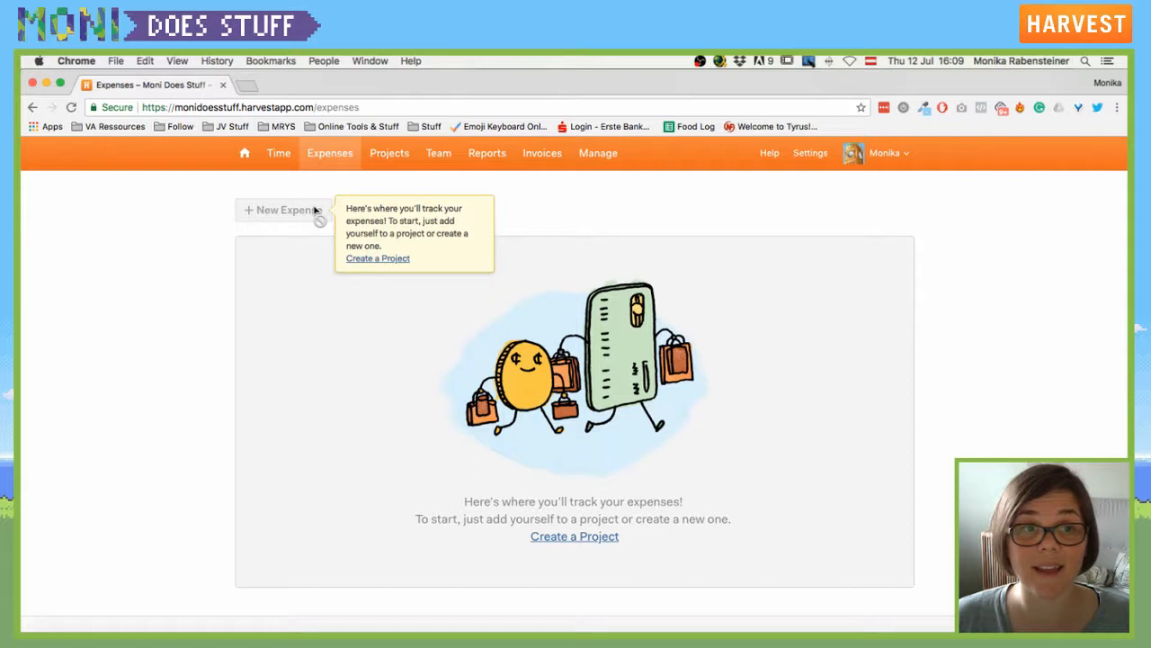
Start a new project for the client "Thankful Cow" and name the project "Get crack'n".
left_click(403, 151)
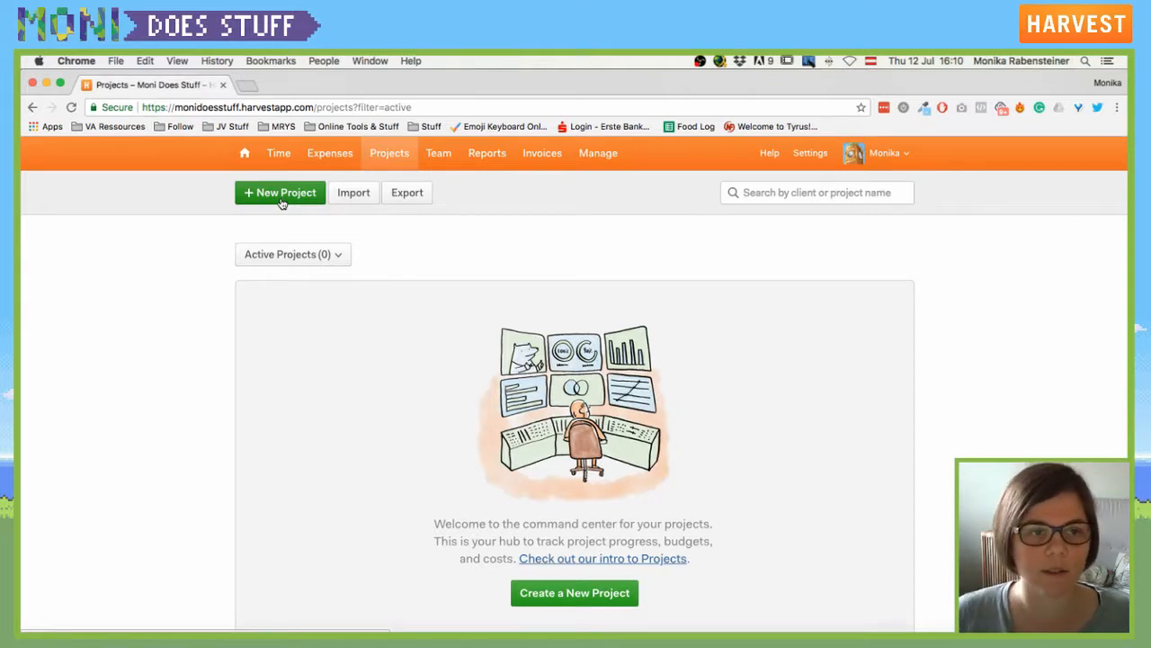
left_click(282, 200)
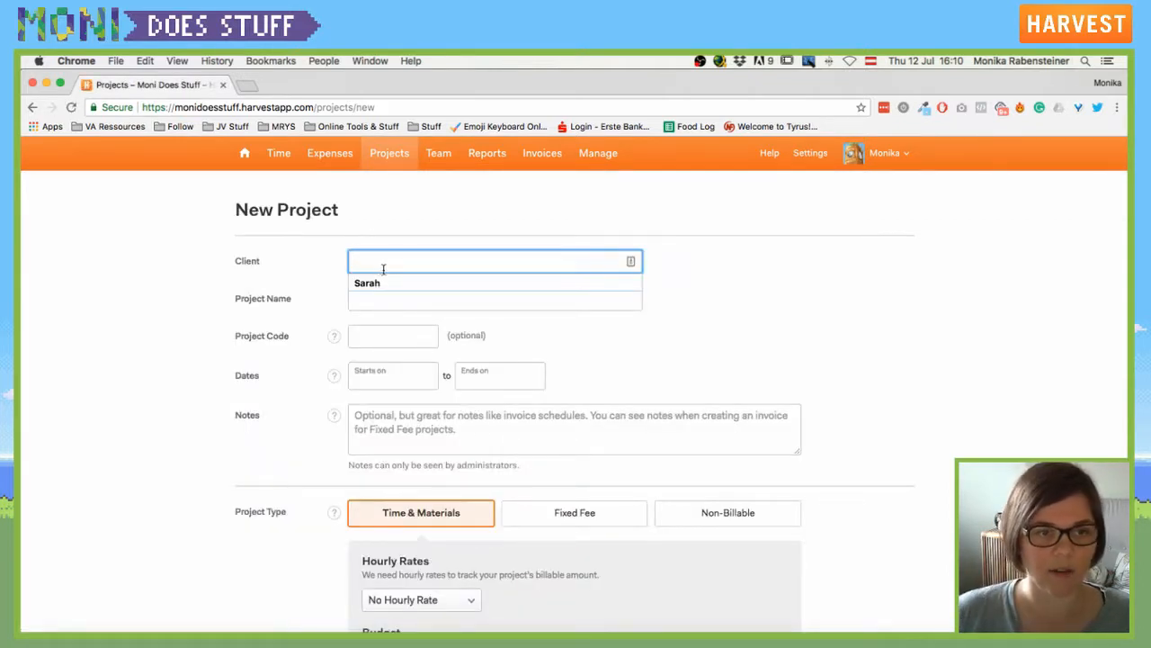
type("Tha")
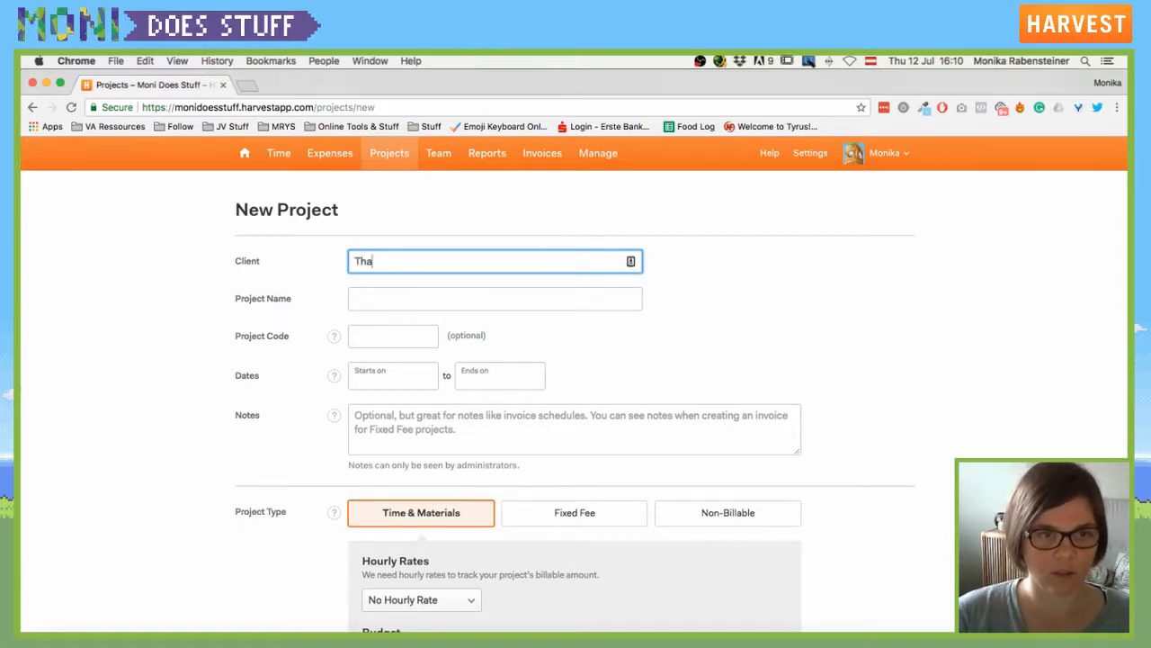
type("nkful Cow")
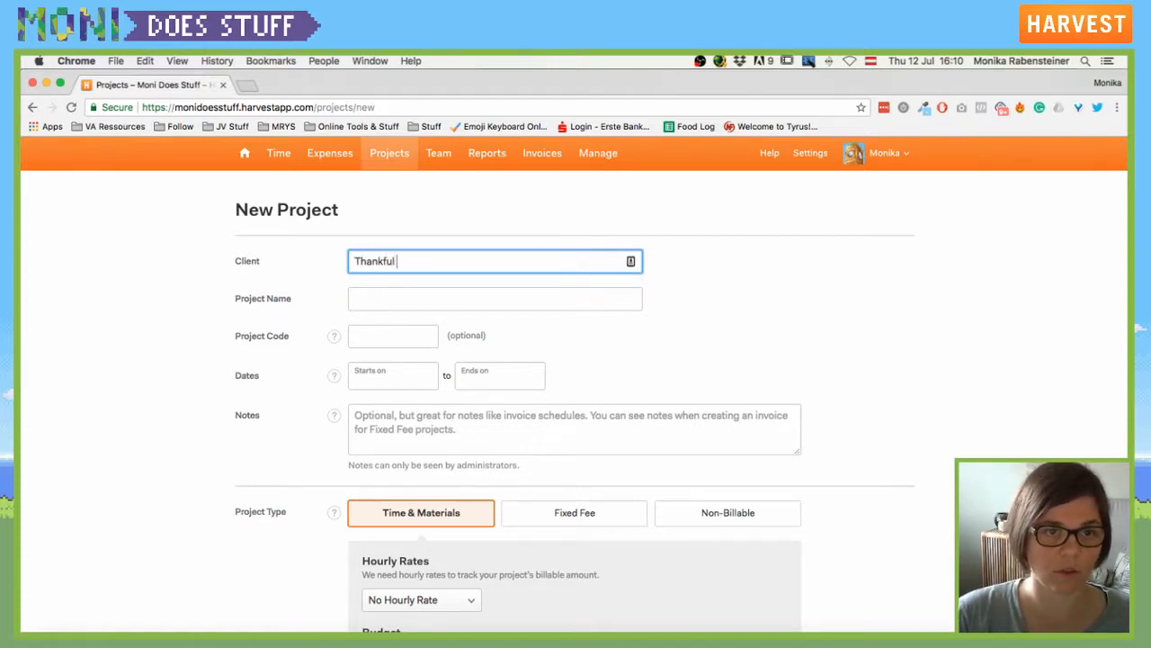
left_click(426, 297)
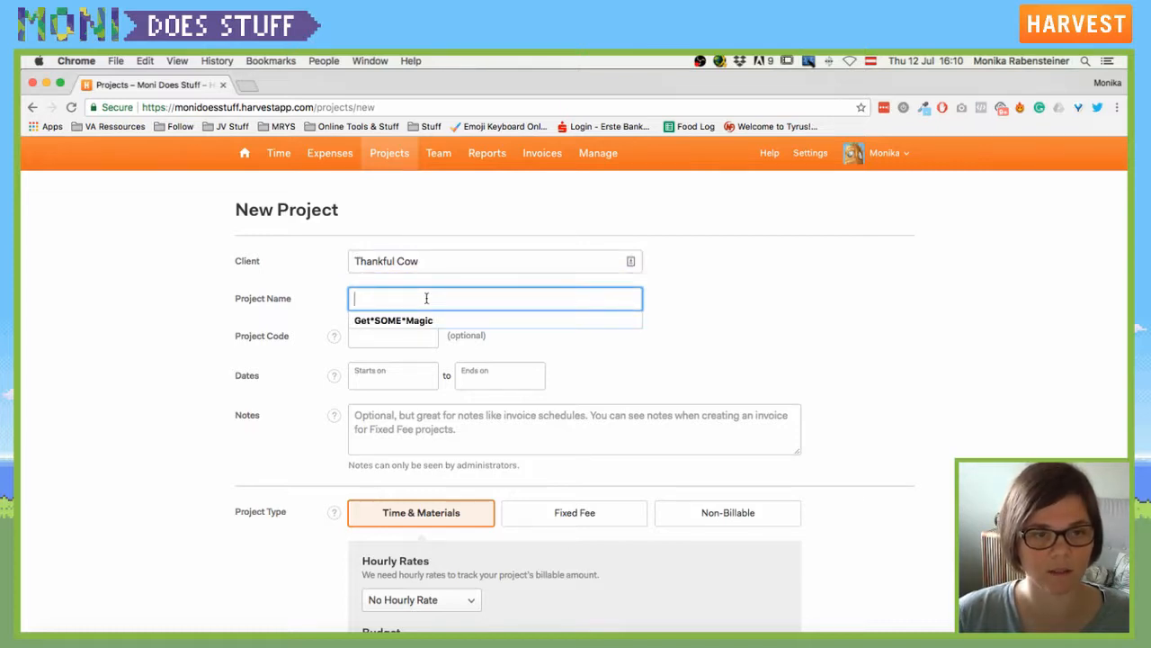
type("Ge")
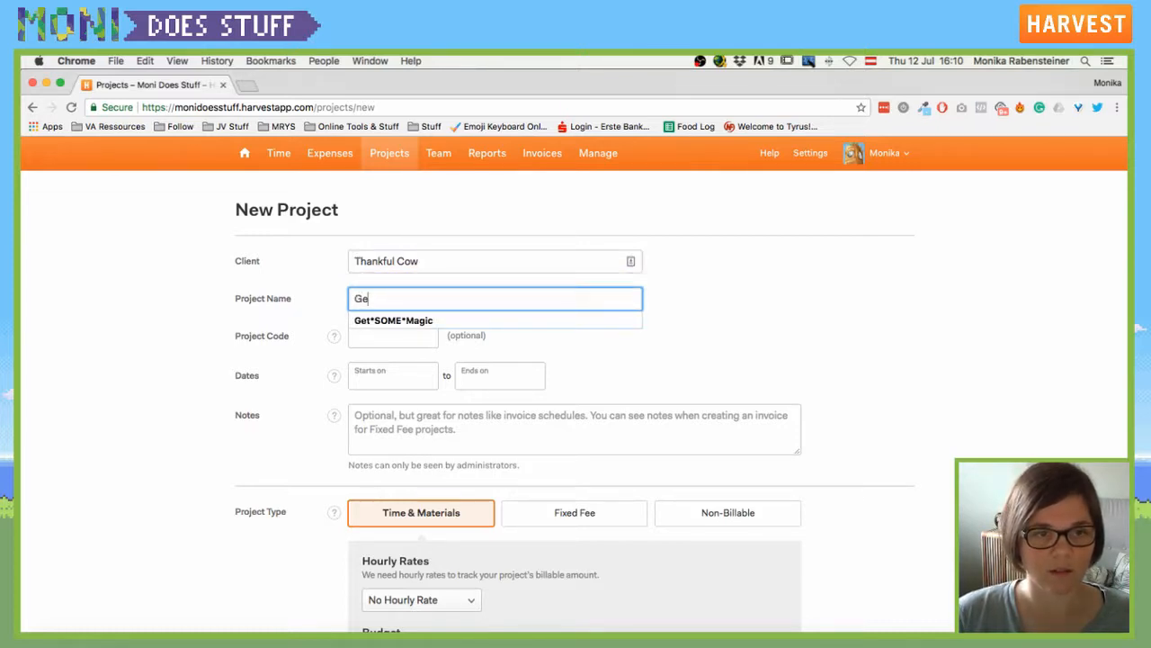
type("t ")
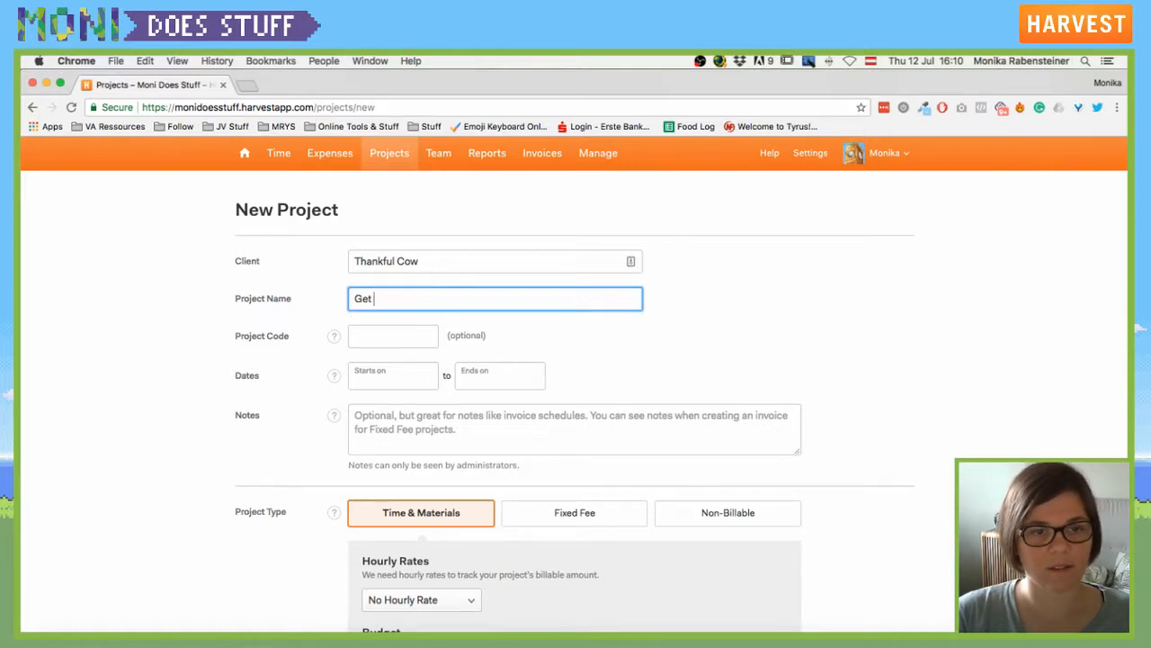
type("crack'n")
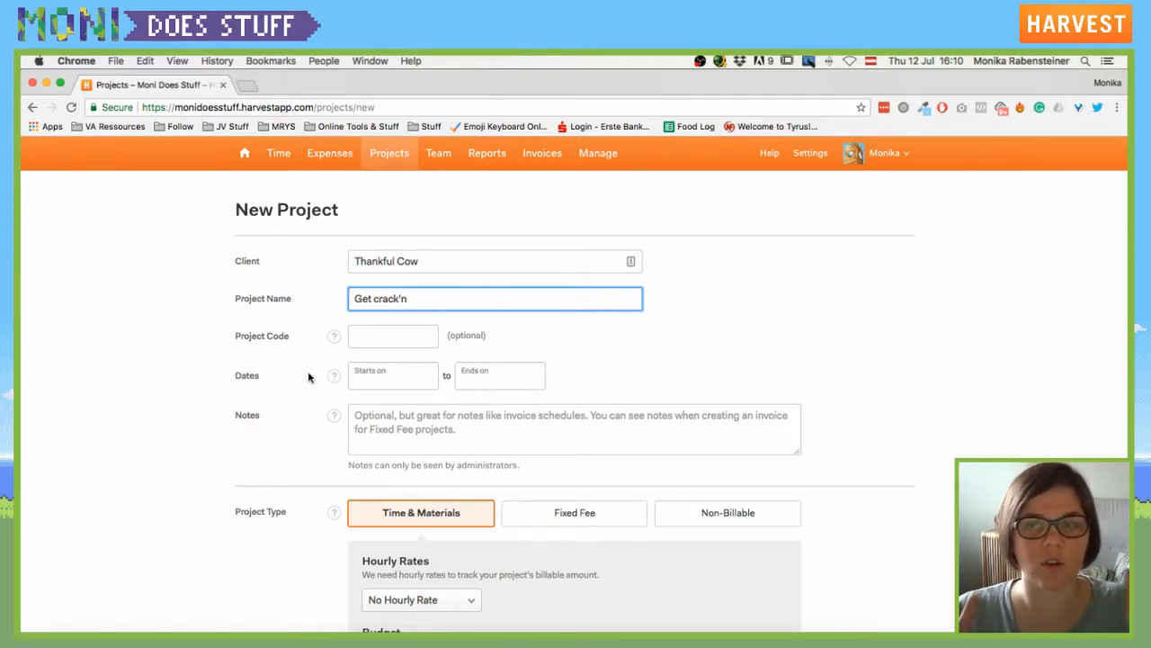
Leave the project notes empty and bill the Time & Materials project by Project Hourly Rate.
scroll(310, 377, "down", 3)
left_click(431, 376)
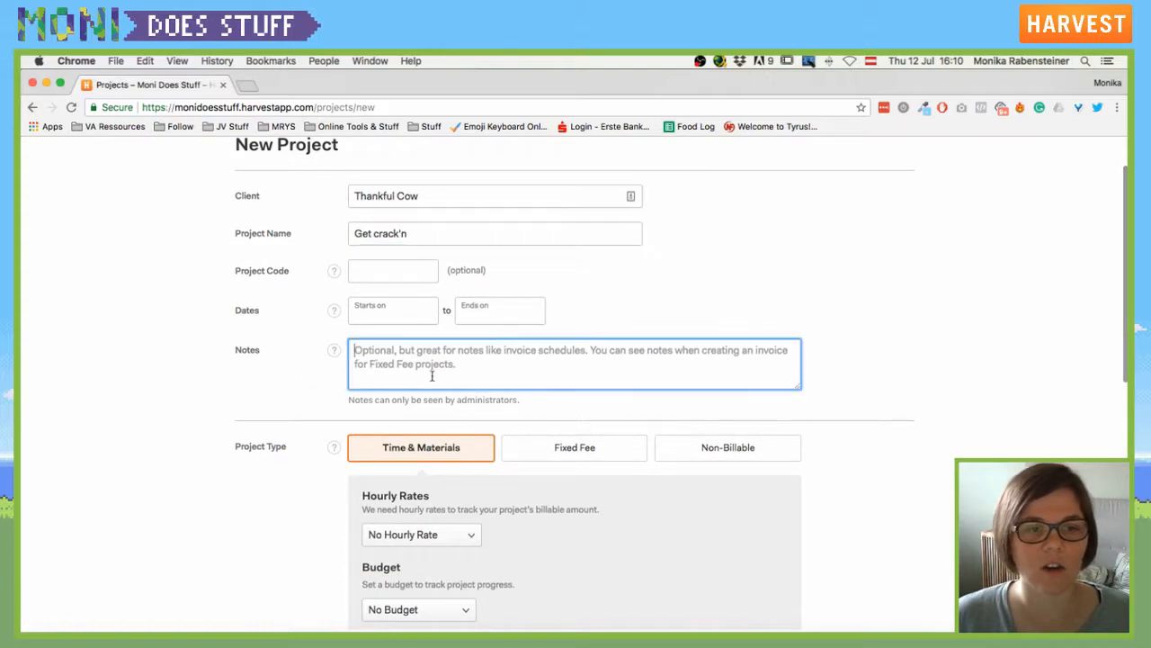
scroll(432, 376, "down", 1)
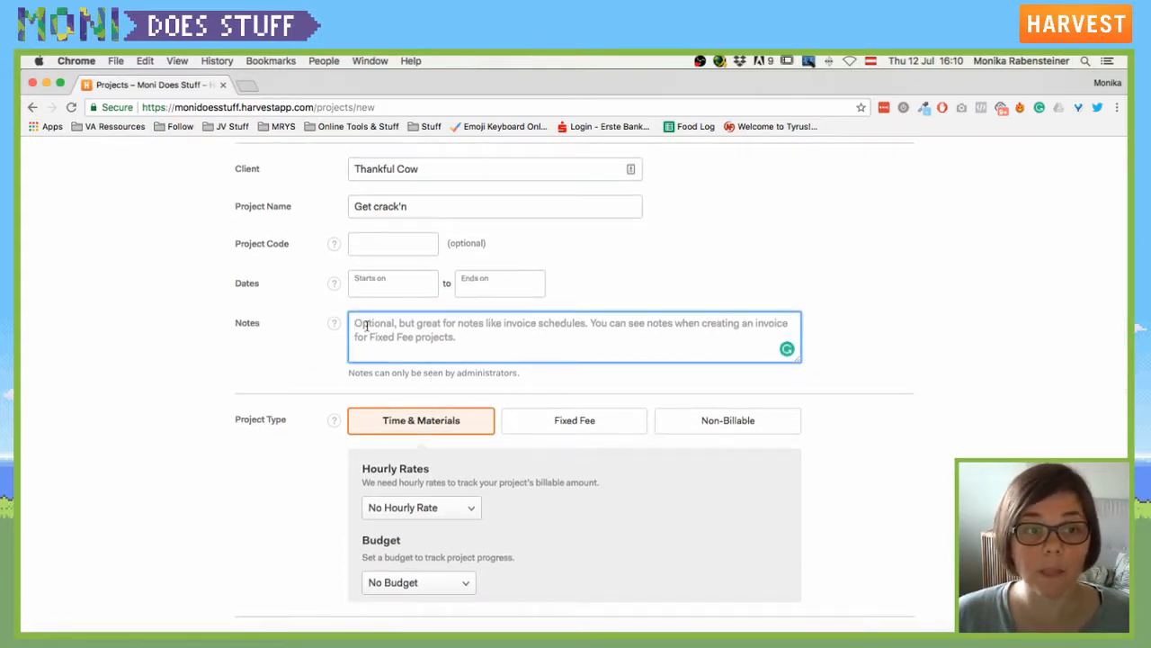
scroll(366, 326, "down", 3)
scroll(310, 356, "down", 3)
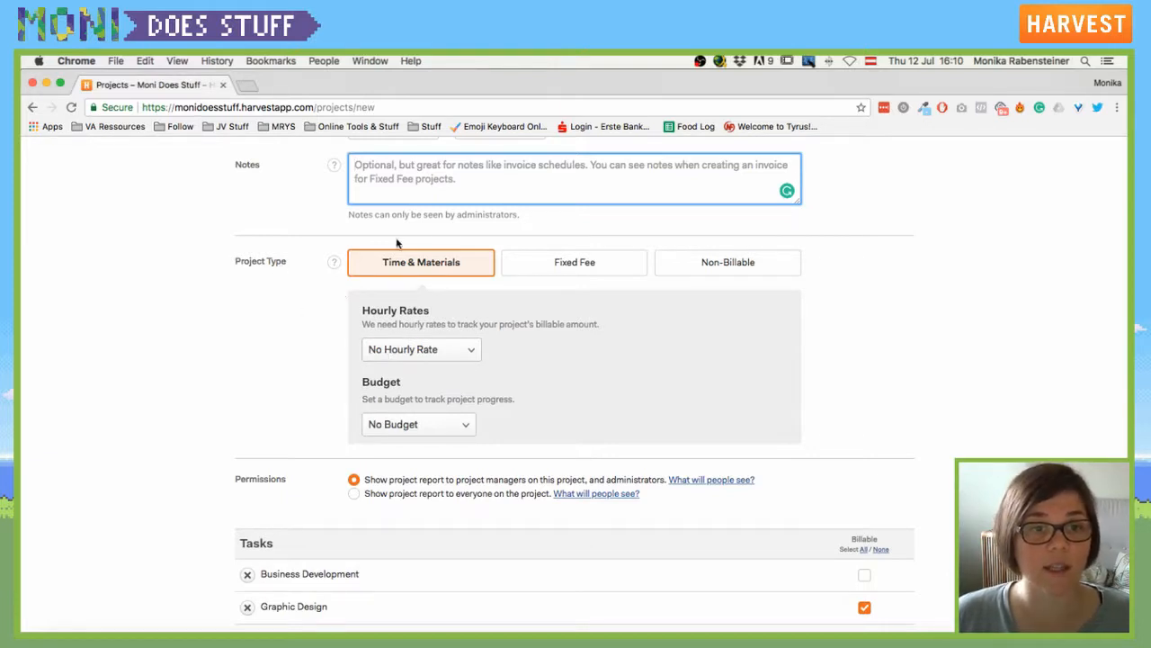
left_click(433, 360)
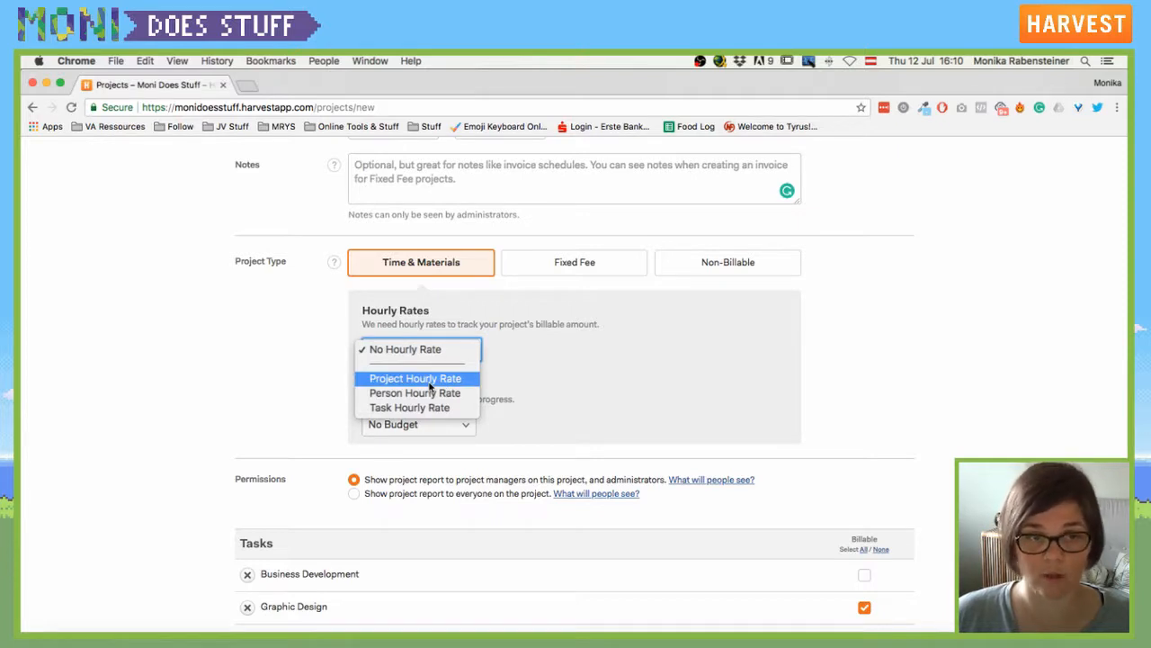
left_click(430, 378)
left_click(523, 348)
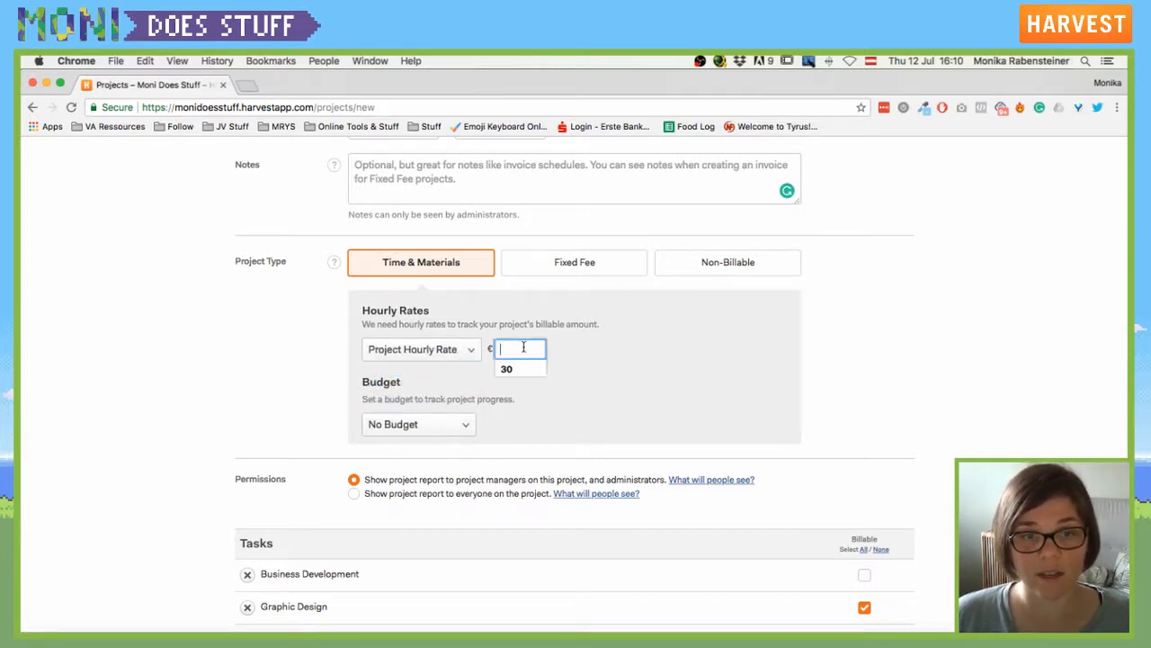
Set the project hourly rate to €150.
scroll(524, 348, "up", 4)
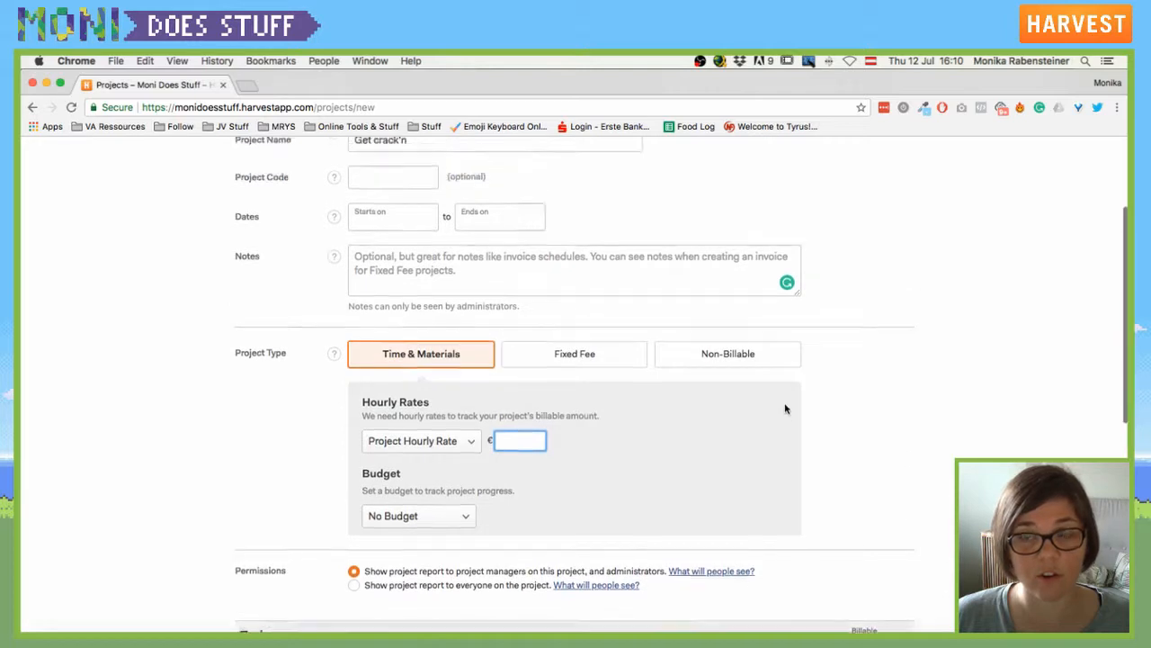
scroll(811, 410, "down", 4)
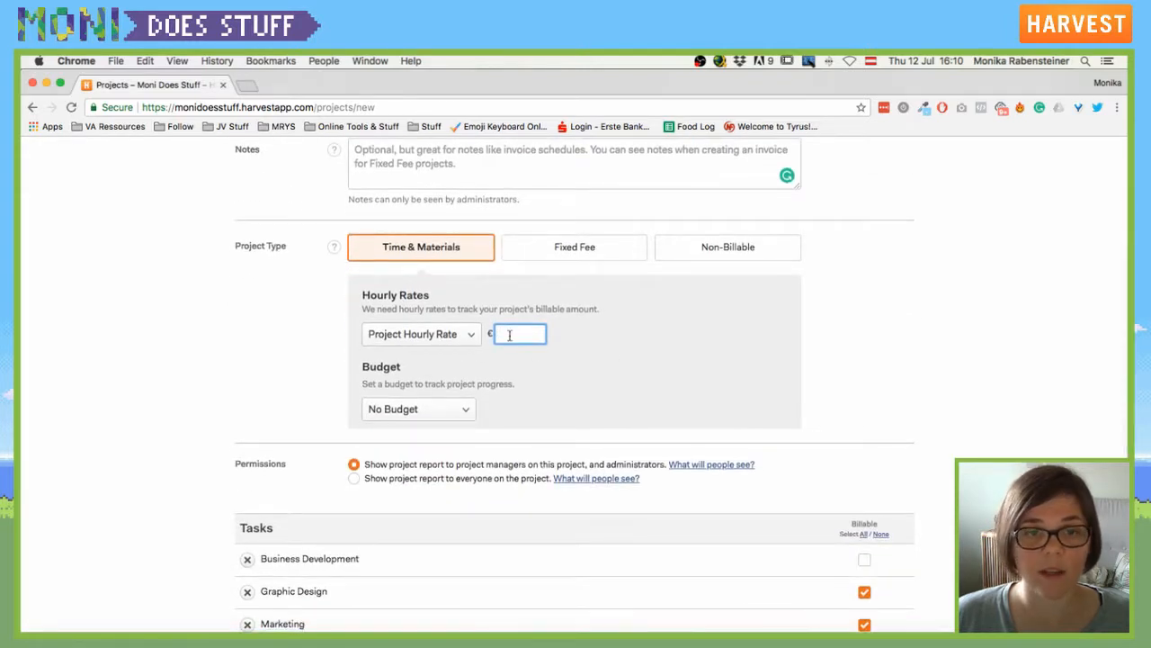
left_click(509, 330)
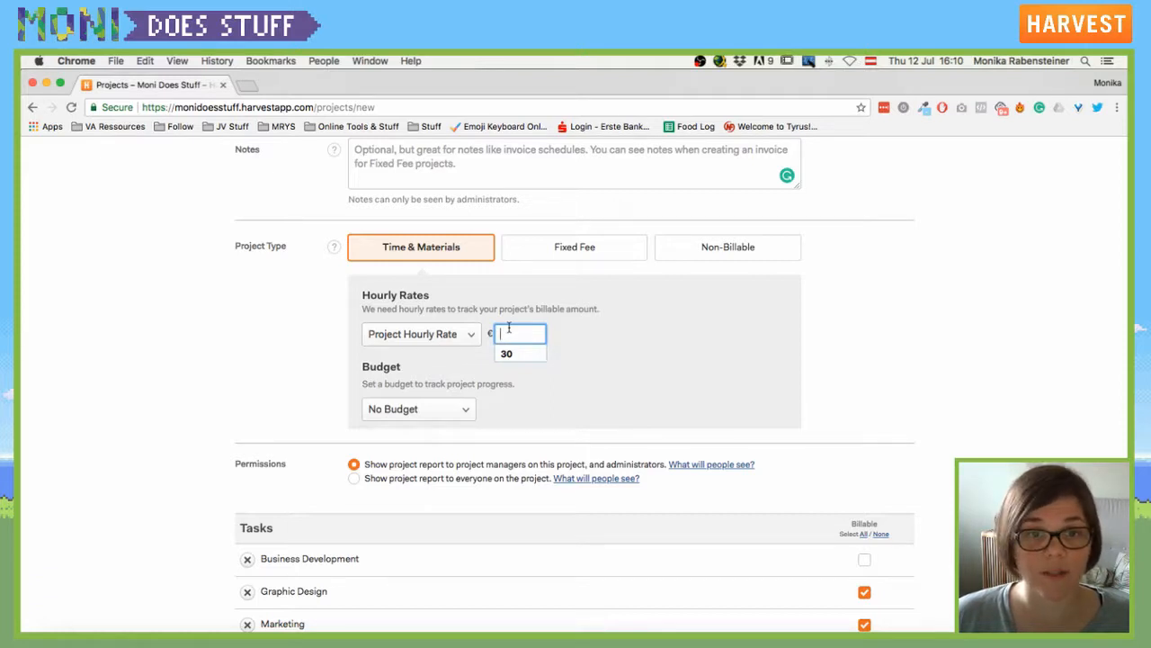
left_click(509, 334)
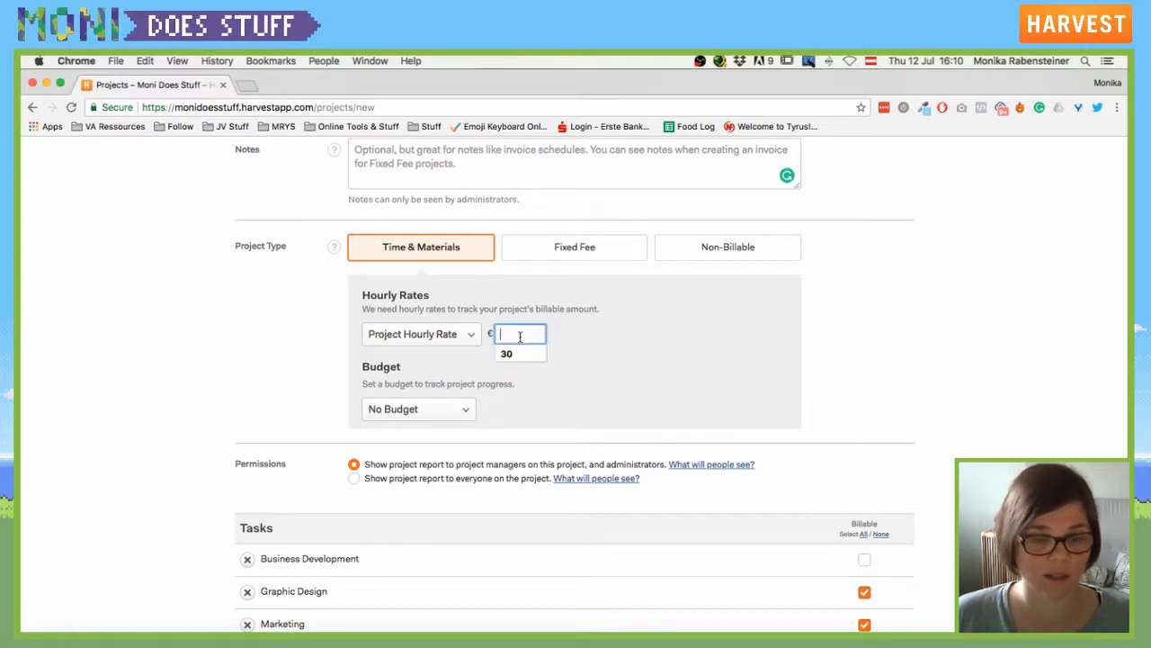
type("150")
left_click(684, 372)
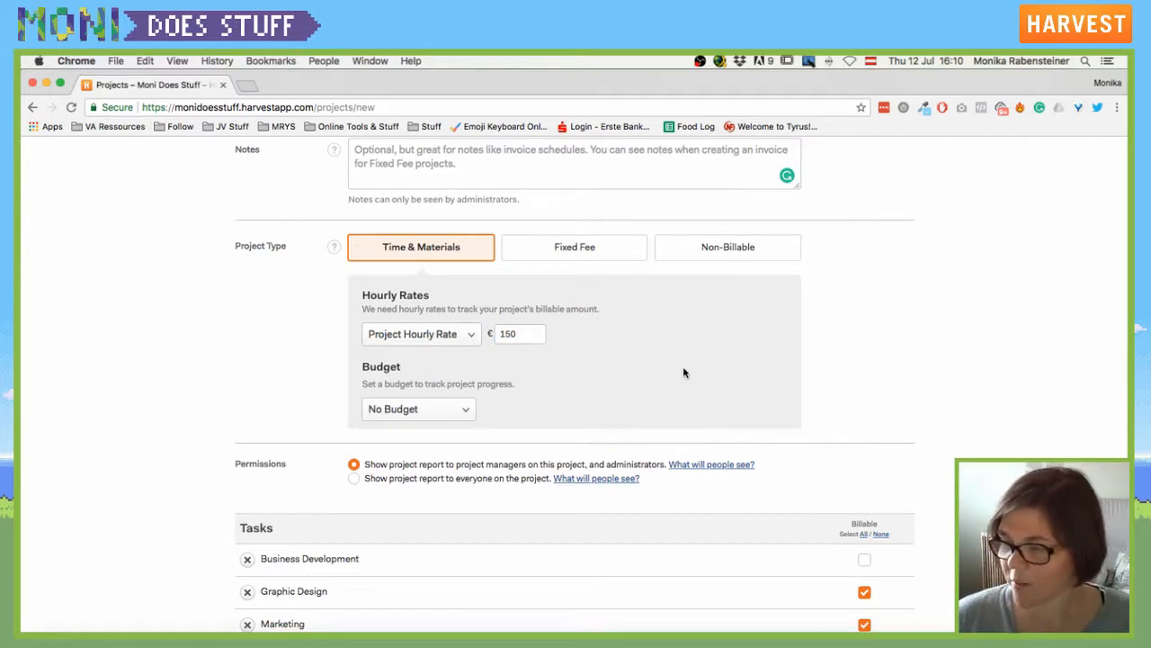
Review the hourly rate options and switch the project's billing to Person Hourly Rate.
left_click(396, 339)
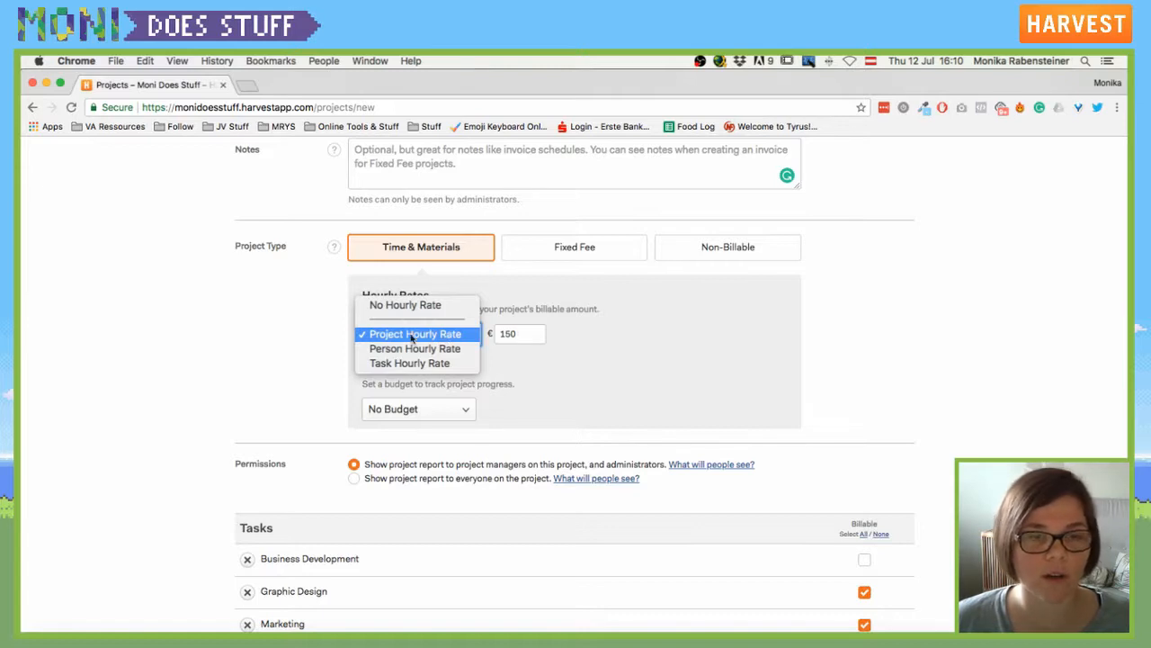
left_click(470, 340)
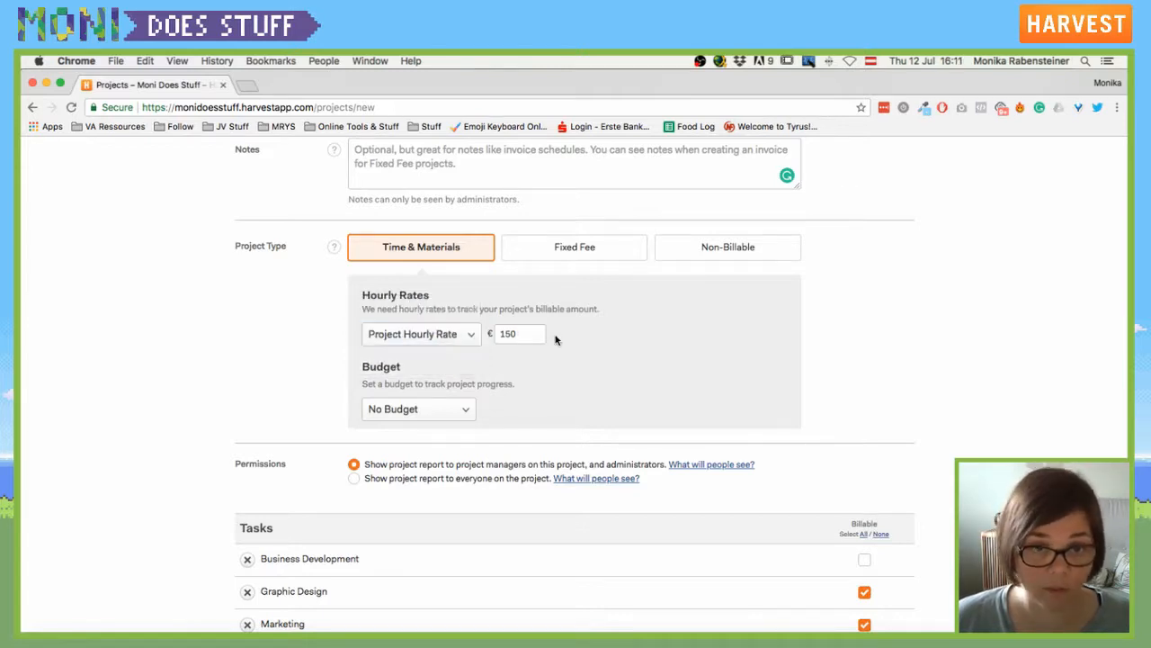
left_click(435, 340)
left_click(410, 349)
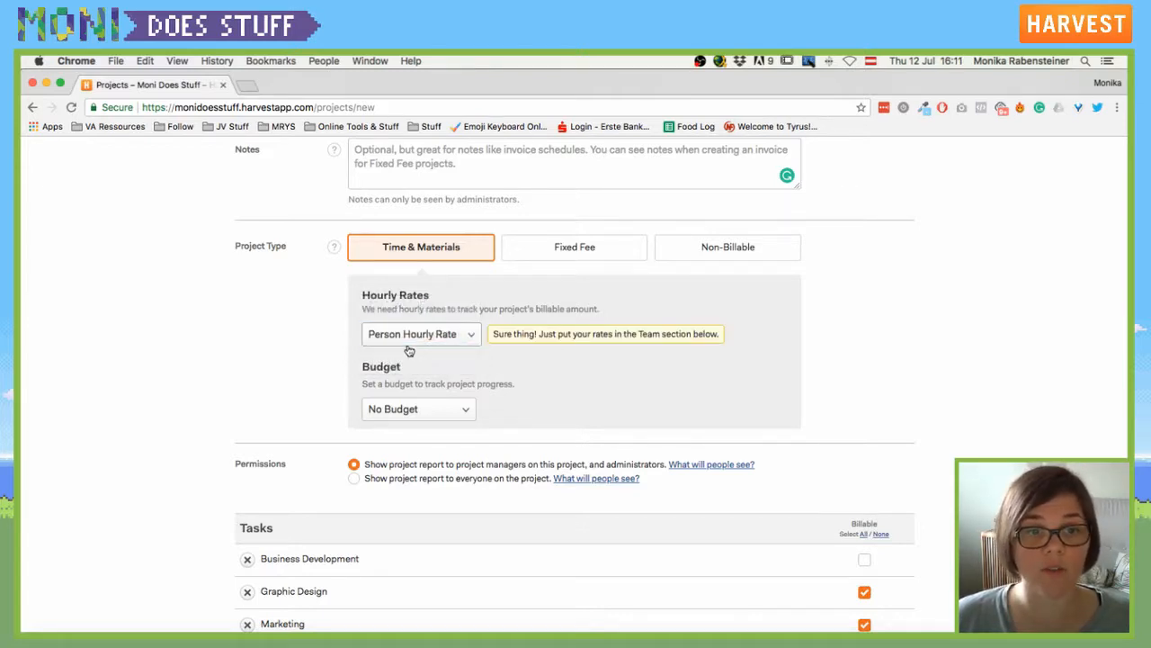
Look over the Team section's hourly rate field and switch the project's hourly rates to Task Hourly Rate.
scroll(649, 341, "down", 5)
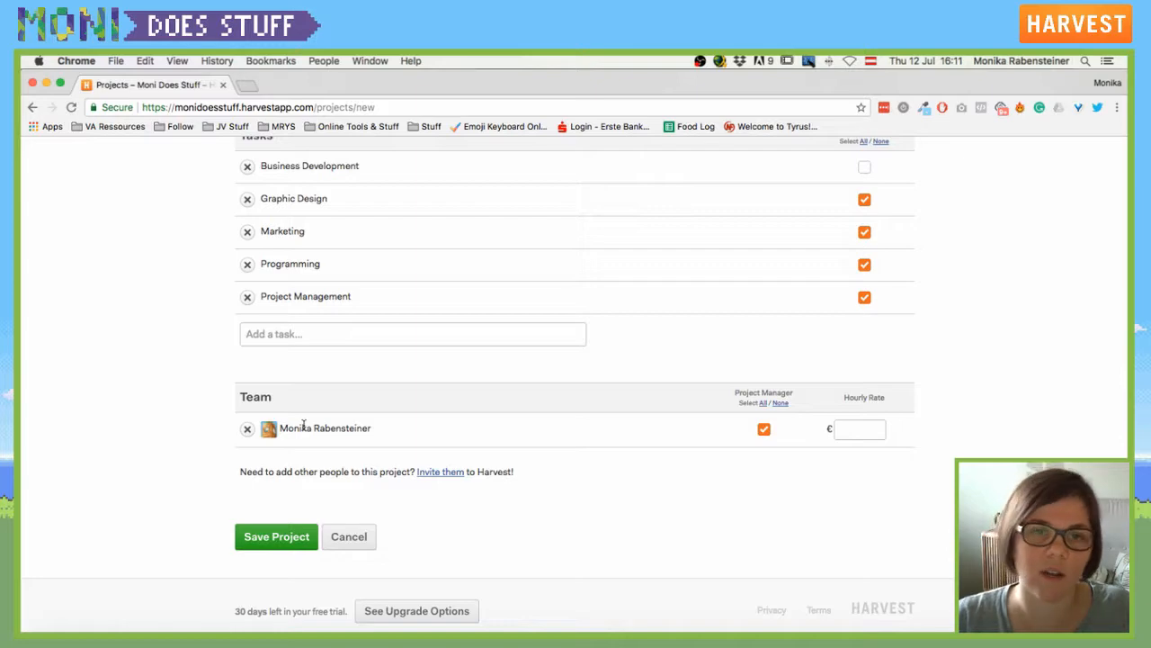
scroll(64, 239, "up", 6)
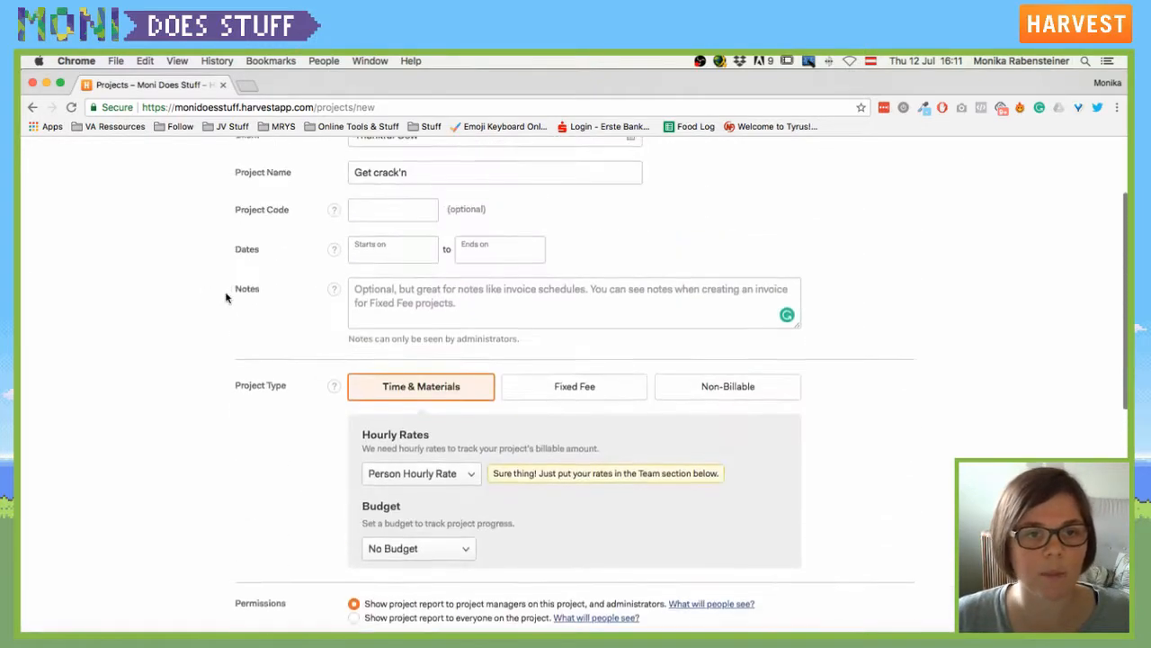
scroll(239, 297, "down", 3)
left_click(445, 260)
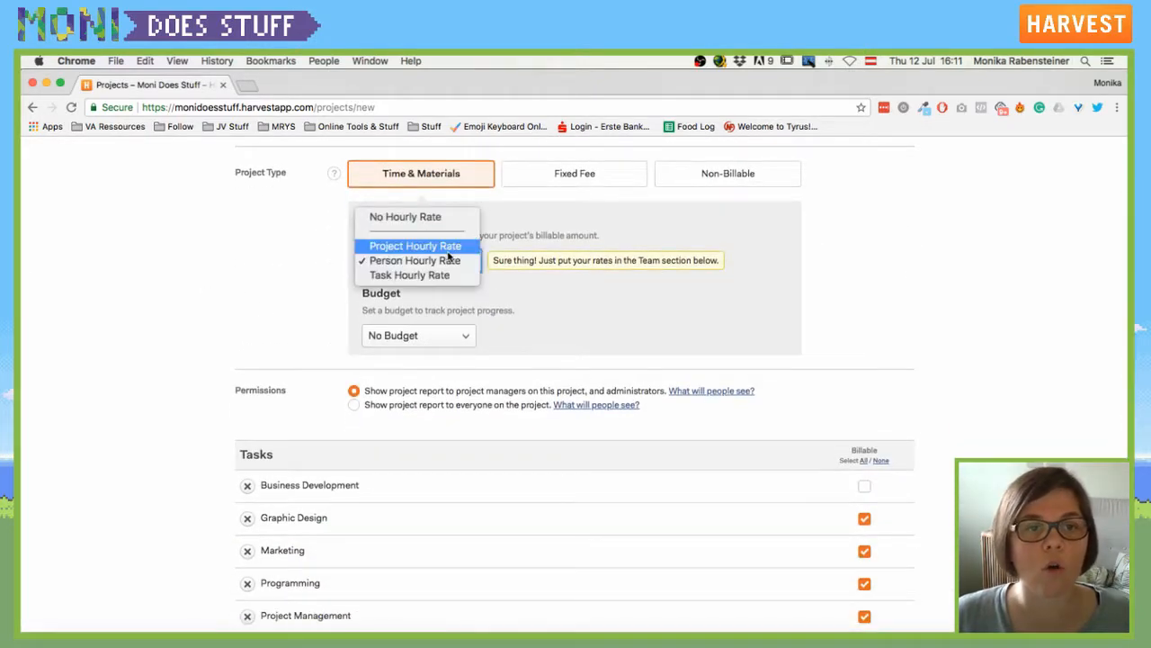
left_click(406, 276)
Examine the project's task list with its billable settings and the hourly rate field of each task.
scroll(309, 395, "down", 3)
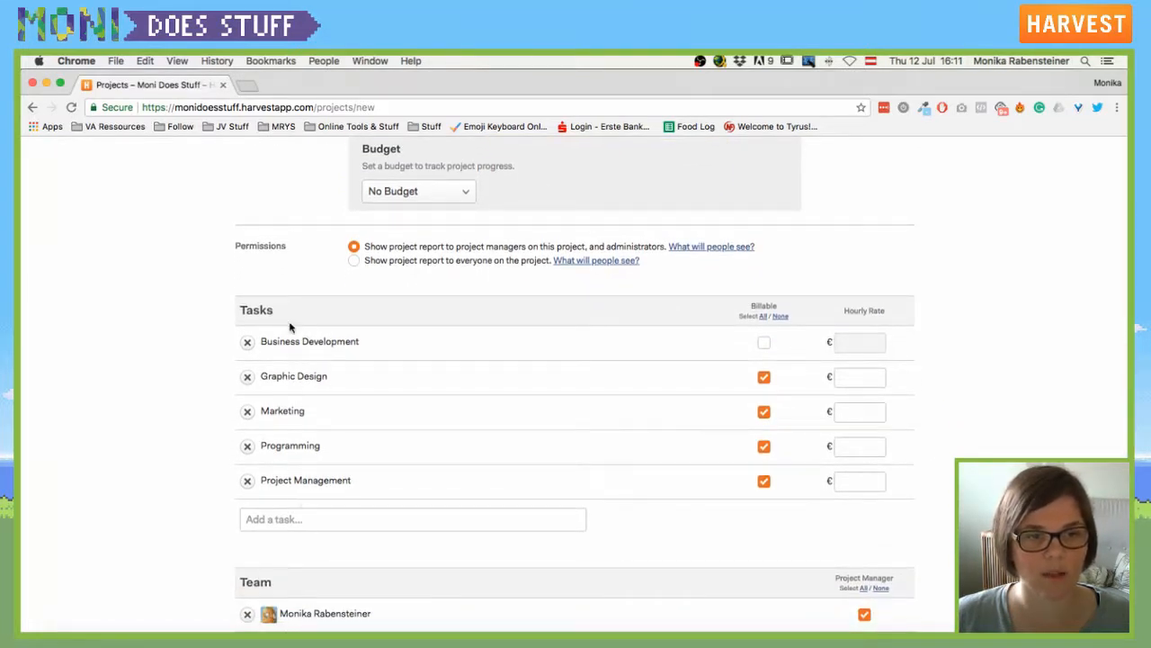
scroll(324, 431, "down", 1)
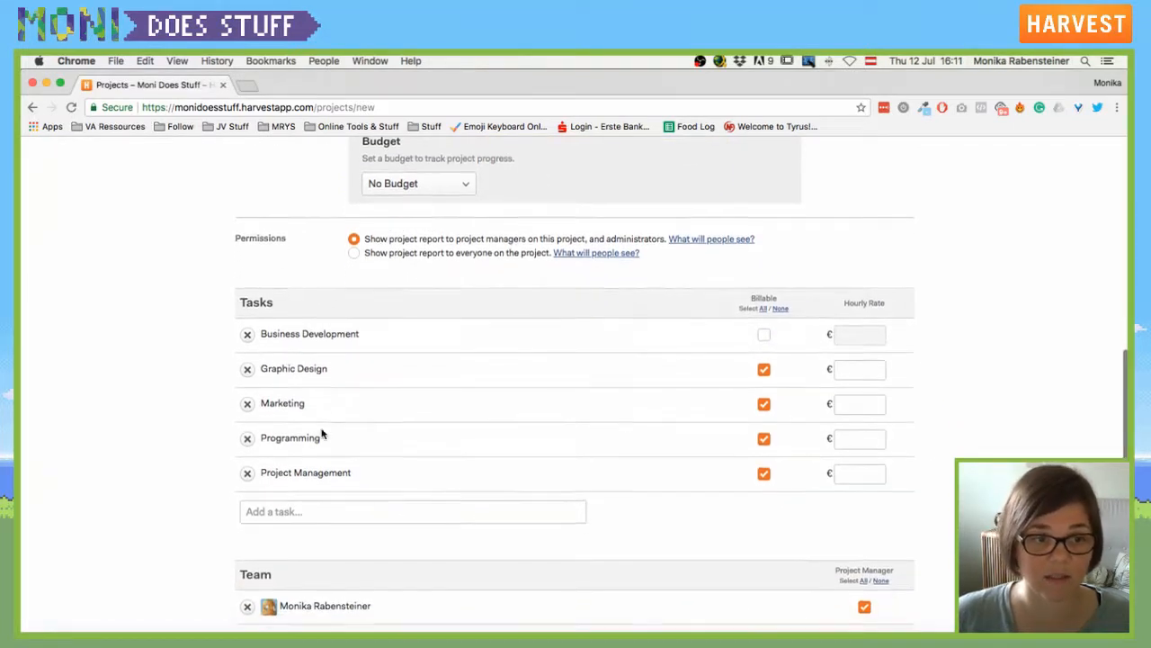
scroll(312, 458, "up", 2)
scroll(312, 459, "up", 10)
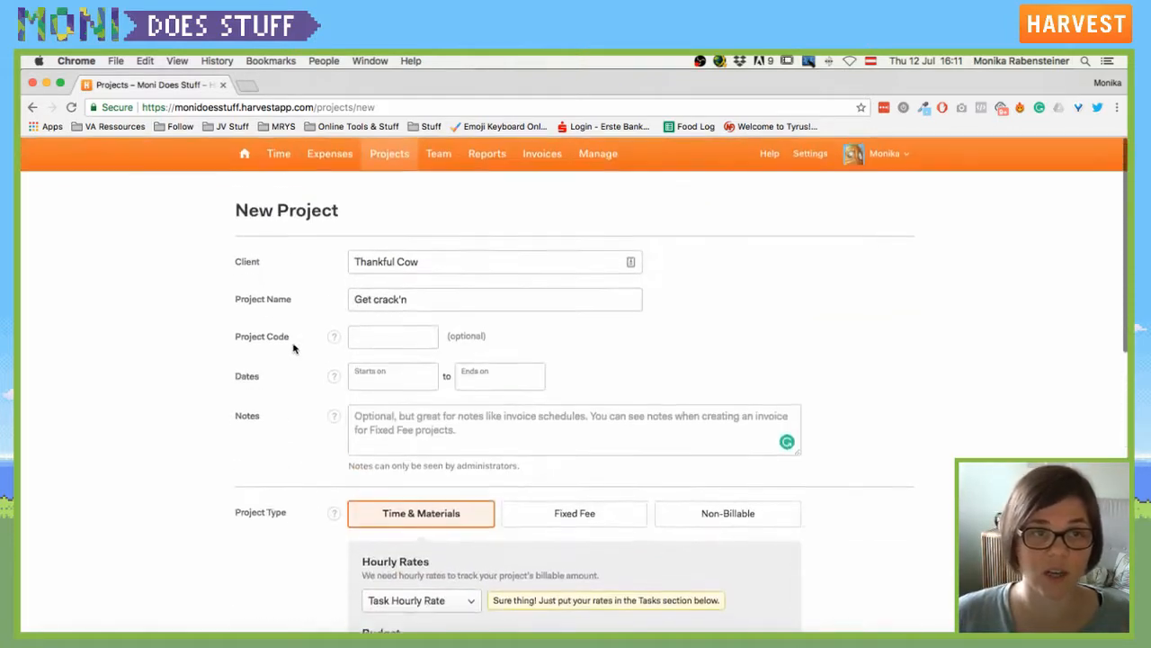
scroll(293, 345, "down", 6)
scroll(360, 360, "down", 5)
scroll(495, 386, "up", 2)
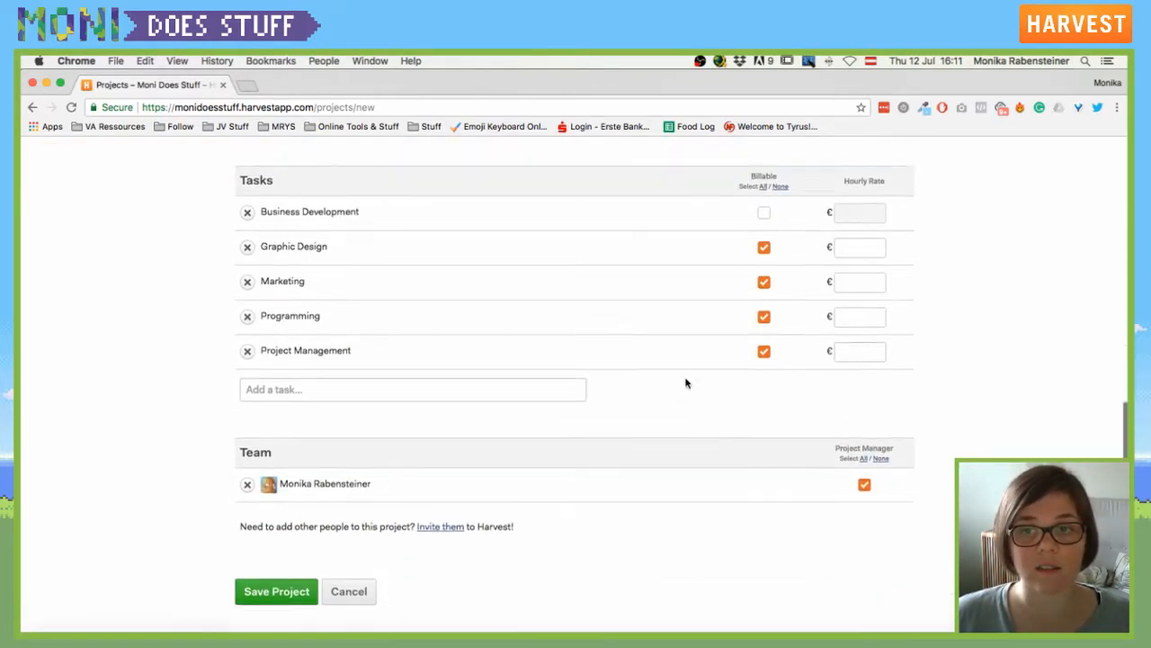
left_click(847, 328)
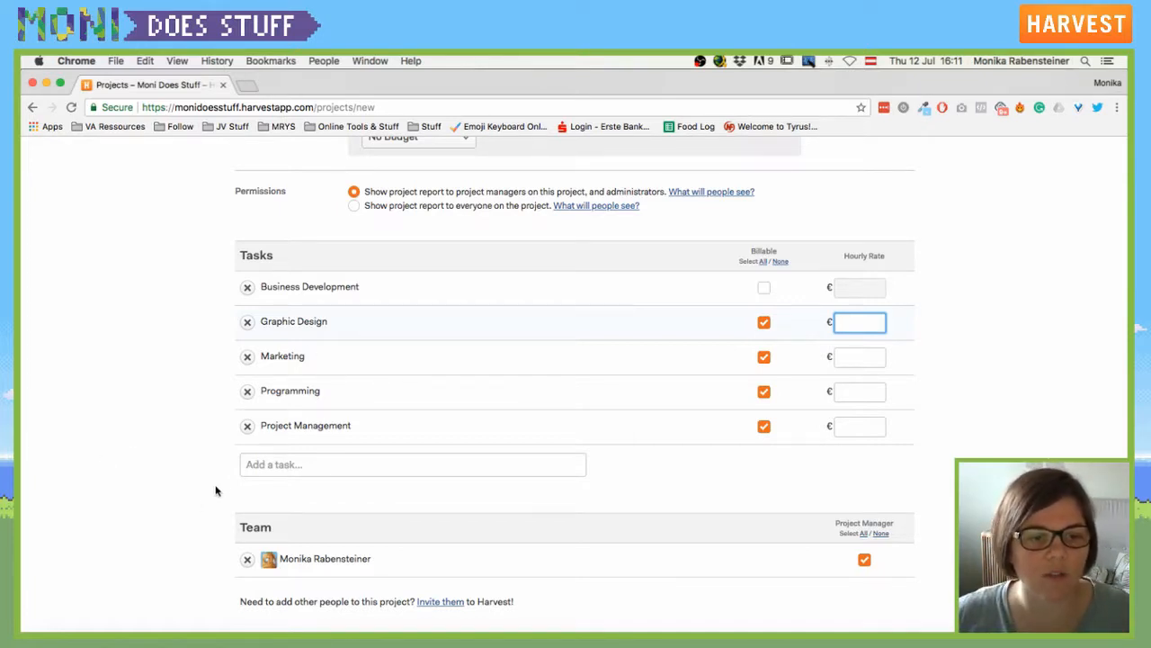
Create a new project task named "General Admin".
left_click(252, 462)
type("Gene")
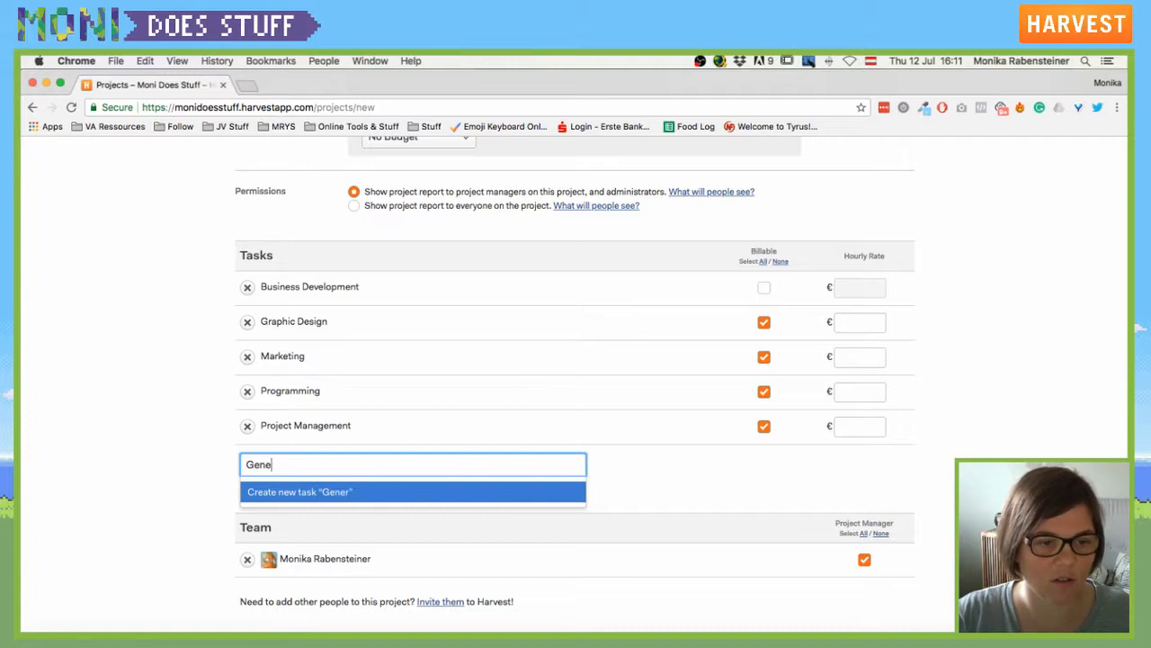
type("ral admin")
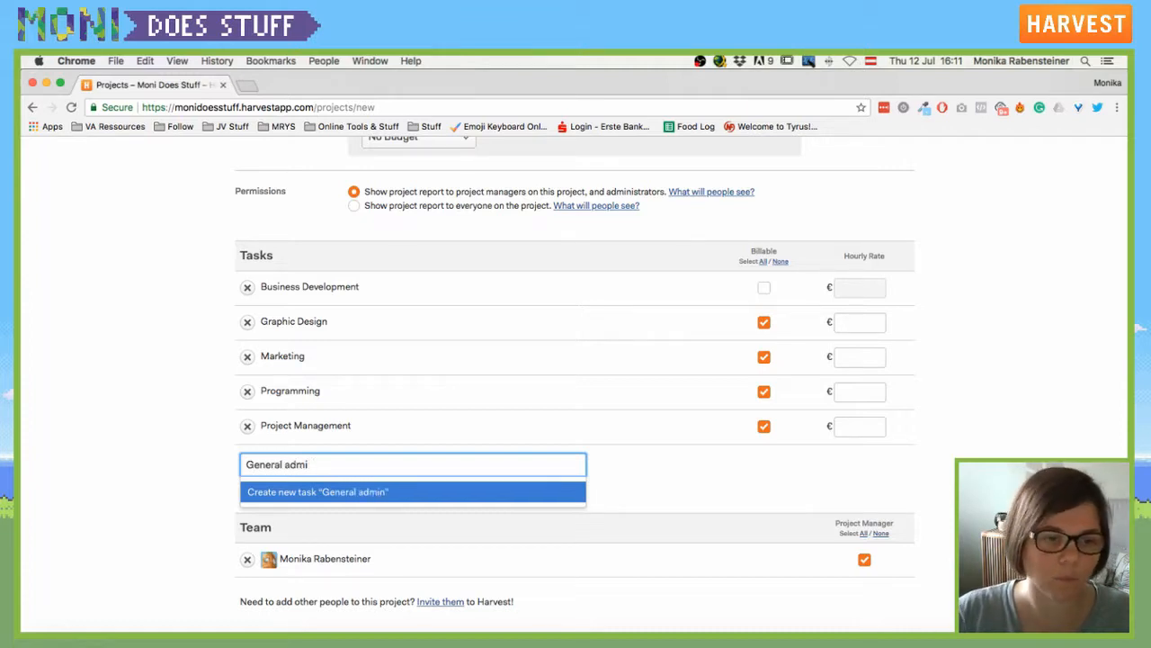
key("BackSpace")
key("BackSpace")
key("BackSpace")
key("BackSpace")
type("Admin")
key("Return")
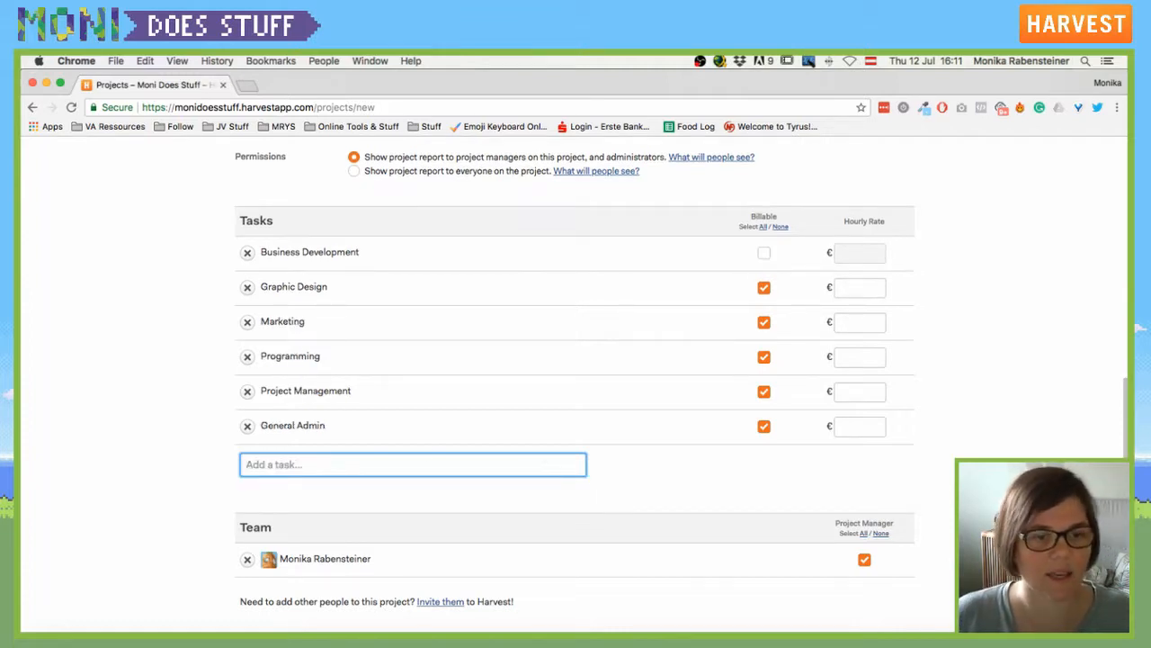
Set the hourly rate to €20 for the General Admin task and €70 for the Programming task.
left_click(852, 427)
type("20")
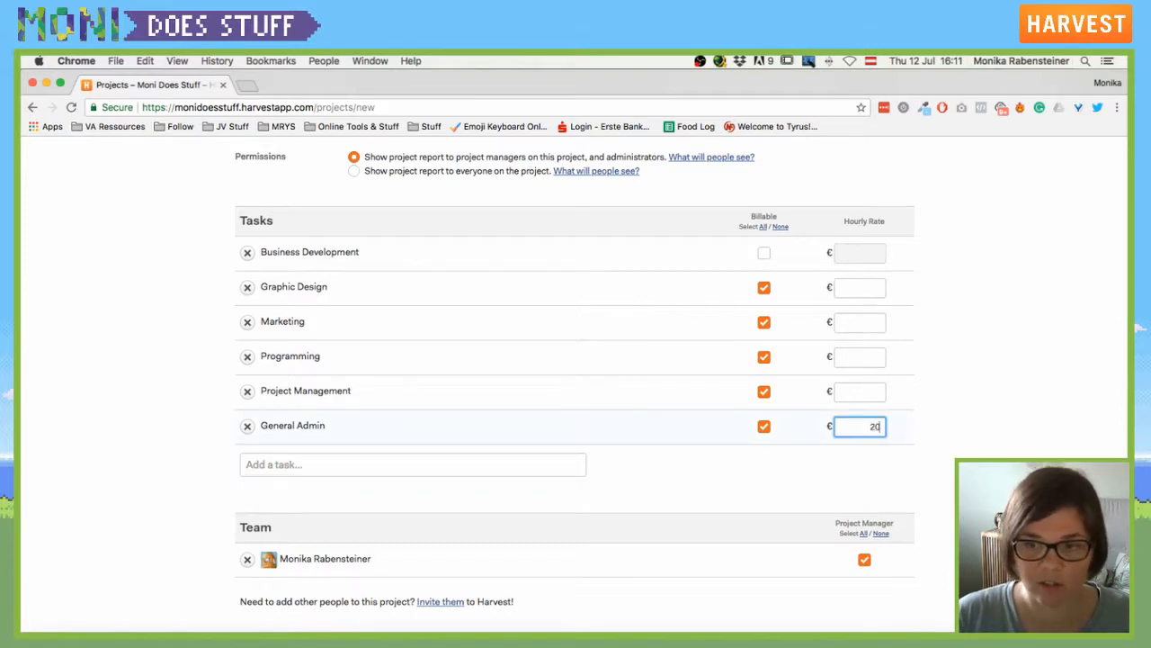
left_click(1000, 429)
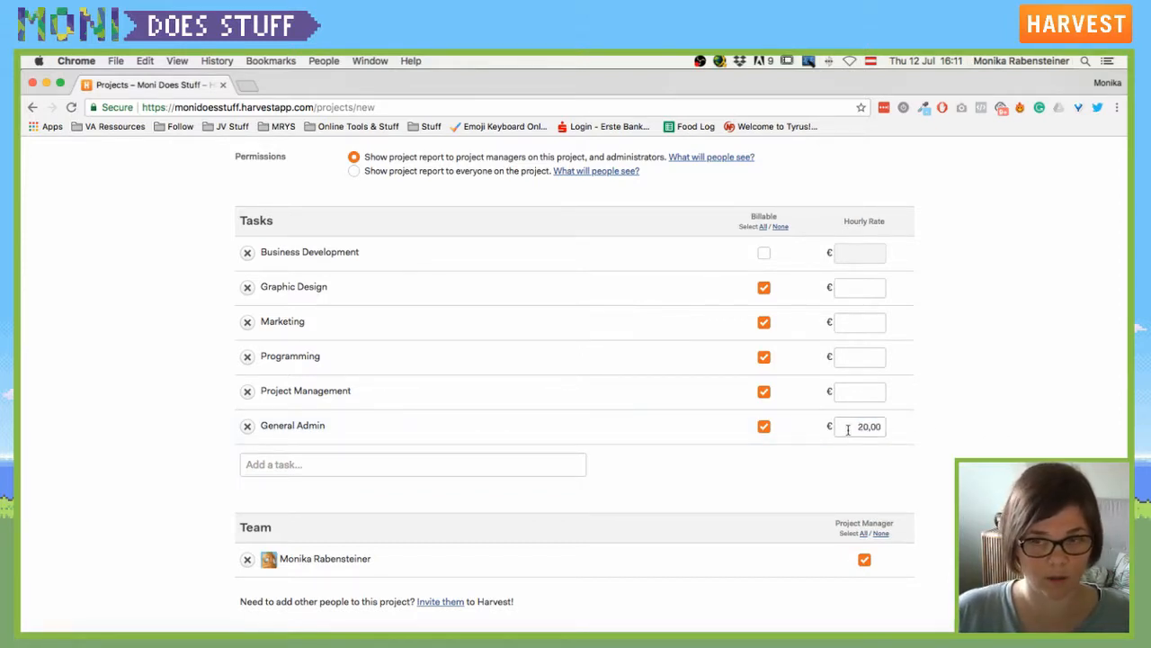
left_click(857, 361)
type("70")
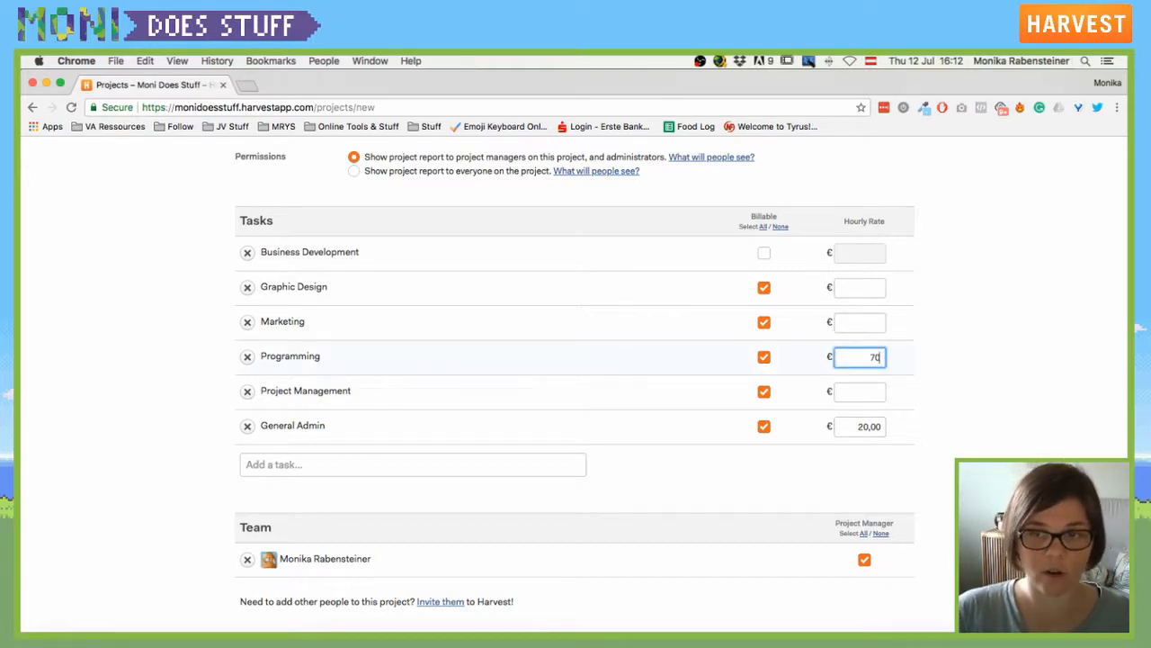
left_click(1096, 364)
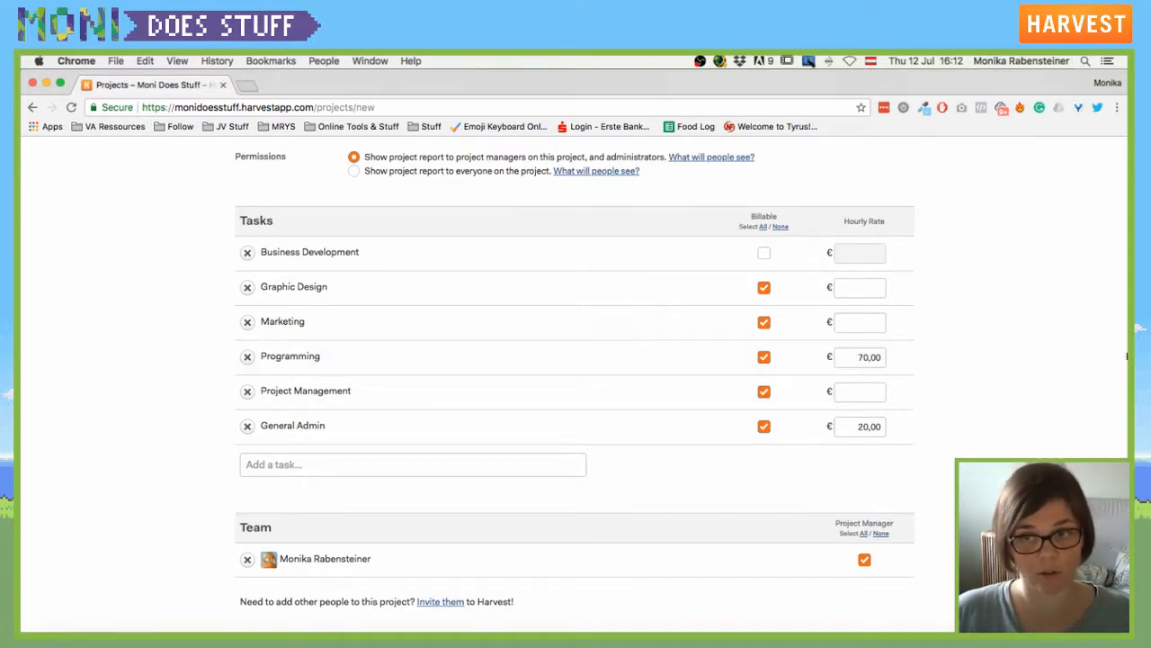
Set the Graphic Design task's hourly rate to €50.
left_click(862, 288)
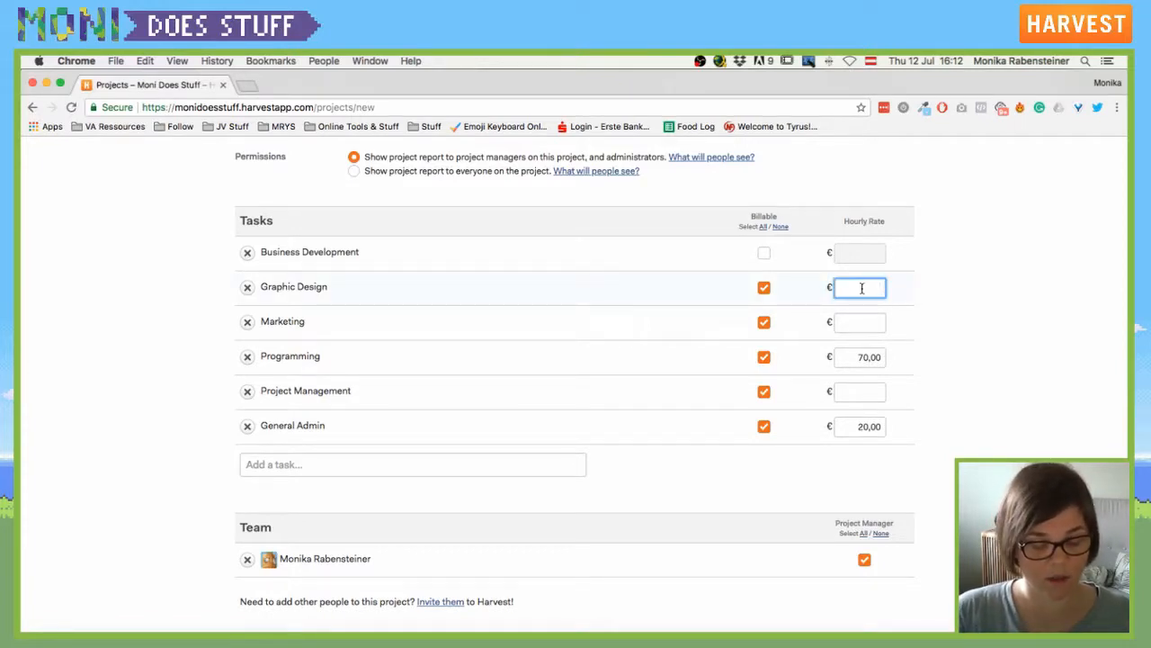
type("50")
left_click(993, 313)
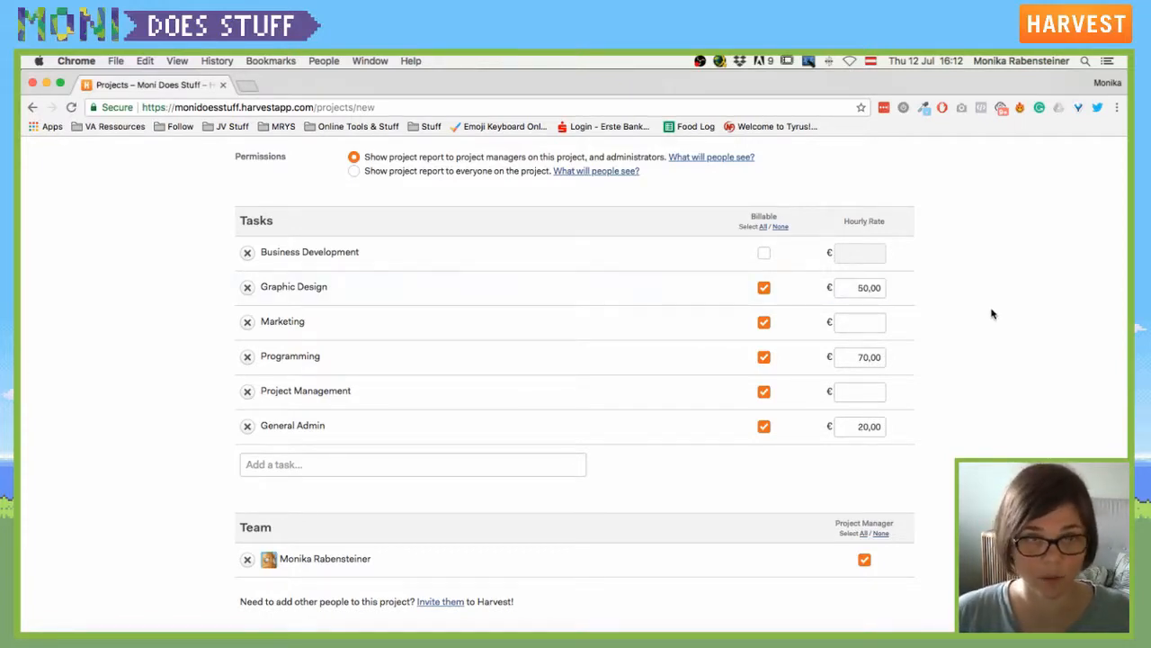
Review the new project form, from the client and project details to the hourly rate setting and task rates.
scroll(644, 366, "up", 5)
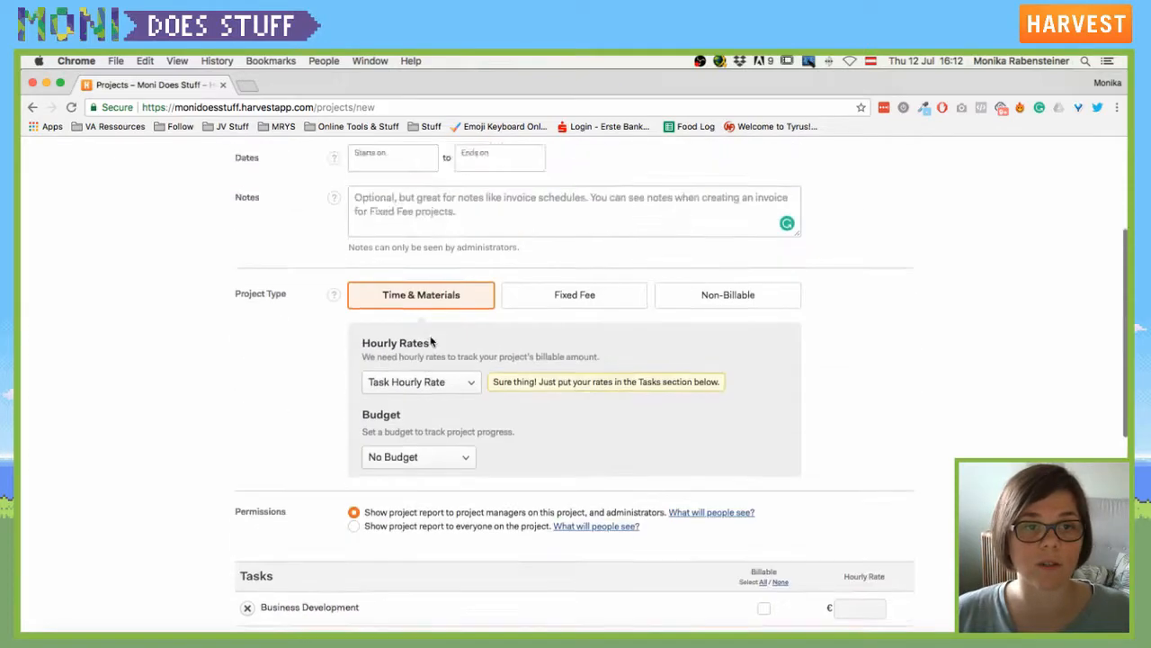
scroll(432, 342, "up", 3)
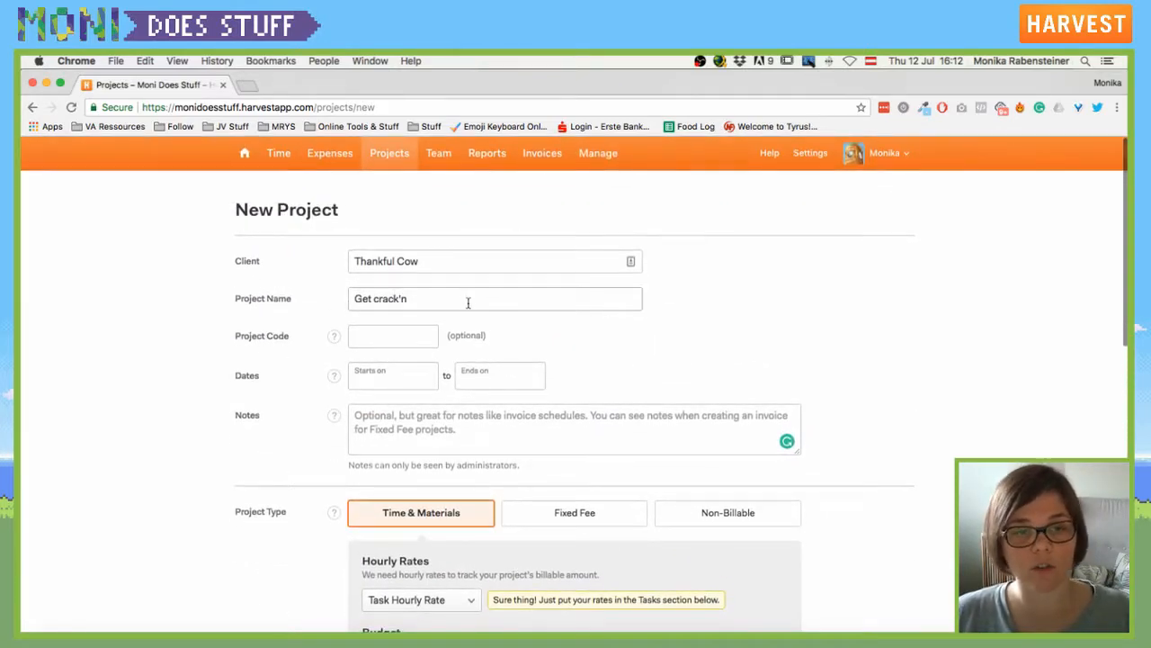
scroll(468, 303, "down", 3)
scroll(441, 299, "up", 3)
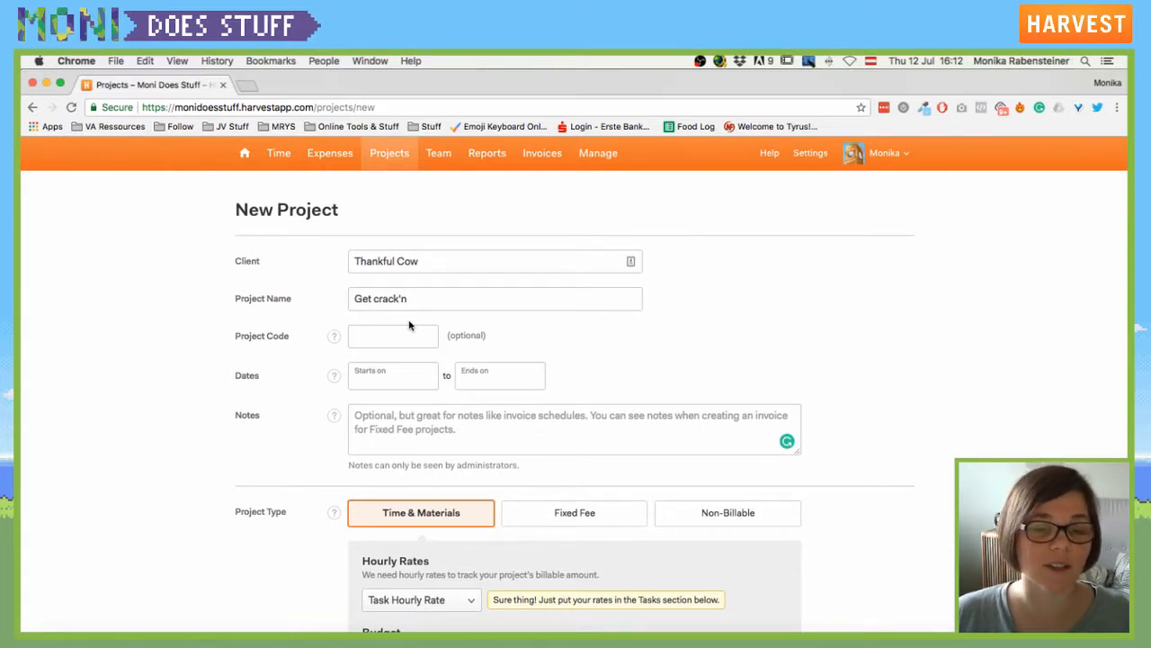
scroll(410, 326, "down", 4)
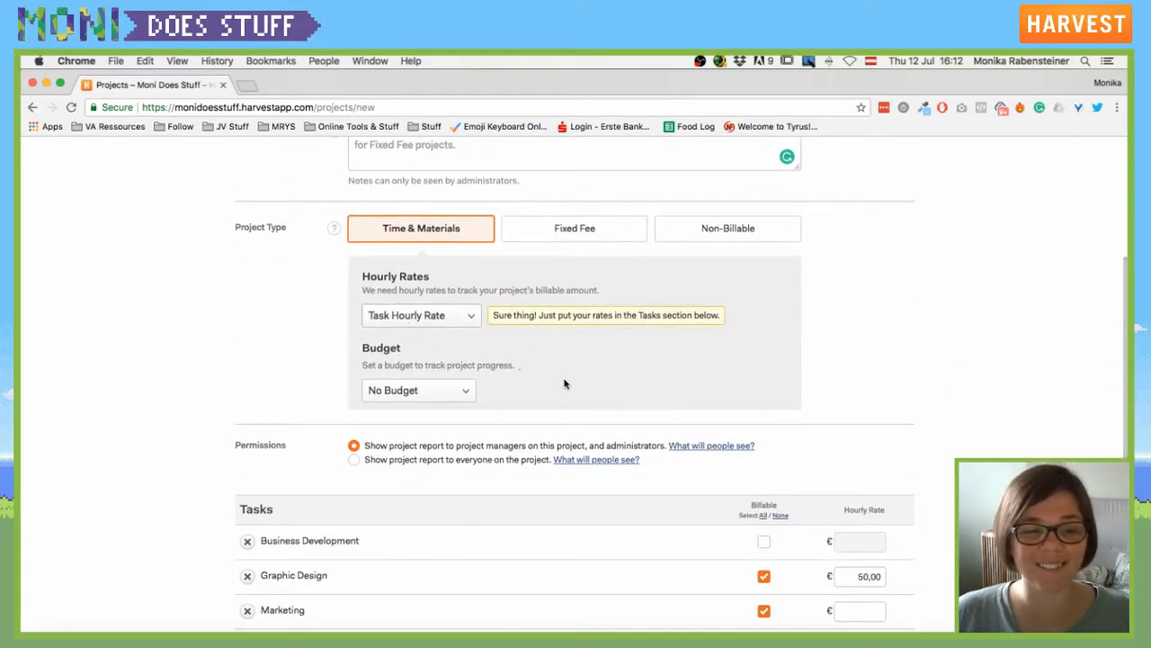
scroll(568, 382, "down", 2)
scroll(812, 411, "down", 3)
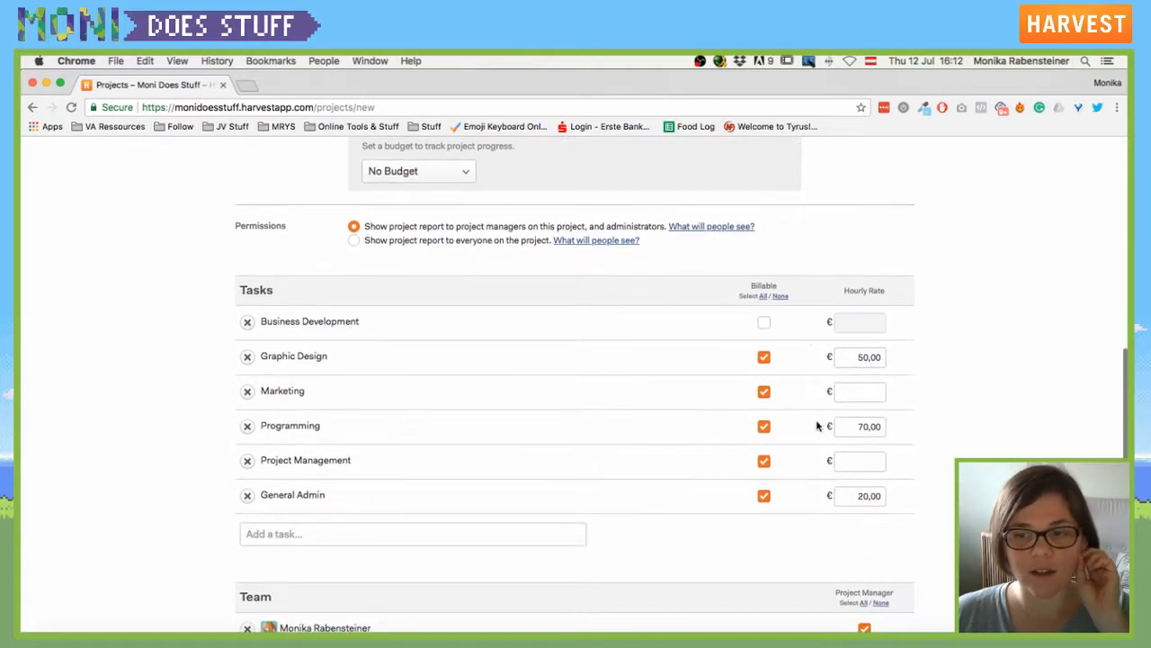
scroll(643, 405, "up", 5)
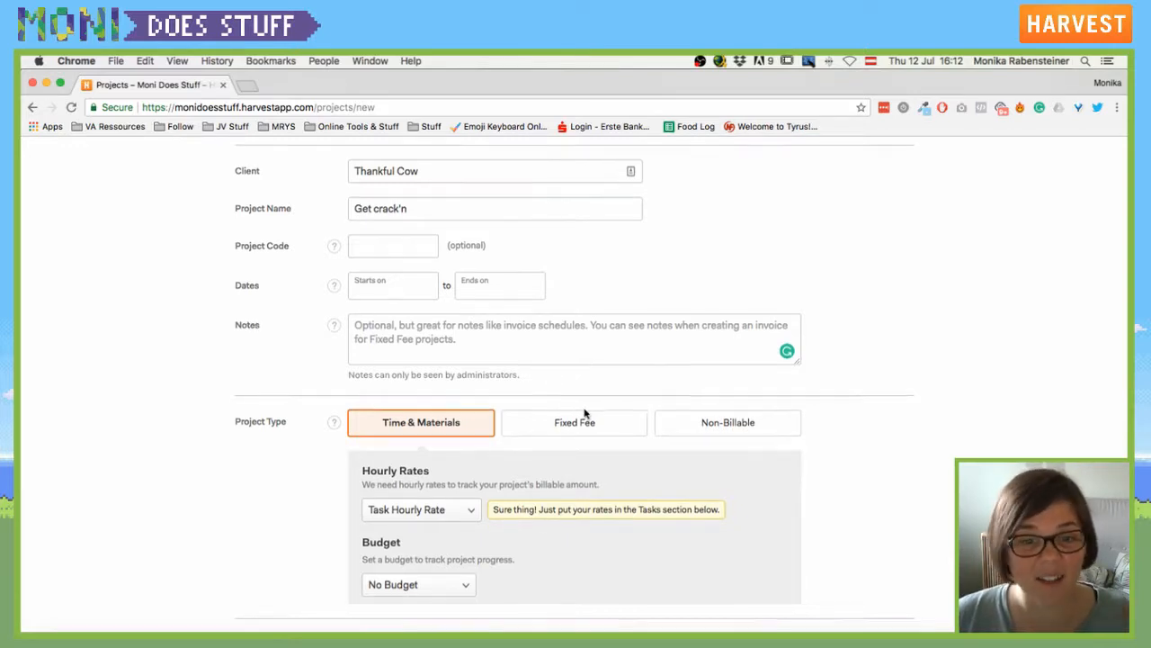
scroll(585, 411, "down", 3)
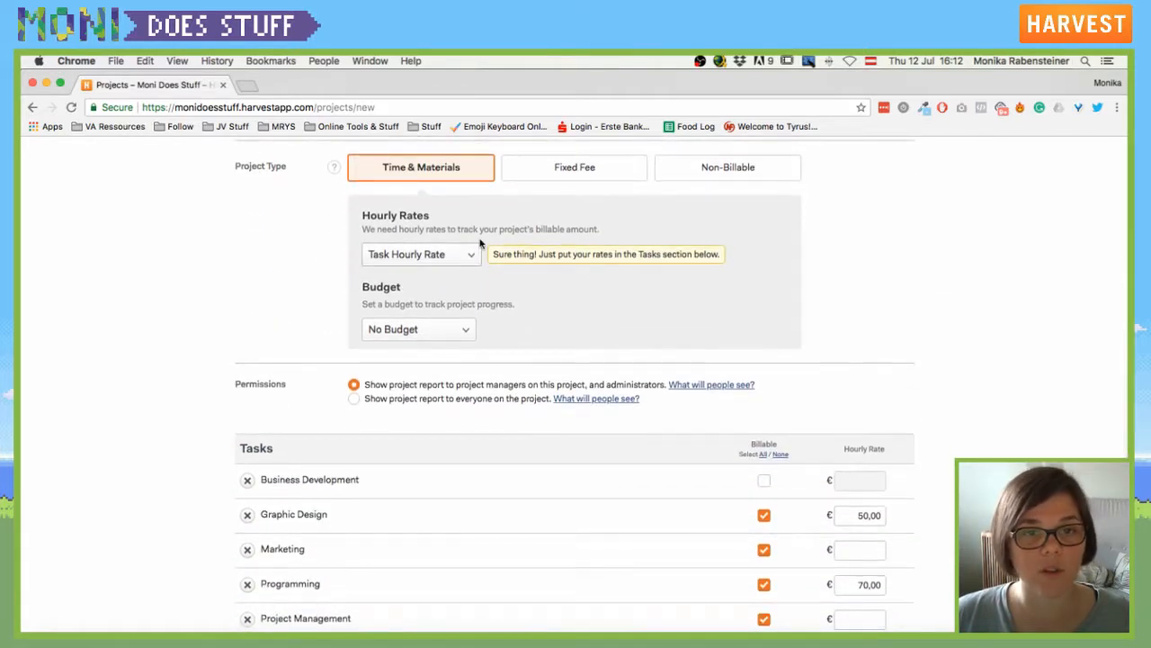
left_click(402, 252)
left_click(403, 254)
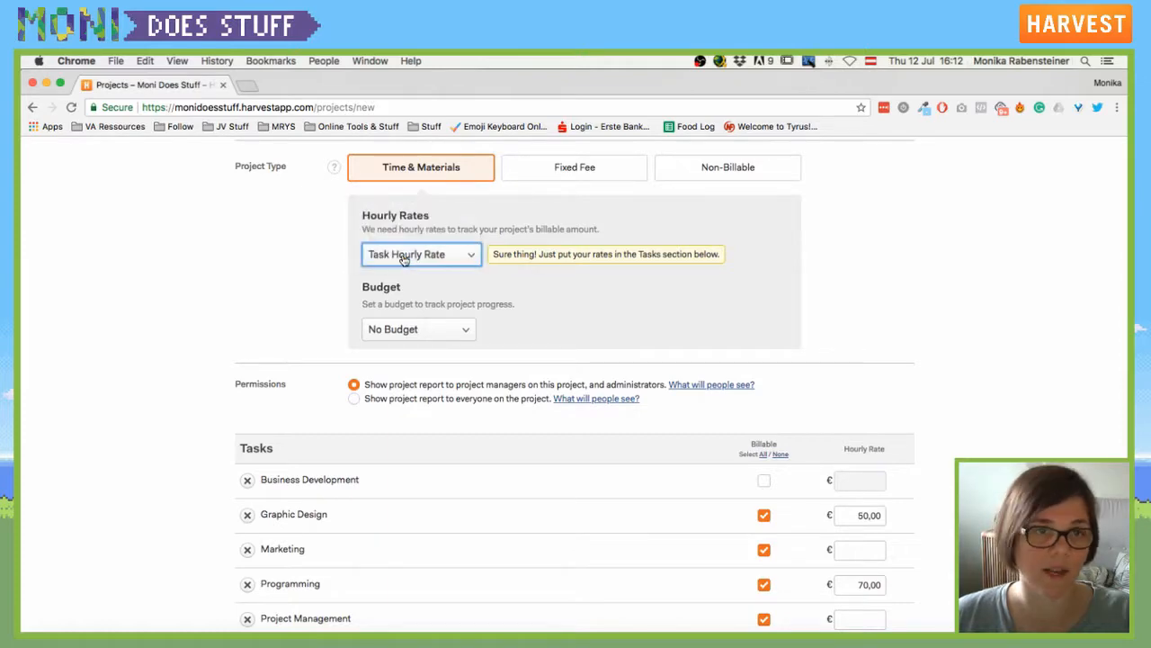
scroll(405, 261, "up", 4)
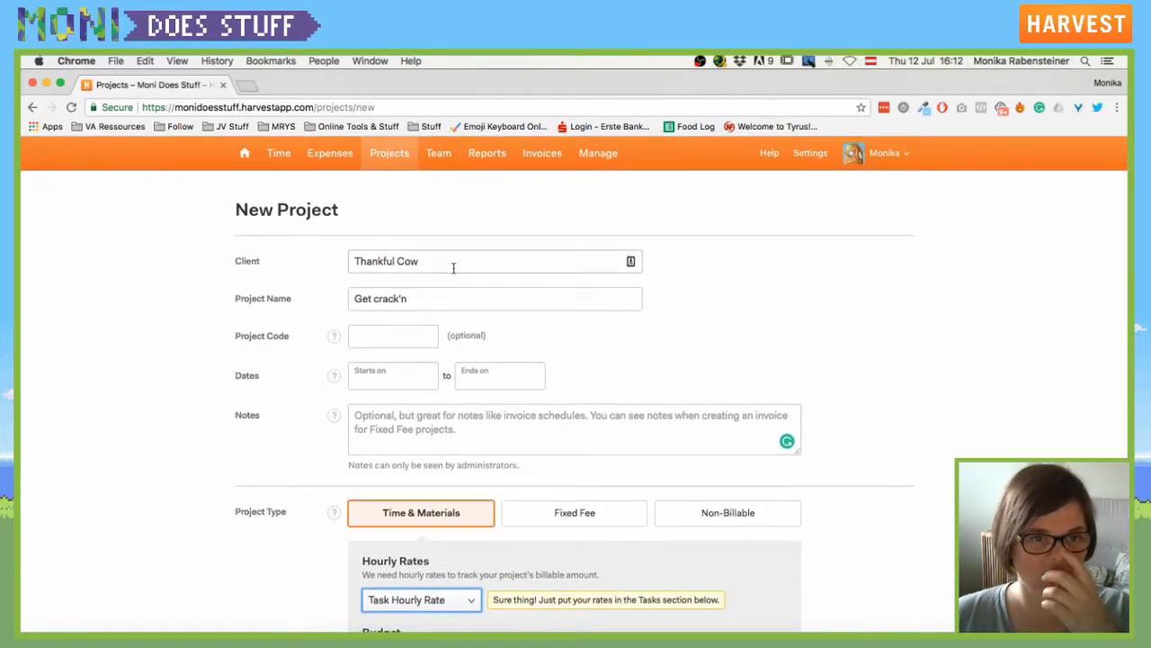
Try to save the project, return to editing it, and remove the Marketing and Project Management tasks.
scroll(432, 267, "down", 3)
scroll(324, 459, "down", 5)
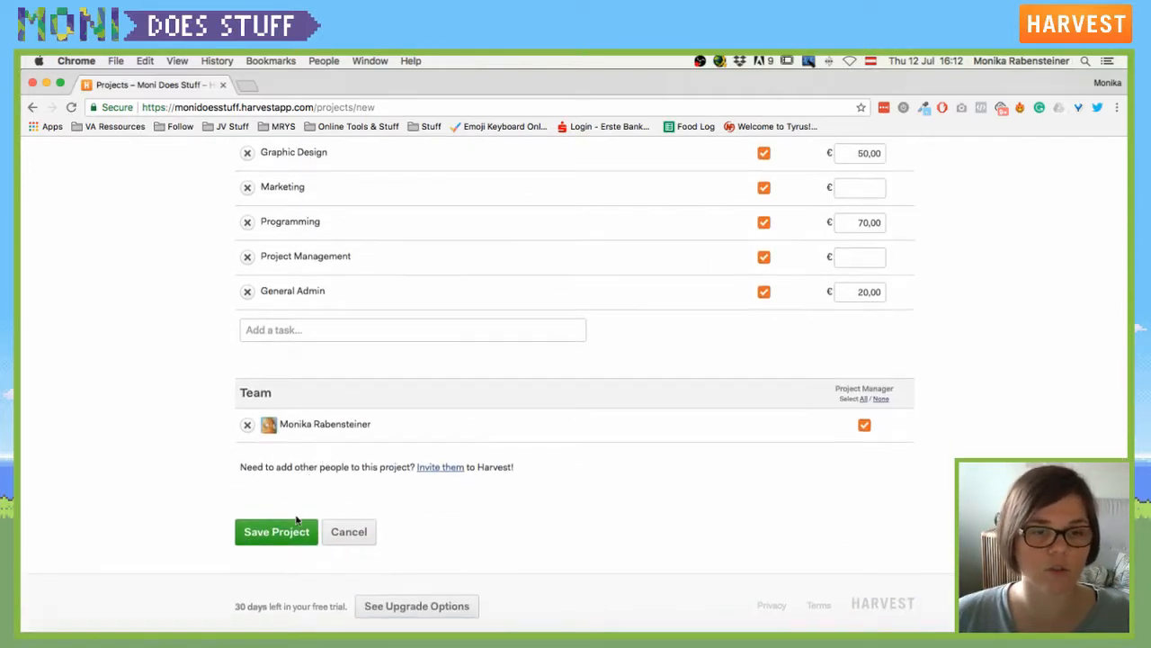
left_click(282, 540)
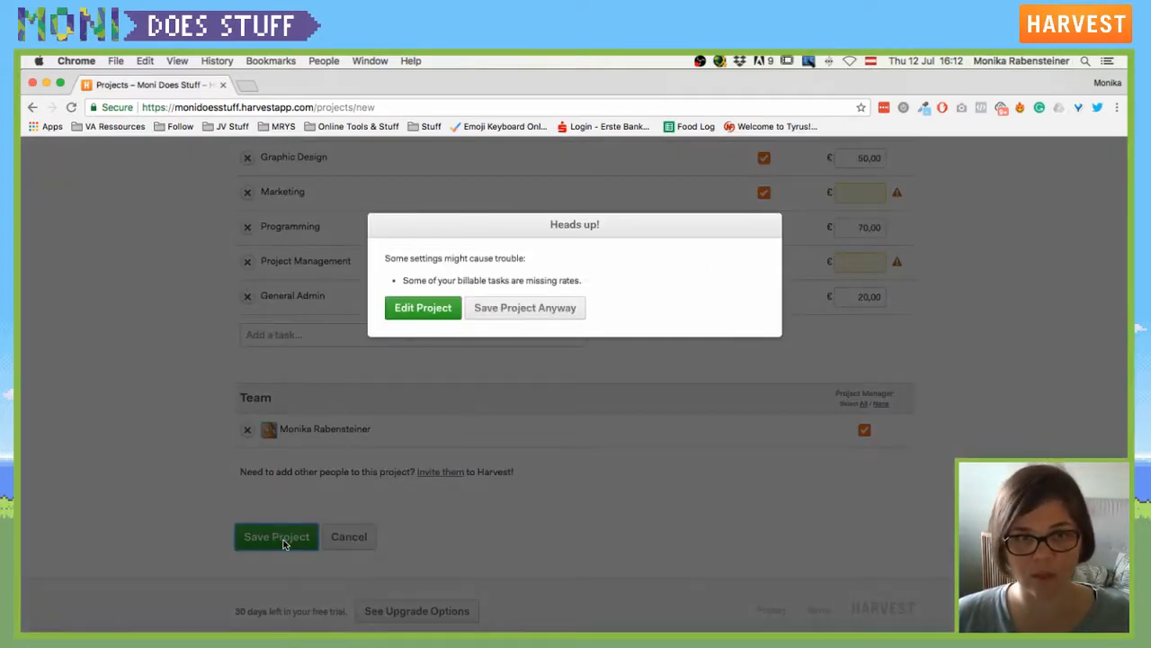
scroll(432, 351, "up", 1)
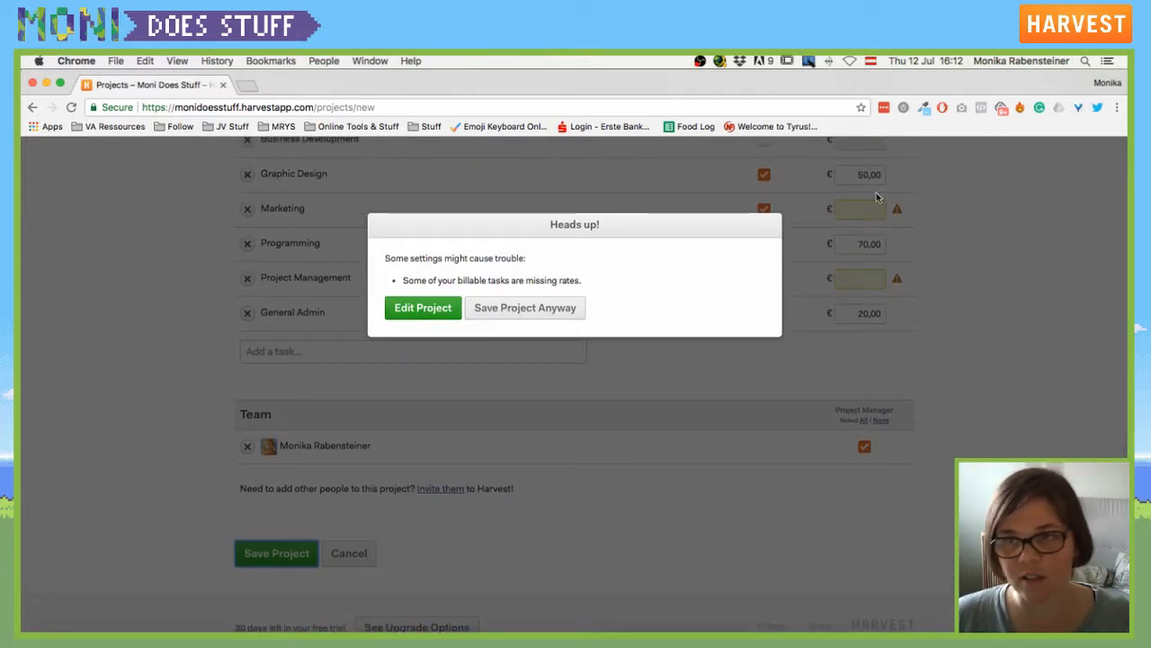
left_click(433, 308)
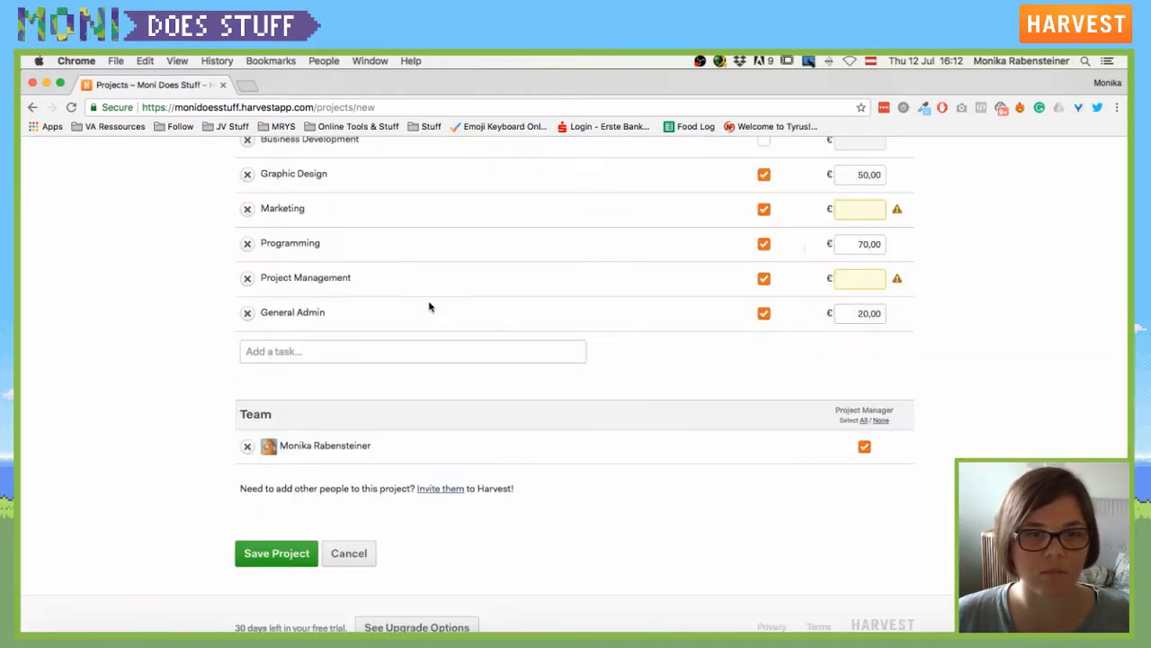
left_click(247, 208)
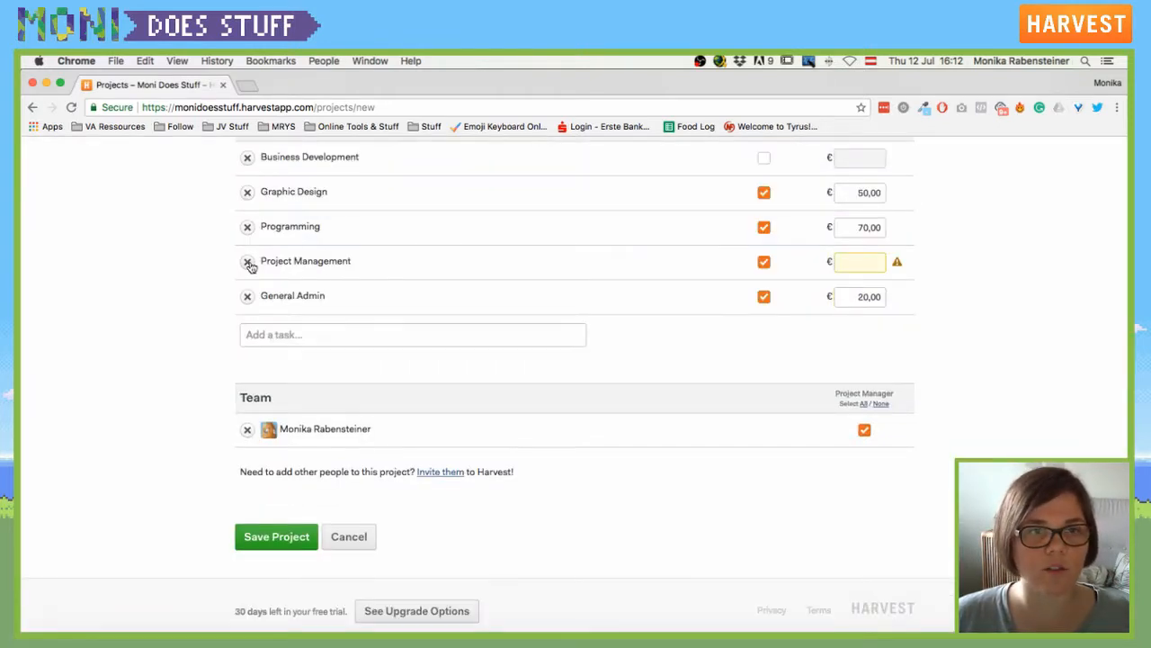
left_click(246, 262)
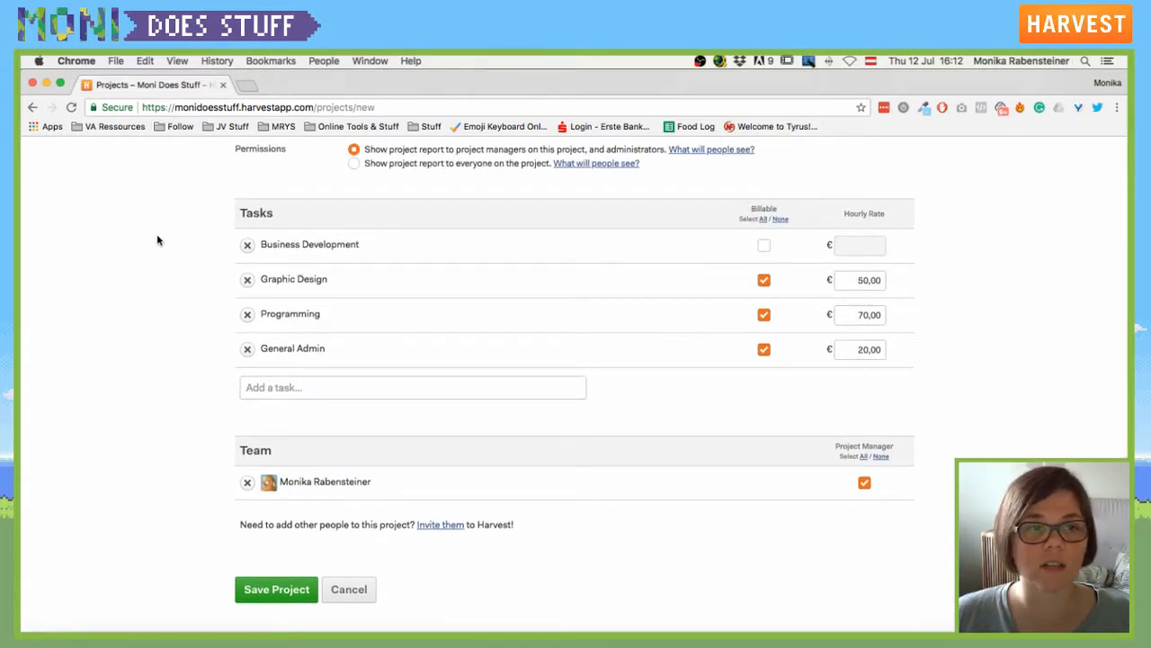
Try marking the Business Development task as billable, revert it to non-billable, and save the project.
left_click(762, 248)
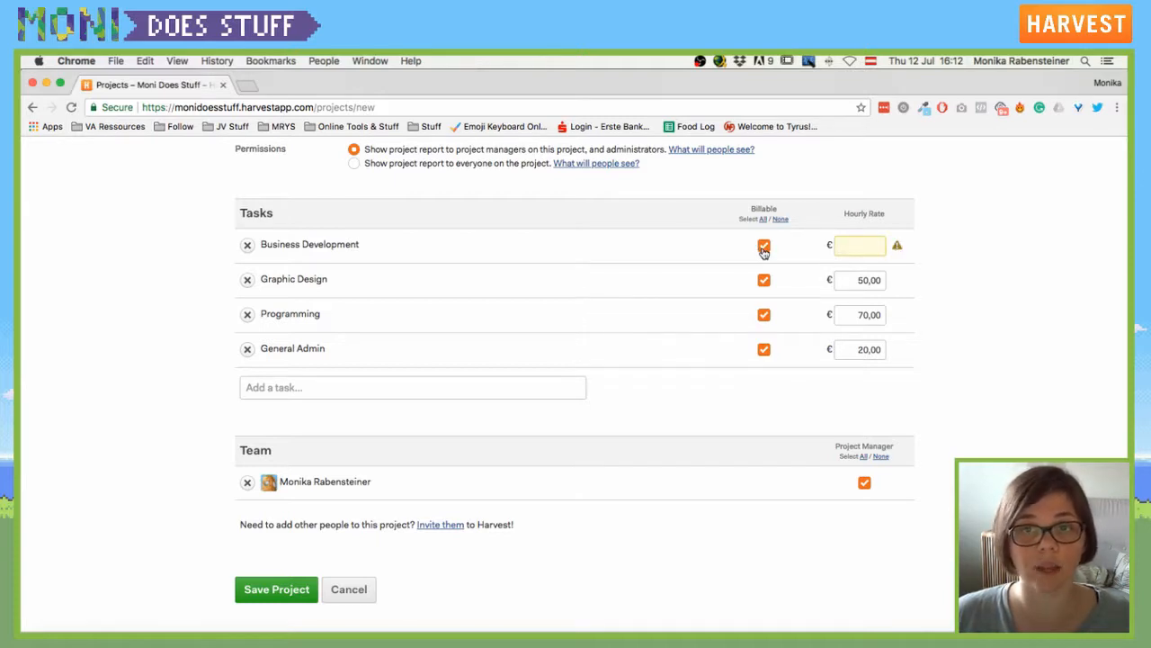
left_click(763, 251)
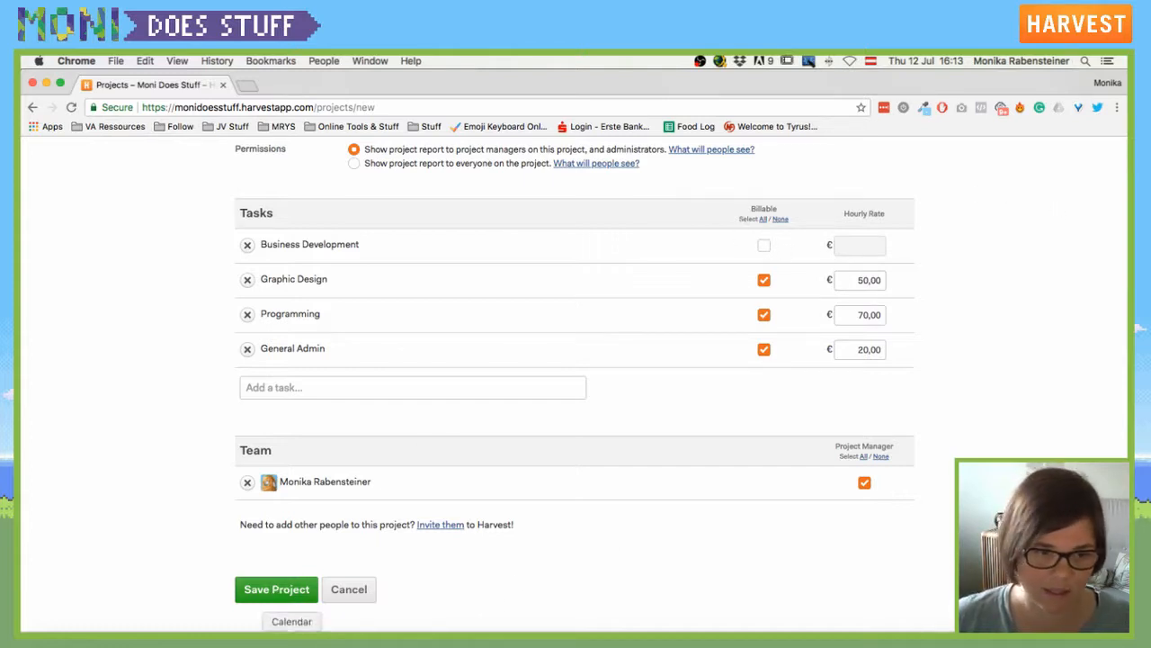
left_click(280, 585)
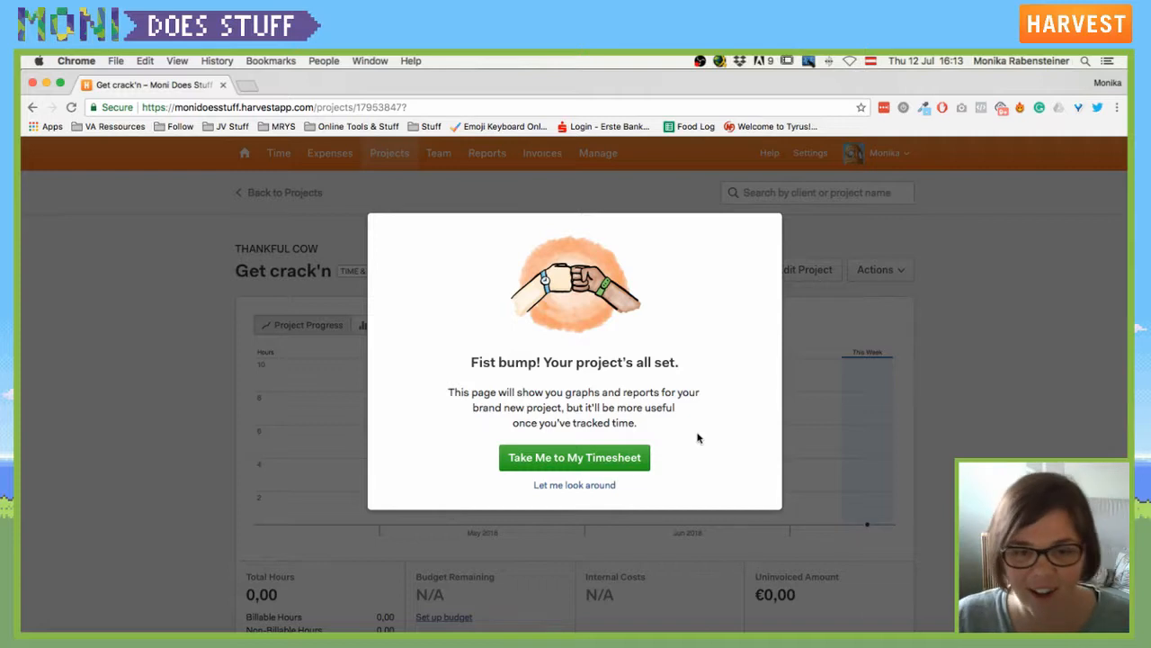
Create a new time entry on today's timesheet for the Get crack'n project with the Graphic Design task.
left_click(572, 465)
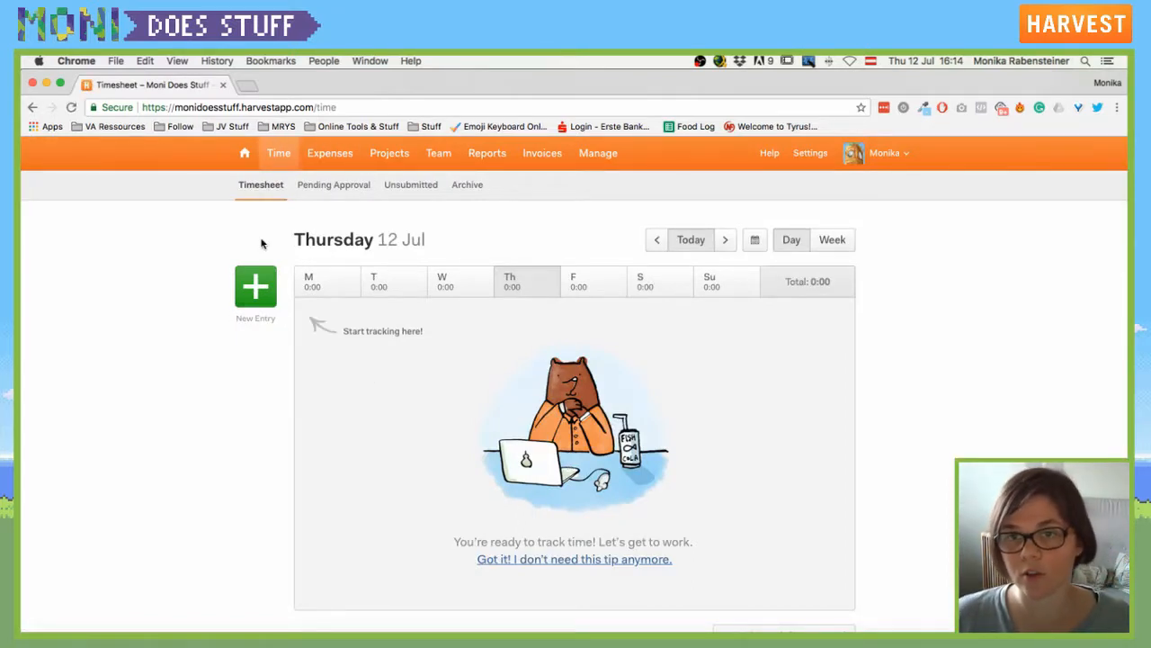
left_click(254, 290)
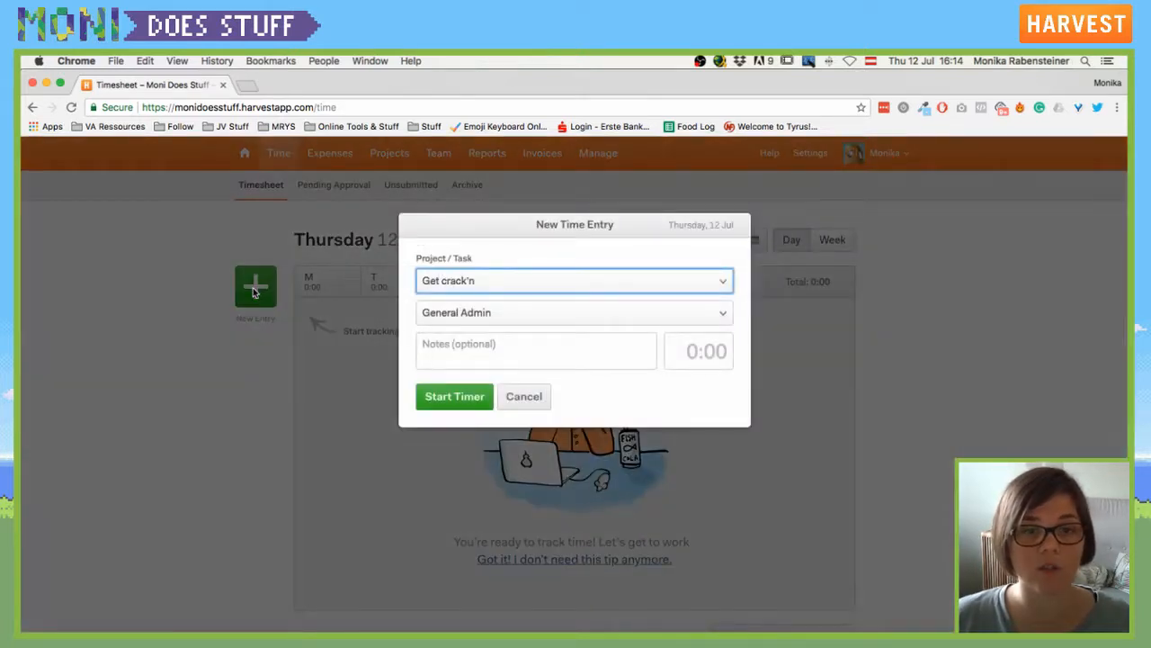
left_click(506, 294)
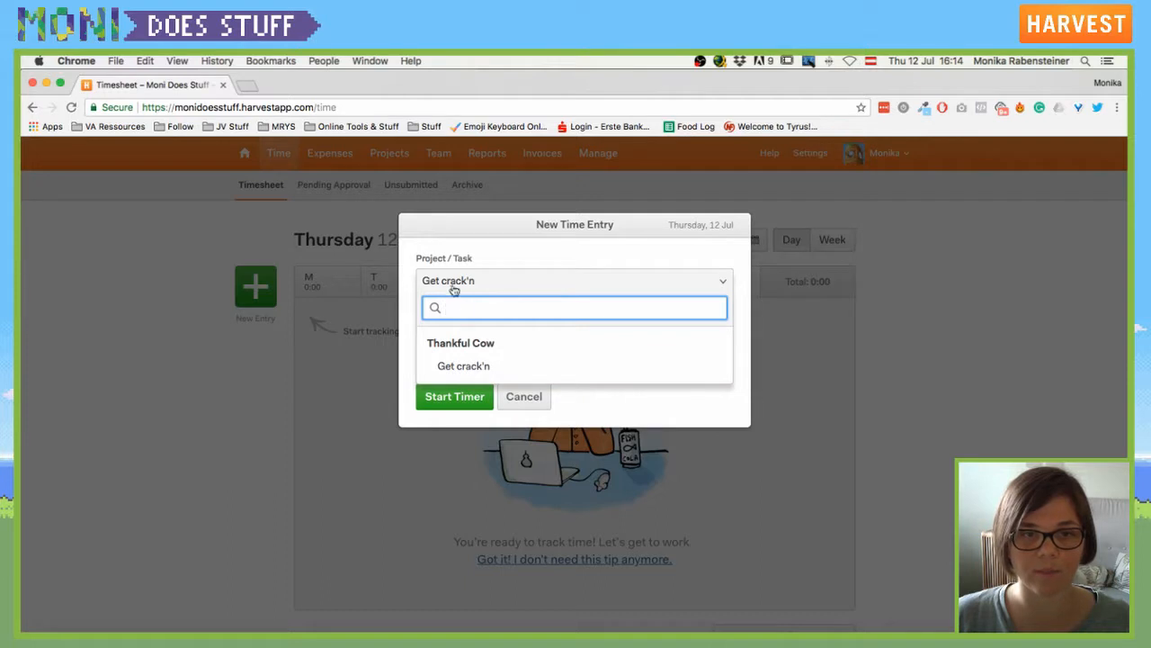
left_click(472, 365)
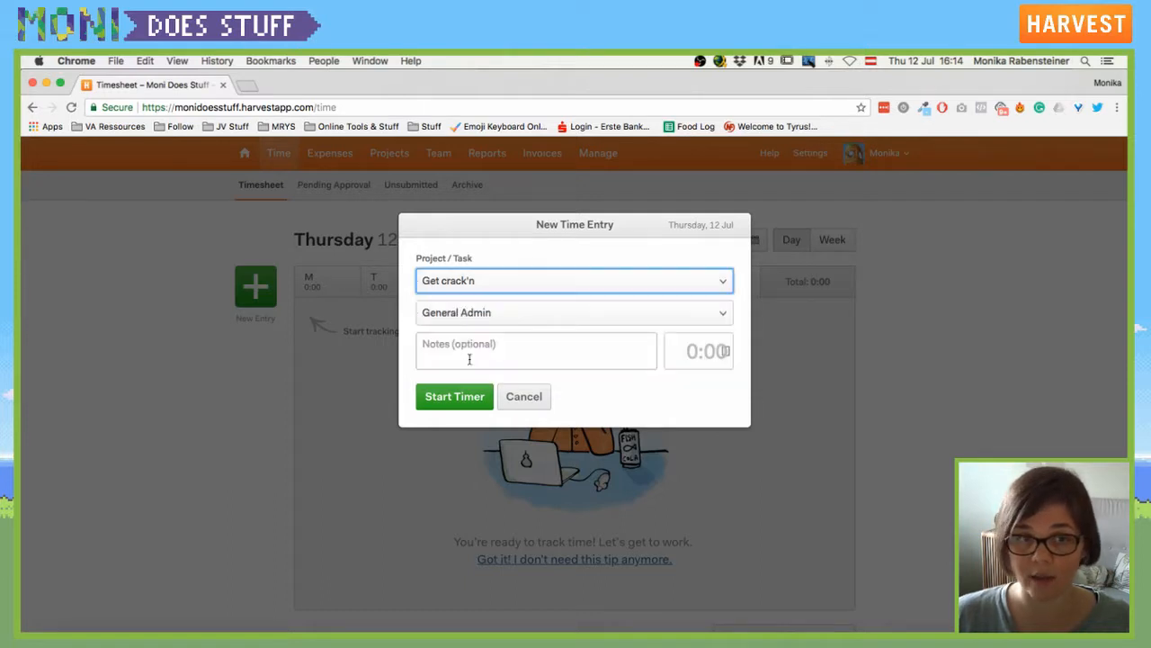
left_click(494, 316)
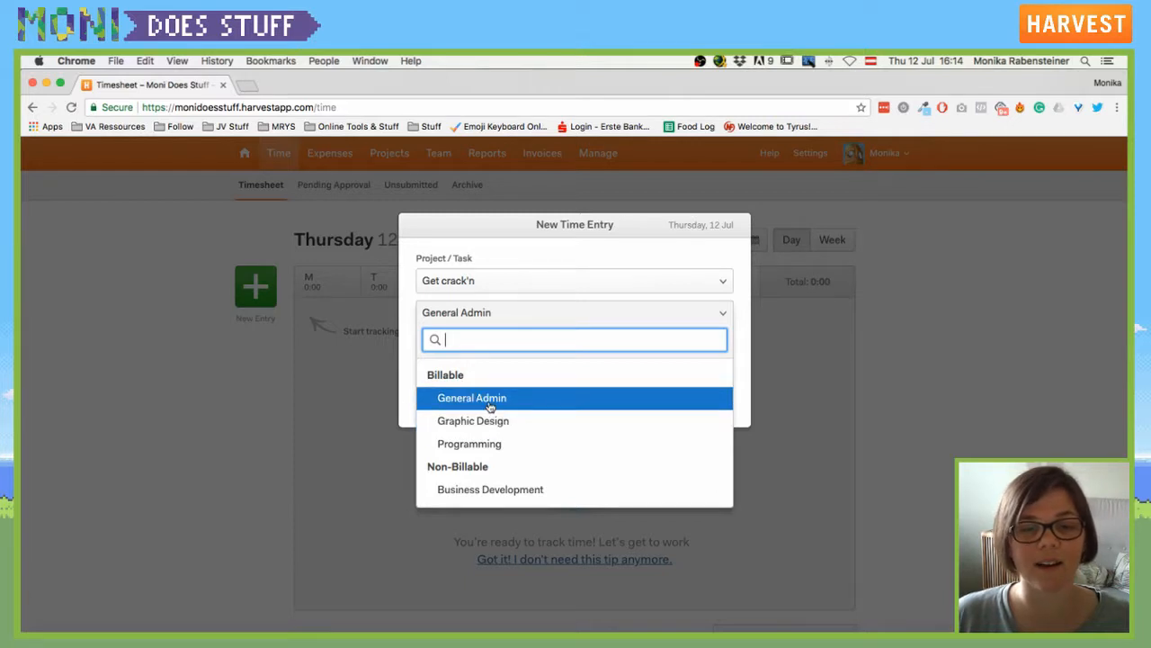
left_click(530, 427)
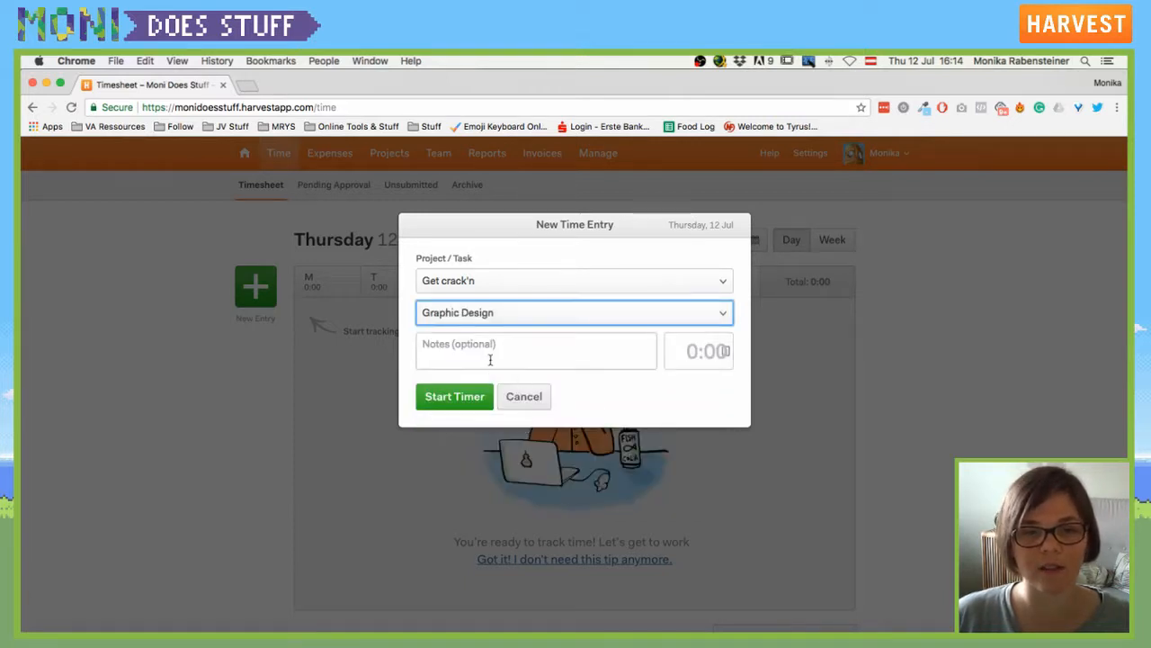
Add the note "asdf" to the time entry, leave the duration blank and start its timer.
left_click(456, 357)
type("asdf")
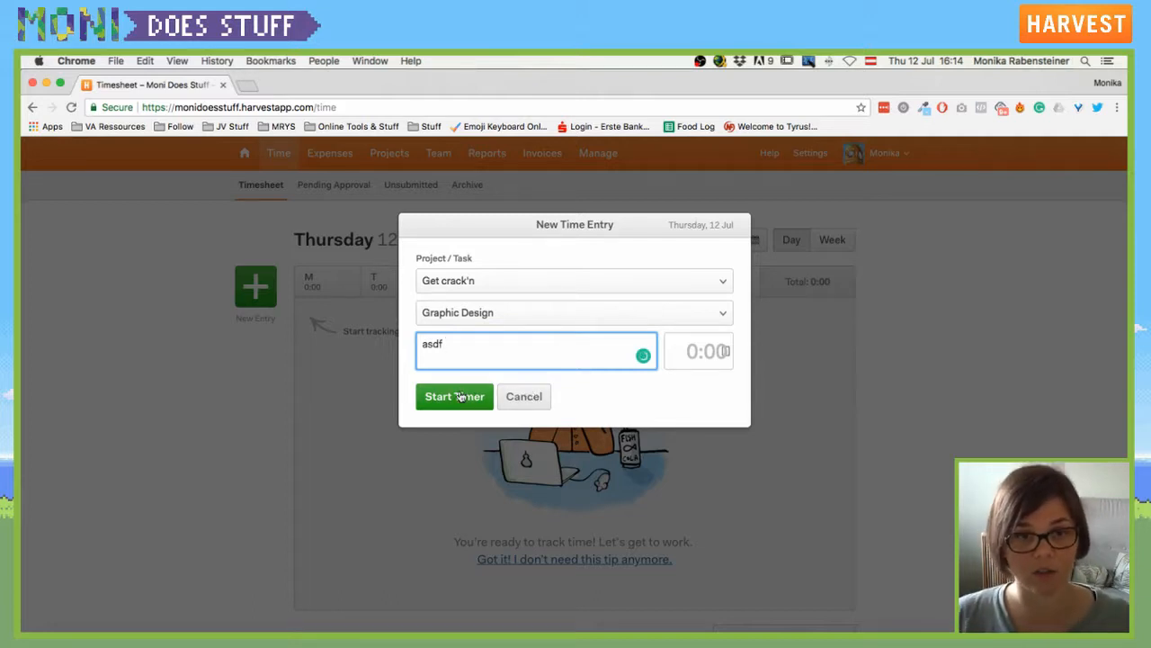
left_click(676, 349)
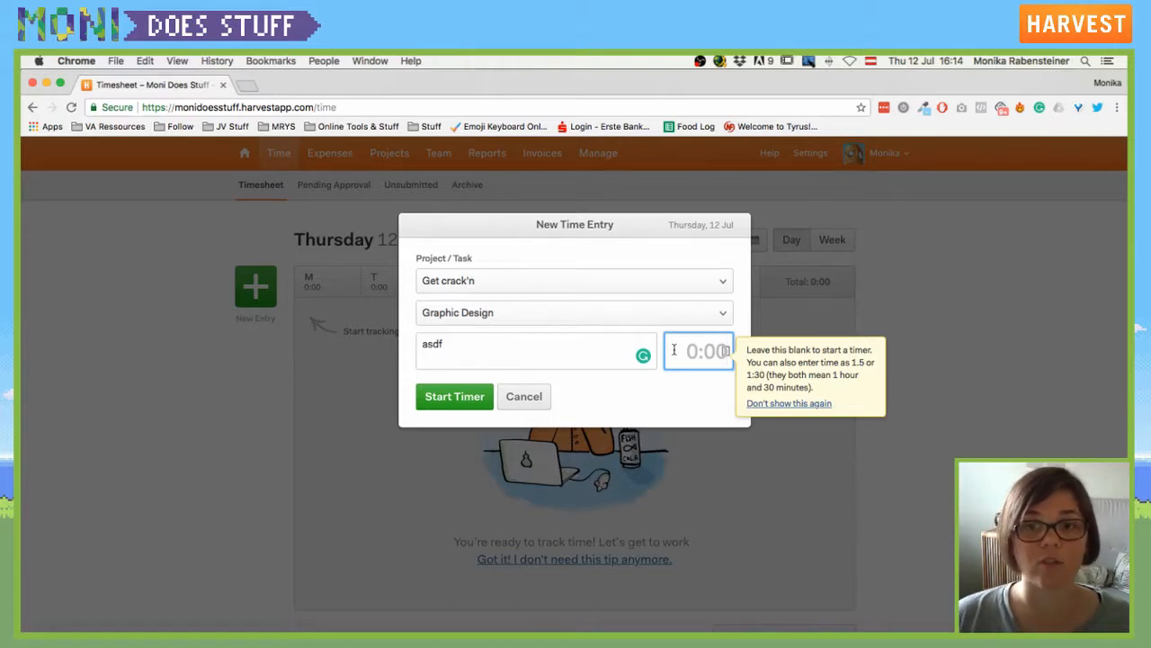
left_click(441, 404)
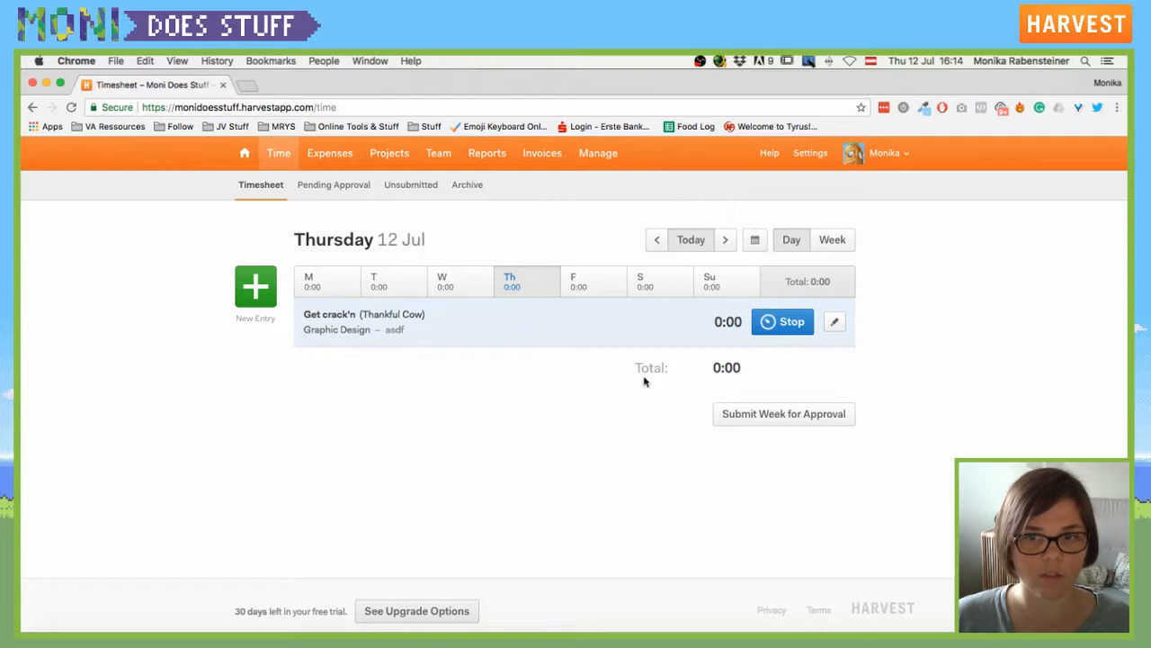
Switch the timesheet to the week view and add a row for the Programming task of Get crack'n.
left_click(841, 245)
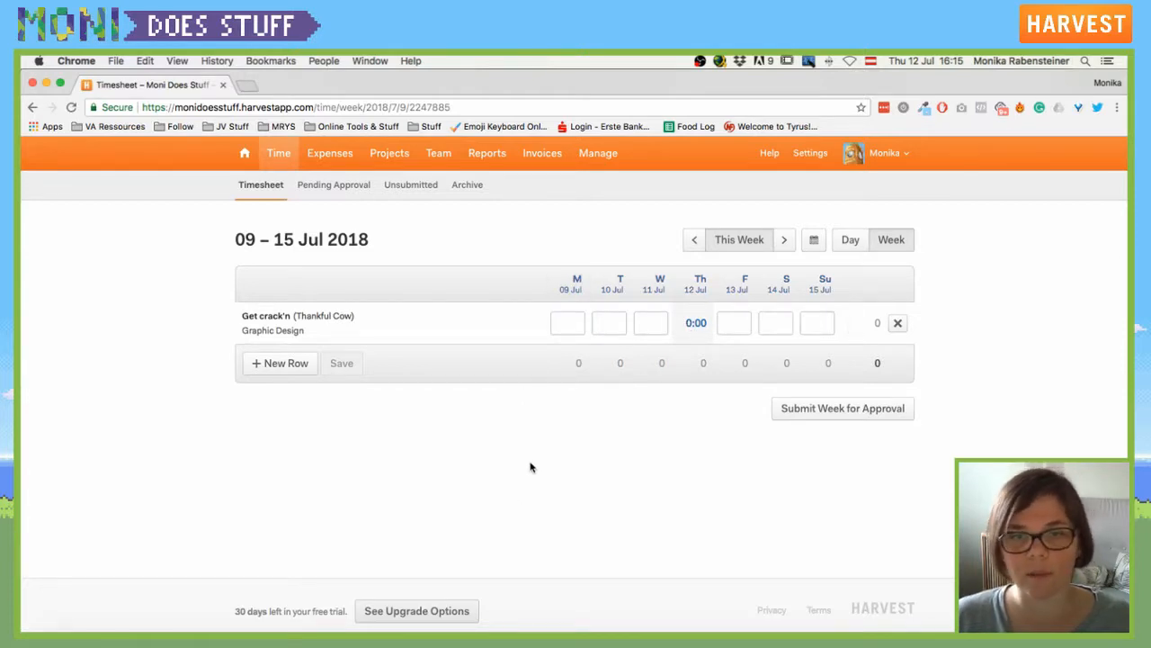
left_click(570, 325)
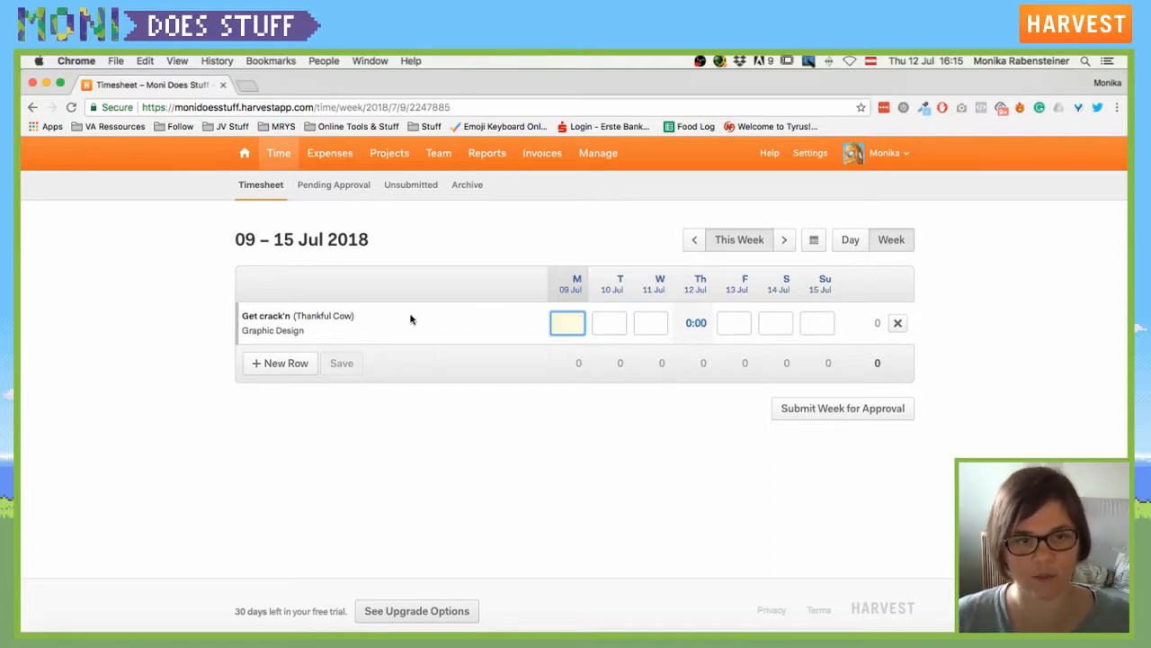
left_click(279, 367)
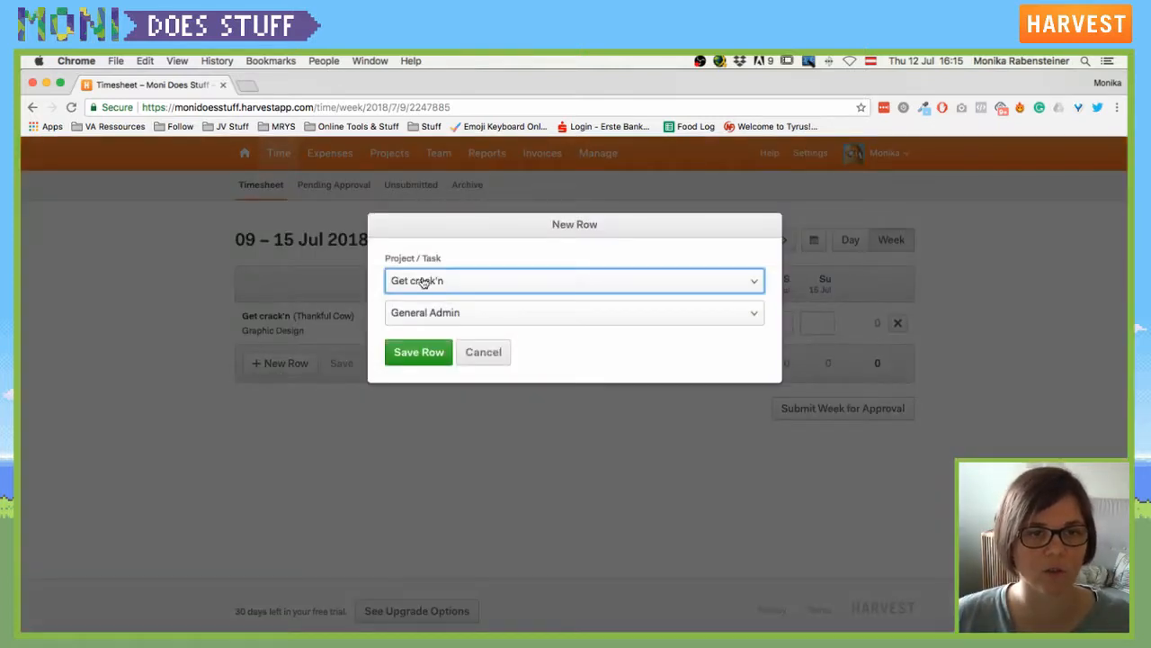
left_click(435, 318)
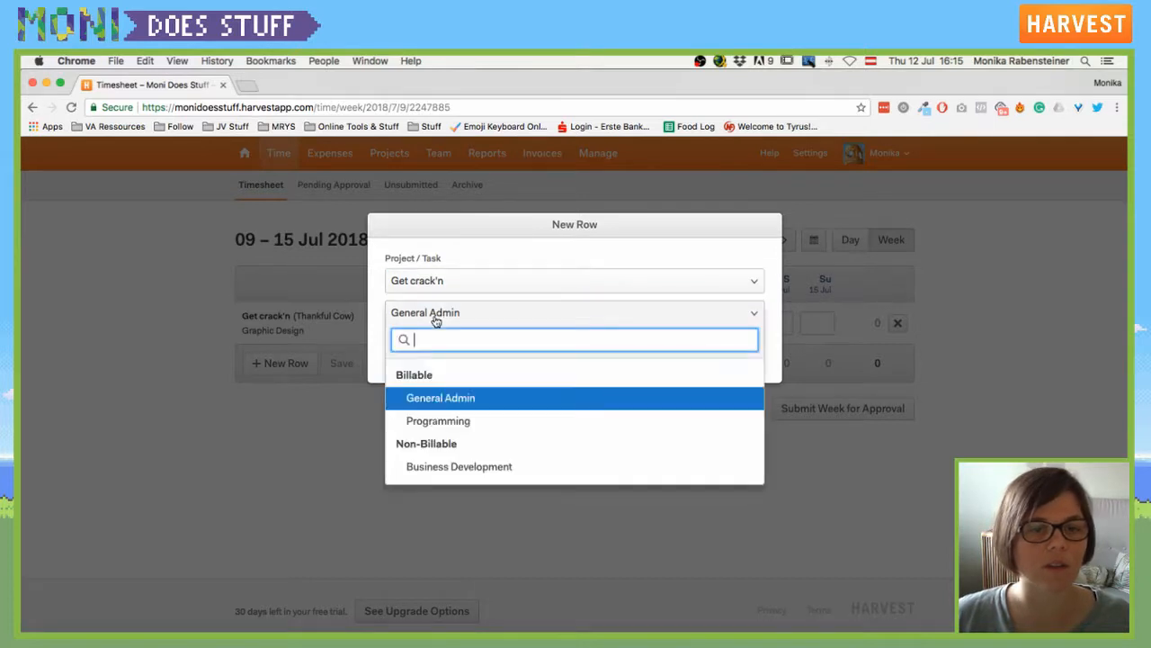
left_click(513, 241)
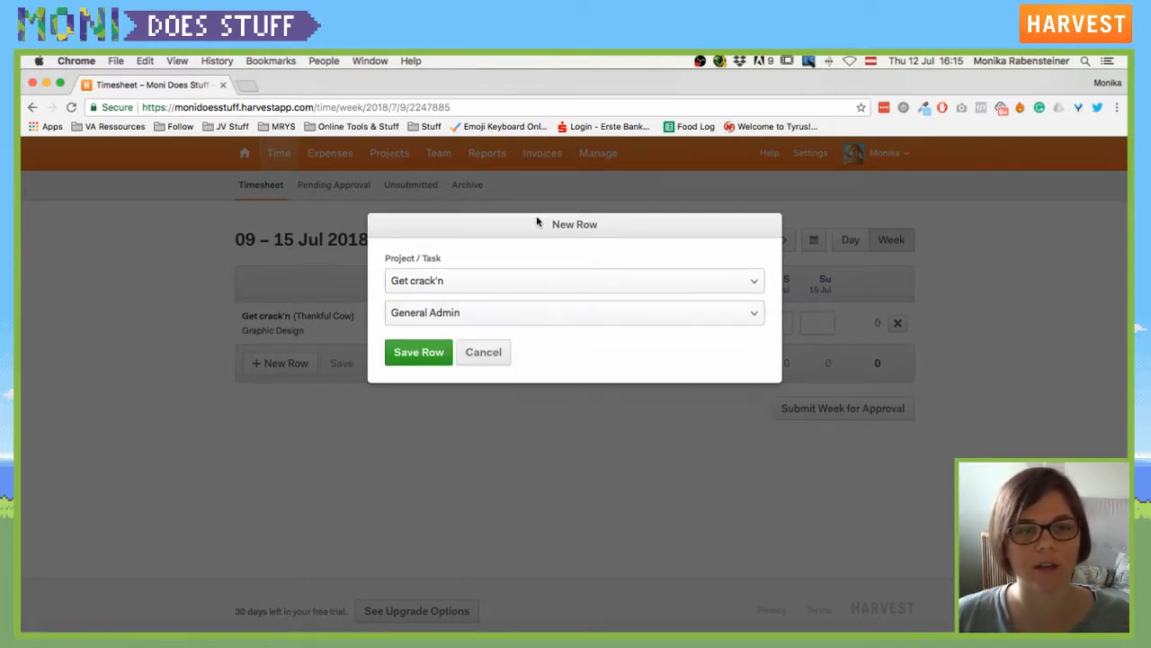
left_click(488, 318)
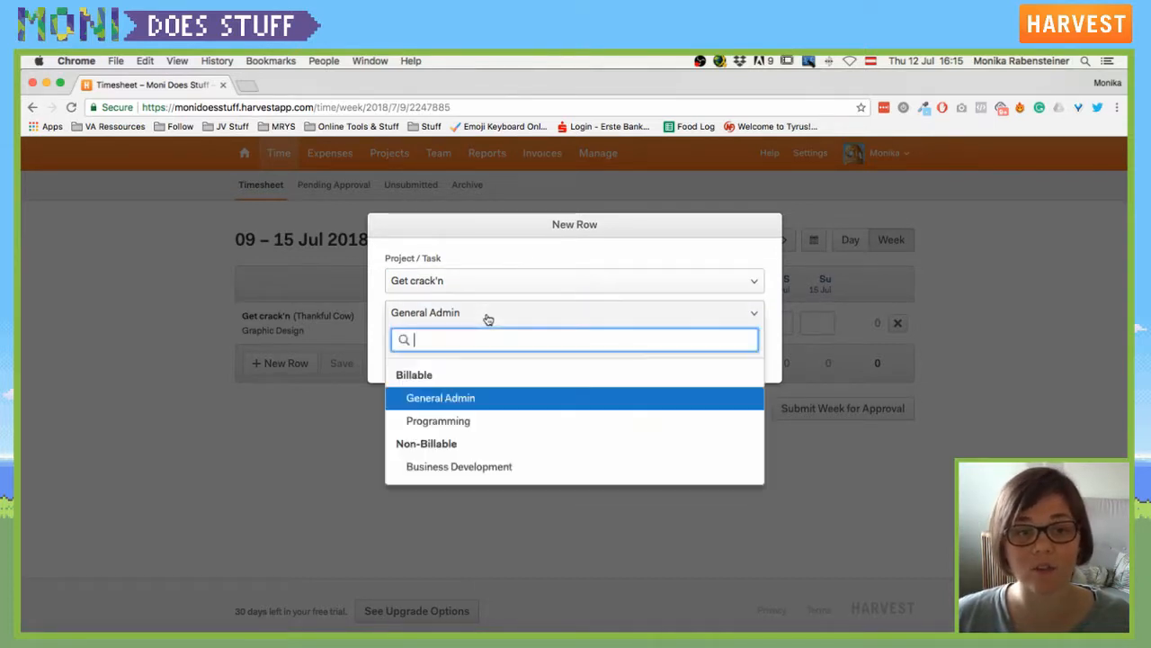
left_click(441, 420)
left_click(419, 361)
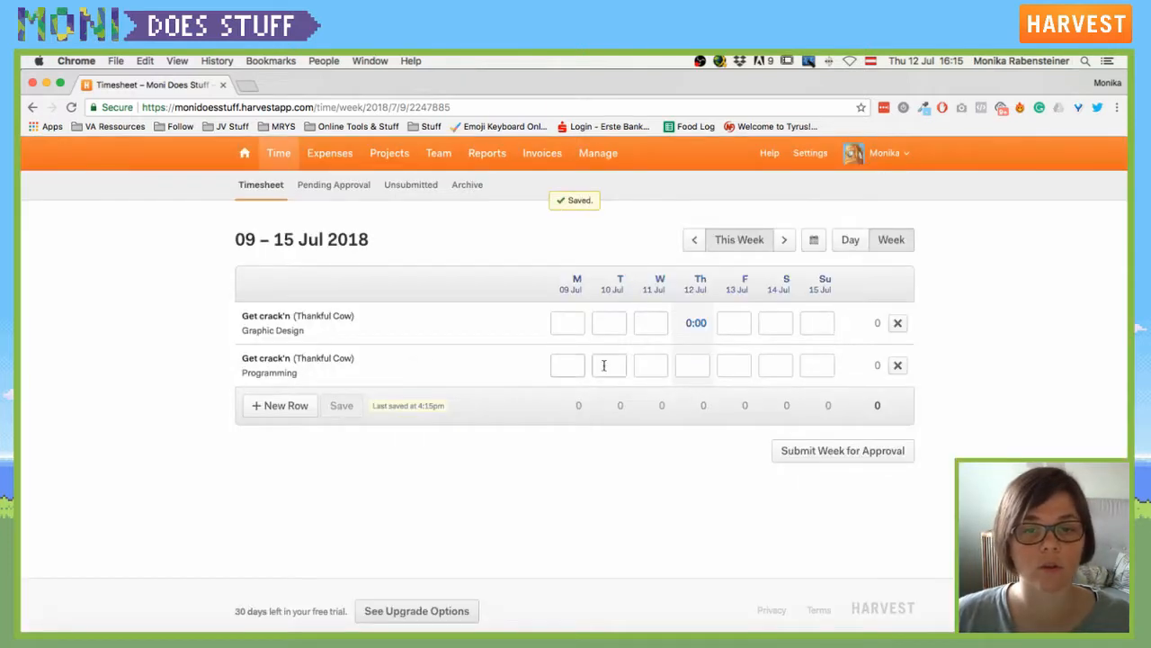
Log 2 hours for the Programming task on Tuesday 10 Jul and save the entry.
left_click(645, 368)
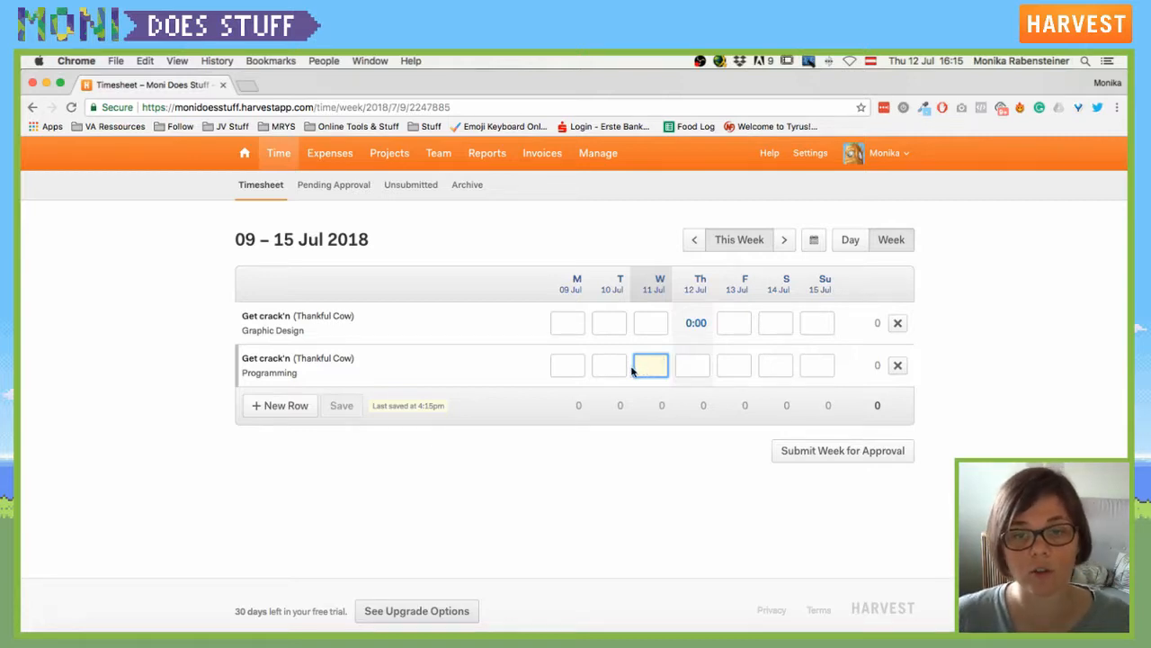
left_click(610, 365)
type("2")
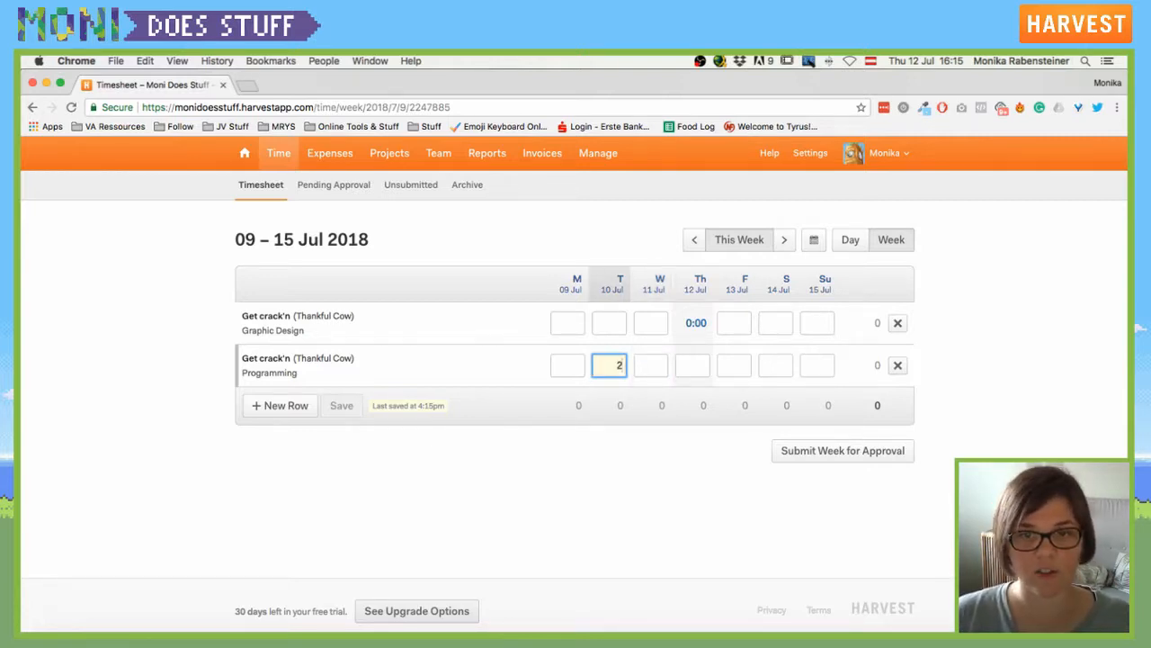
type(":")
key("BackSpace")
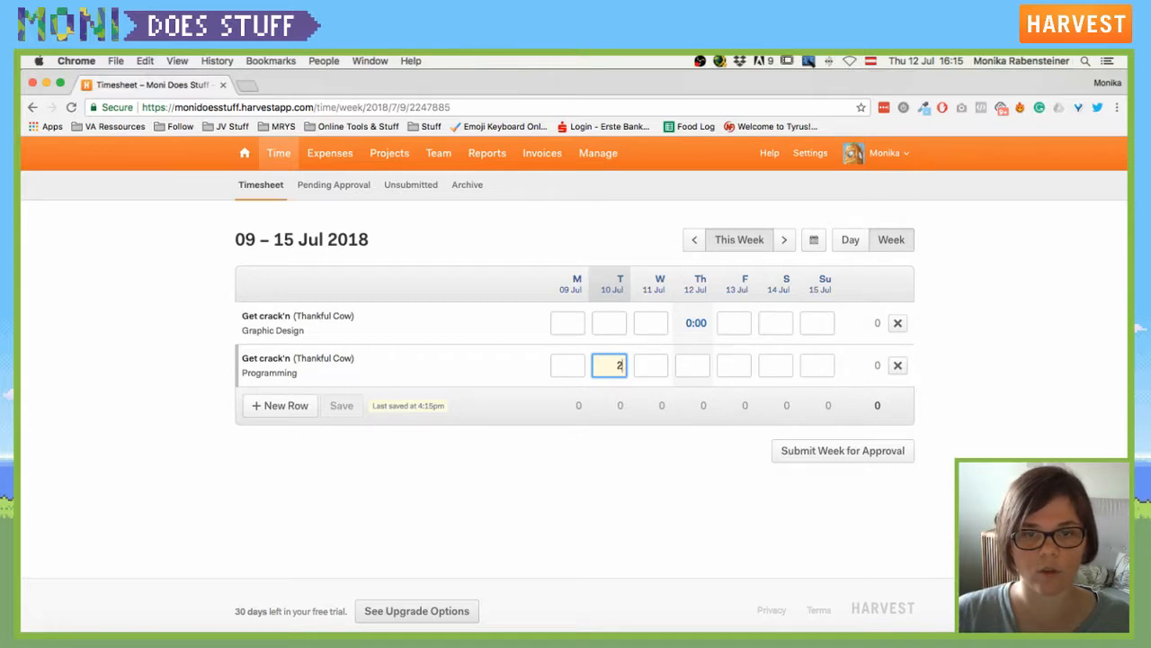
key("Return")
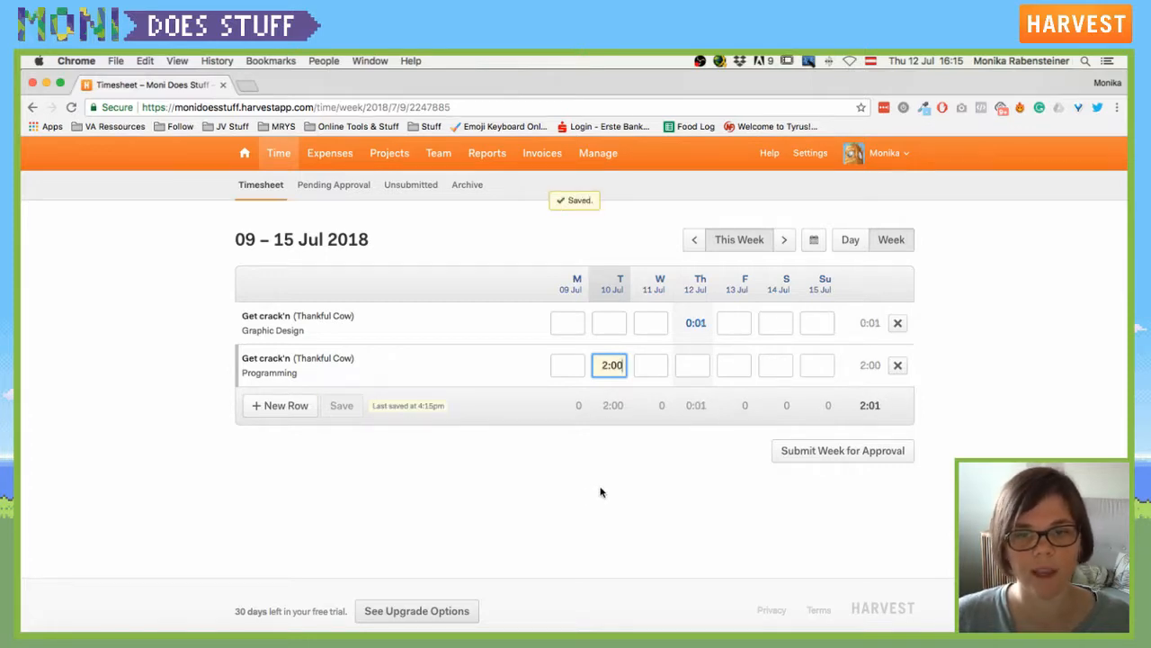
left_click(632, 487)
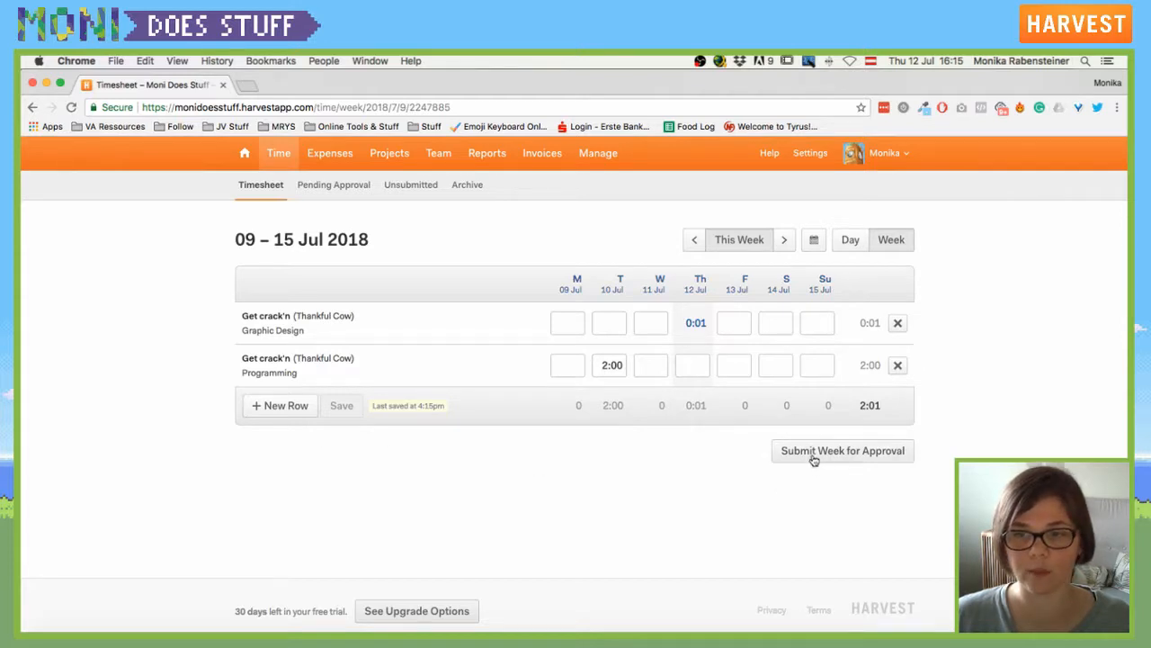
Examine the timesheets pending approval, sorting them by people and again by week, and return to the weekly timesheet.
left_click(302, 185)
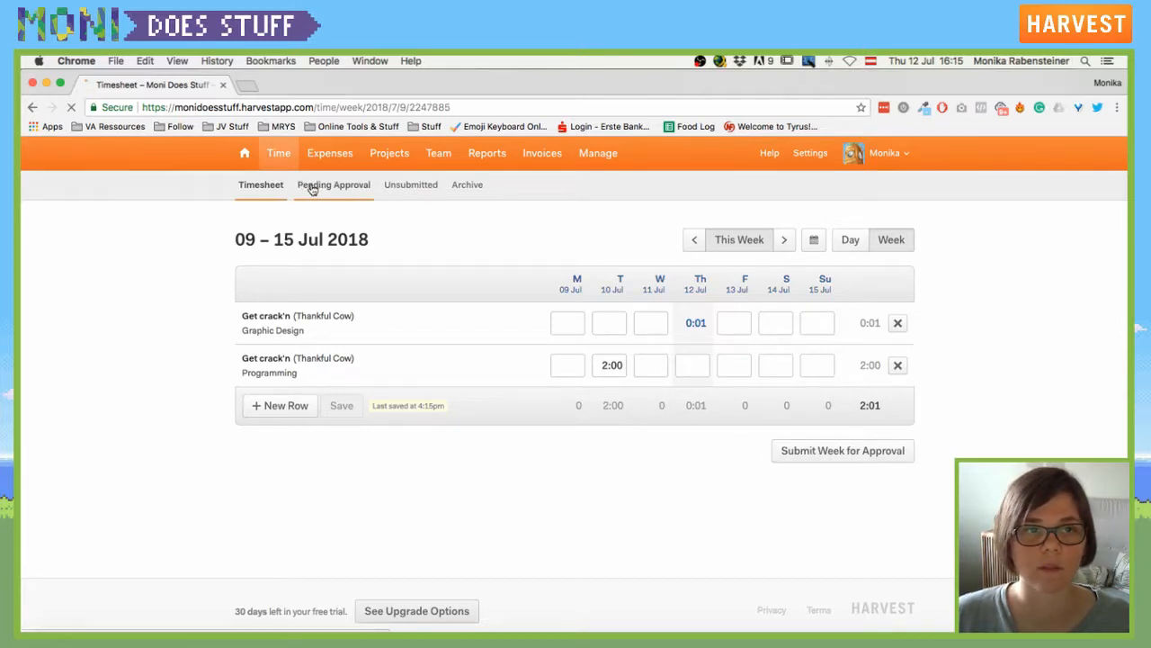
left_click(259, 187)
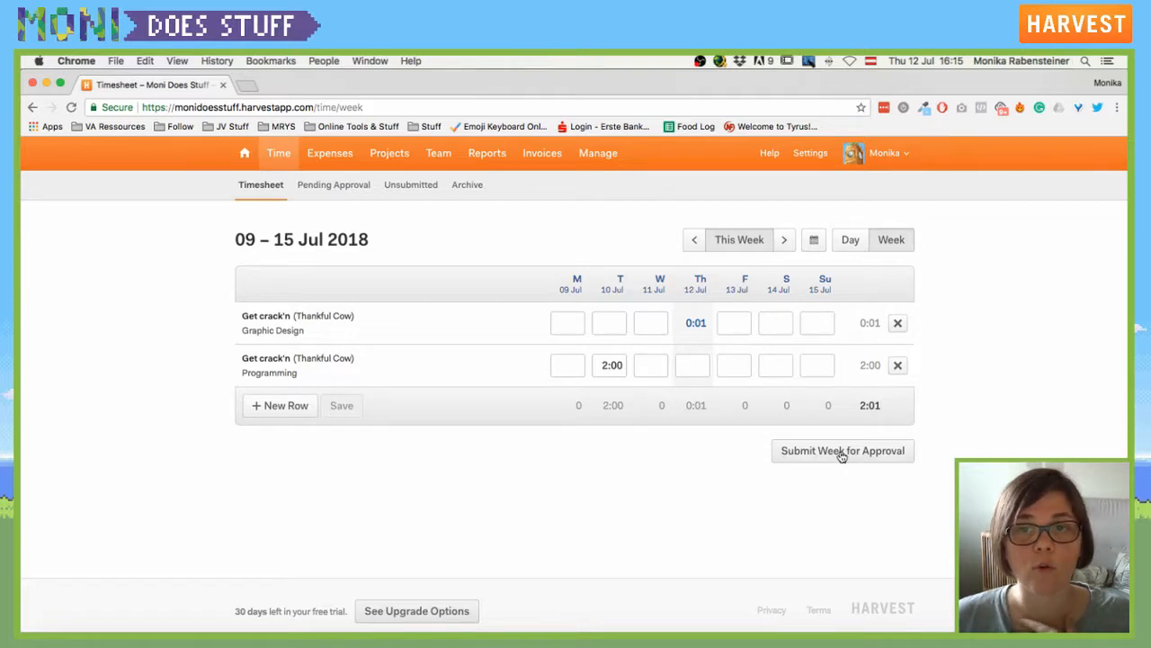
left_click(329, 188)
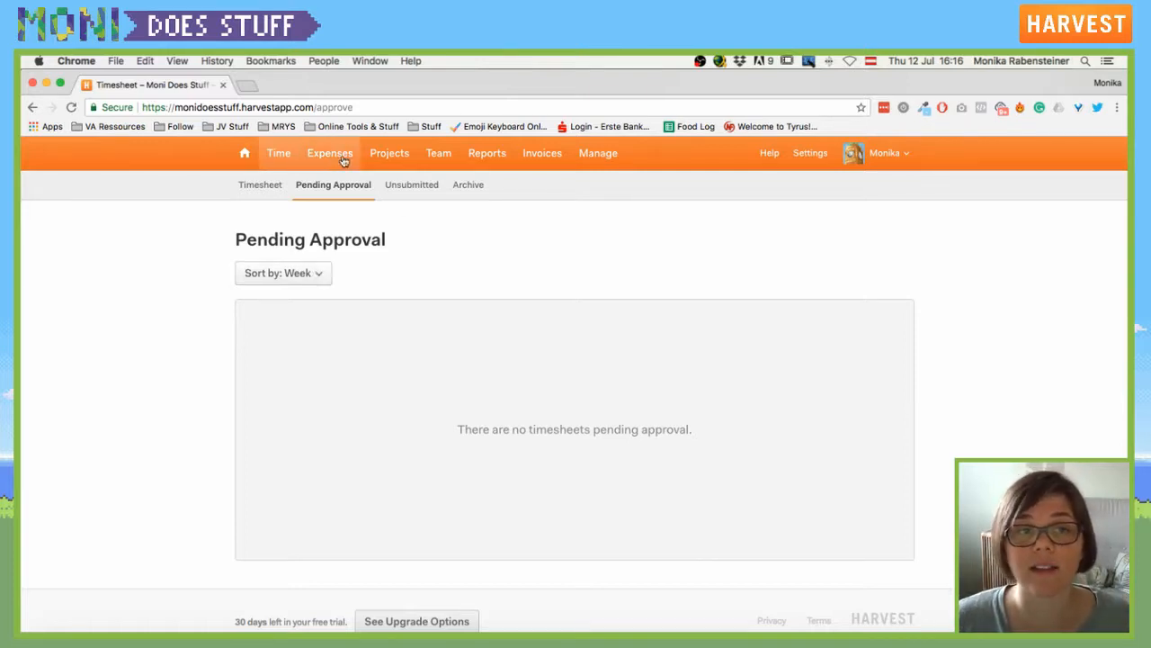
left_click(319, 276)
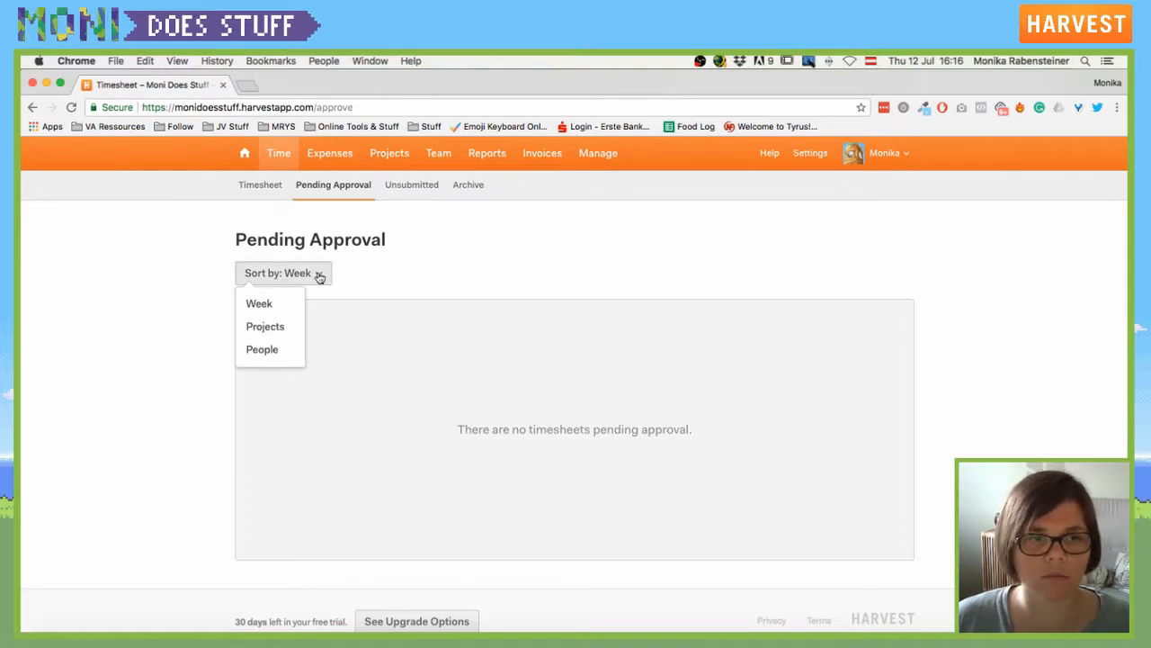
left_click(319, 275)
left_click(300, 277)
left_click(266, 357)
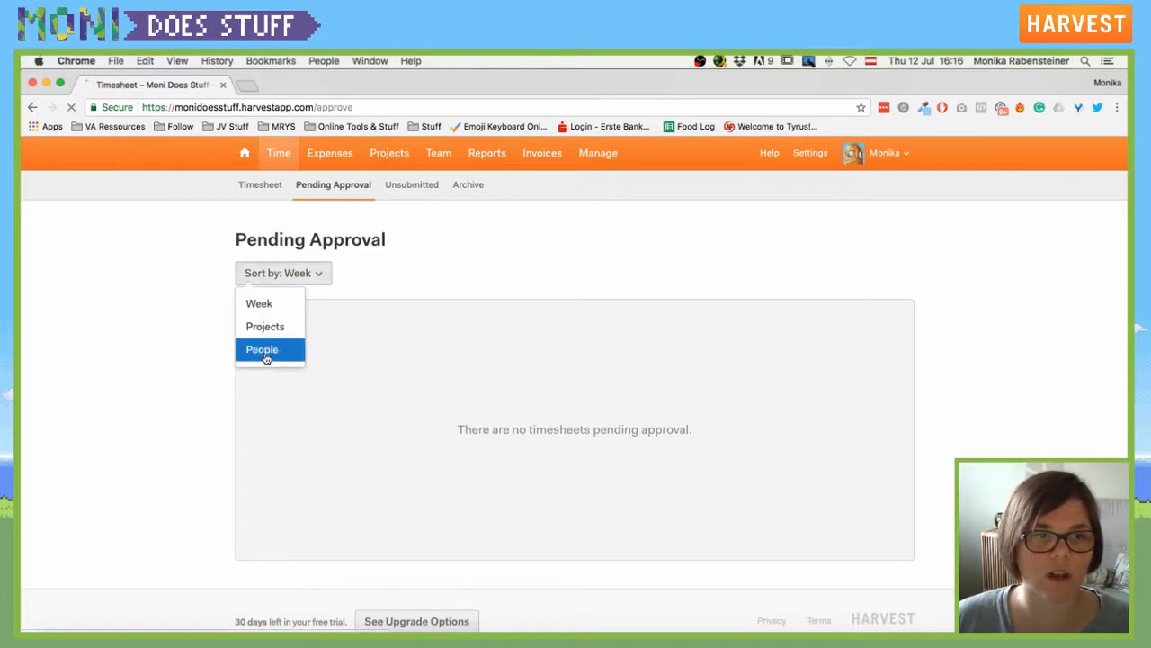
left_click(328, 276)
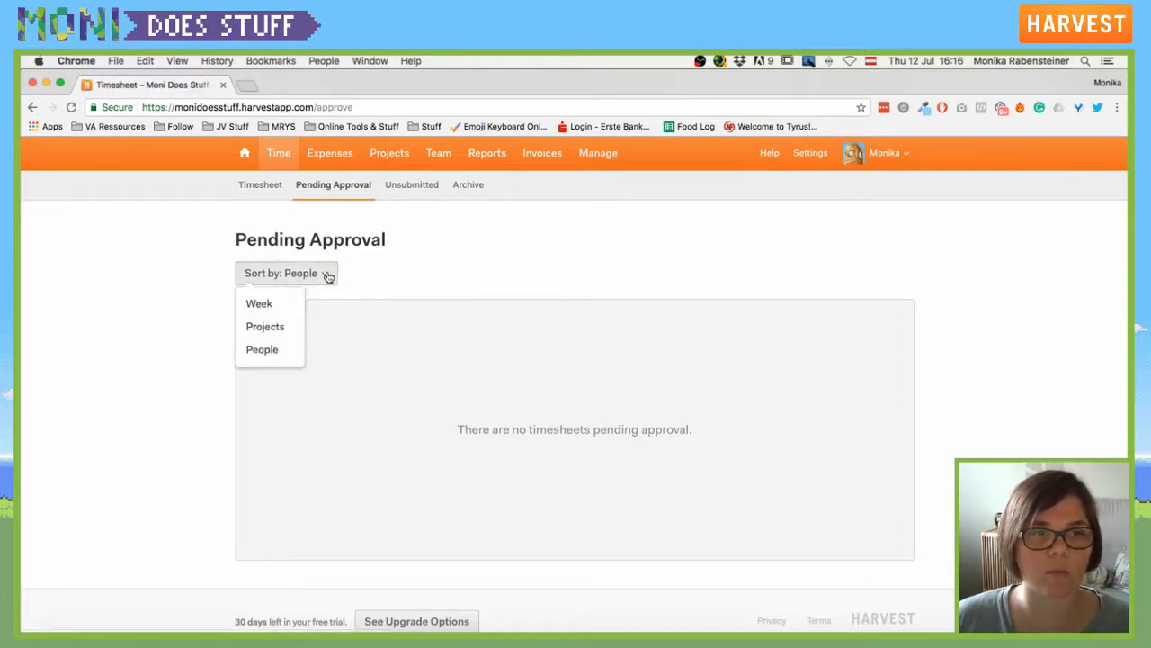
left_click(260, 304)
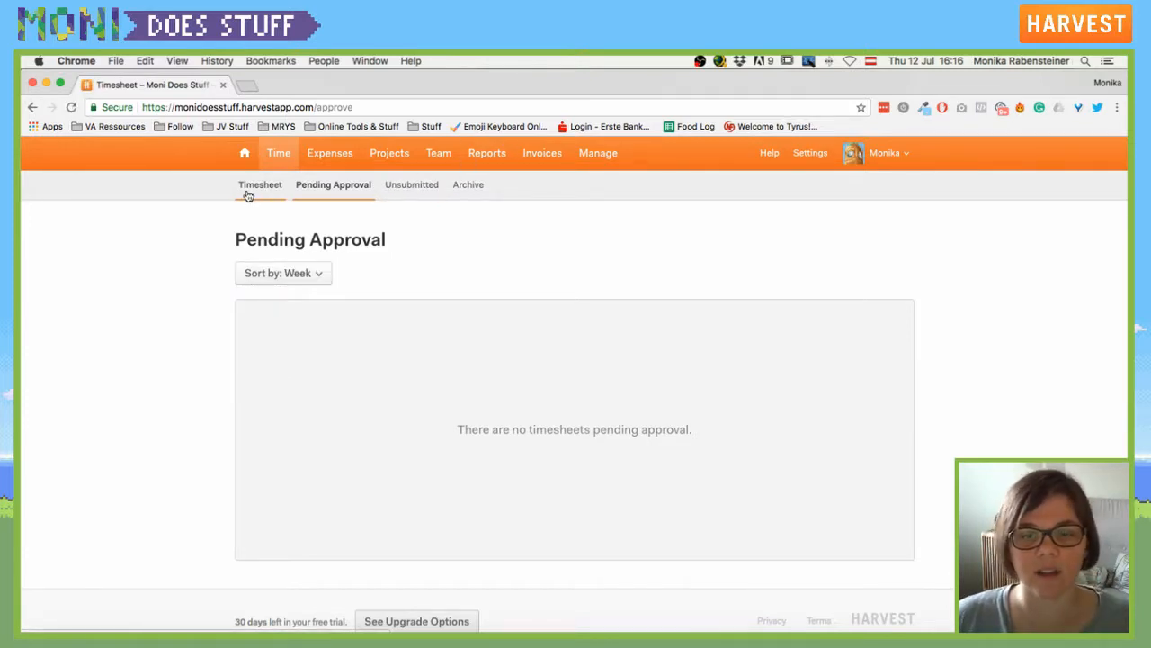
left_click(248, 196)
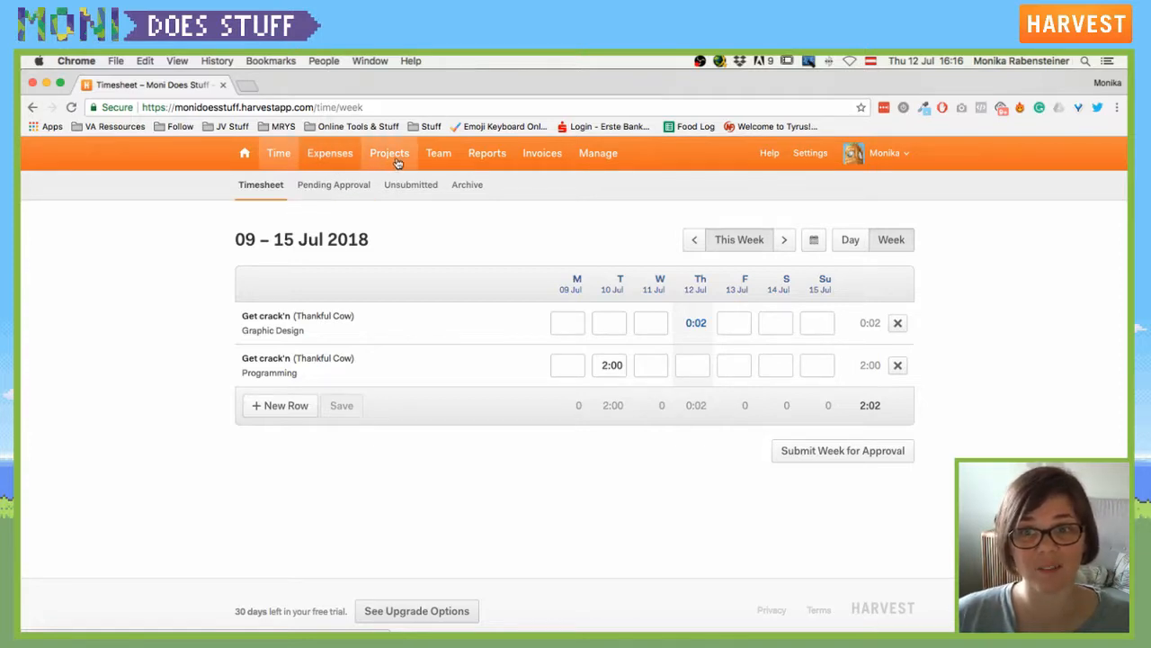
View the expenses section and this week's time report.
left_click(326, 163)
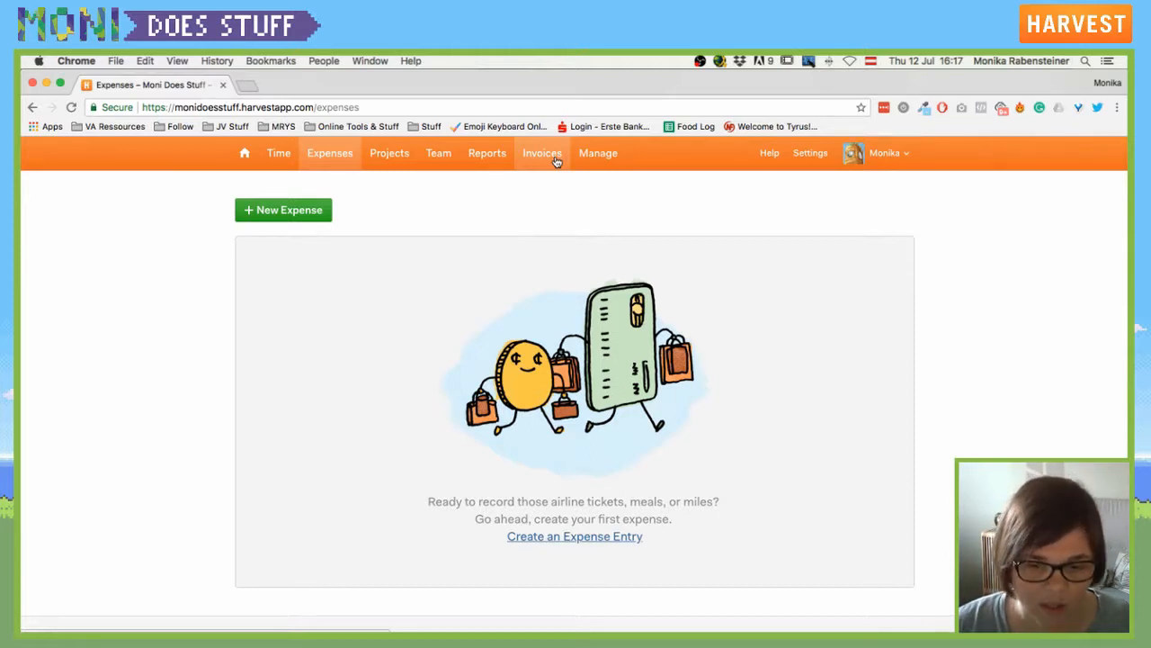
left_click(490, 157)
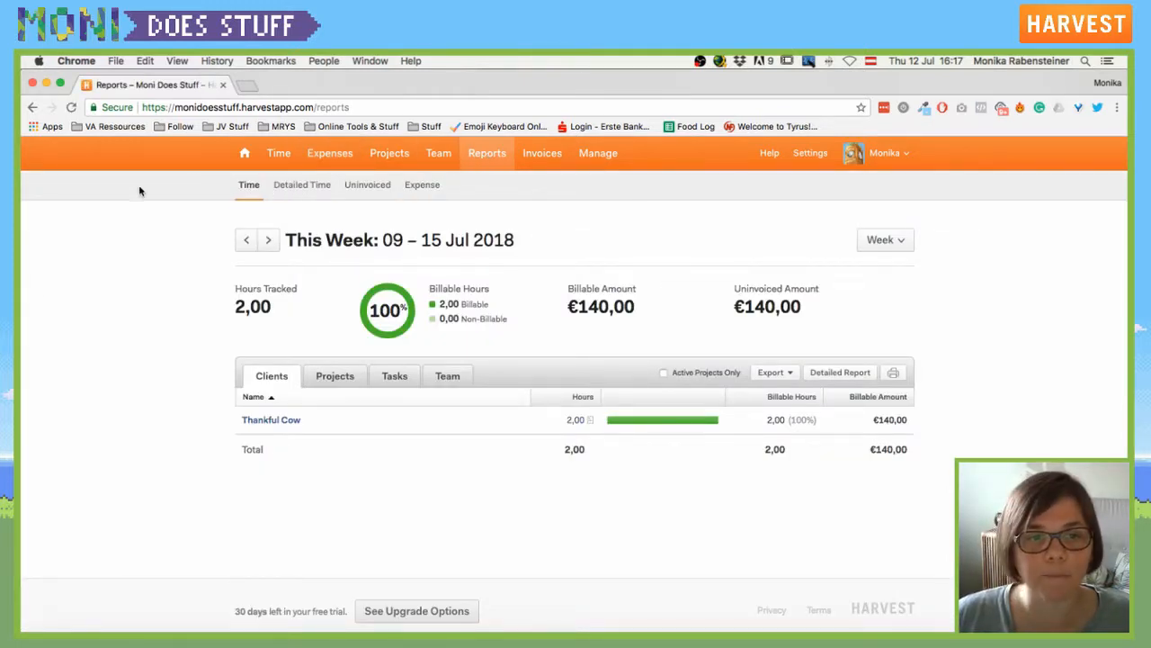
scroll(101, 304, "down", 1)
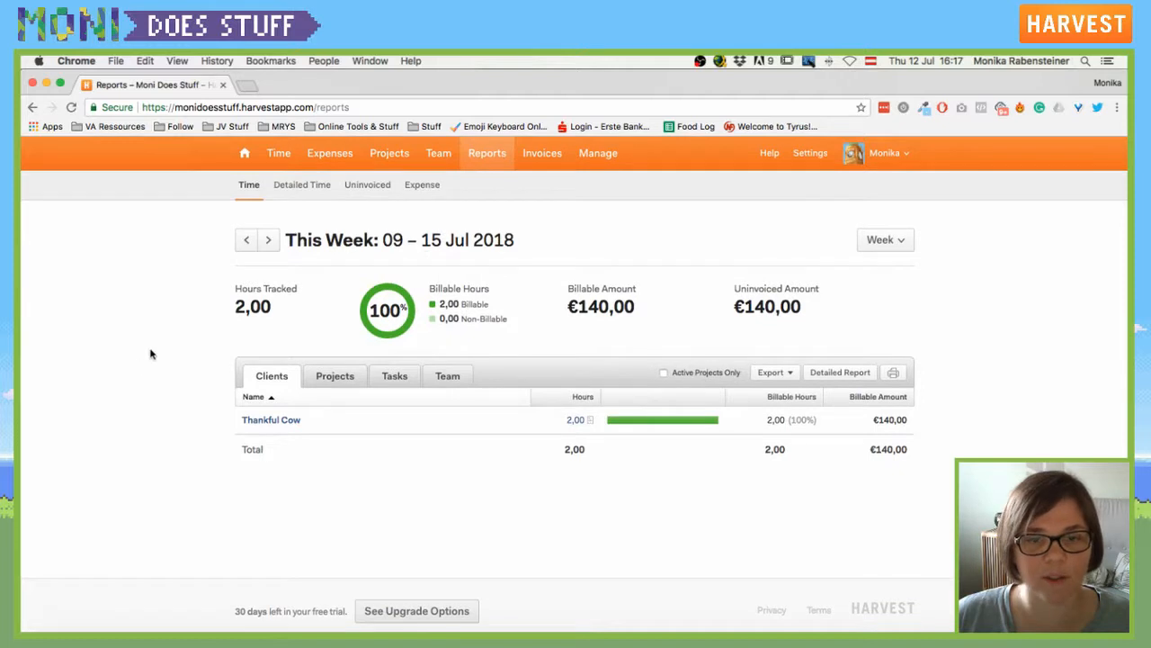
View the active projects list and check which actions are available for the Get crack'n project.
left_click(369, 153)
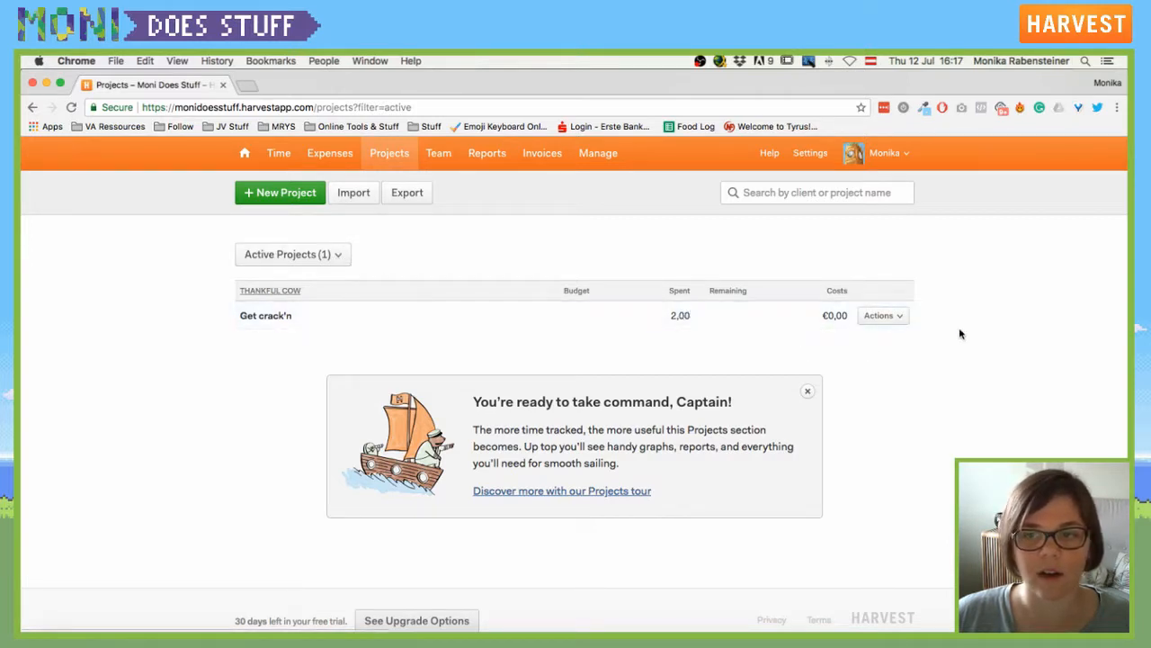
left_click(880, 315)
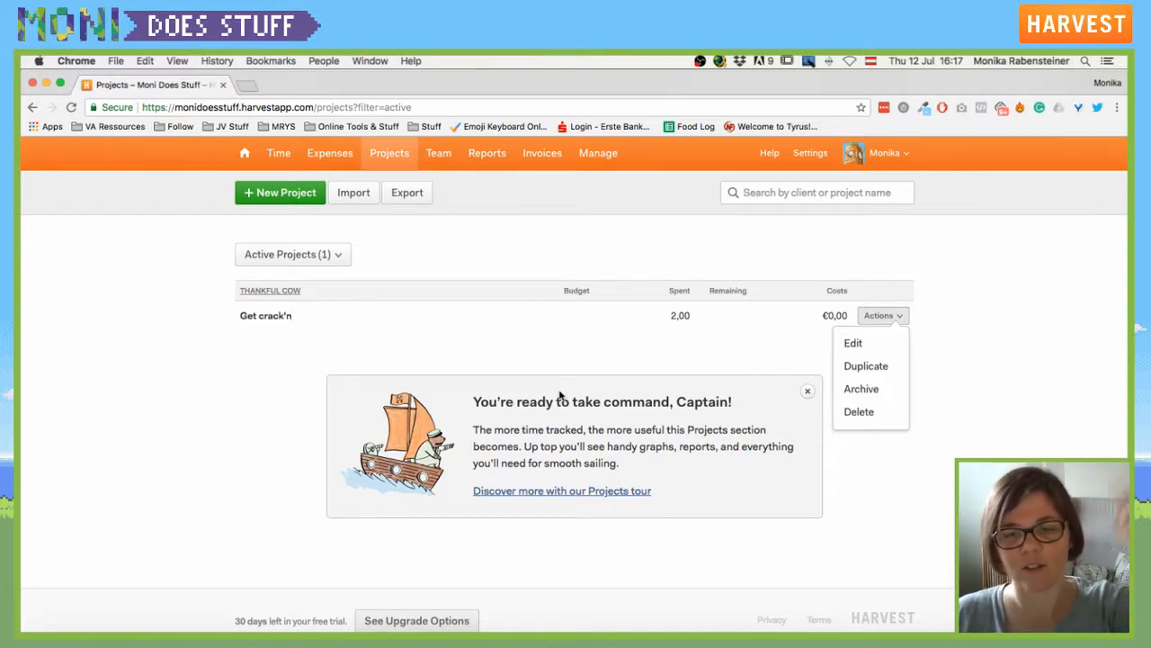
left_click(509, 239)
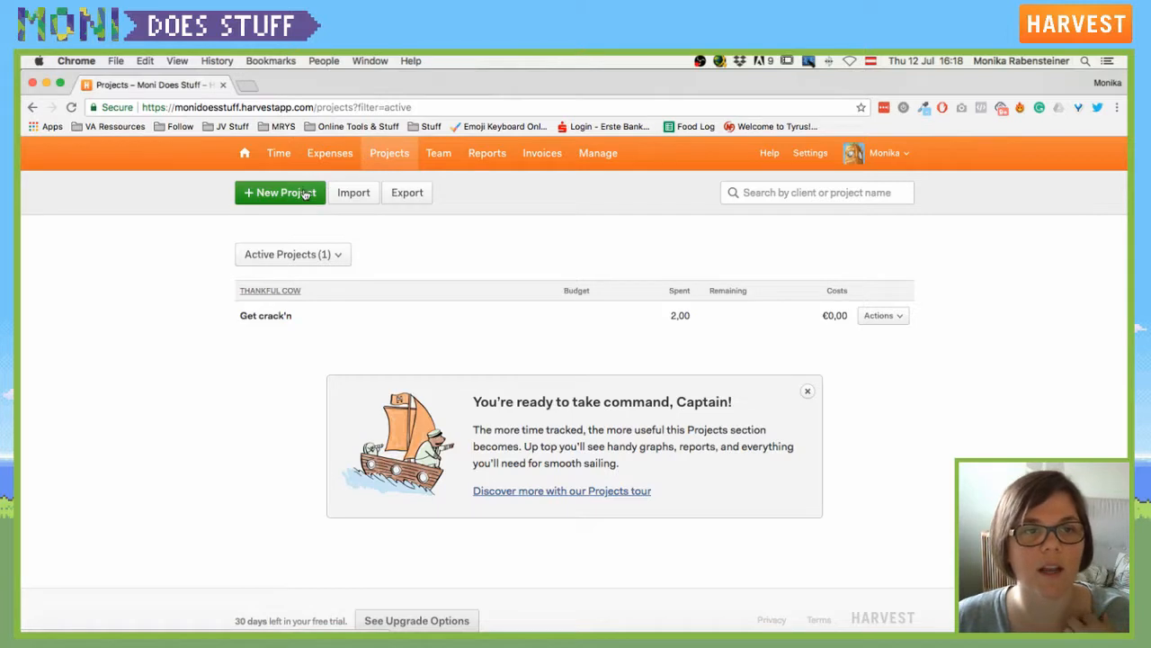
Check the options for importing projects from a CSV file and for exporting projects, closing both without running them.
left_click(351, 192)
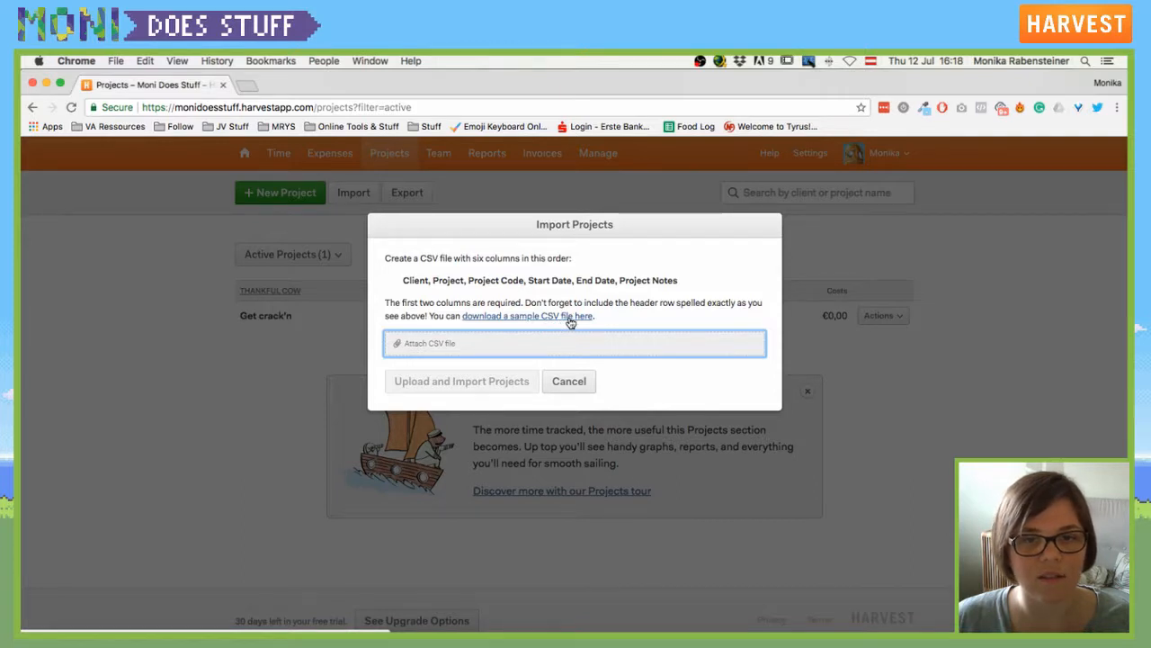
left_click(582, 383)
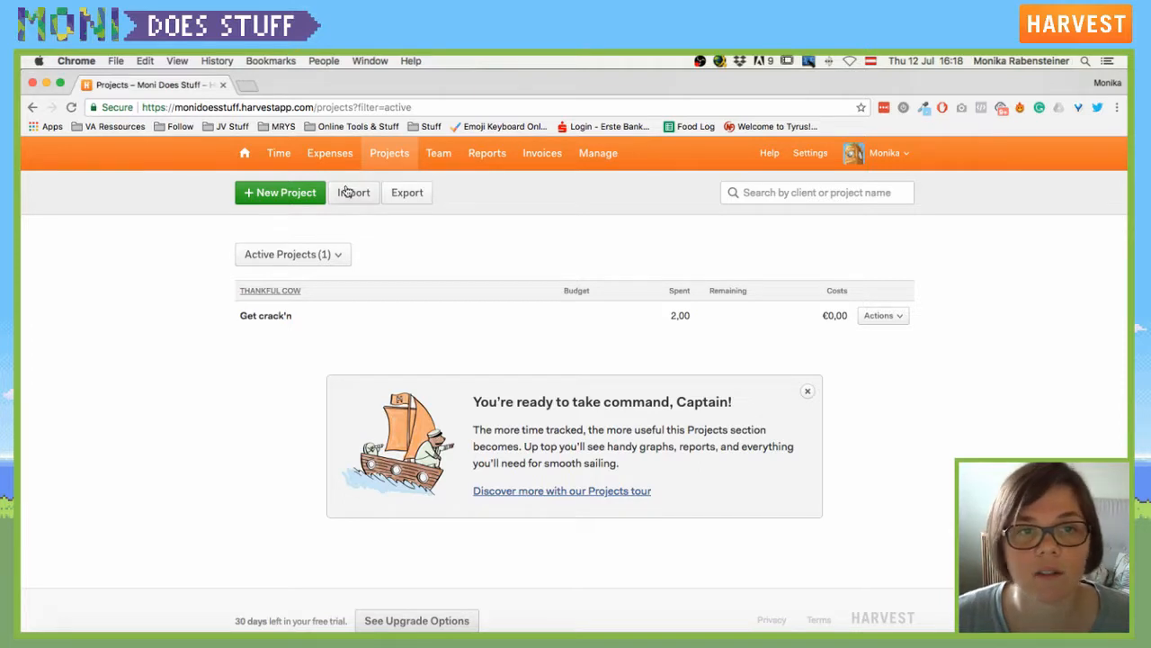
left_click(409, 193)
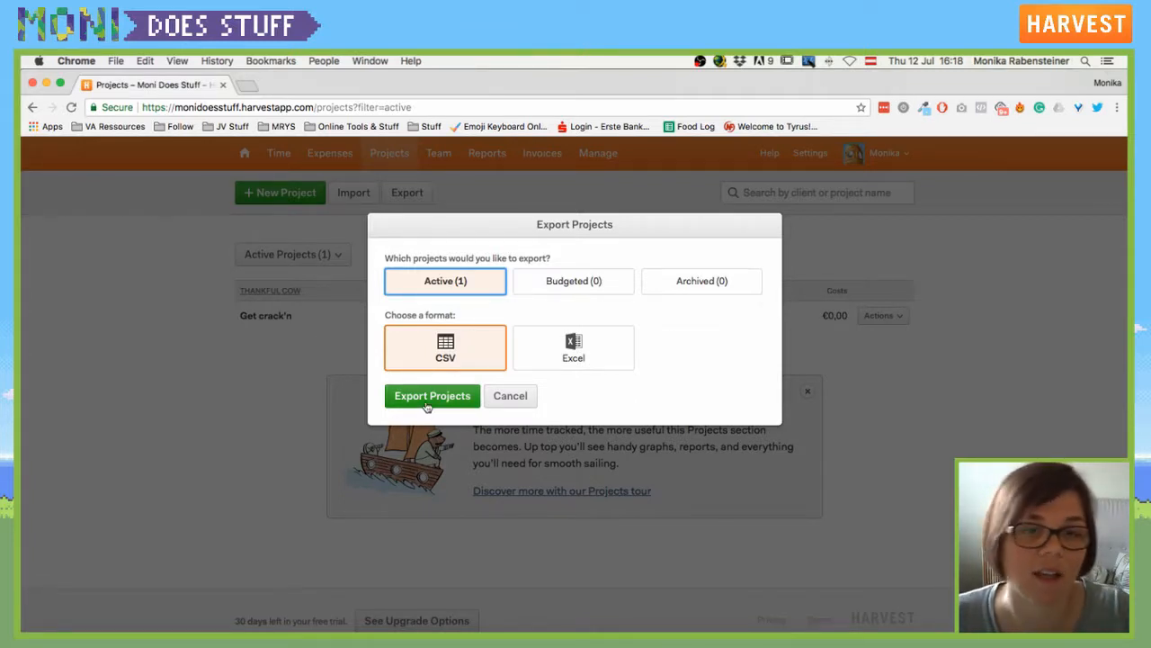
left_click(509, 404)
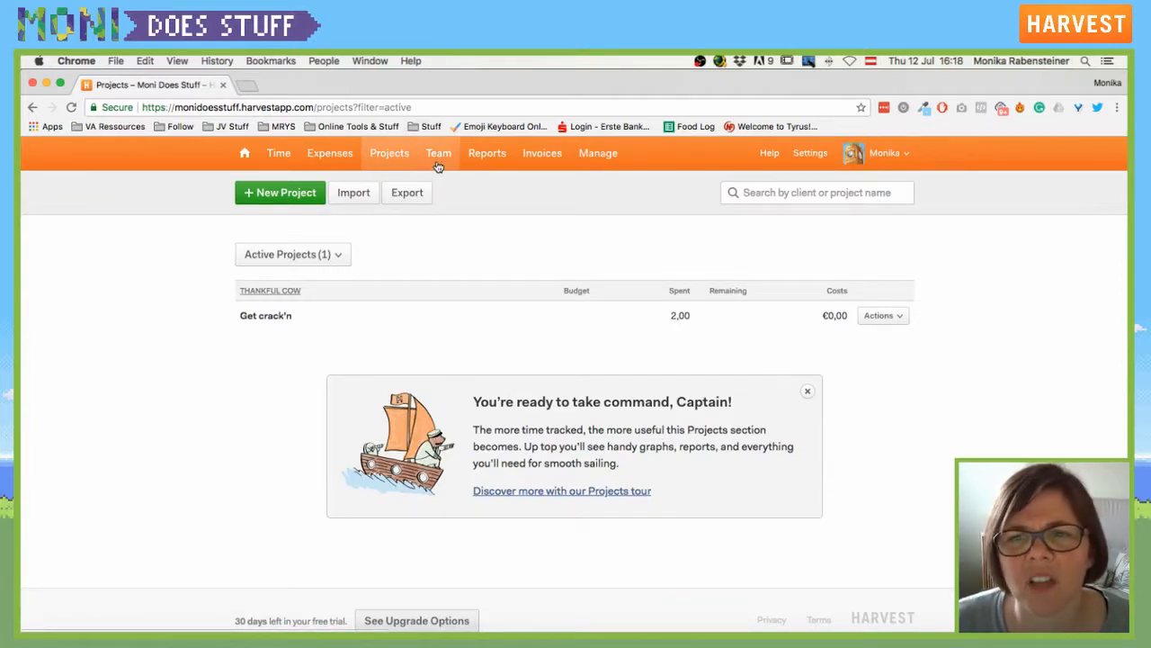
Examine the Team introduction page, including the weekly hours choices and the notes on default capacity and administrator access.
left_click(438, 166)
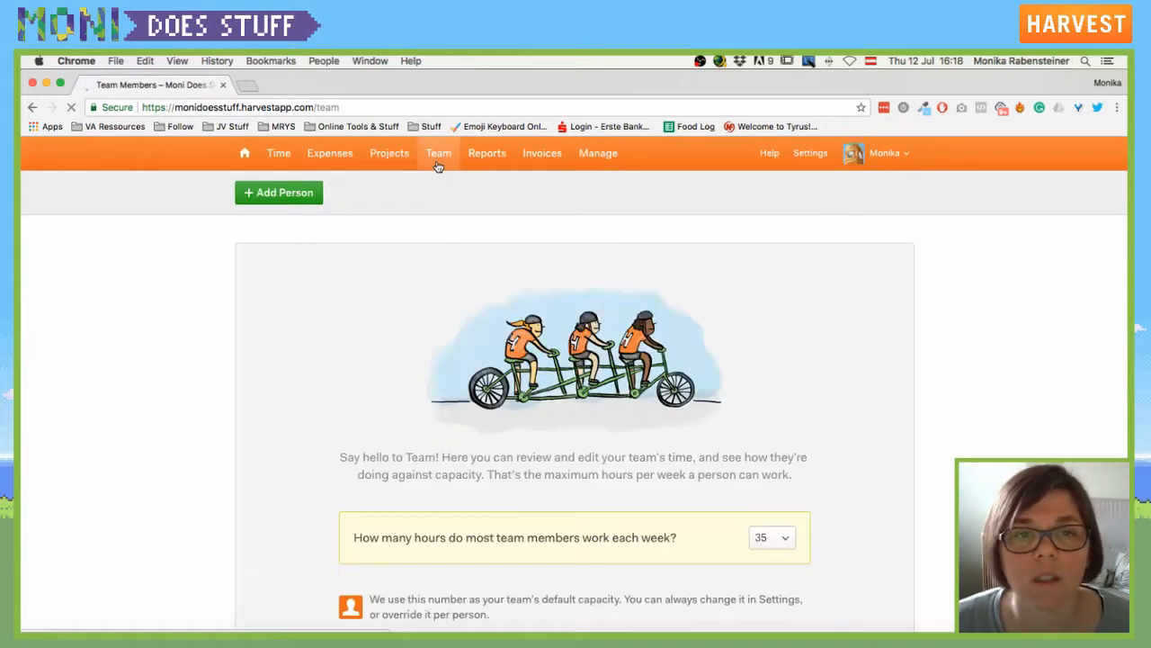
scroll(328, 263, "down", 2)
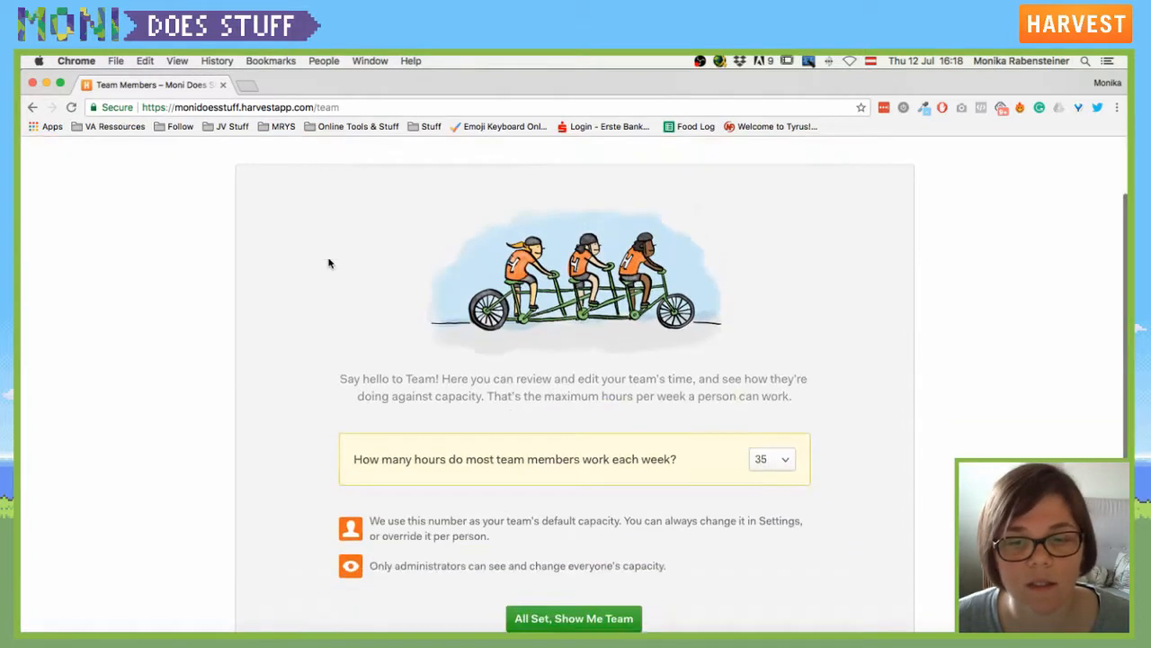
scroll(398, 368, "down", 2)
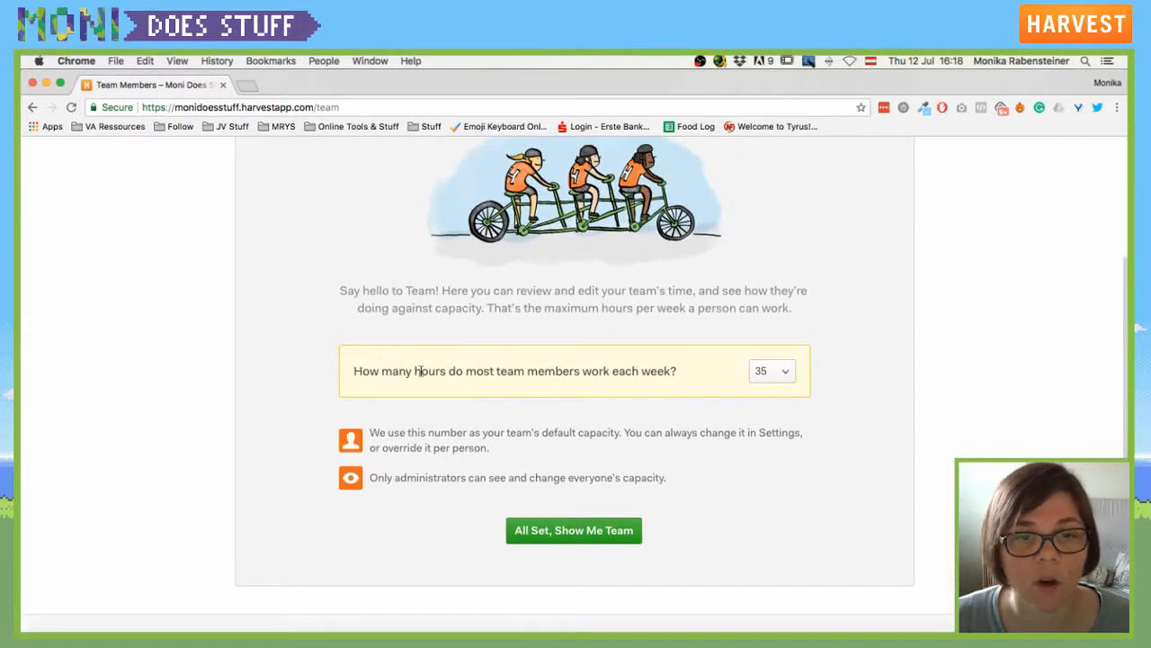
triple_click(406, 374)
scroll(429, 375, "up", 2)
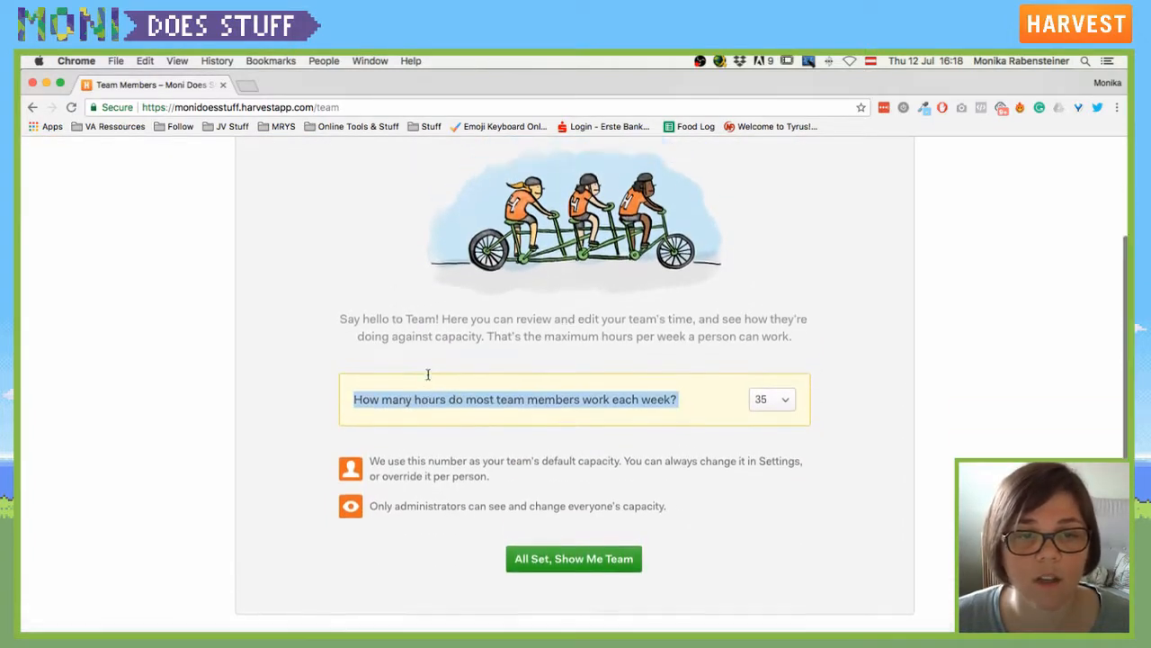
left_click(791, 448)
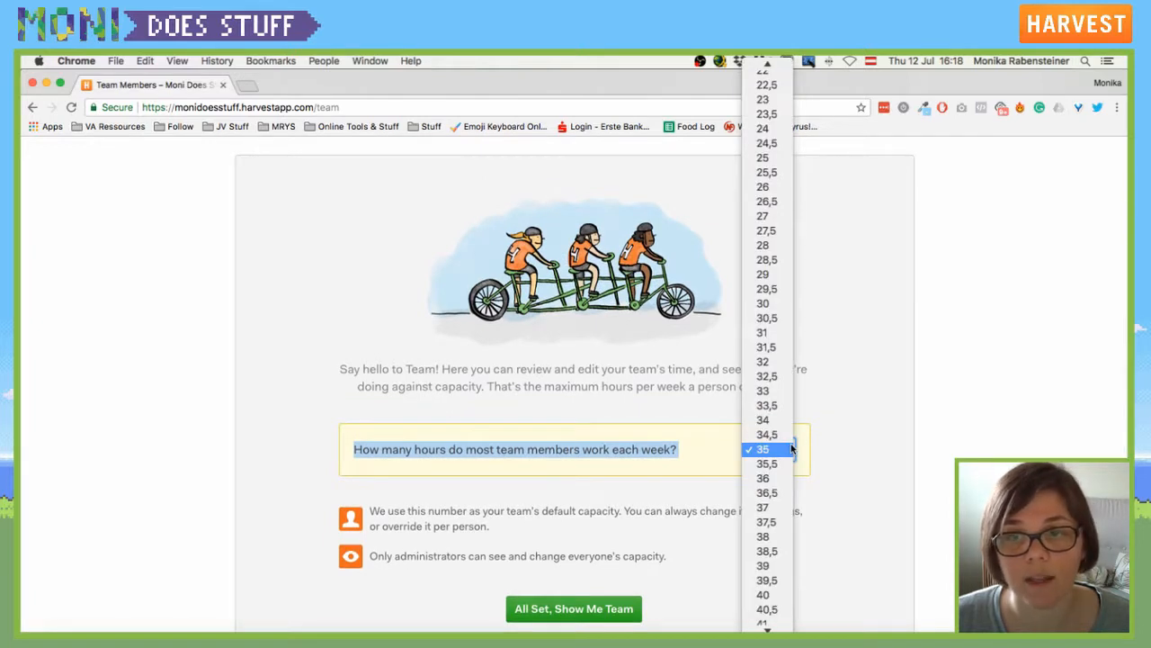
left_click(791, 449)
scroll(404, 378, "down", 3)
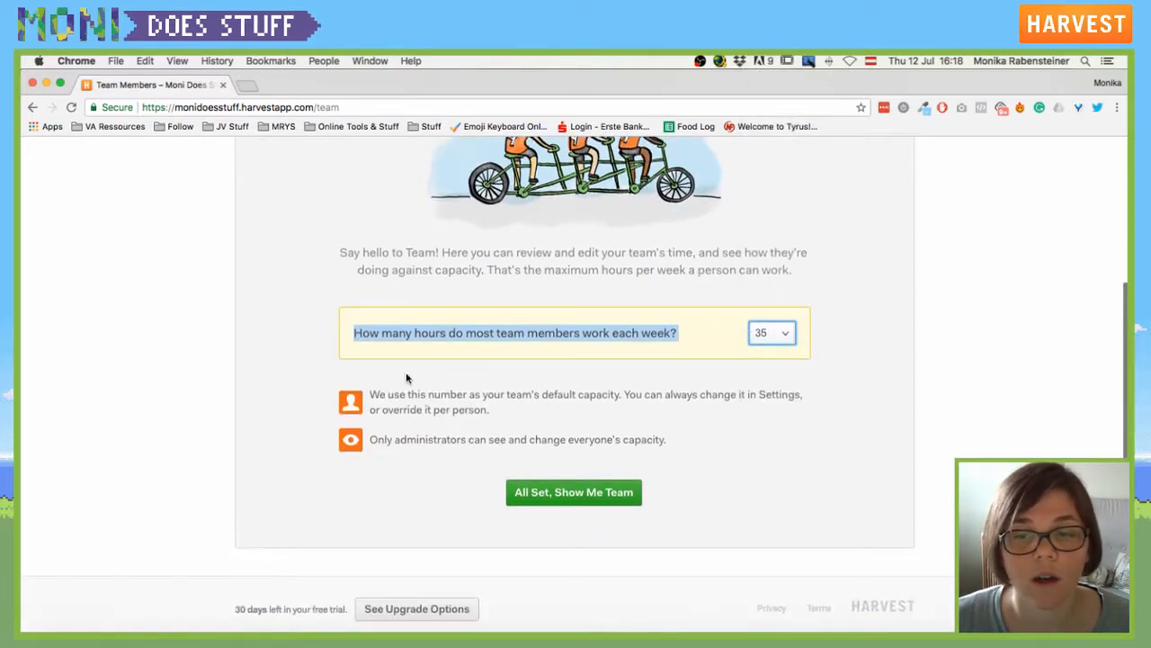
left_click_drag(646, 441, 370, 393)
left_click(504, 469)
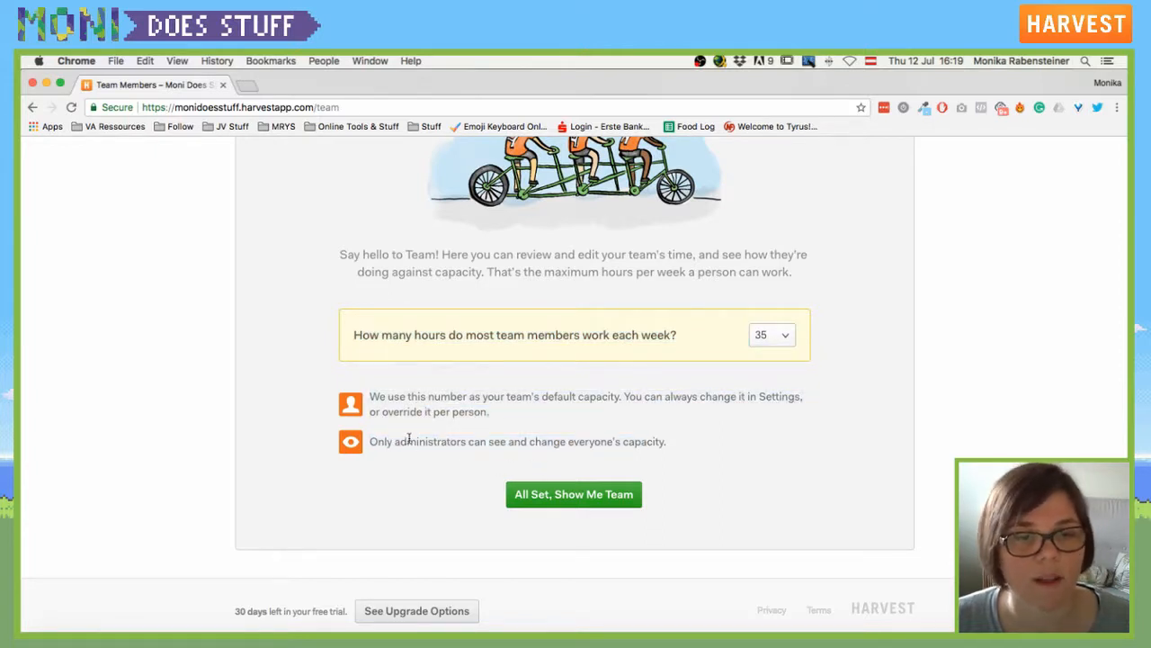
scroll(454, 436, "up", 5)
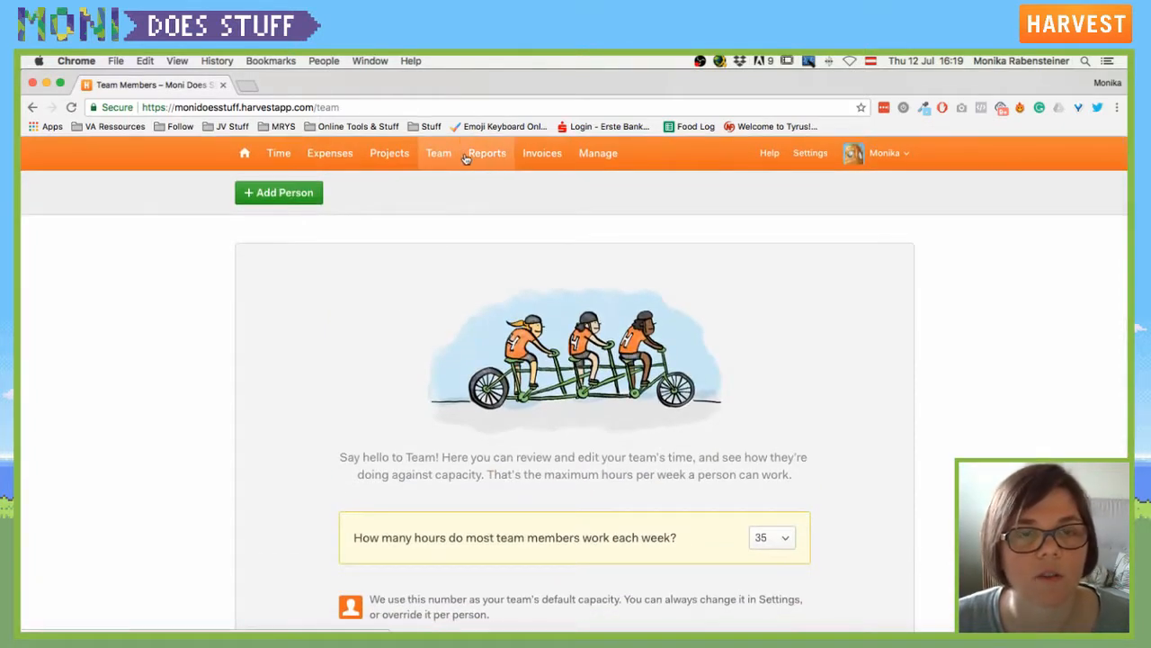
View this week's time report and its print preview, then cancel printing.
left_click(479, 156)
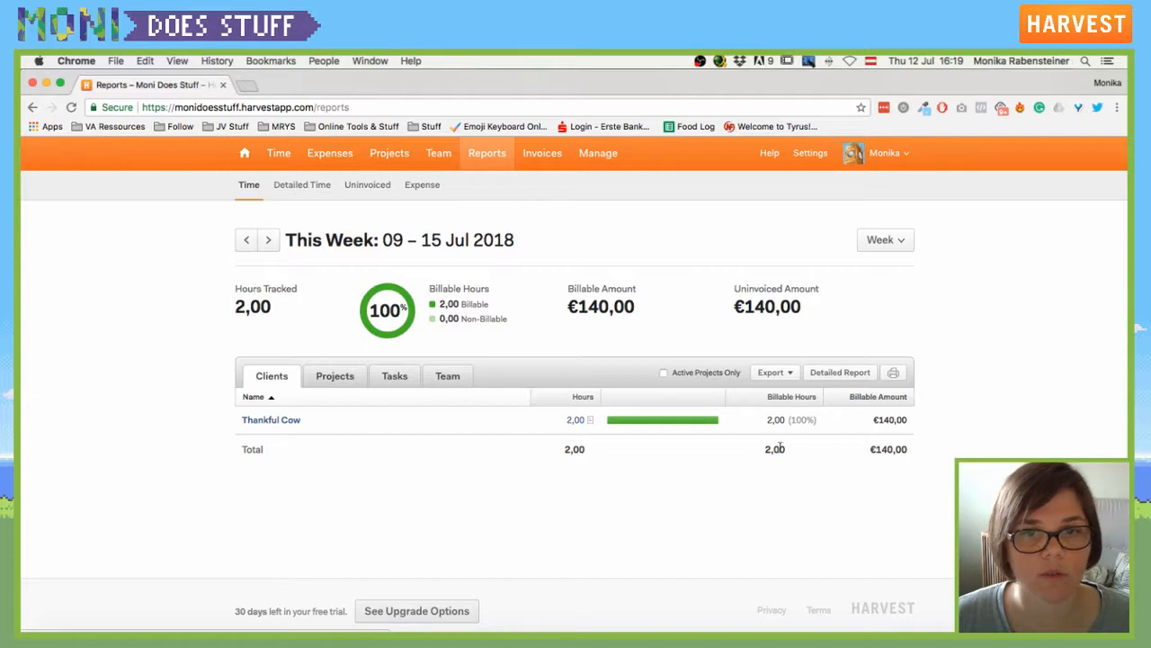
left_click(893, 373)
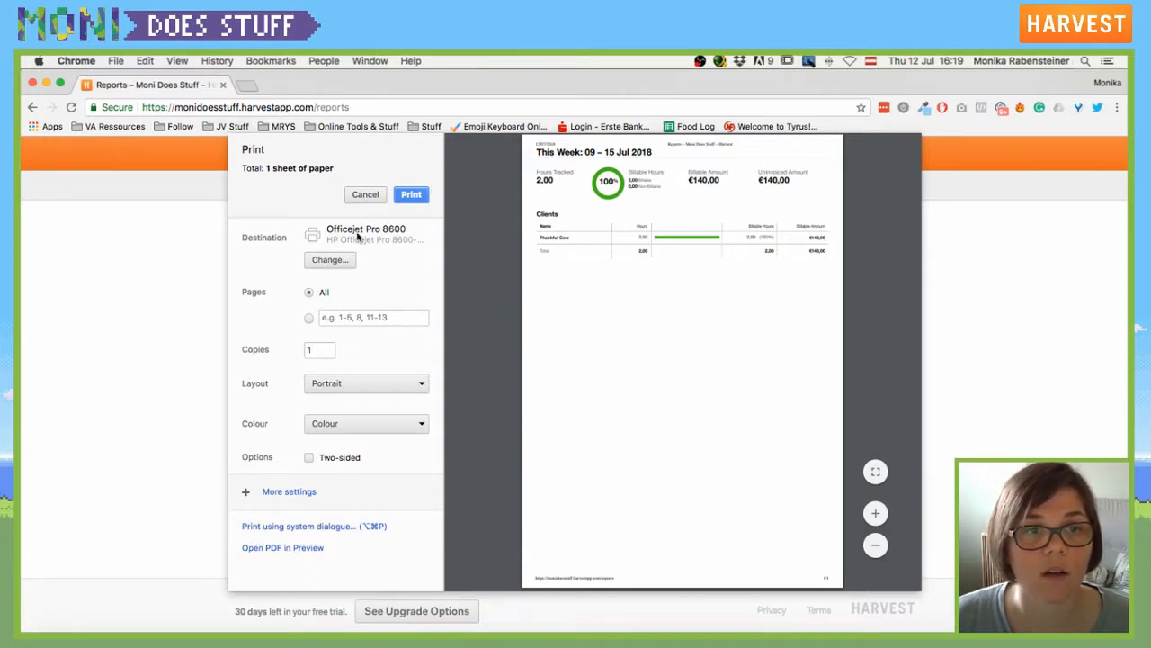
left_click(366, 195)
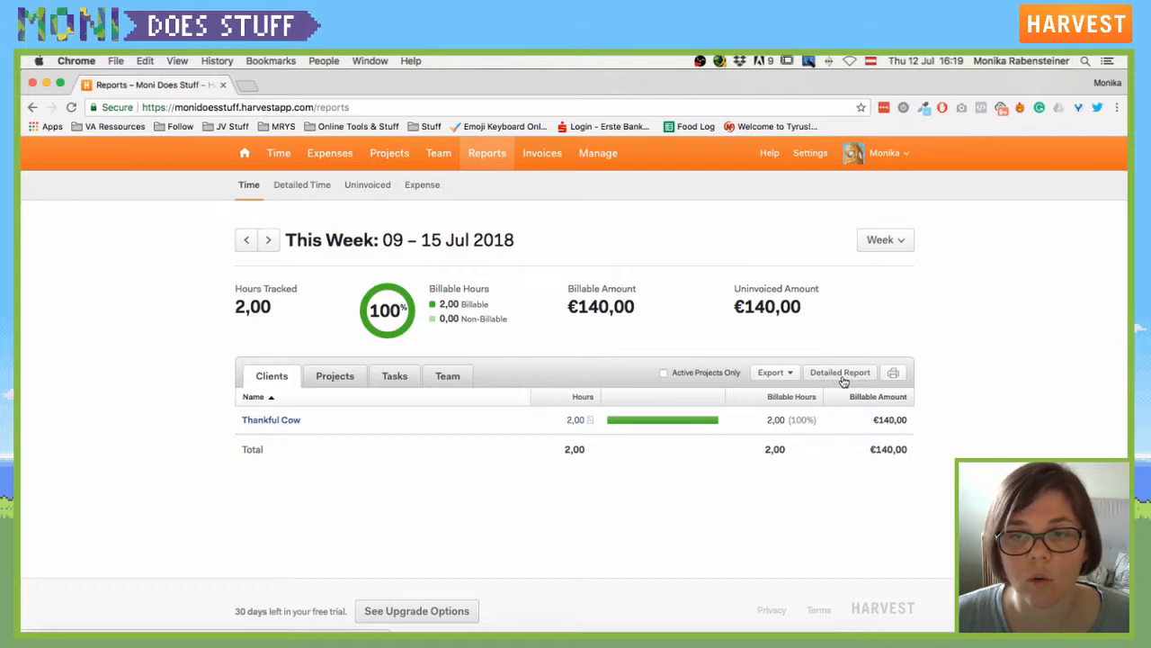
View the detailed time report for this week filtered to Billable Hours and check the other hour filters.
left_click(841, 373)
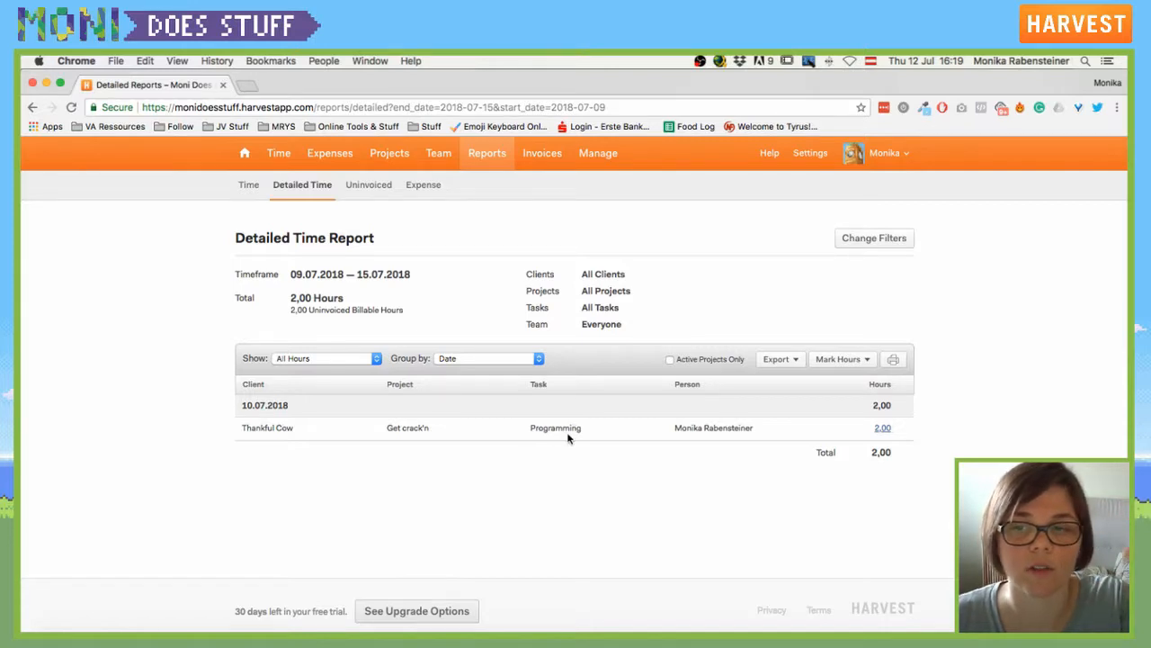
left_click(343, 360)
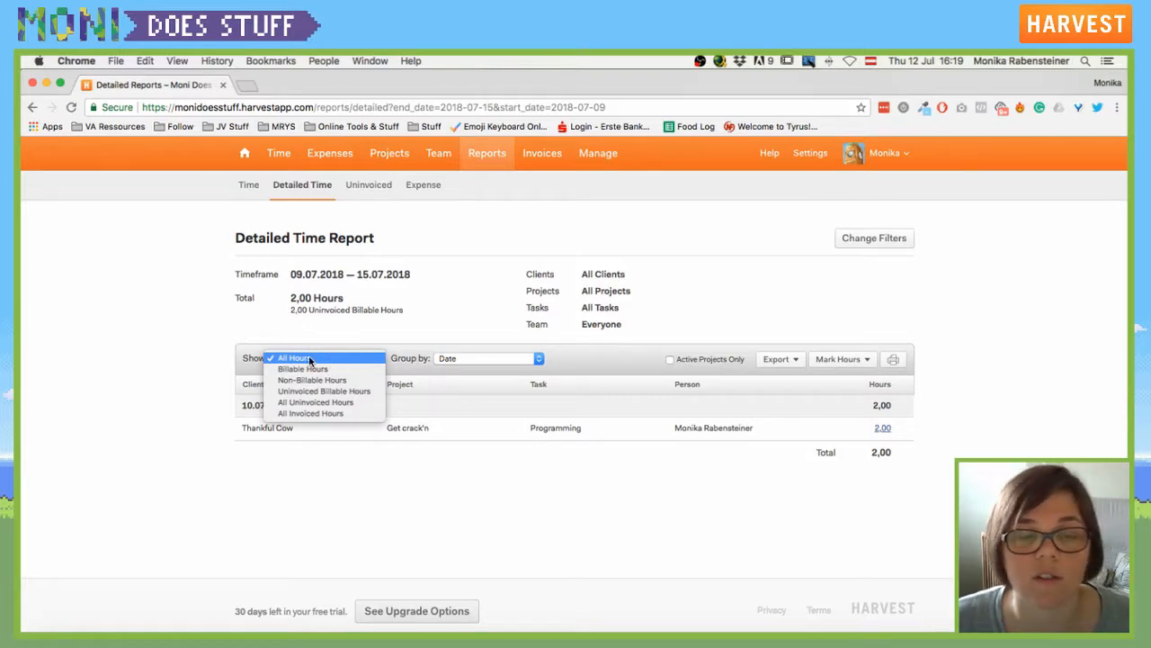
left_click(304, 369)
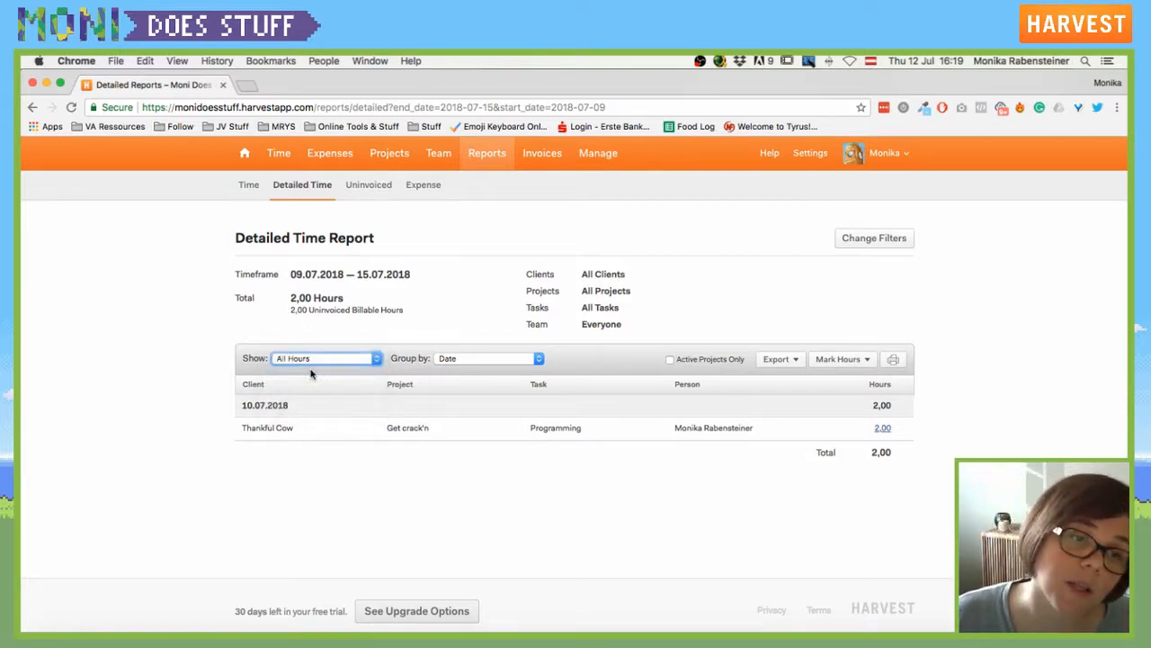
left_click(361, 359)
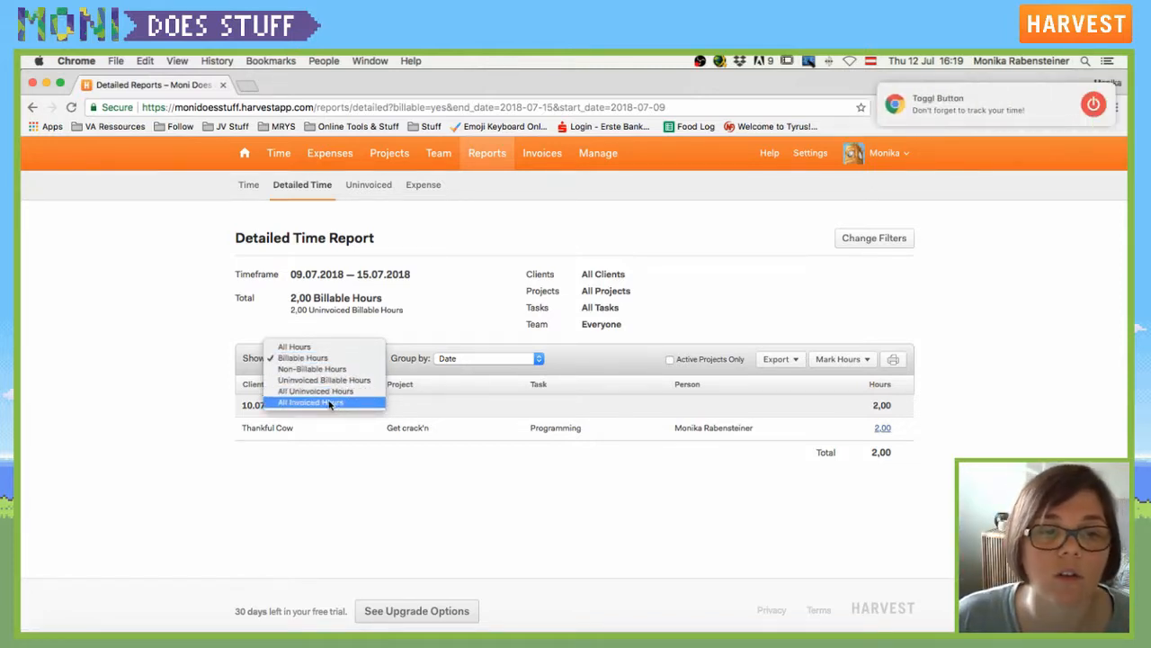
mouse_move(992, 119)
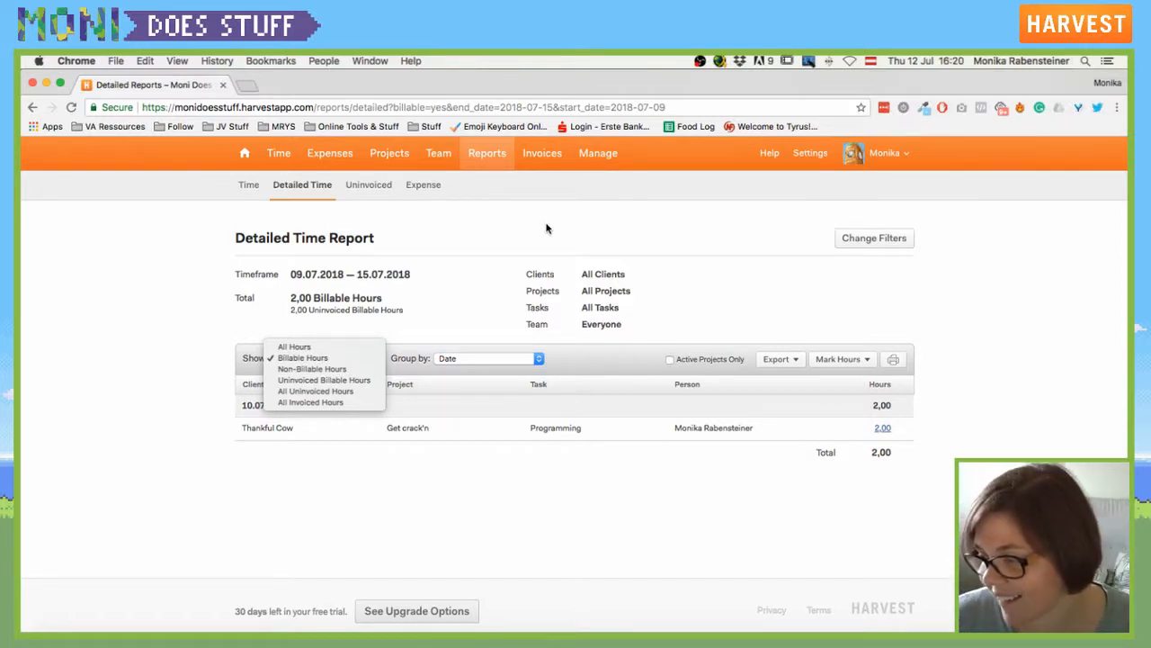
left_click(374, 191)
View this month's uninvoiced report and the timeframe choices of the expense report, keeping This Week.
left_click(374, 190)
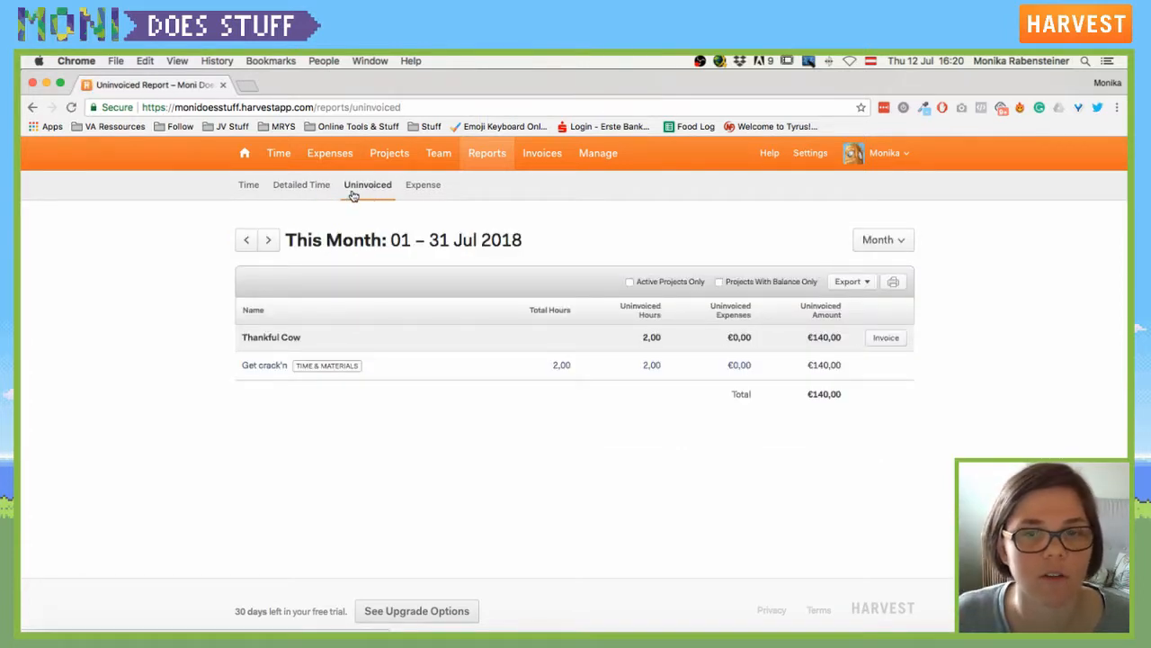
left_click(424, 192)
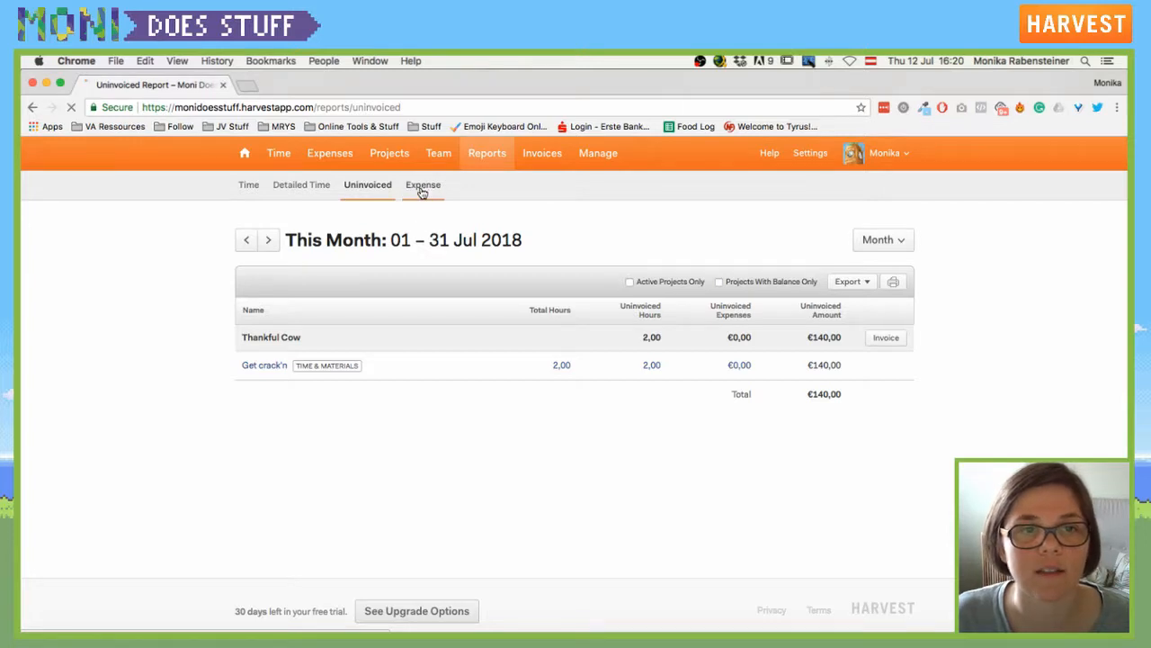
left_click(504, 287)
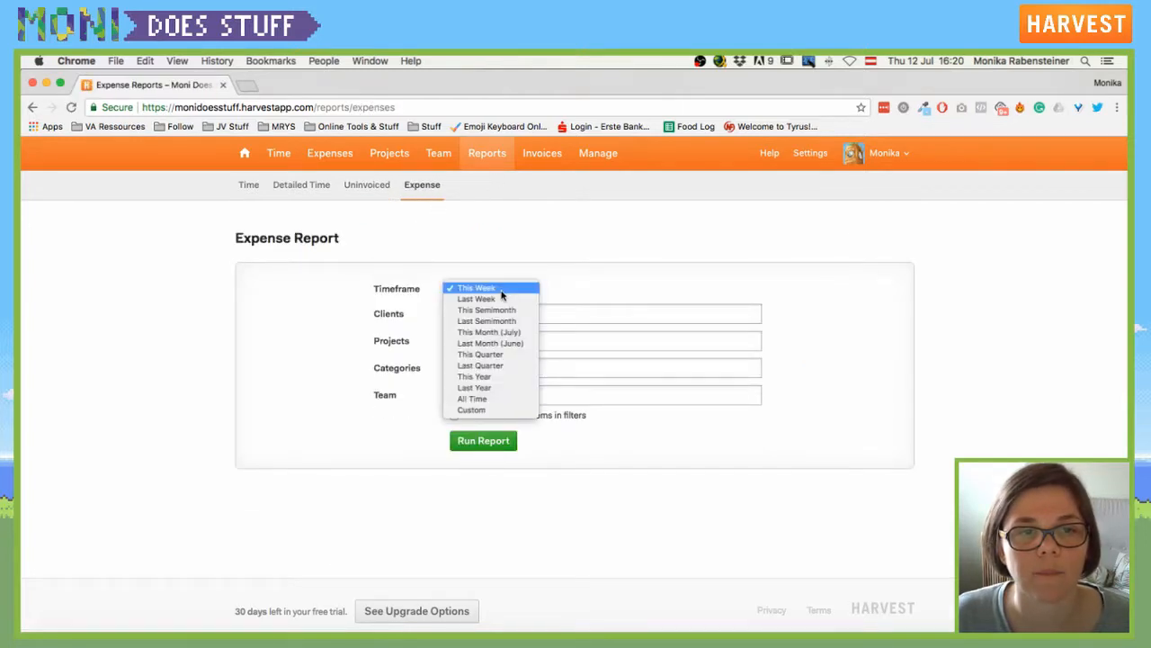
left_click(517, 287)
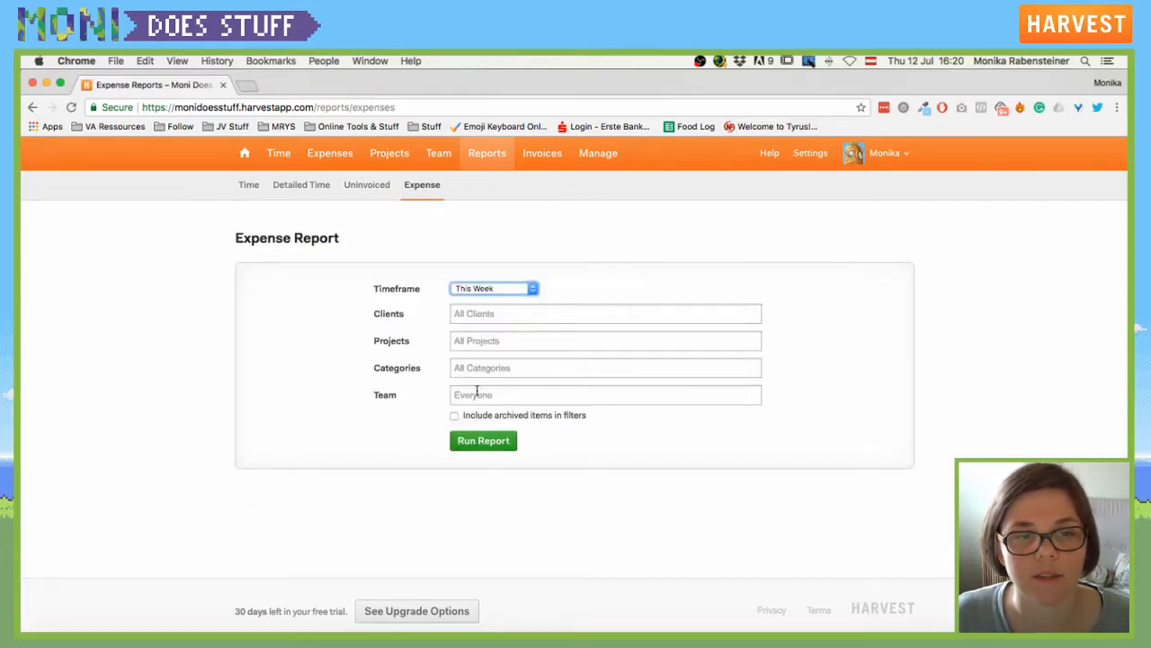
Start a new expense for the Get crack'n project with the category Other.
left_click(329, 154)
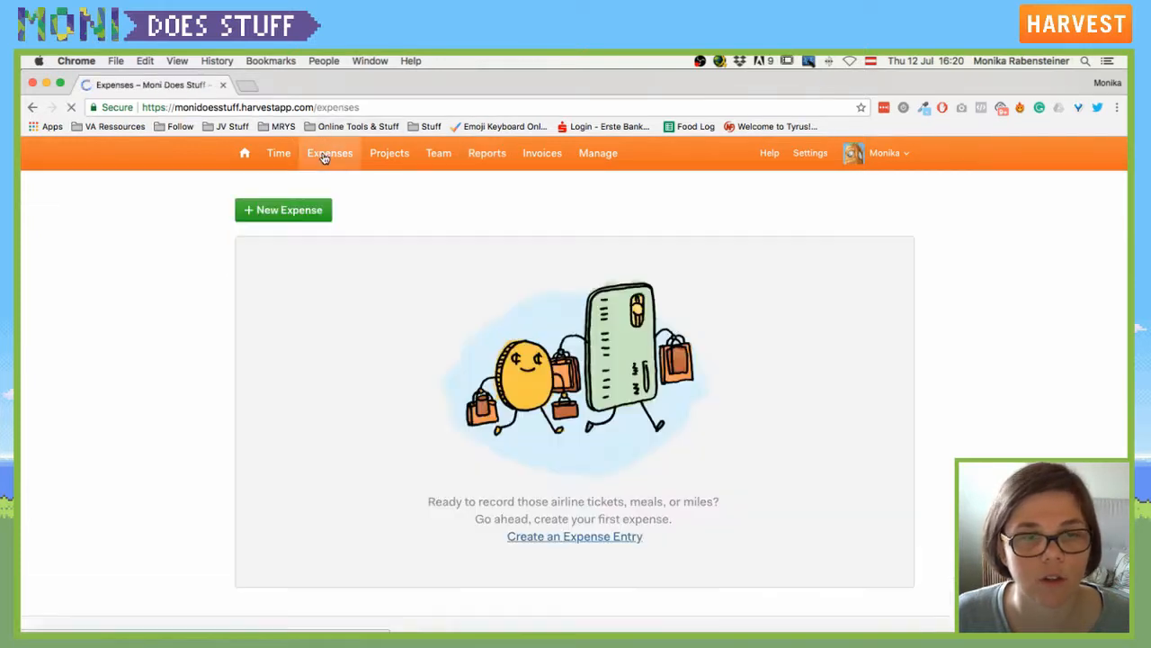
left_click(277, 216)
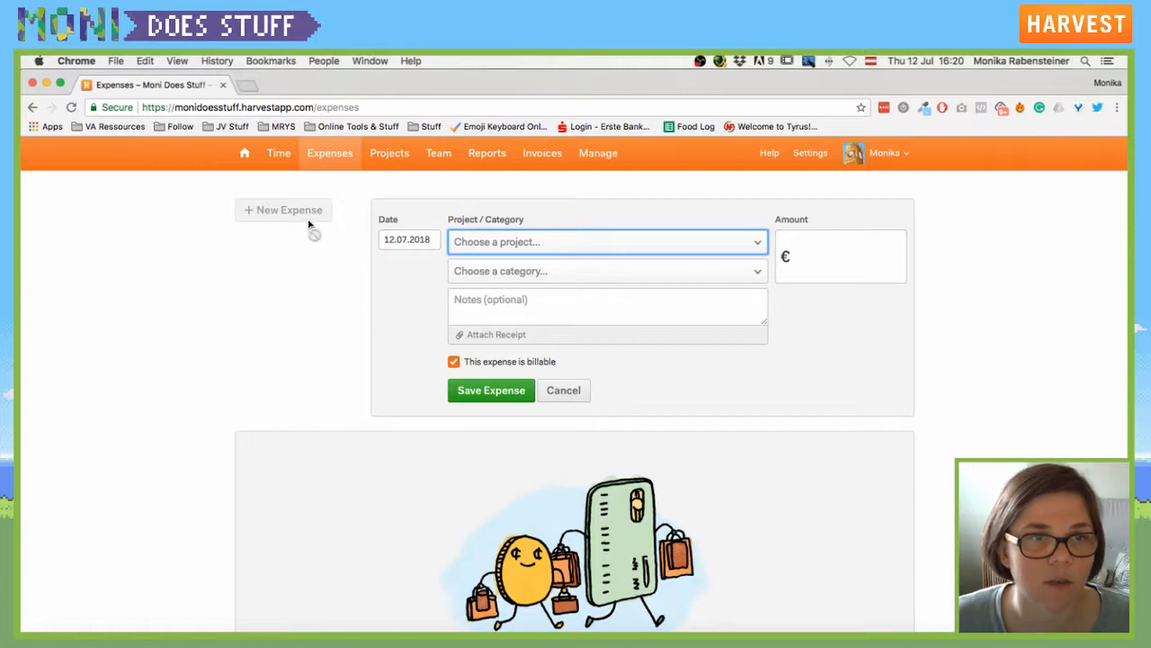
left_click(580, 252)
left_click(501, 327)
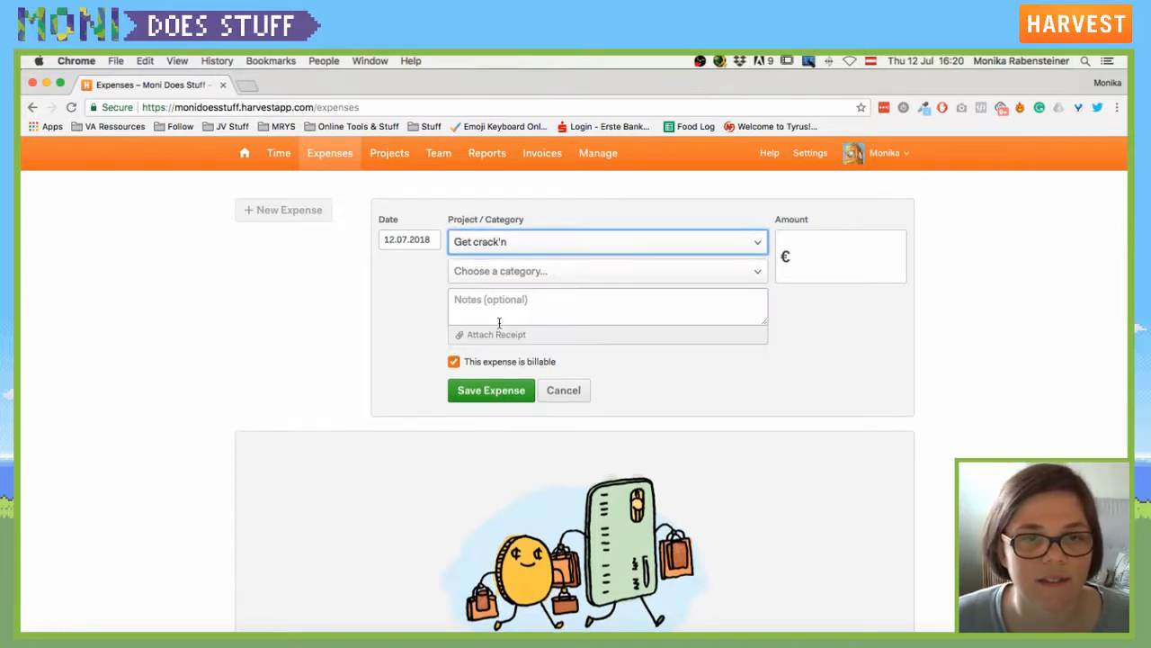
left_click(495, 280)
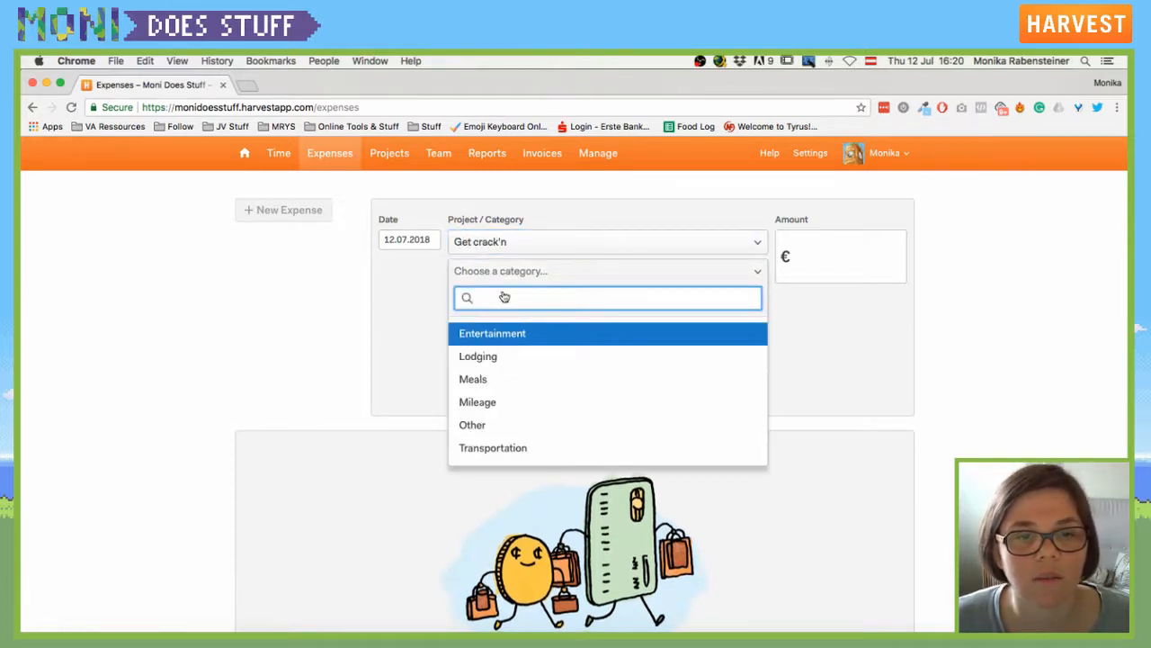
left_click(480, 425)
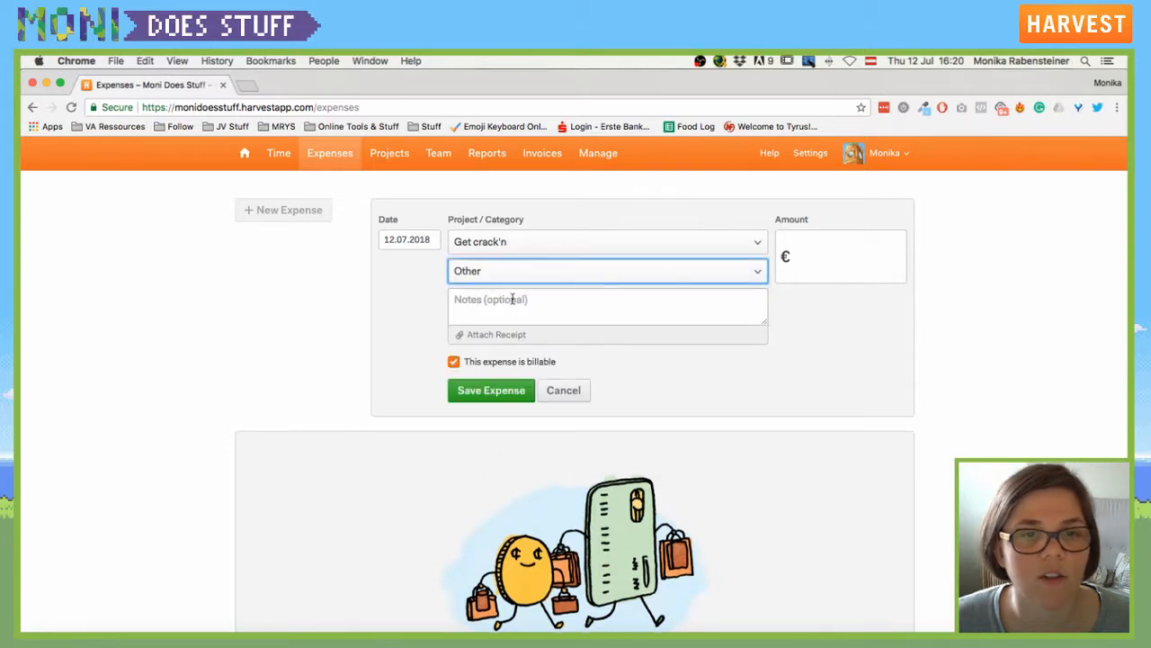
Add the note Stock Photography and an amount of €49 to the expense and save it as billable.
left_click(501, 304)
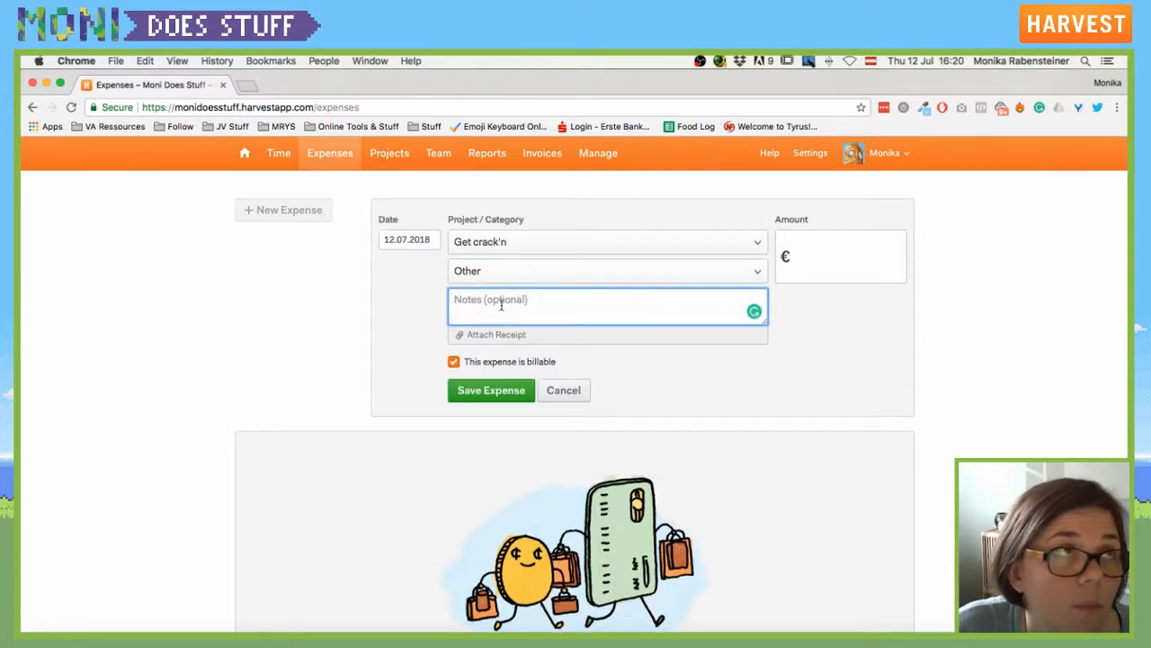
type("S")
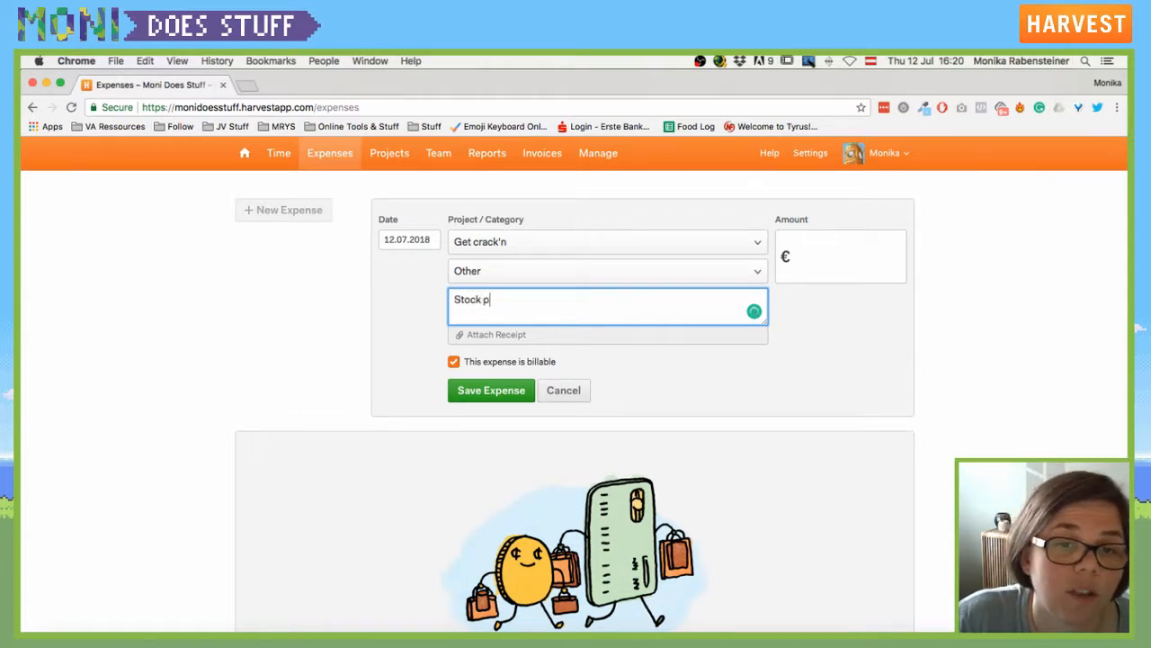
type("tock Photography")
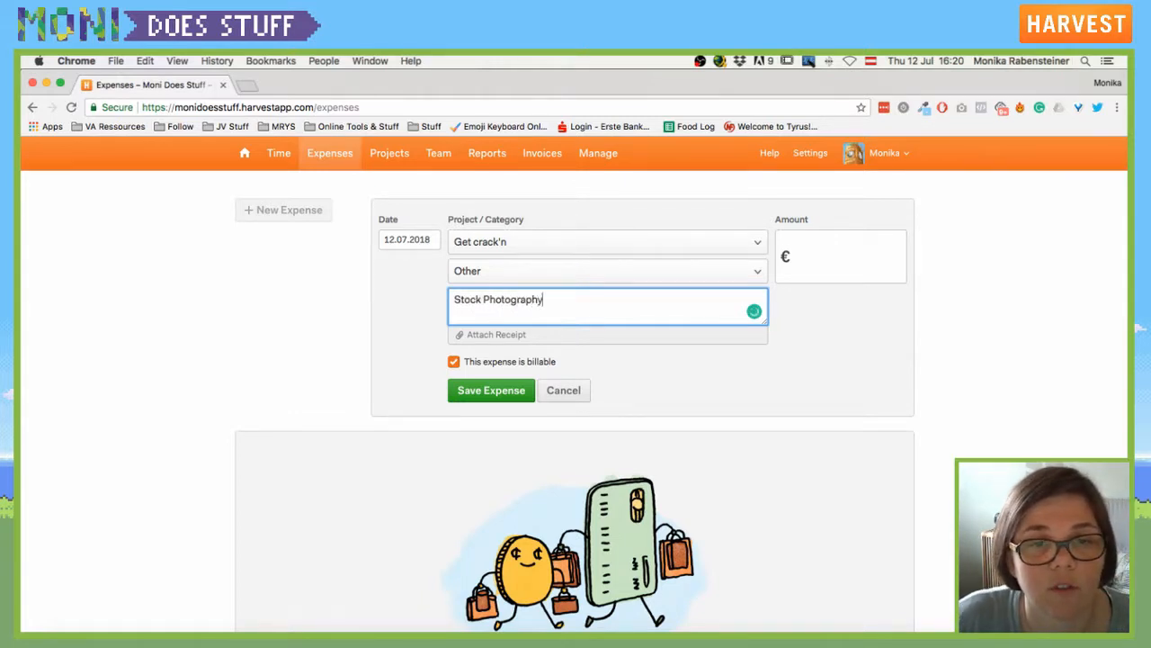
left_click(886, 251)
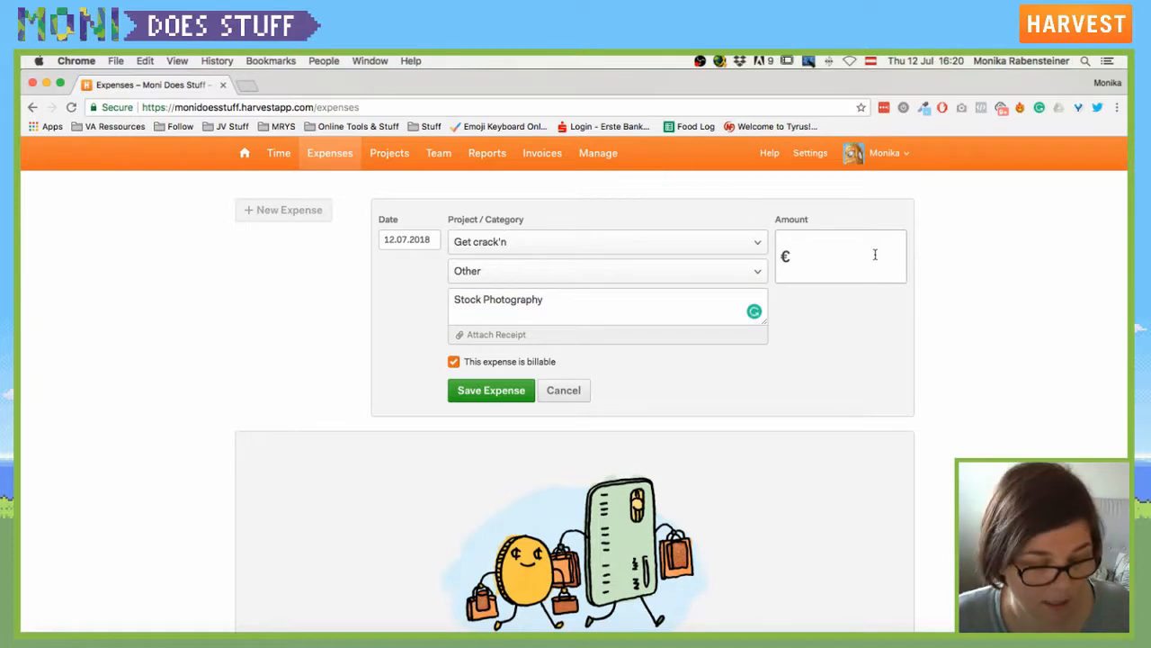
type("49")
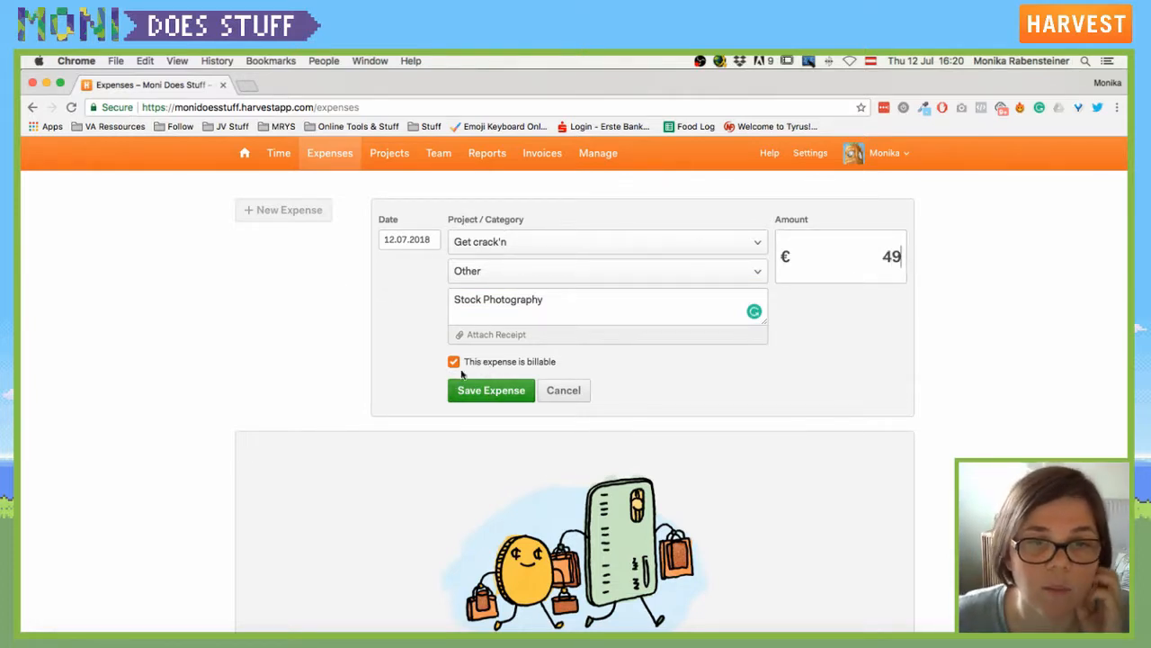
left_click(493, 336)
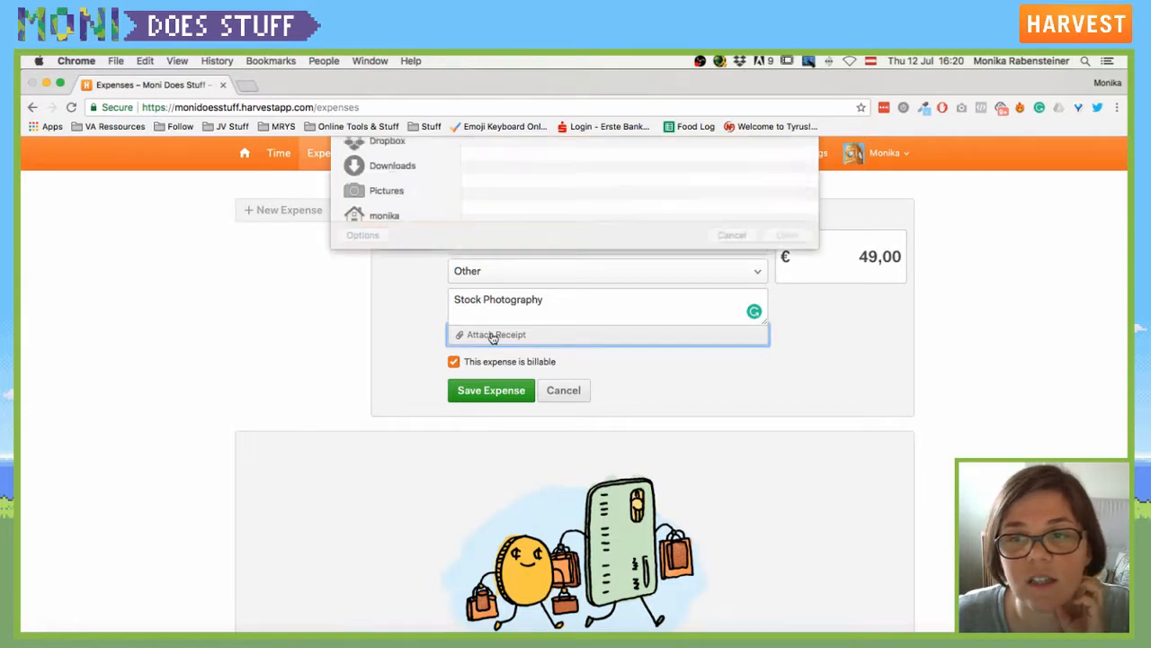
left_click(733, 388)
left_click(493, 393)
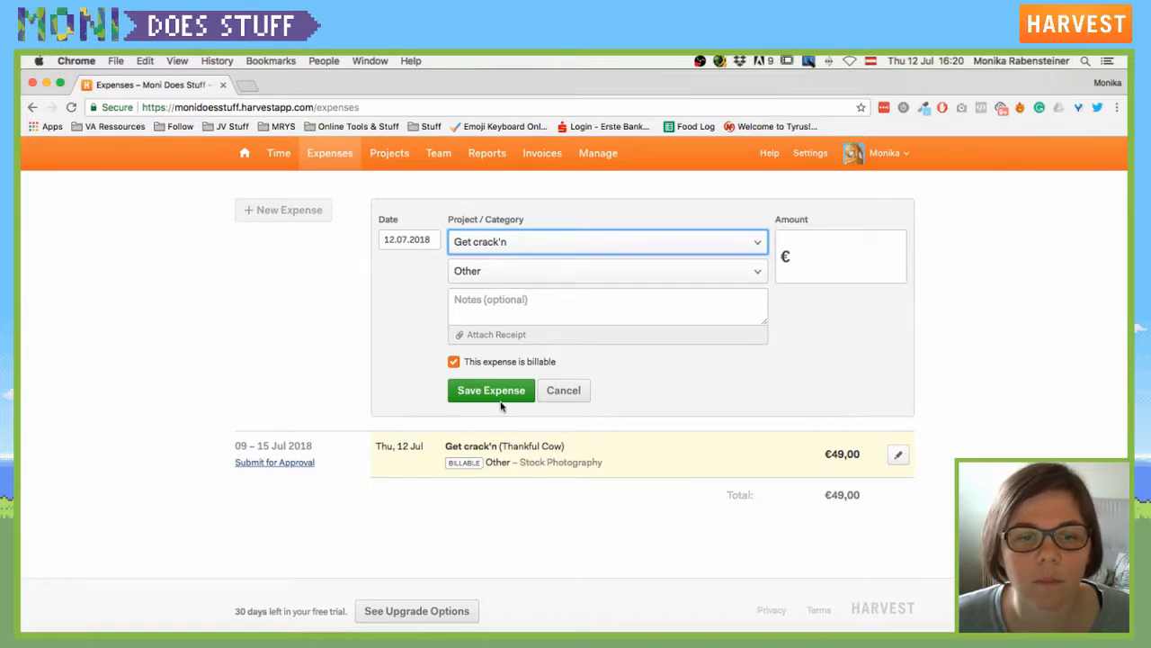
Open the saved Stock Photography expense for editing, check its category choices and update it.
left_click(899, 456)
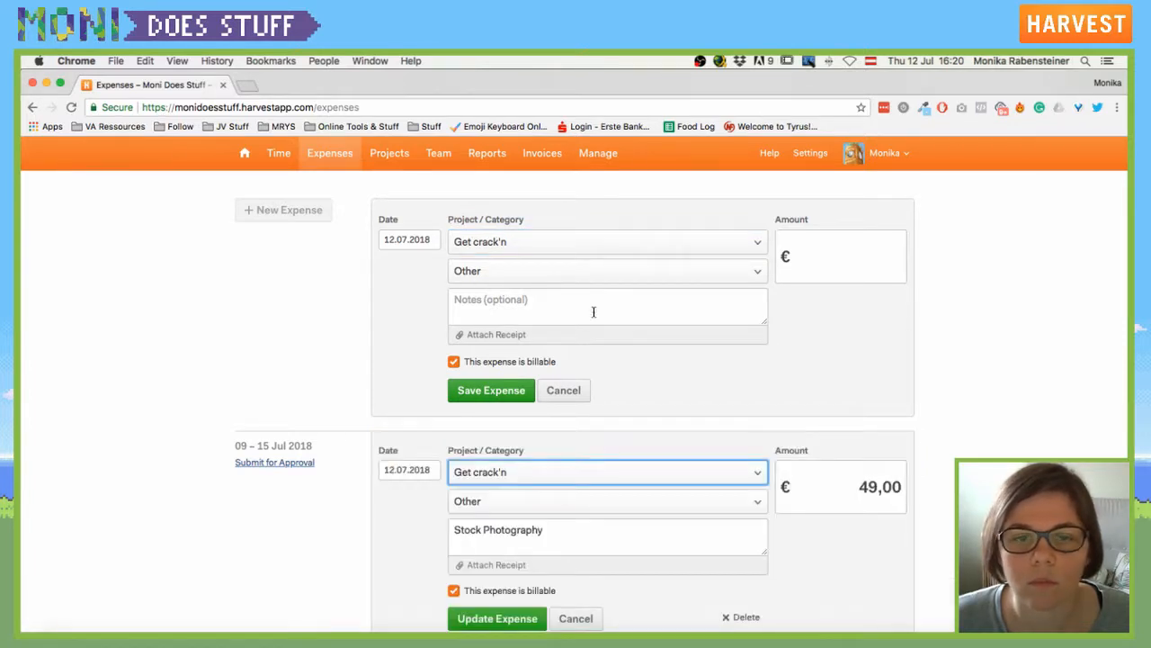
scroll(635, 462, "down", 3)
left_click(760, 380)
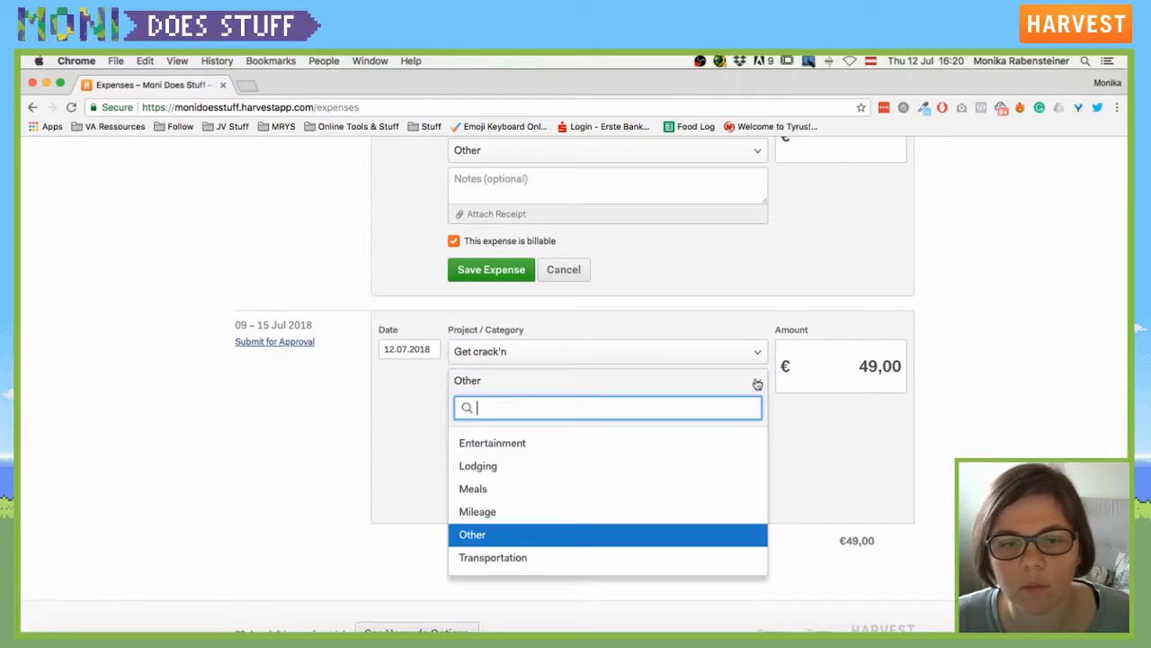
scroll(727, 411, "down", 1)
left_click(949, 432)
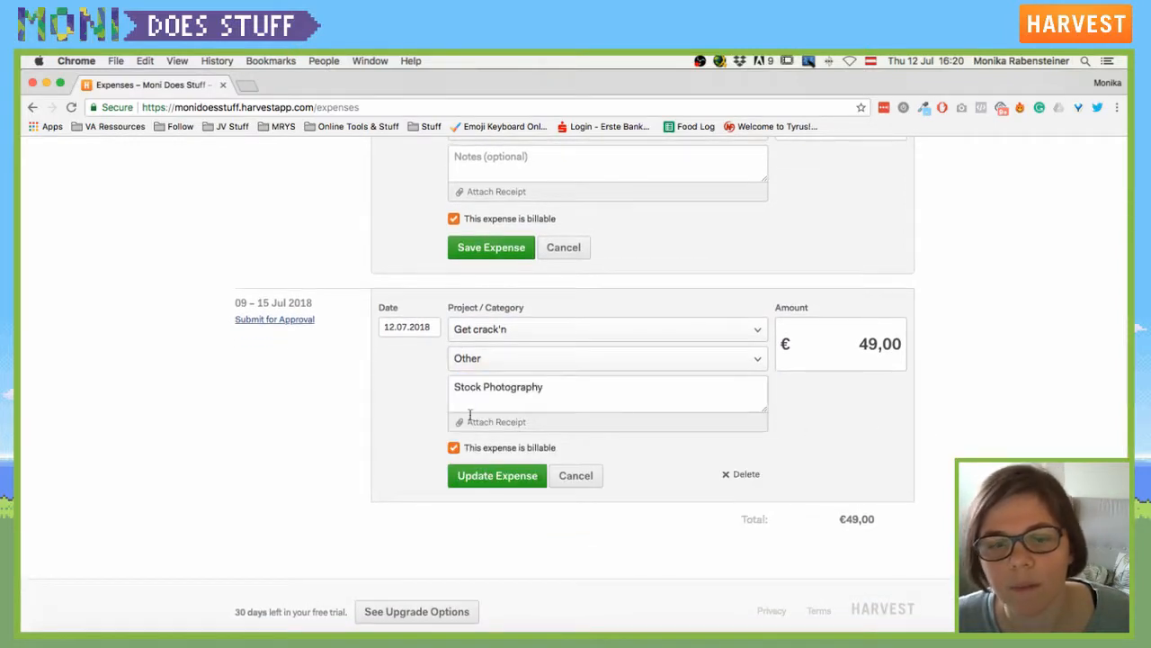
left_click(498, 477)
scroll(351, 409, "up", 4)
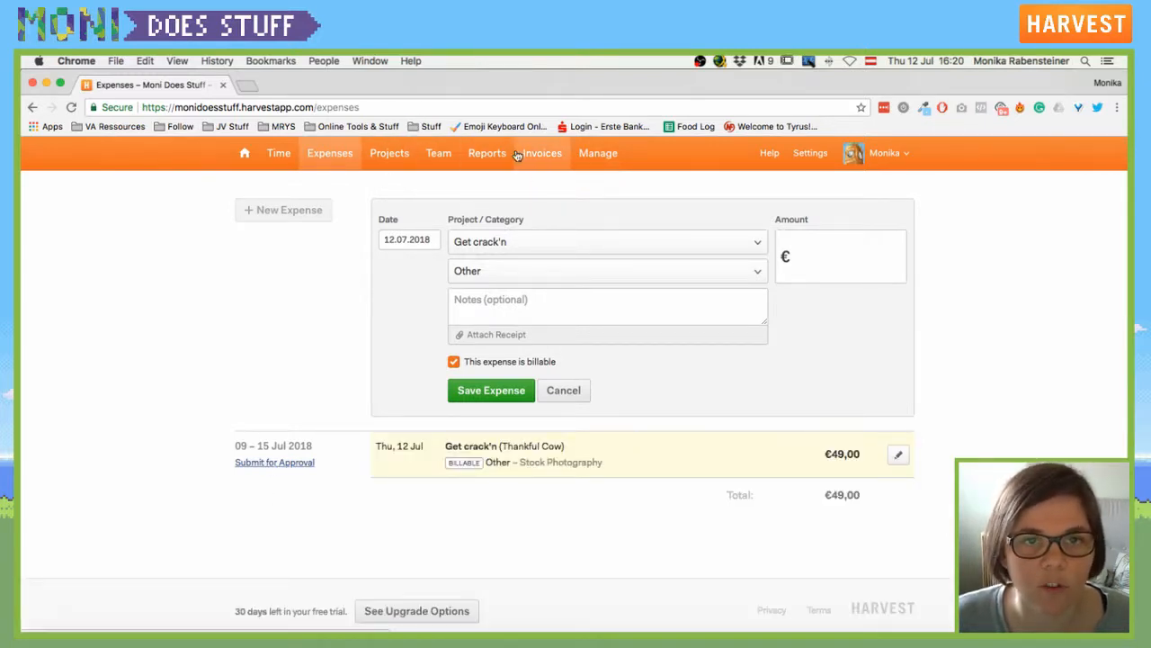
Run the expense report for This Week across all clients, projects and categories.
left_click(397, 157)
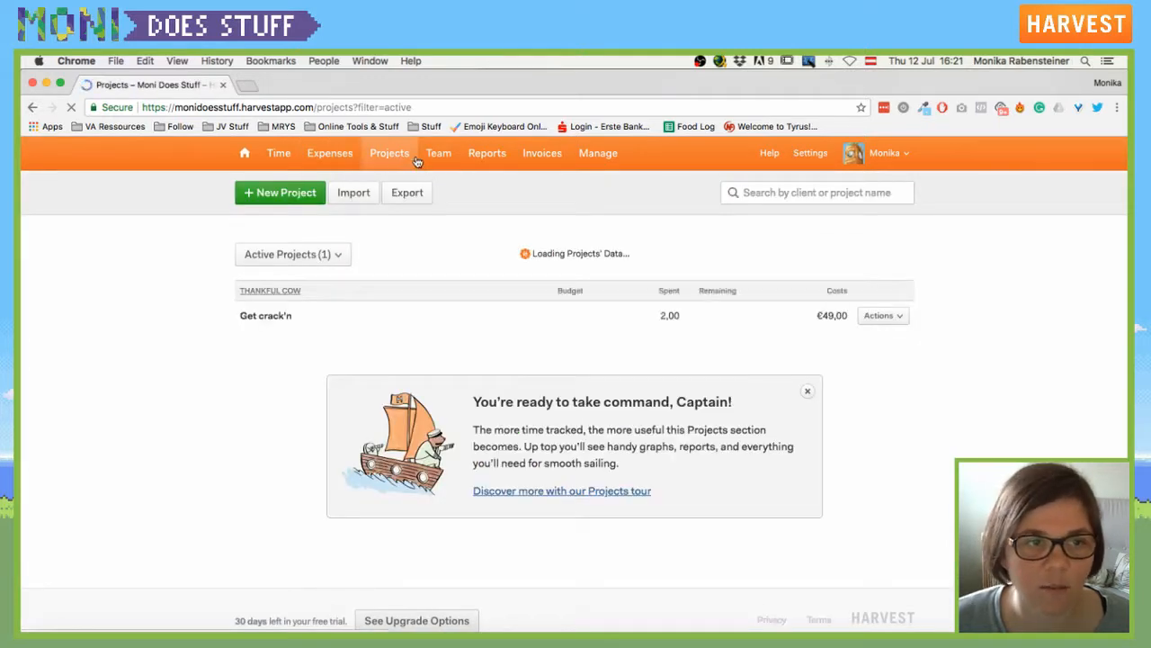
left_click(431, 160)
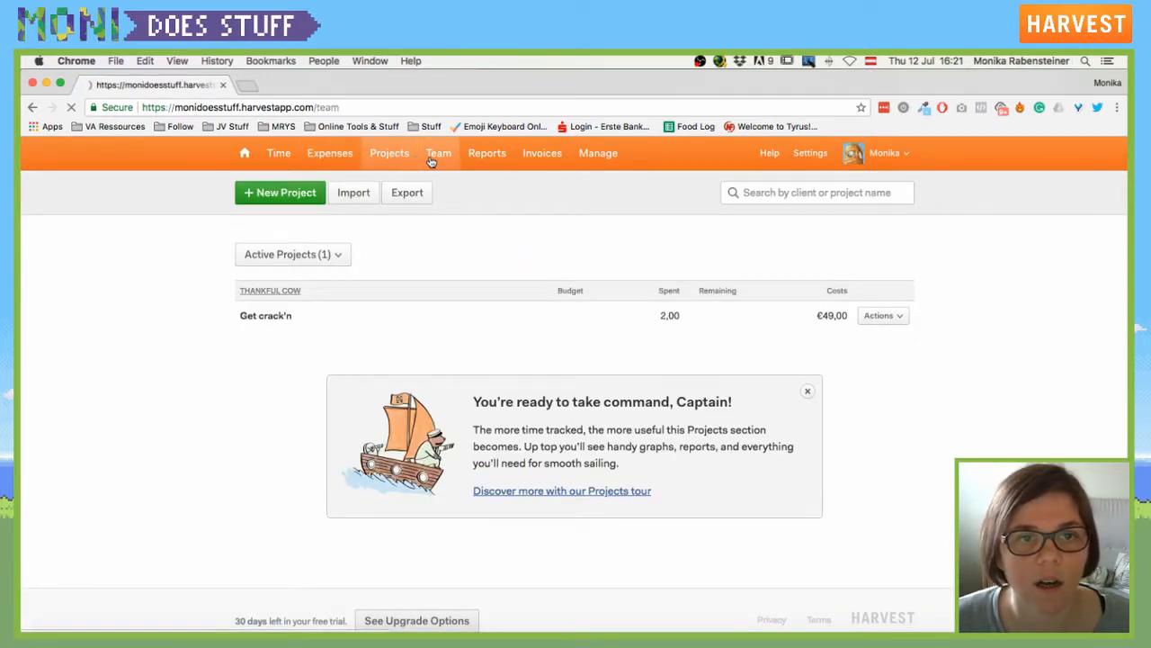
left_click(472, 151)
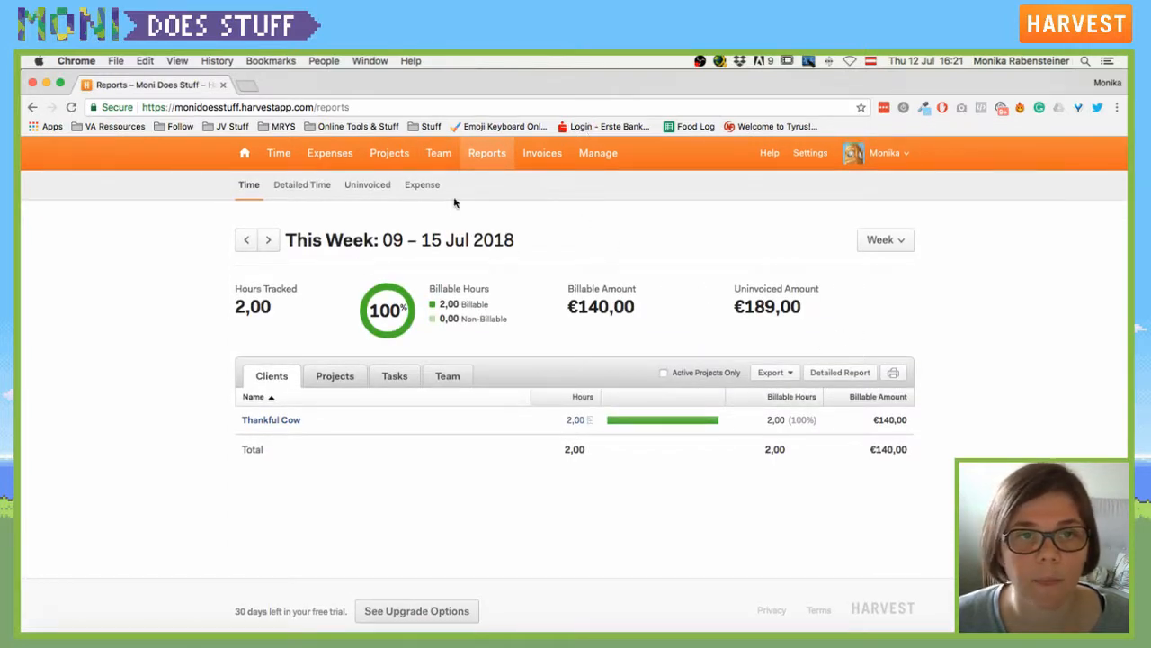
left_click(419, 186)
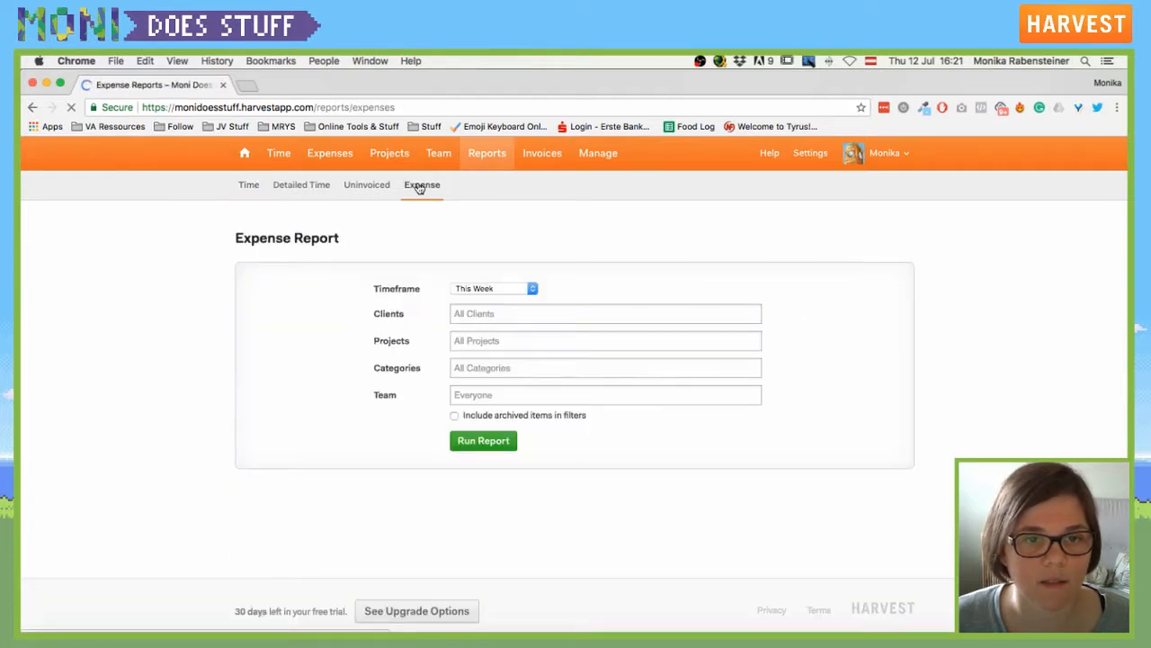
left_click(506, 290)
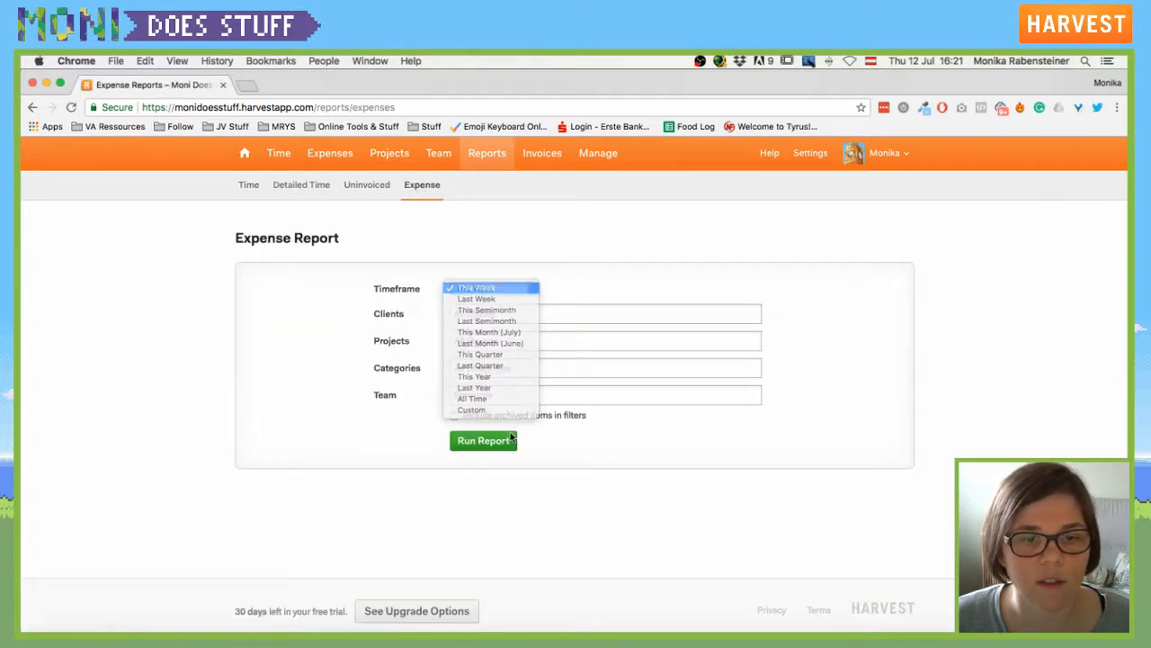
left_click(505, 289)
left_click(477, 443)
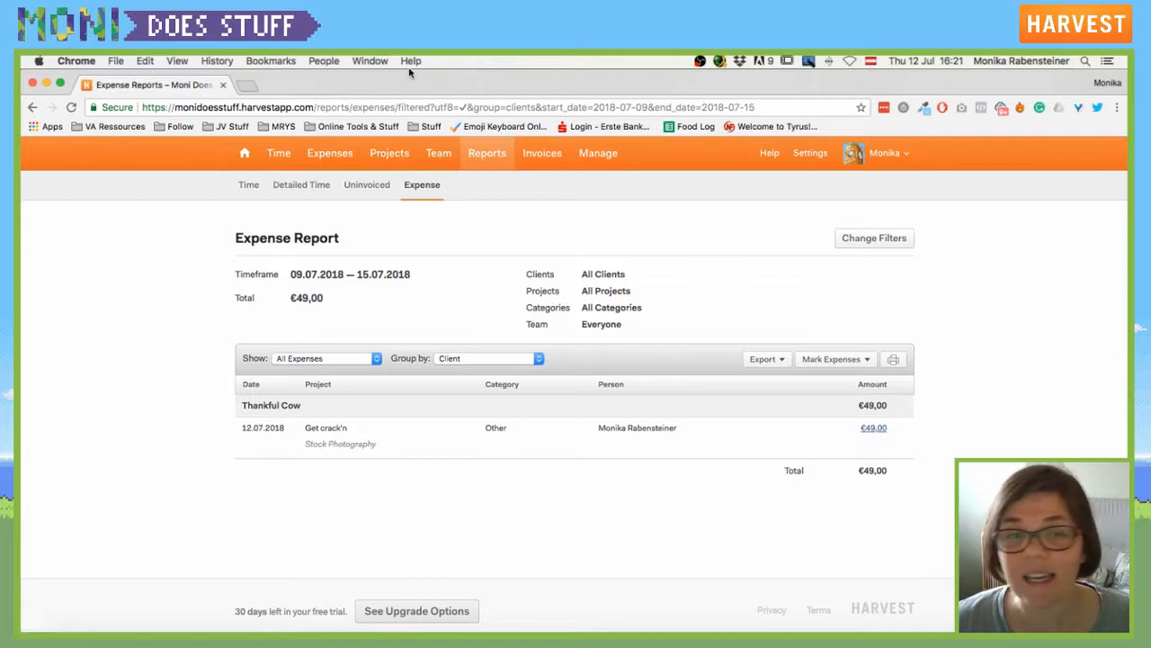
Start a new invoice for the client Thankful Cow based on tracked time and expenses.
left_click(542, 155)
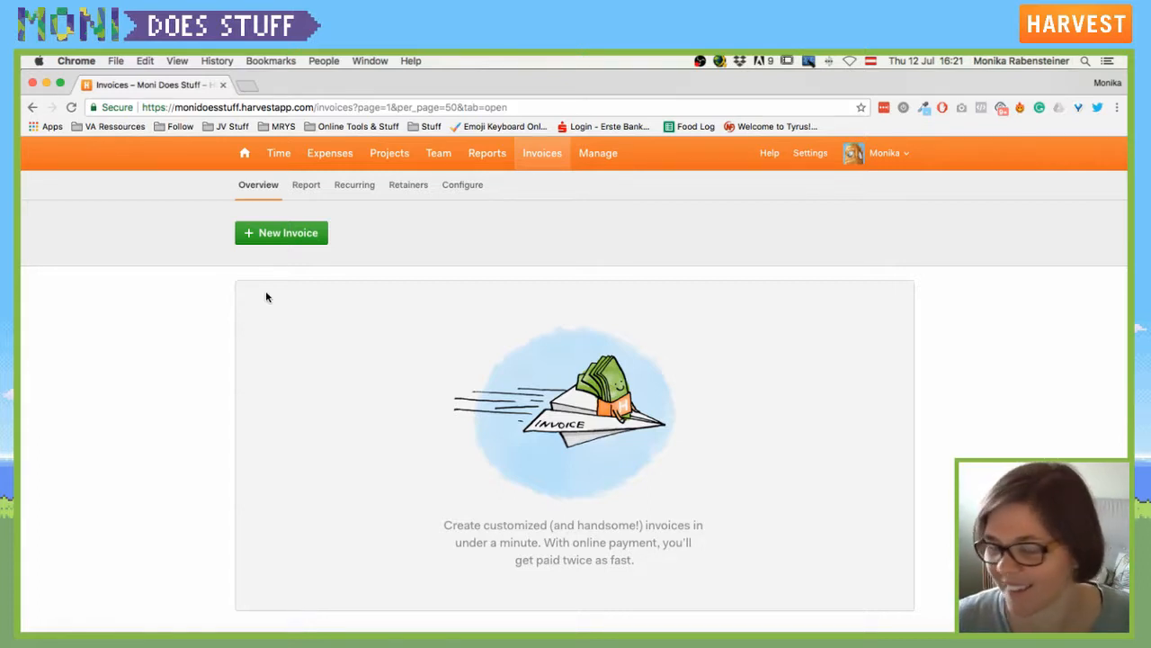
left_click(288, 234)
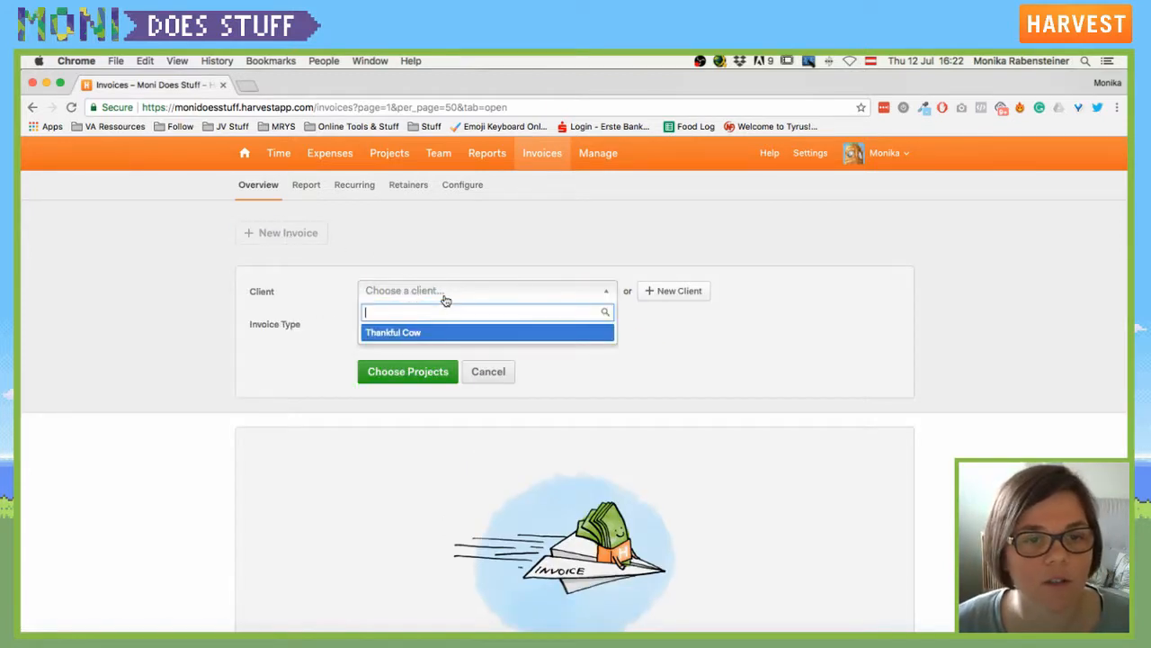
left_click(406, 333)
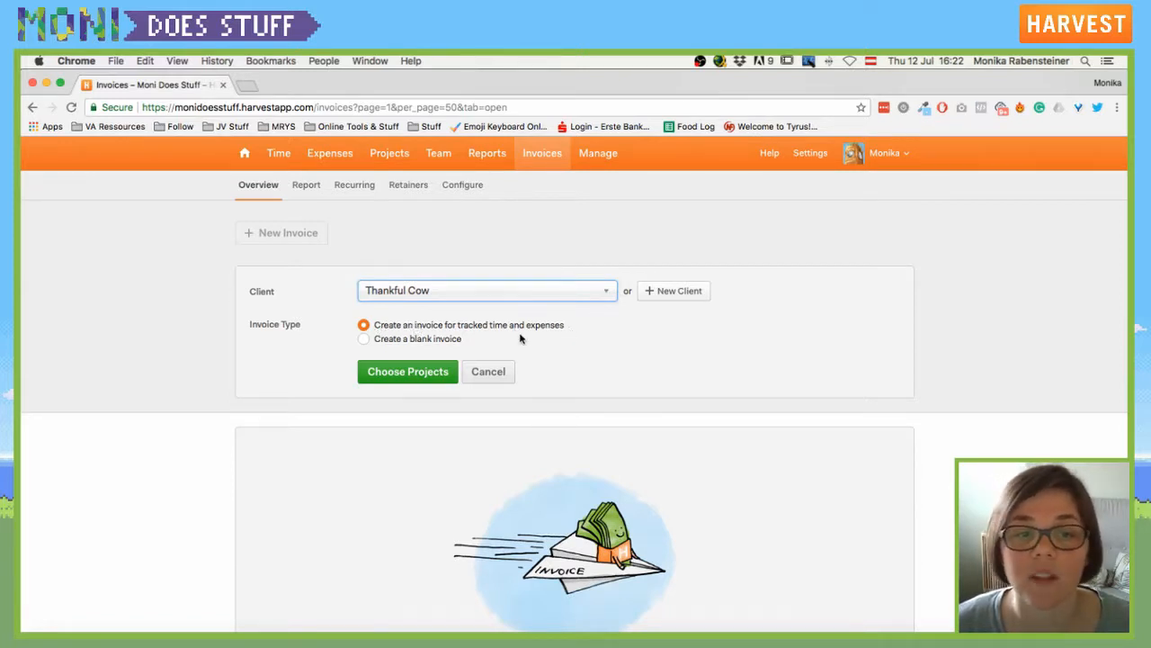
left_click(426, 376)
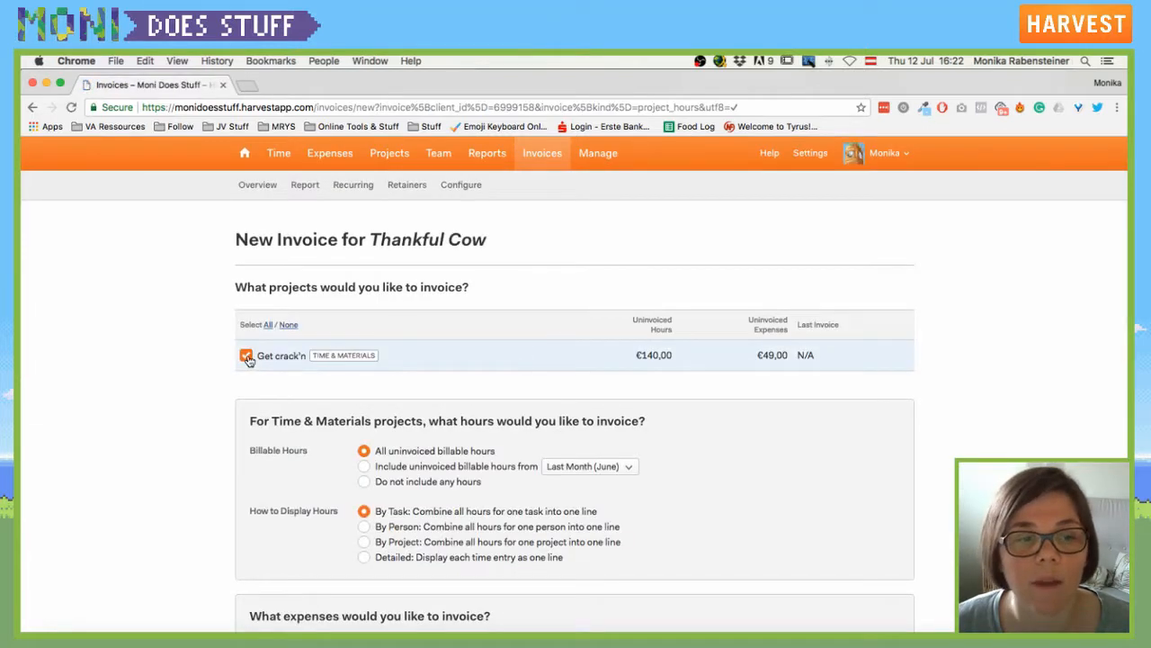
Generate the Get crack'n invoice for review with all uninvoiced billable hours by task and all uninvoiced billable expenses by category.
scroll(249, 364, "down", 3)
scroll(288, 364, "down", 1)
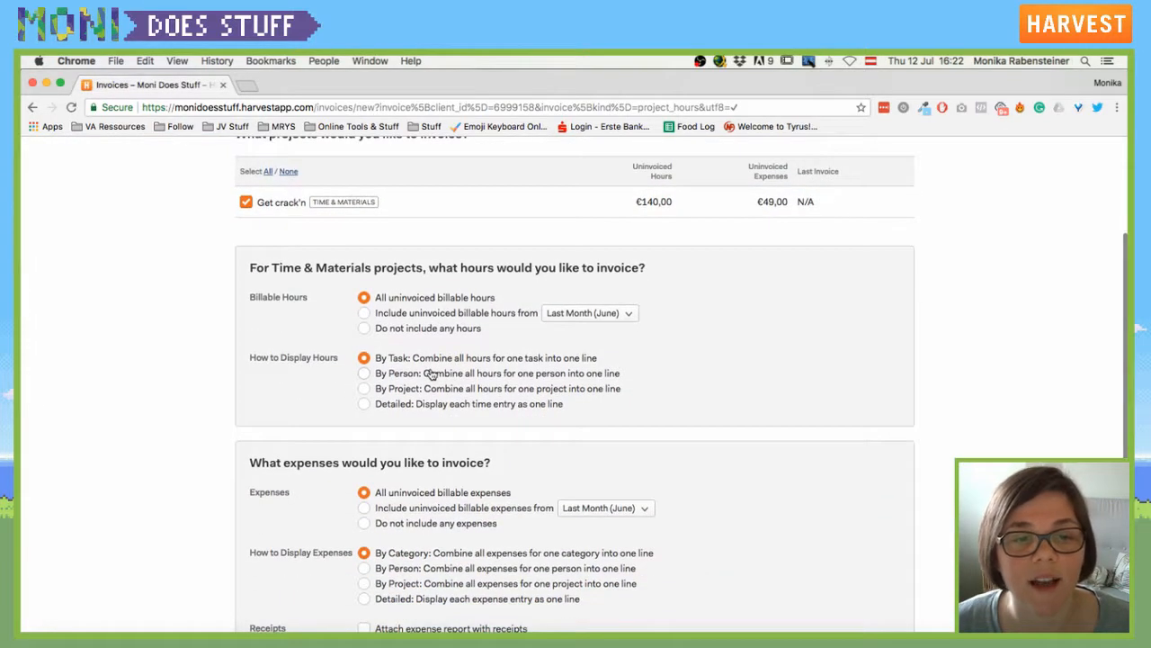
scroll(432, 372, "down", 4)
scroll(437, 370, "down", 1)
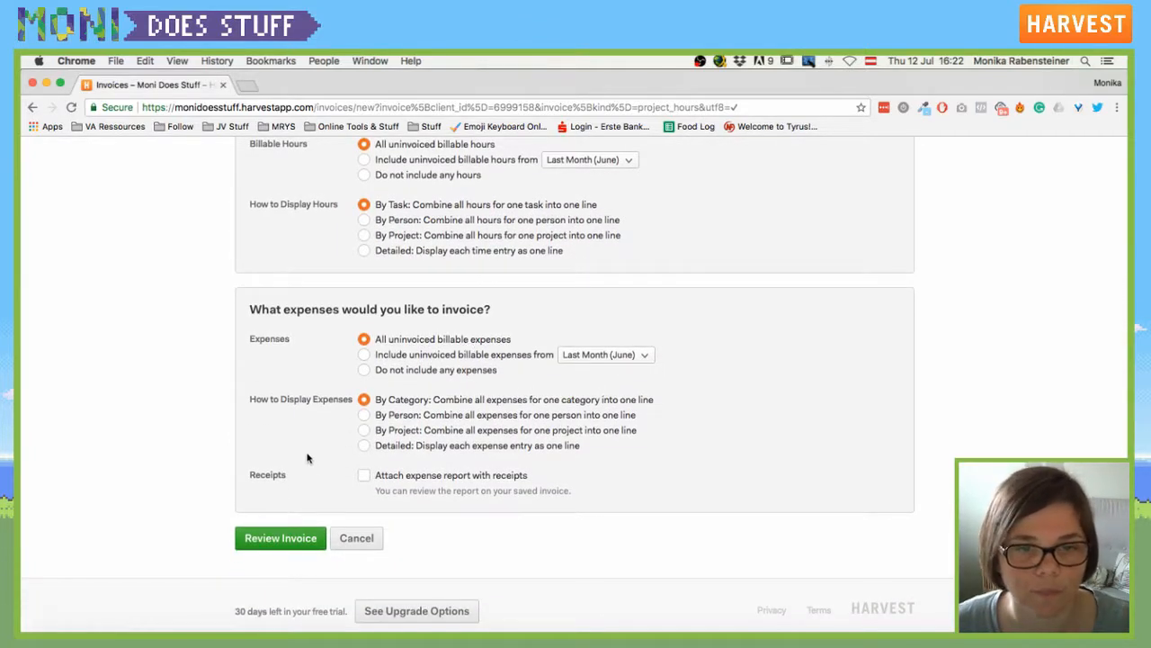
scroll(407, 431, "up", 5)
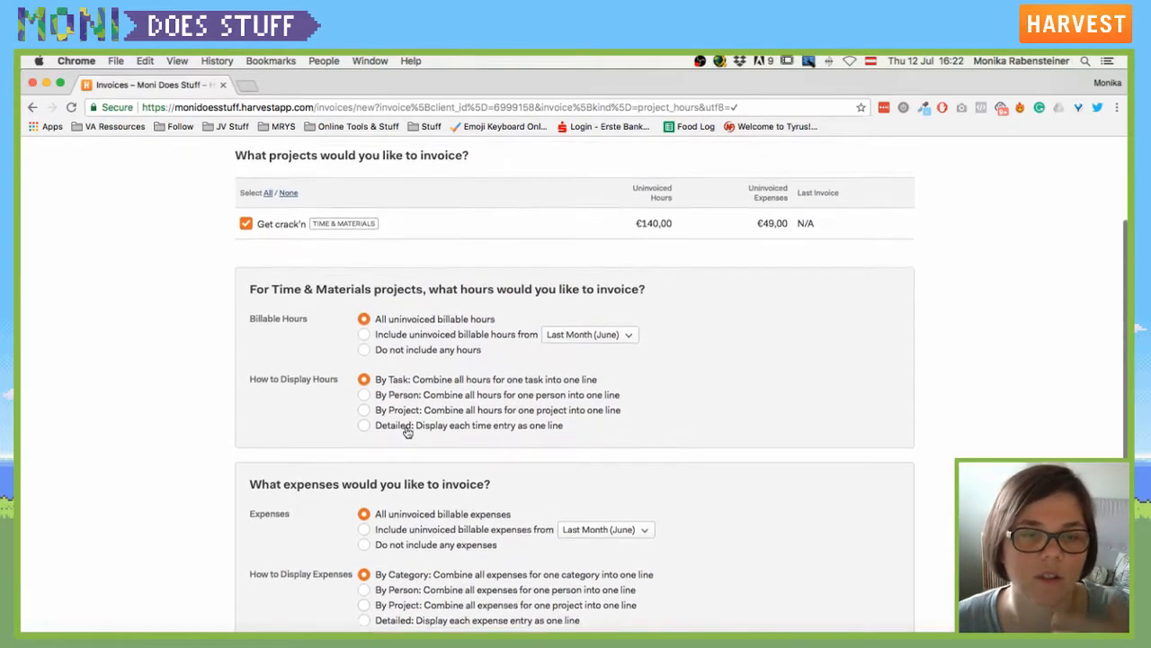
scroll(406, 431, "down", 5)
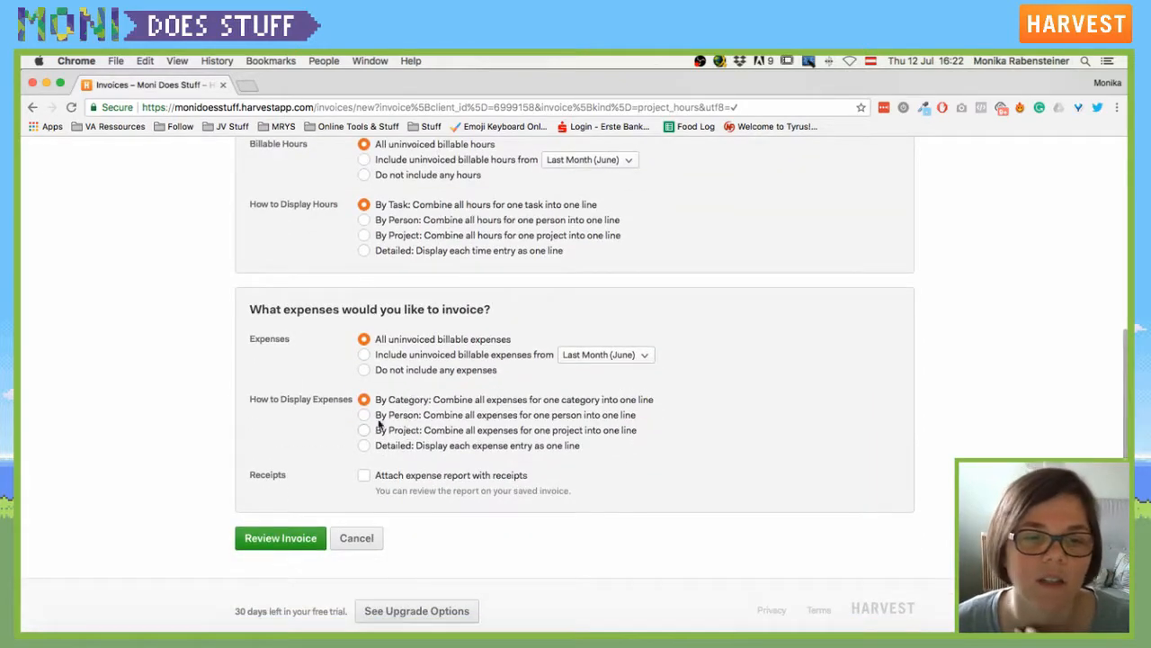
left_click(290, 544)
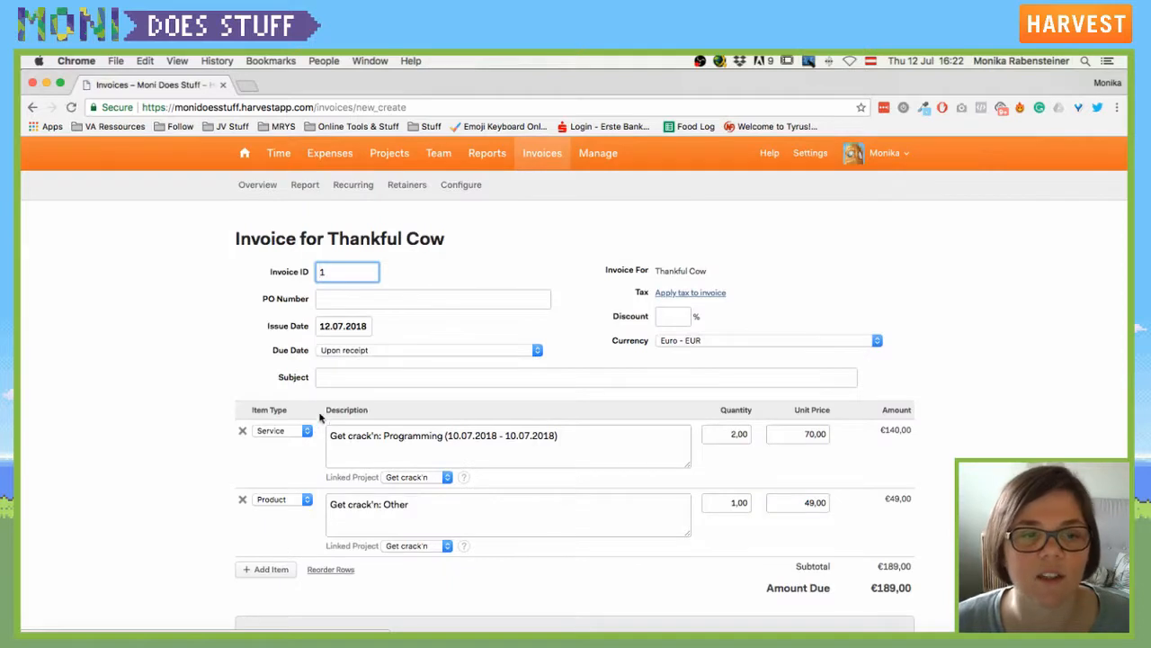
Review the invoice details and line items, add the note asdfasdf and save the invoice.
scroll(180, 324, "down", 2)
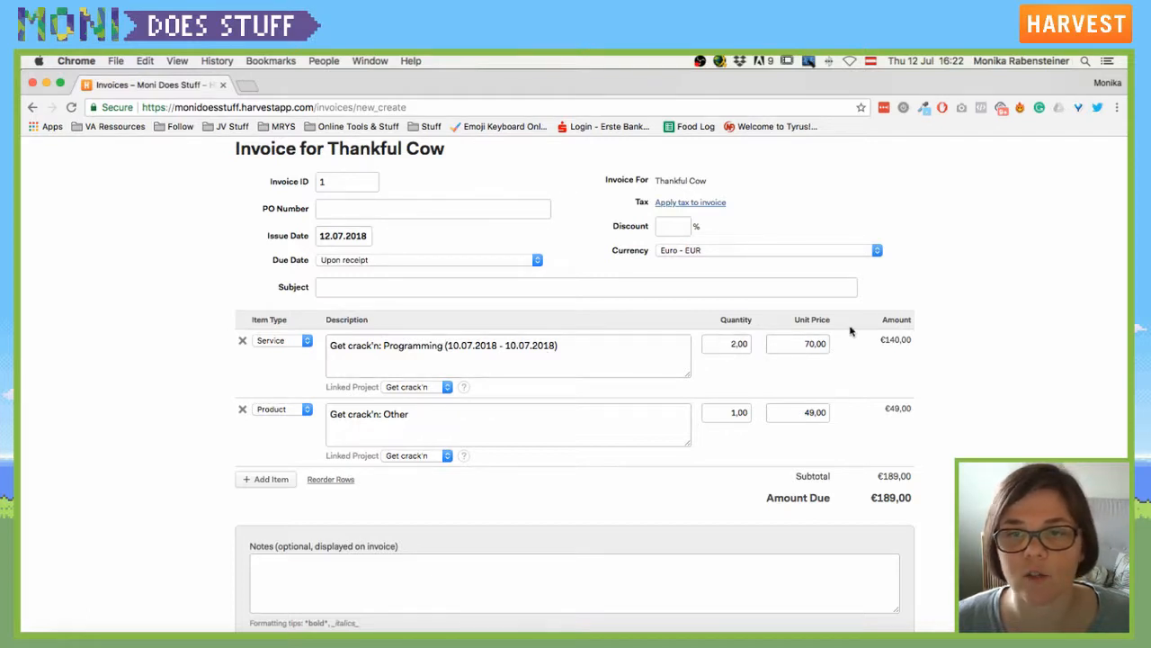
scroll(873, 334, "down", 3)
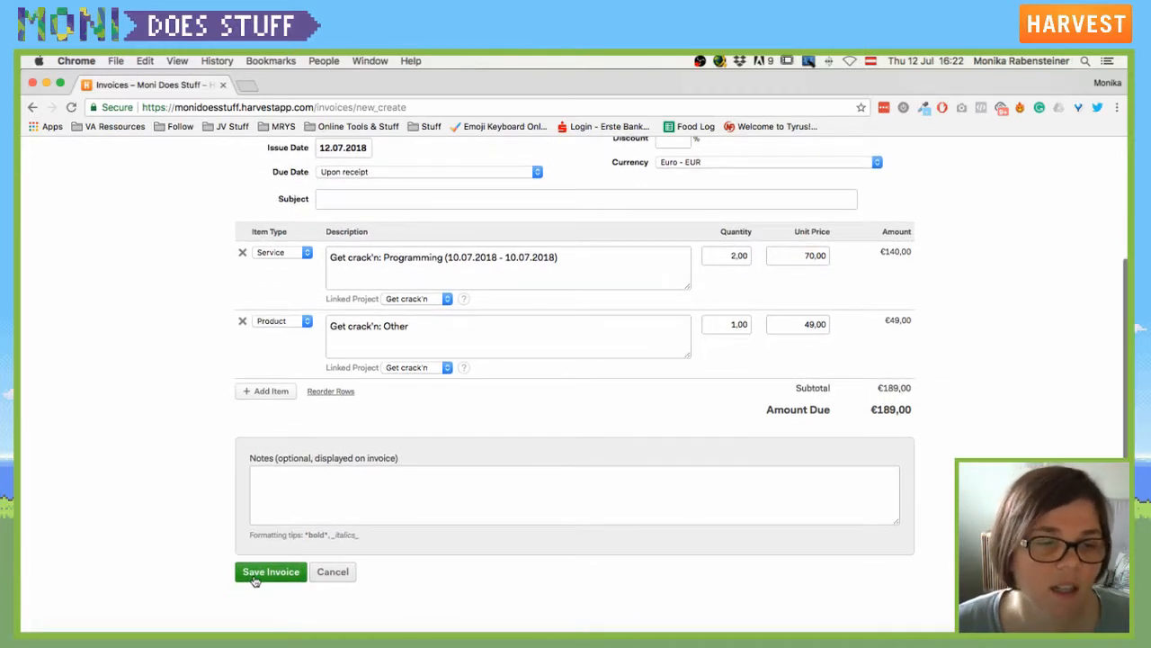
left_click(342, 480)
type("asdfasdf")
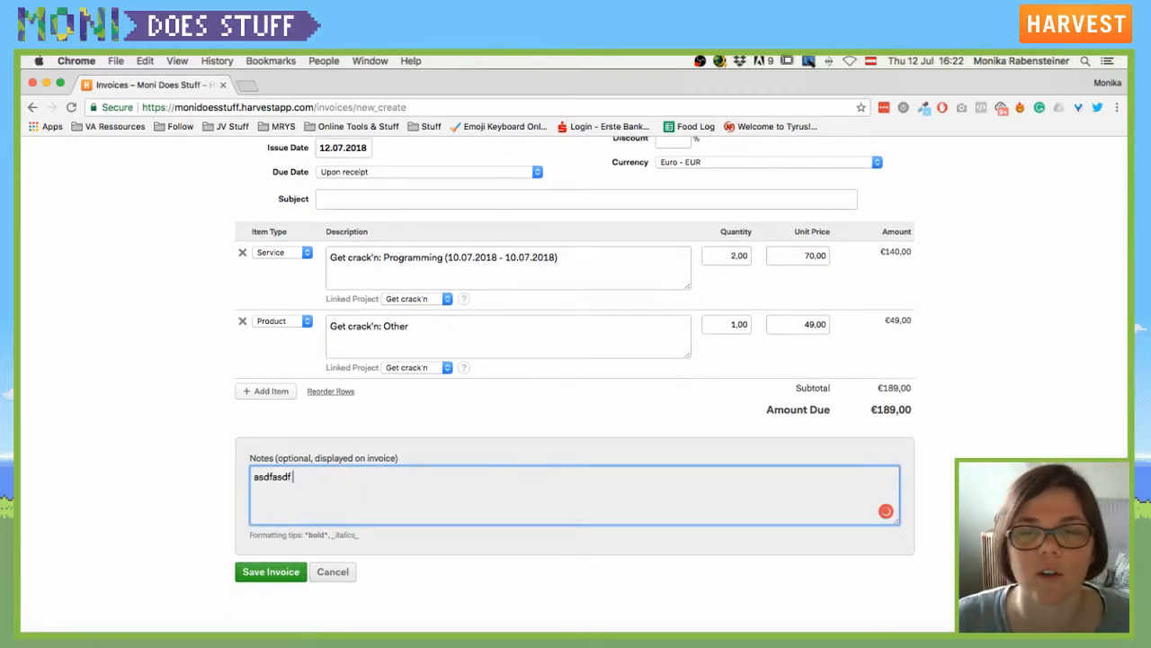
scroll(576, 378, "up", 5)
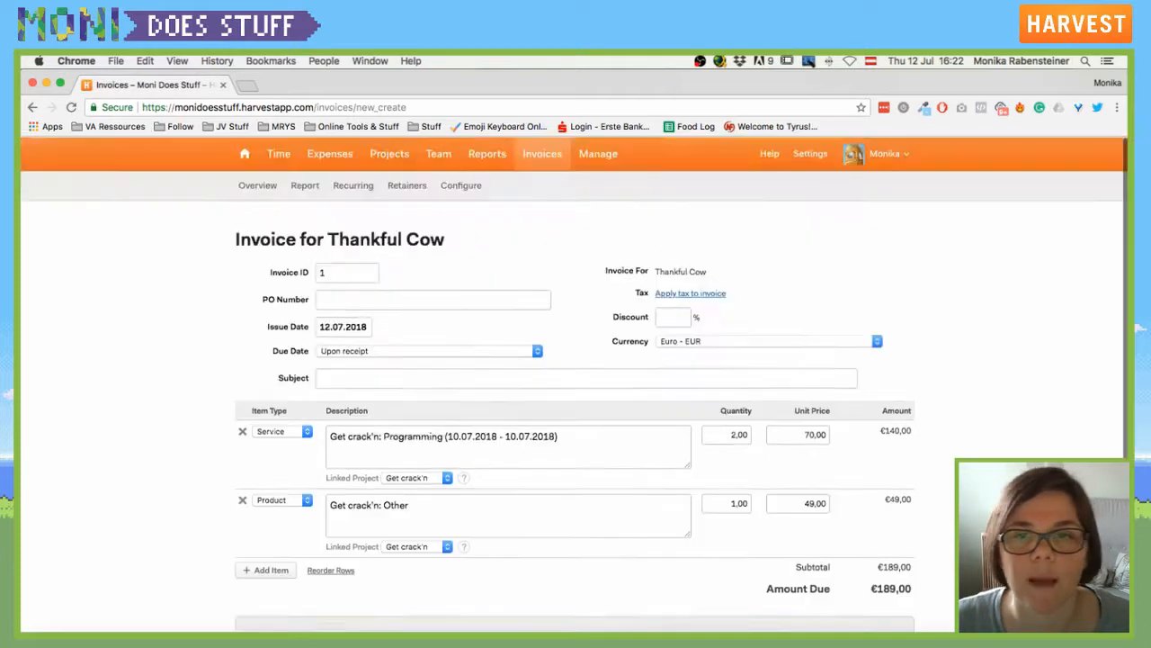
scroll(576, 377, "down", 7)
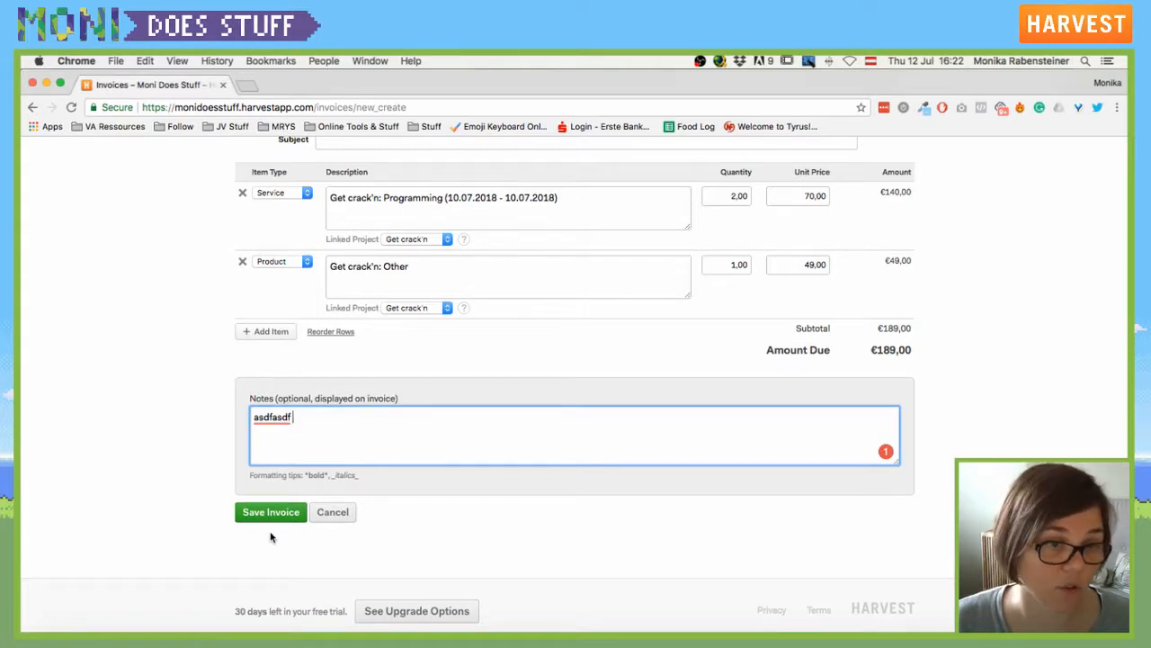
left_click(270, 515)
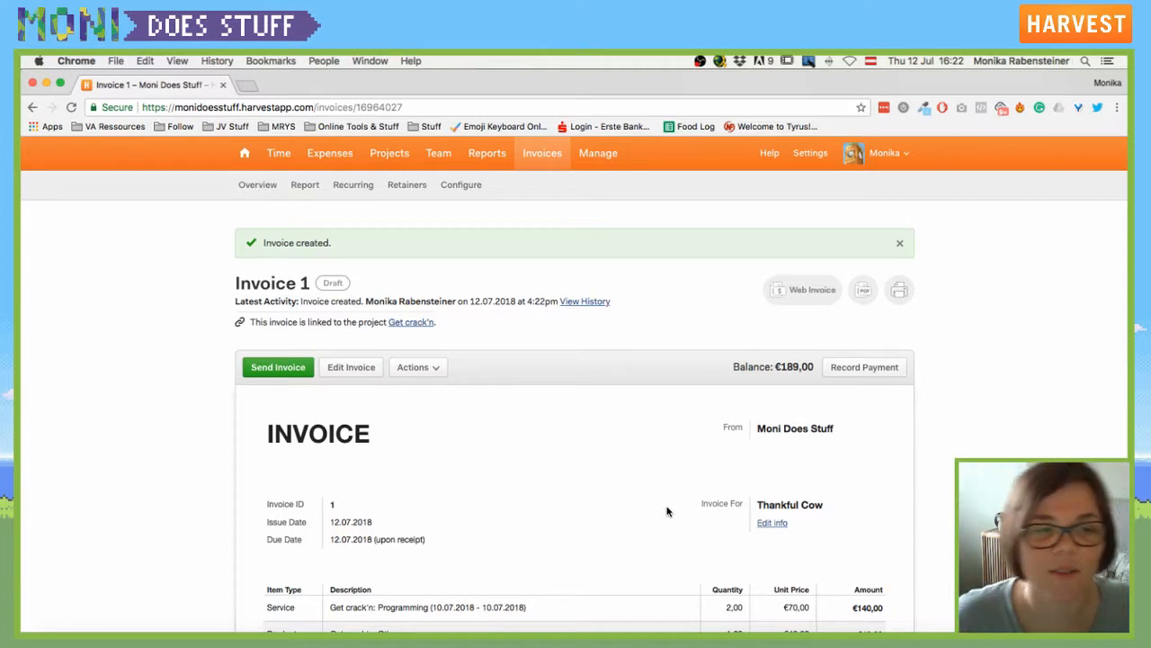
Look over the saved invoice and open its web invoice version.
scroll(115, 442, "down", 1)
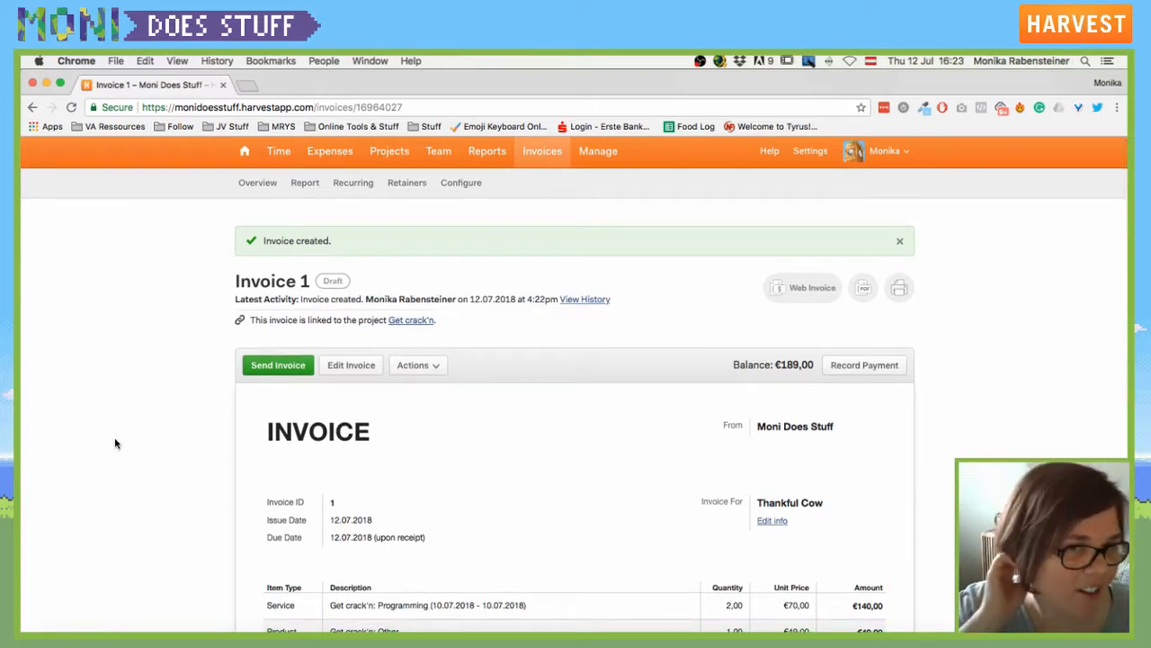
scroll(115, 442, "down", 2)
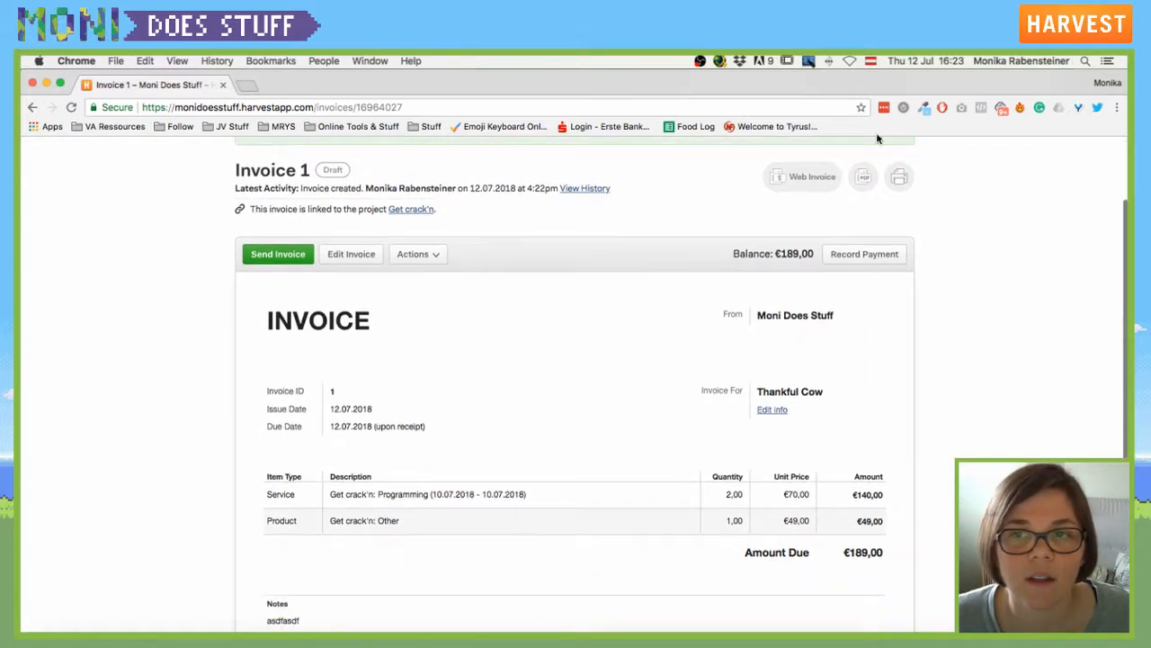
left_click(779, 180)
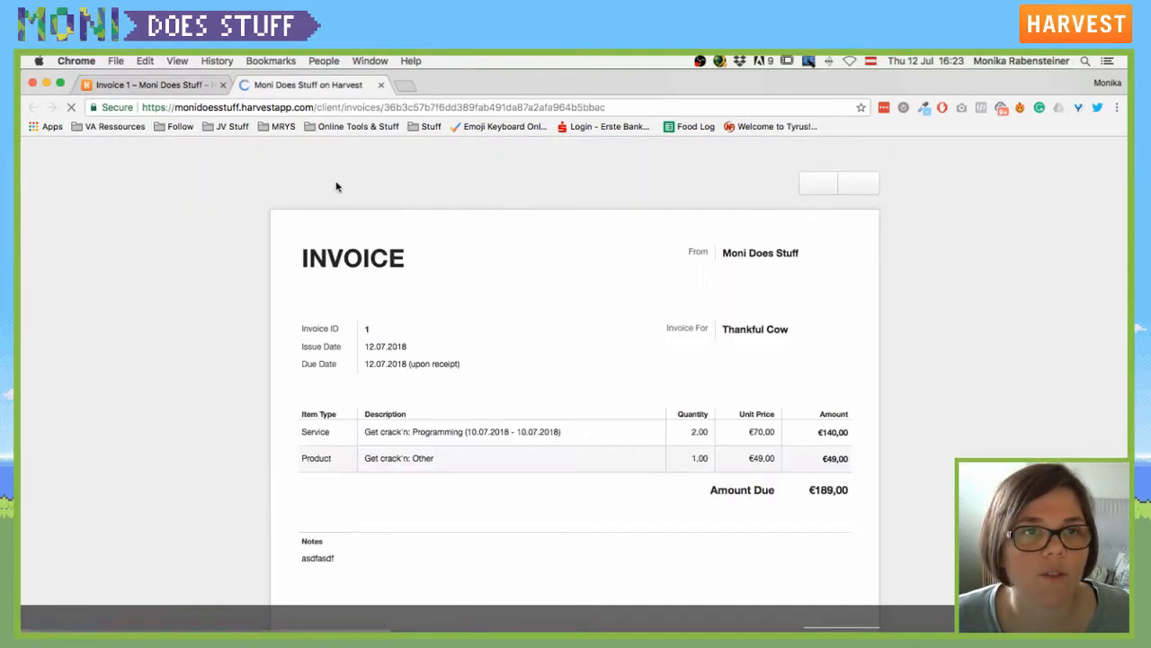
Look over the web version of the invoice, close it and check which further actions the saved invoice offers.
scroll(541, 284, "down", 5)
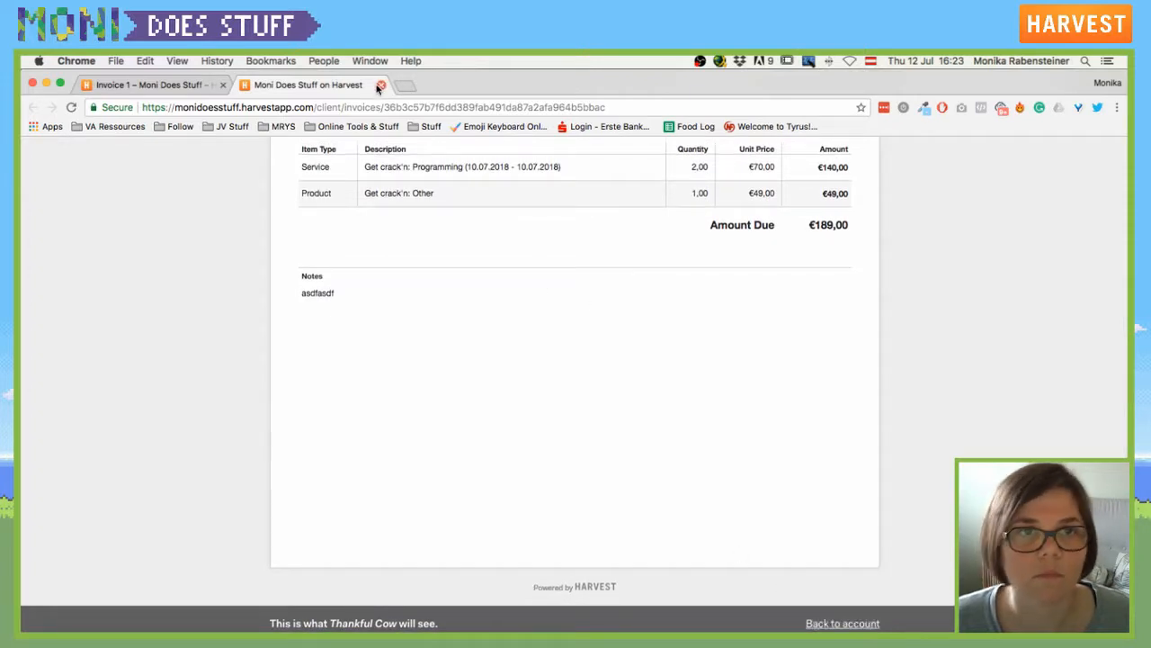
left_click(380, 85)
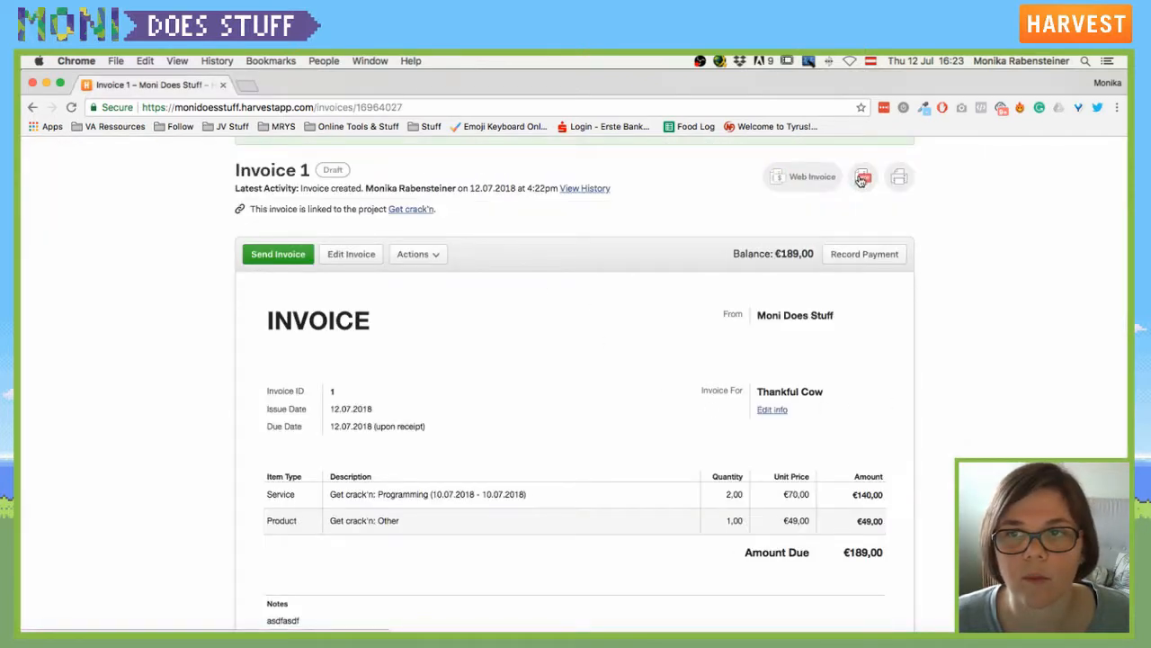
left_click(417, 257)
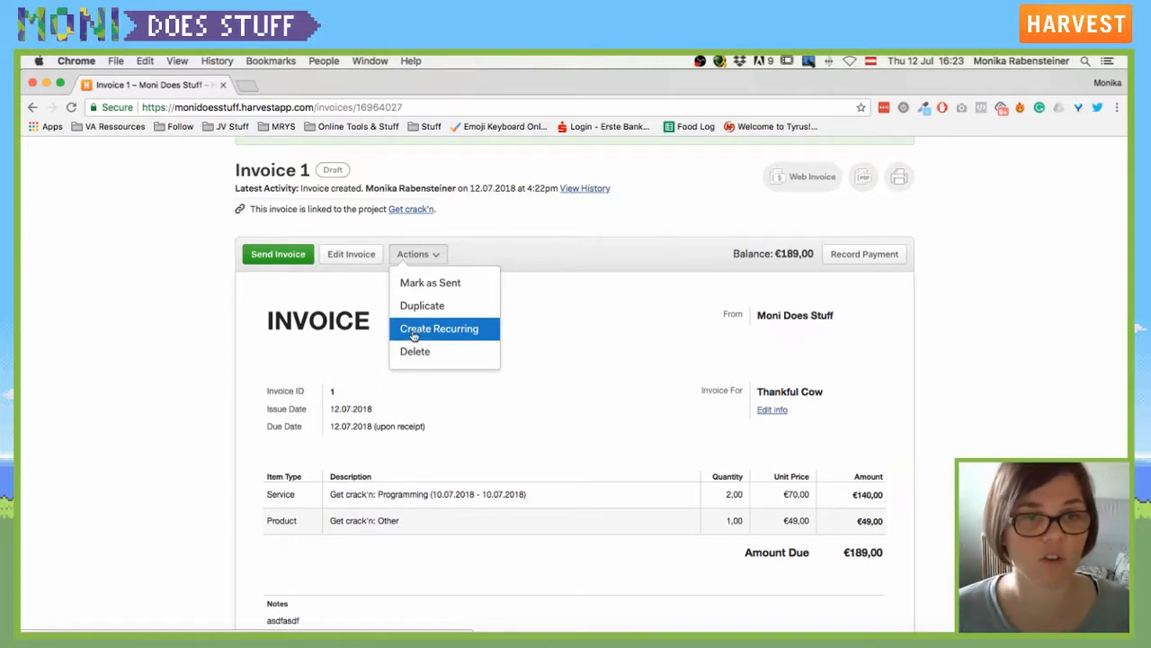
left_click(151, 454)
Attach the expense report to the invoice, then download and review the attached invoice_1_expense_receipts.pdf.
scroll(152, 456, "down", 5)
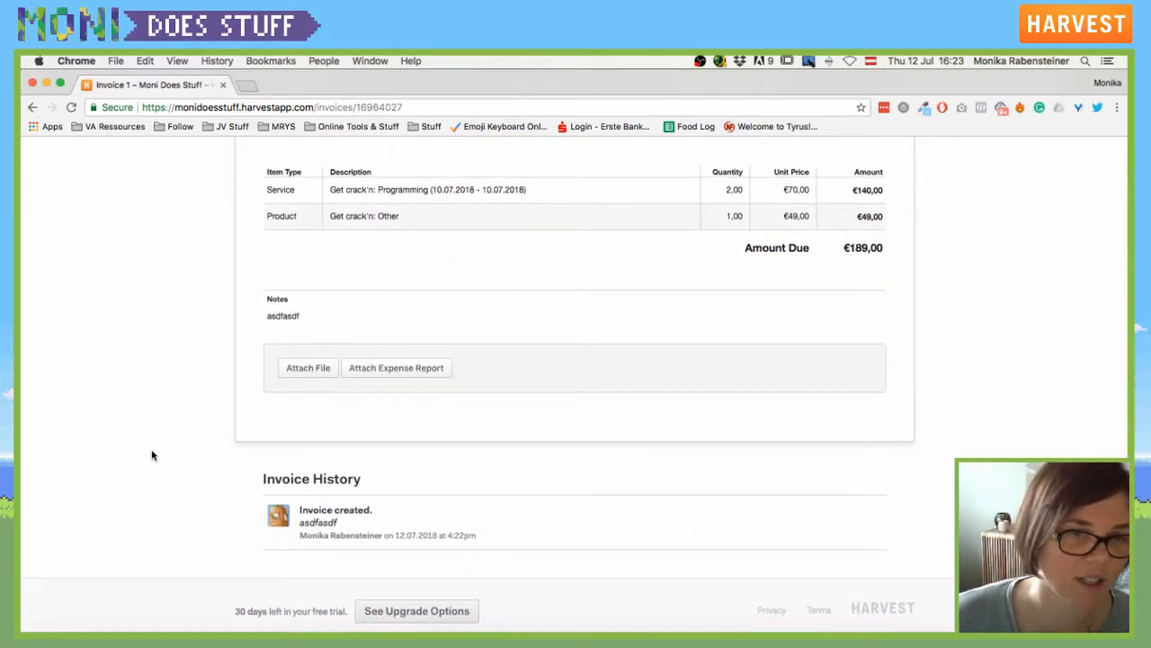
left_click(420, 378)
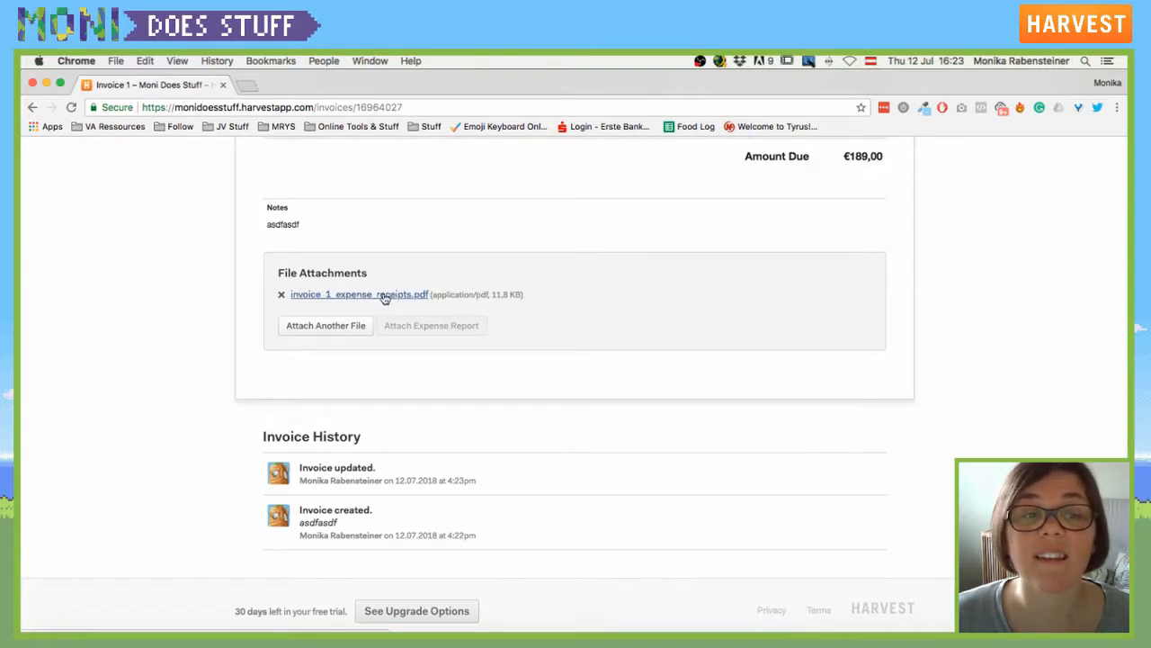
left_click(384, 297)
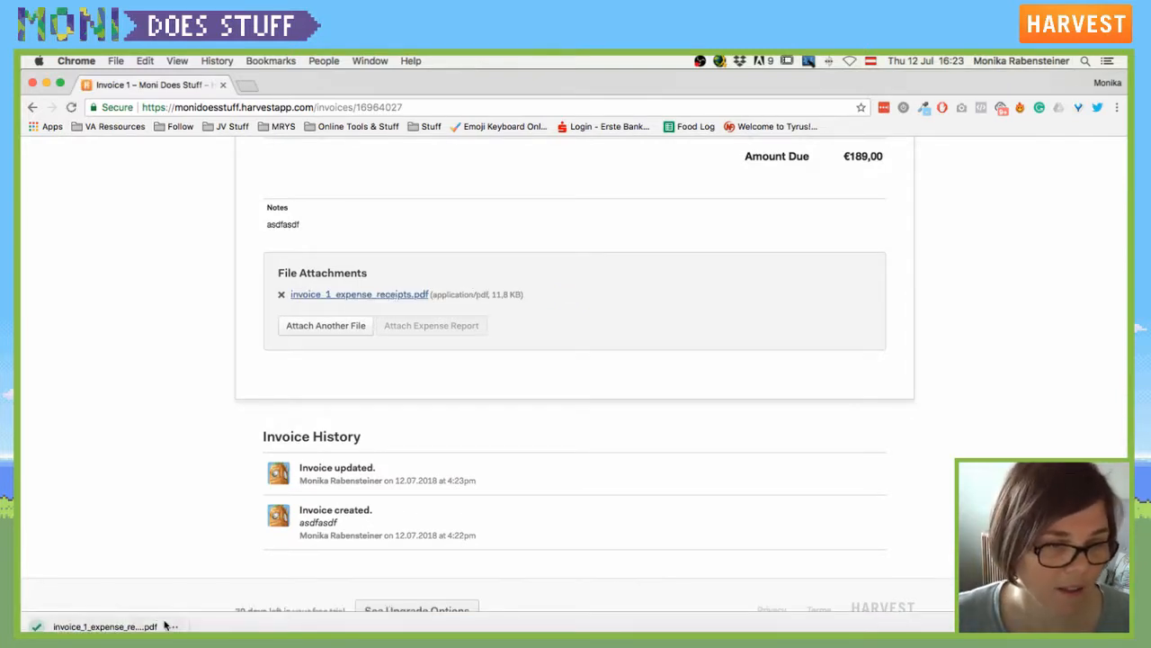
left_click(105, 626)
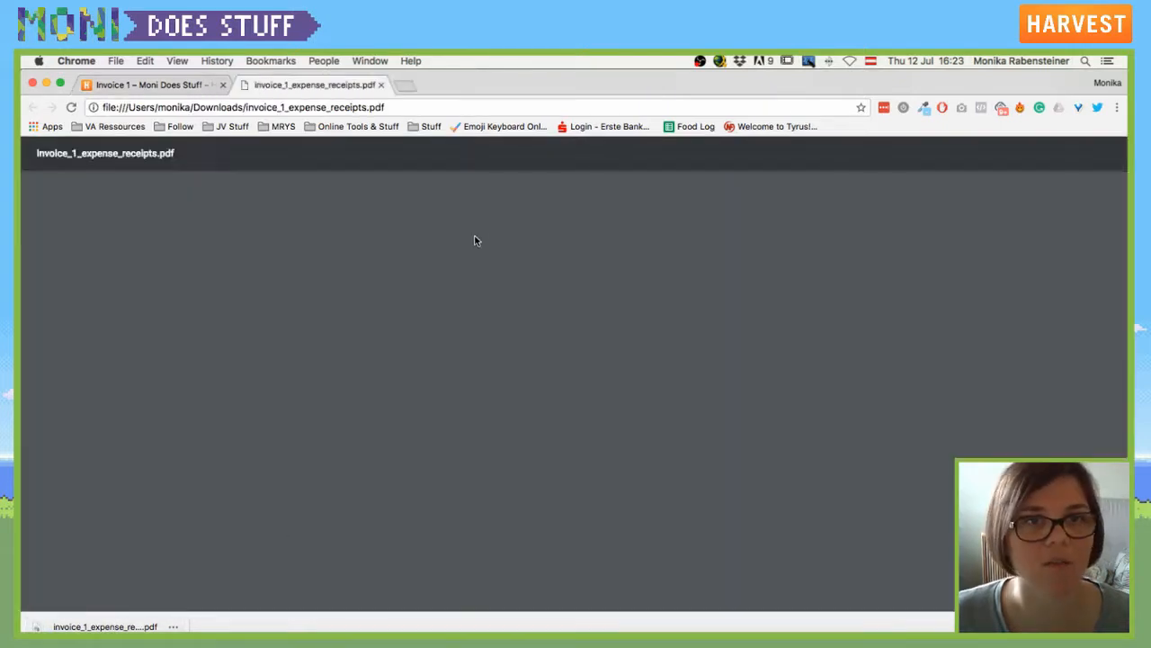
scroll(585, 306, "down", 1)
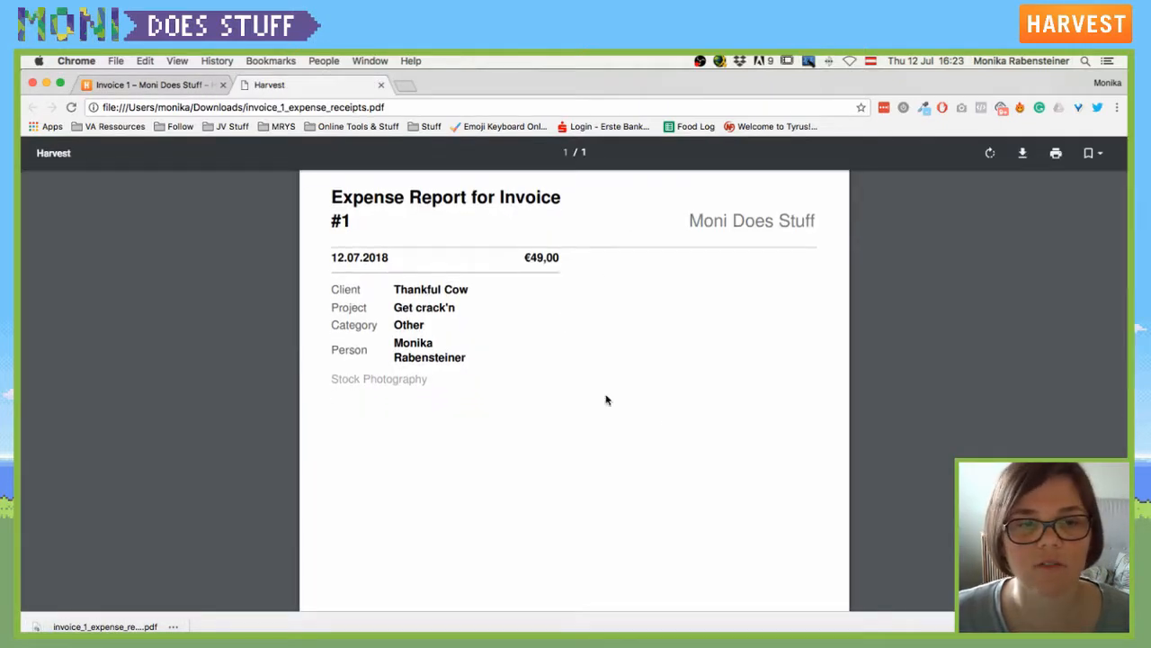
scroll(586, 272, "down", 5)
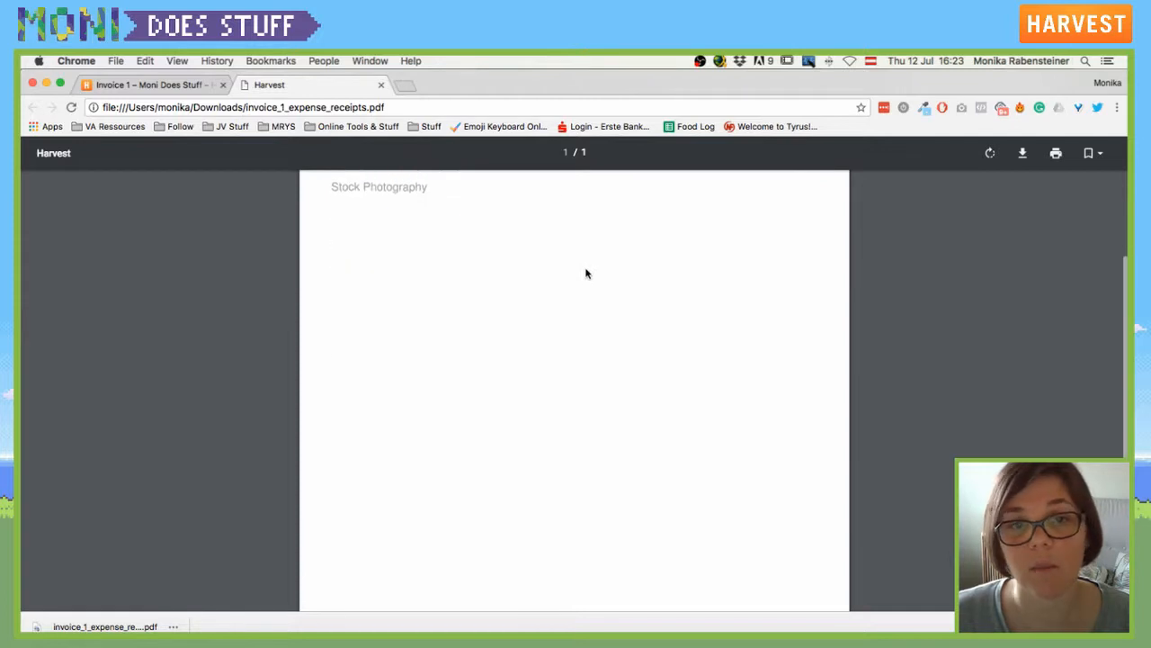
scroll(585, 272, "up", 5)
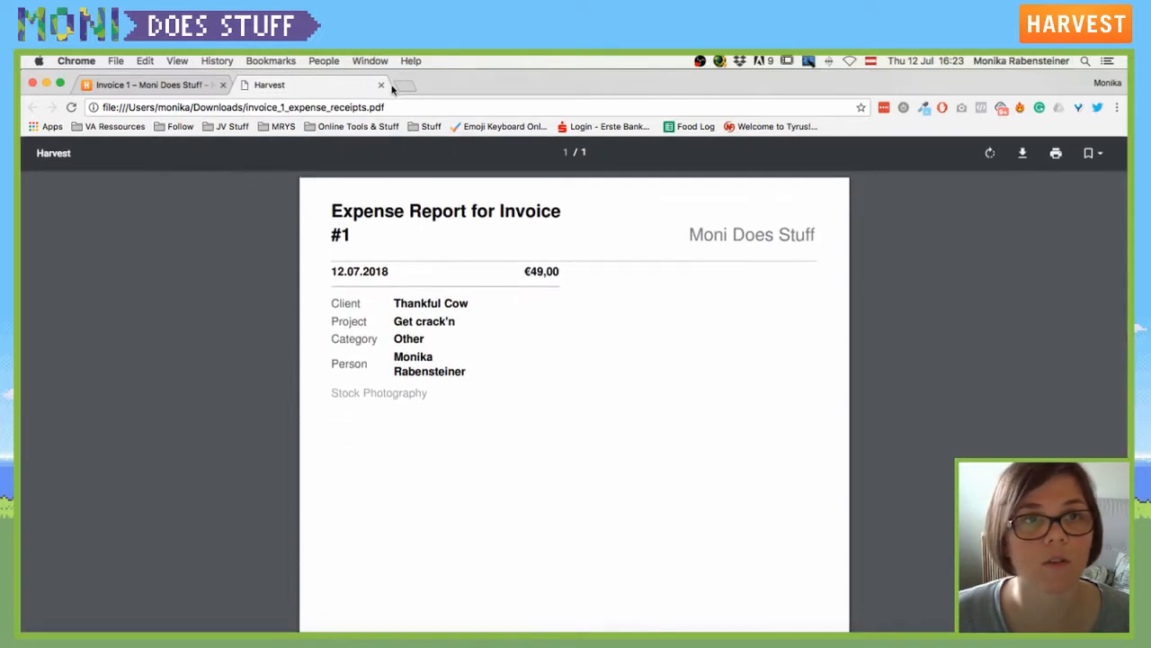
left_click(380, 85)
Open the form for sending the invoice and examine its recipients, subject, message and PDF option.
scroll(531, 393, "up", 10)
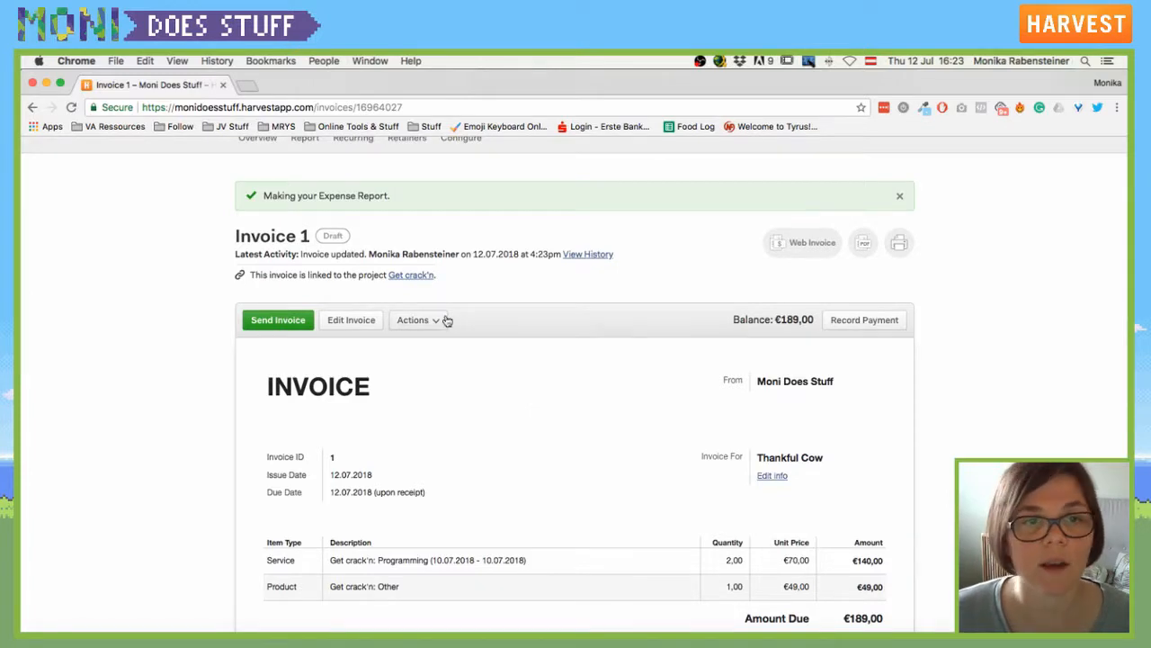
left_click(297, 325)
scroll(347, 326, "down", 3)
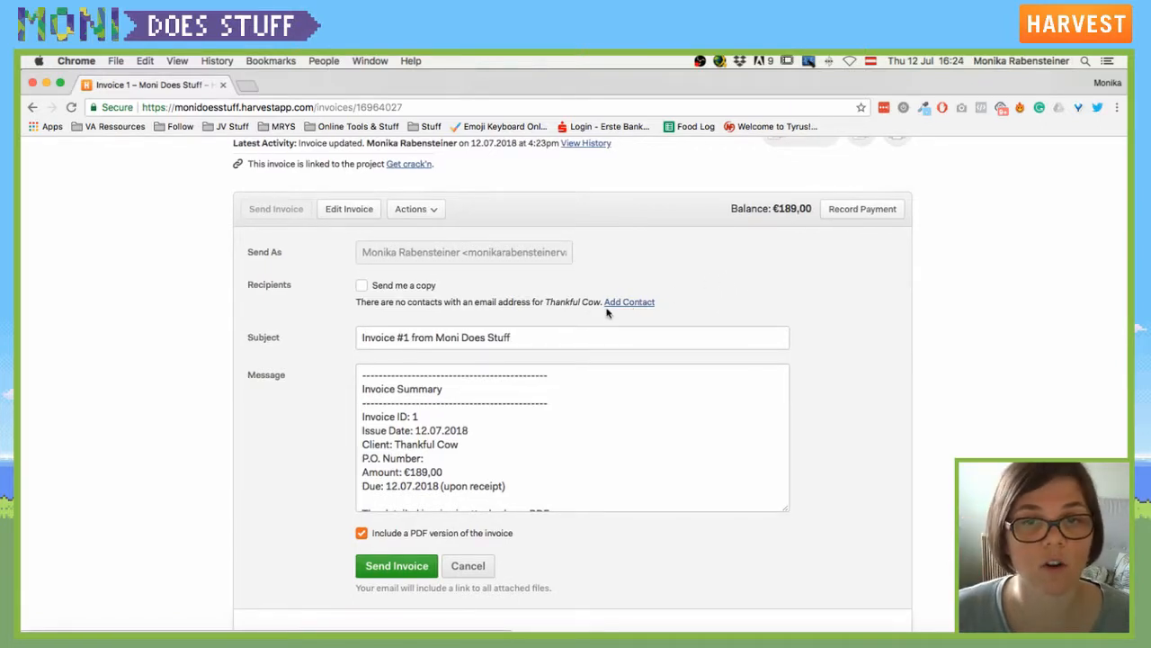
Reopen the invoice for editing, look through its details and line items, and save it.
left_click(355, 214)
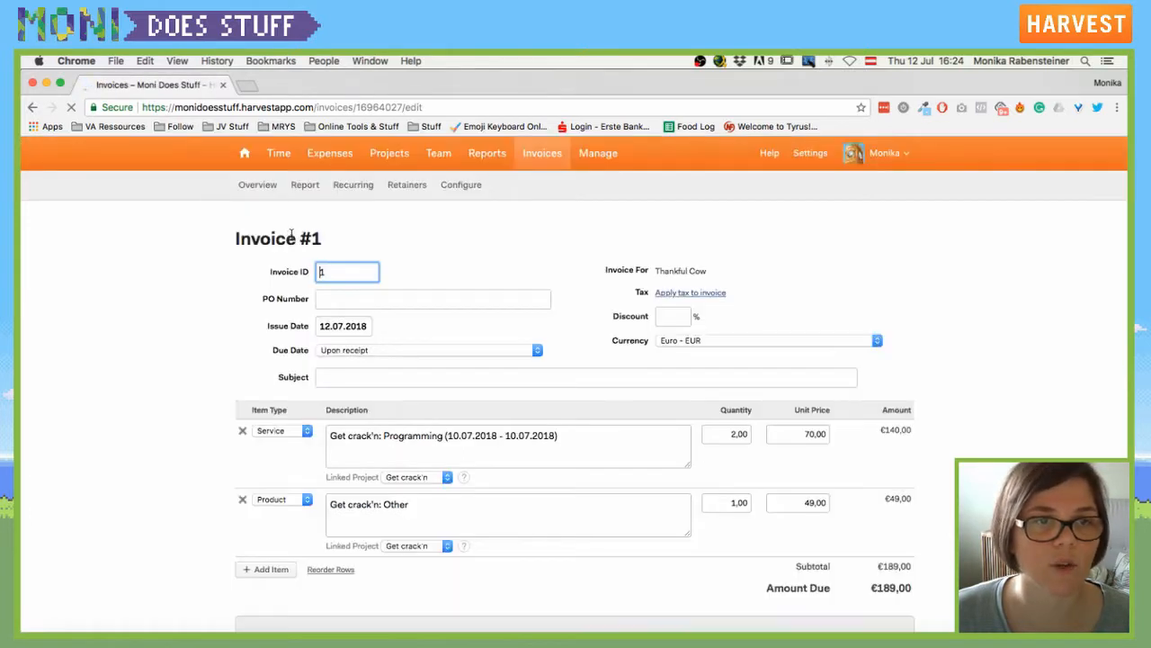
scroll(305, 407, "down", 5)
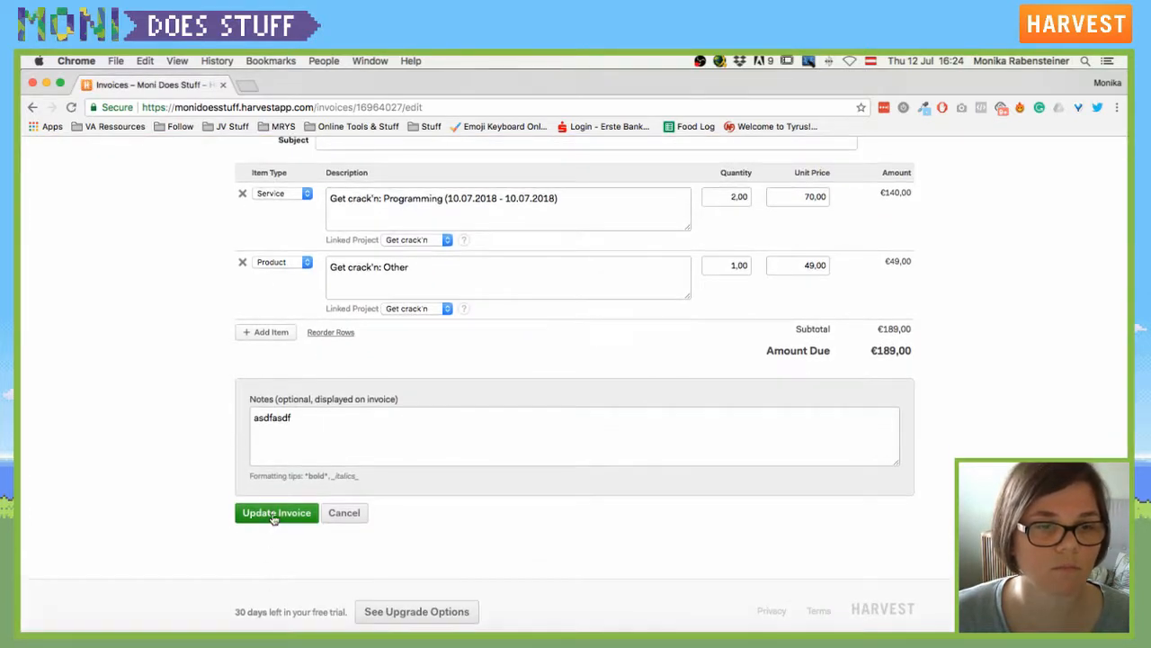
left_click(275, 514)
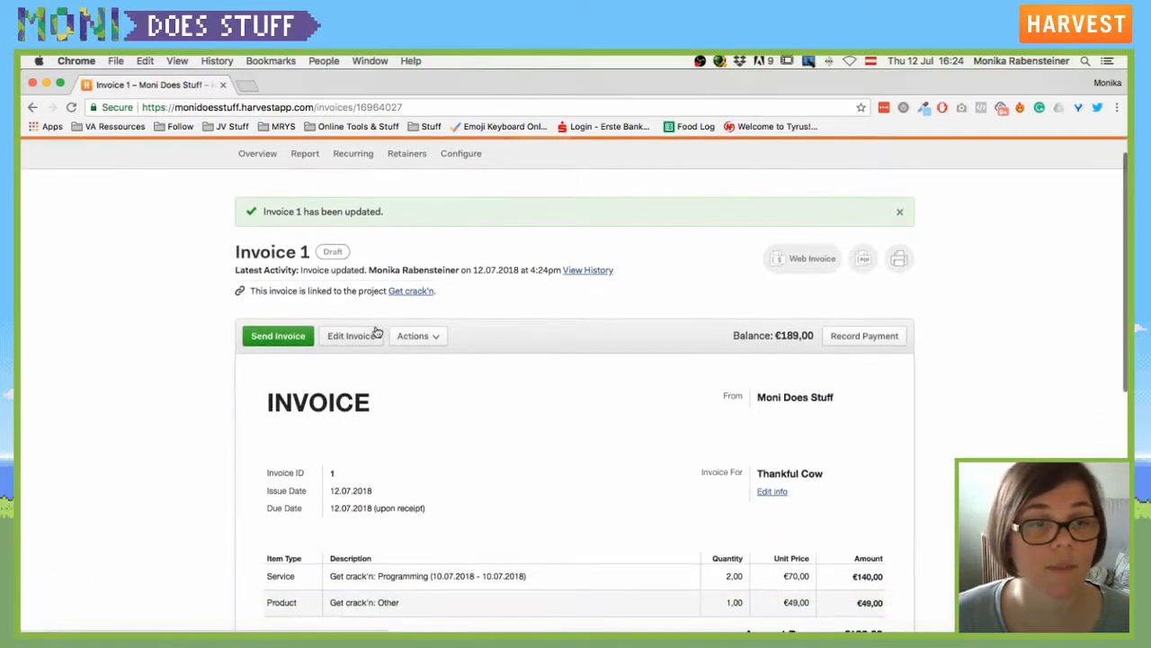
Return to the form for sending the invoice and open the new contact form for Thankful Cow from it.
left_click(267, 336)
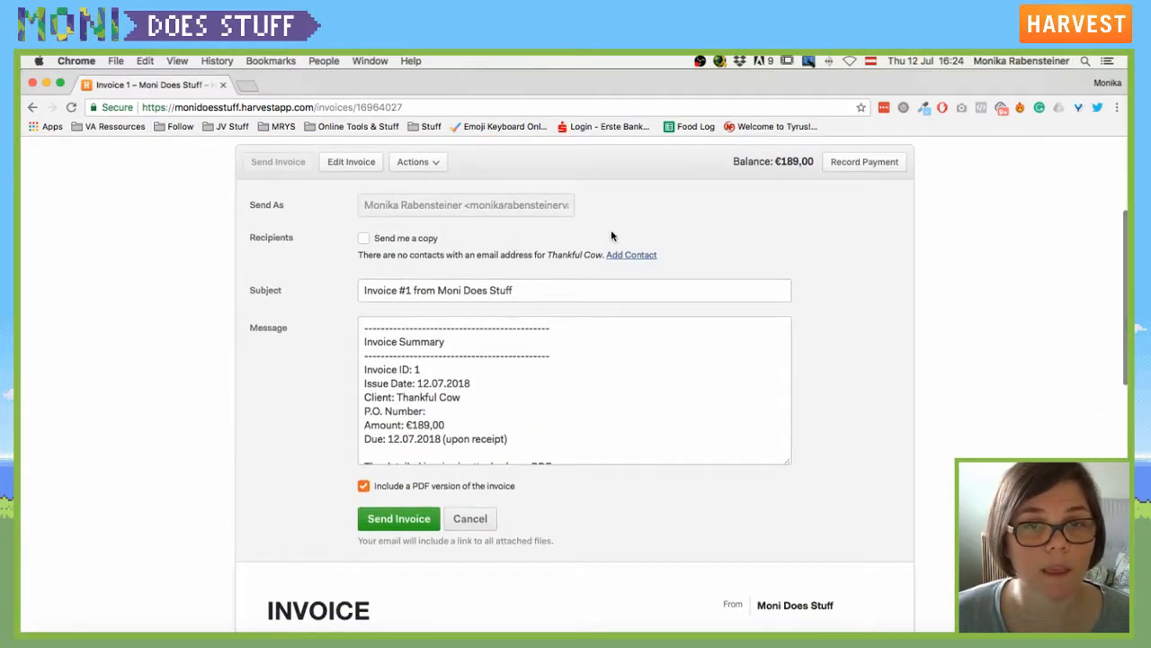
left_click(626, 255)
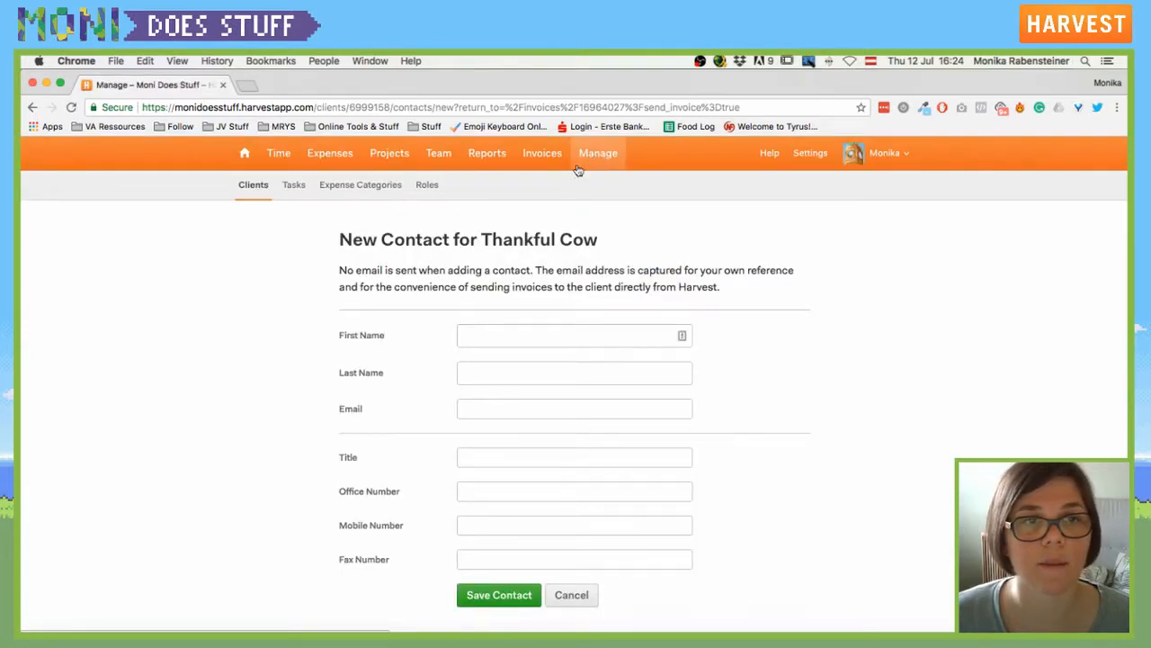
Open the Thankful Cow record among the managed clients, look over its address and currency fields, and save it.
left_click(590, 157)
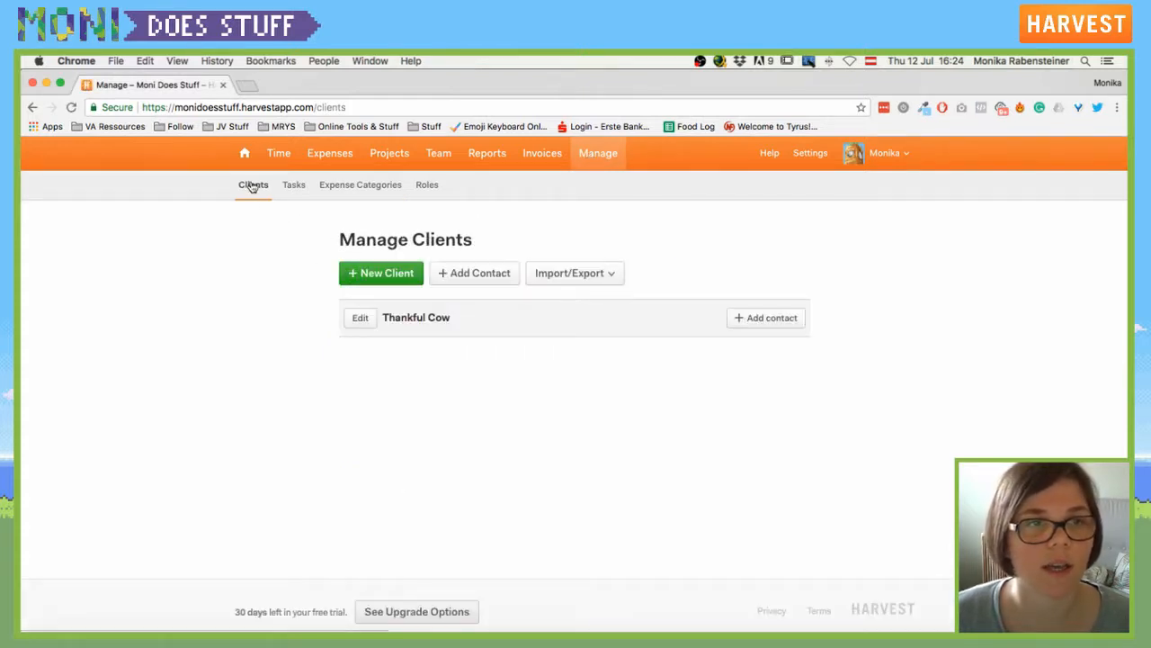
left_click(360, 319)
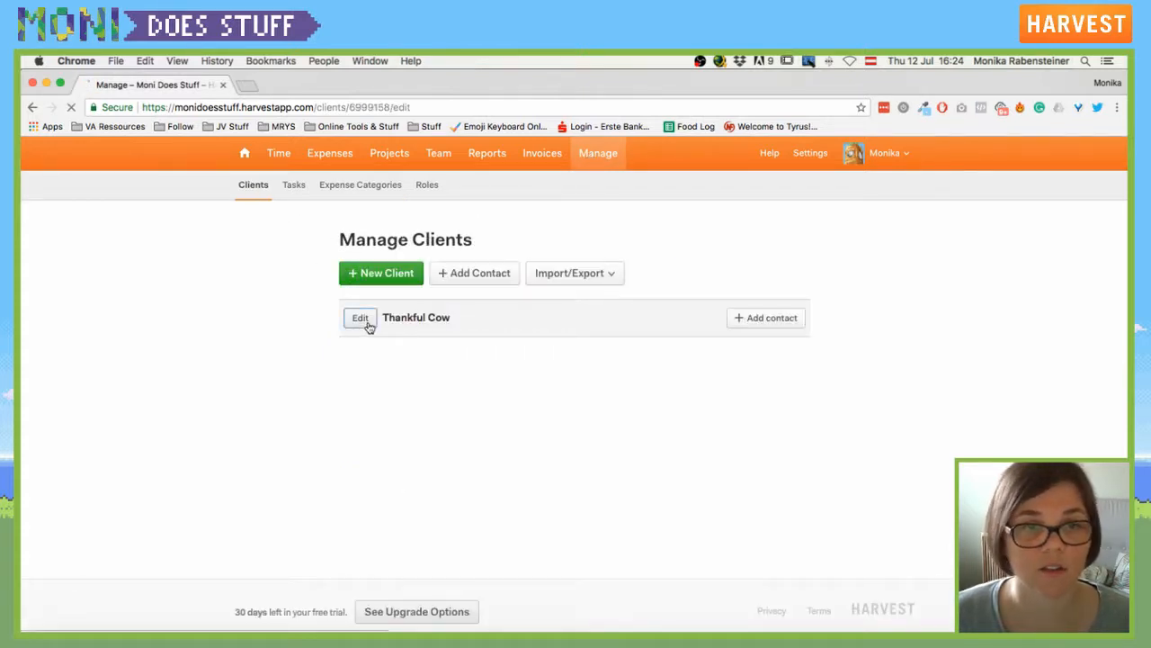
left_click(400, 354)
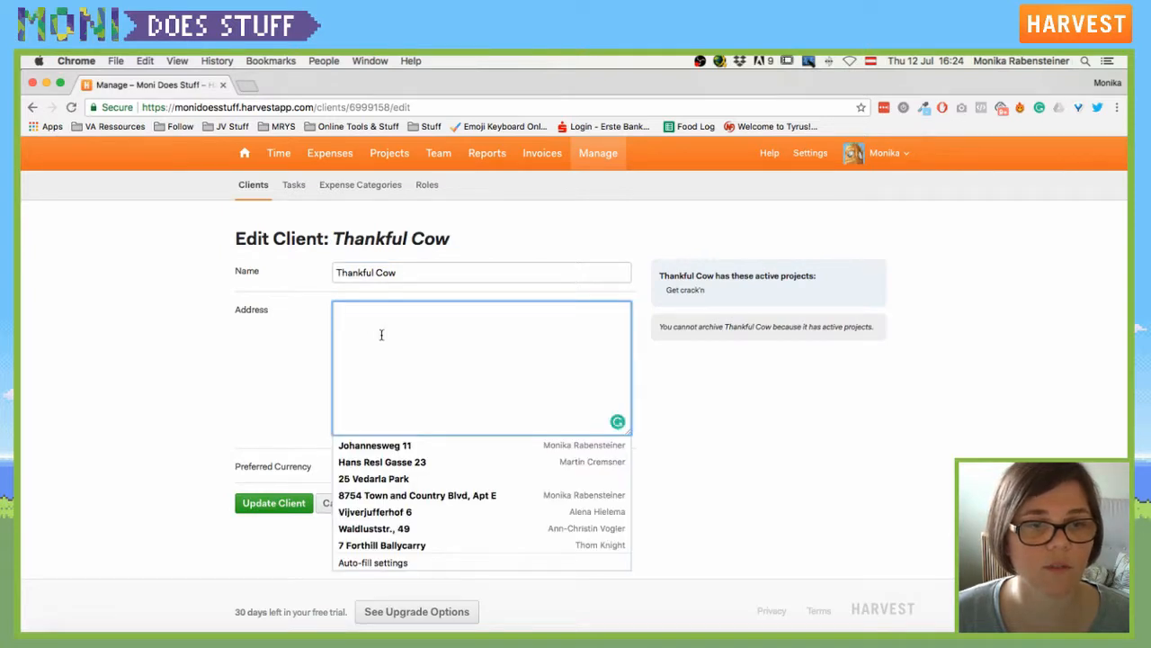
left_click(275, 354)
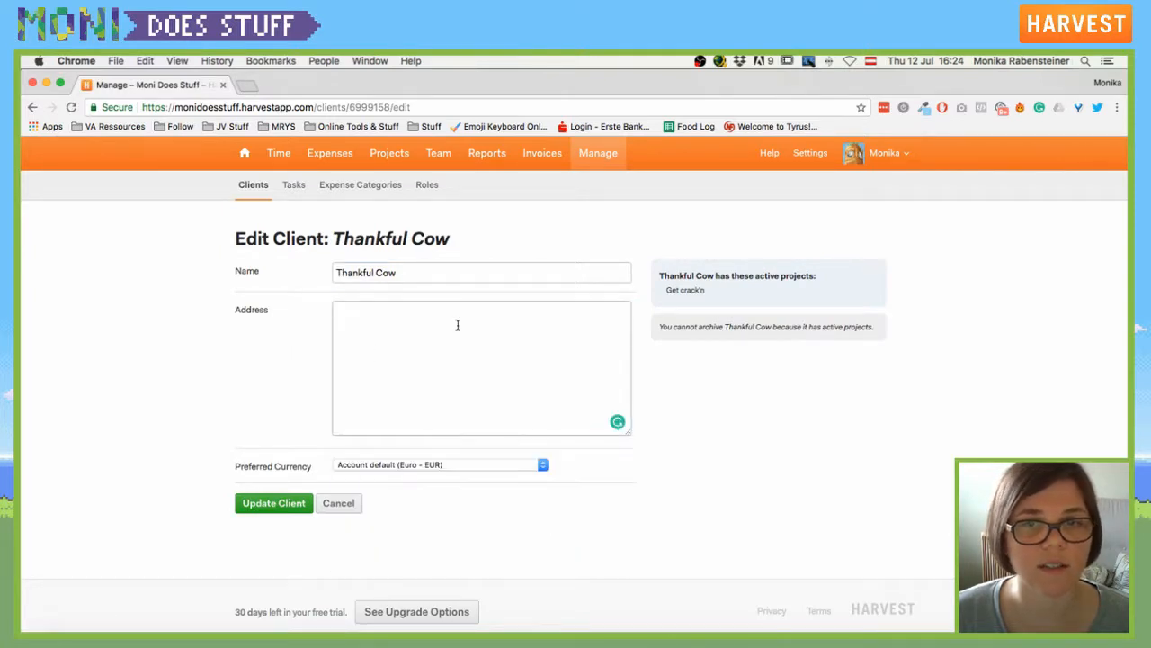
left_click(279, 505)
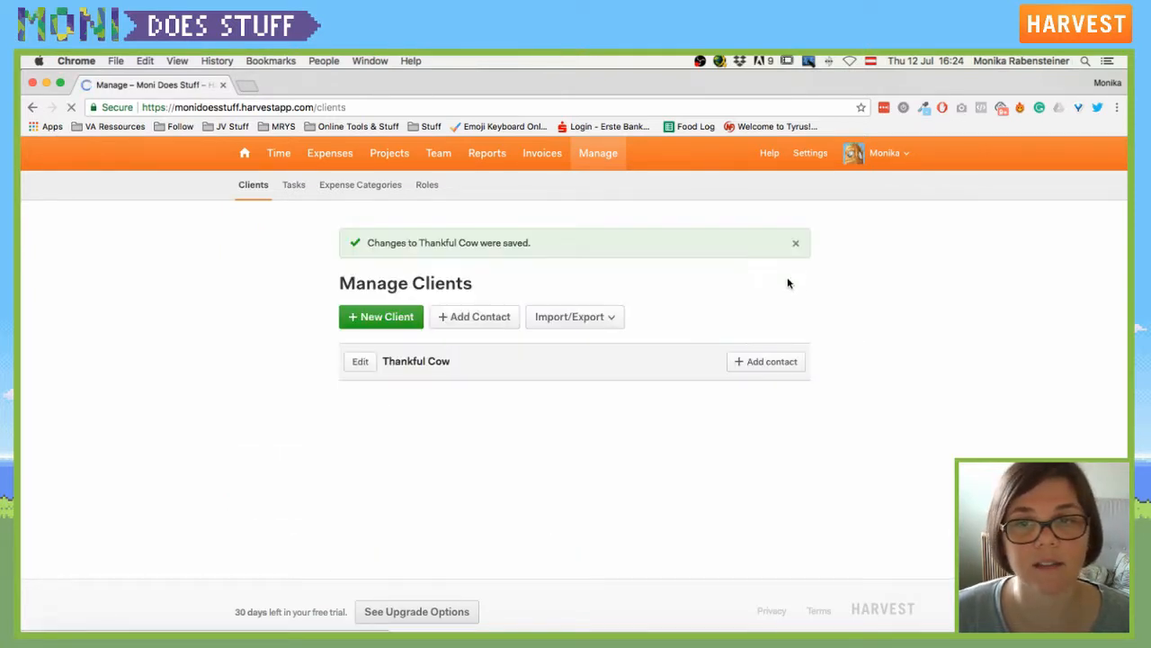
Open a new contact form for Thankful Cow from the client list and examine its name, email and phone fields.
left_click(766, 361)
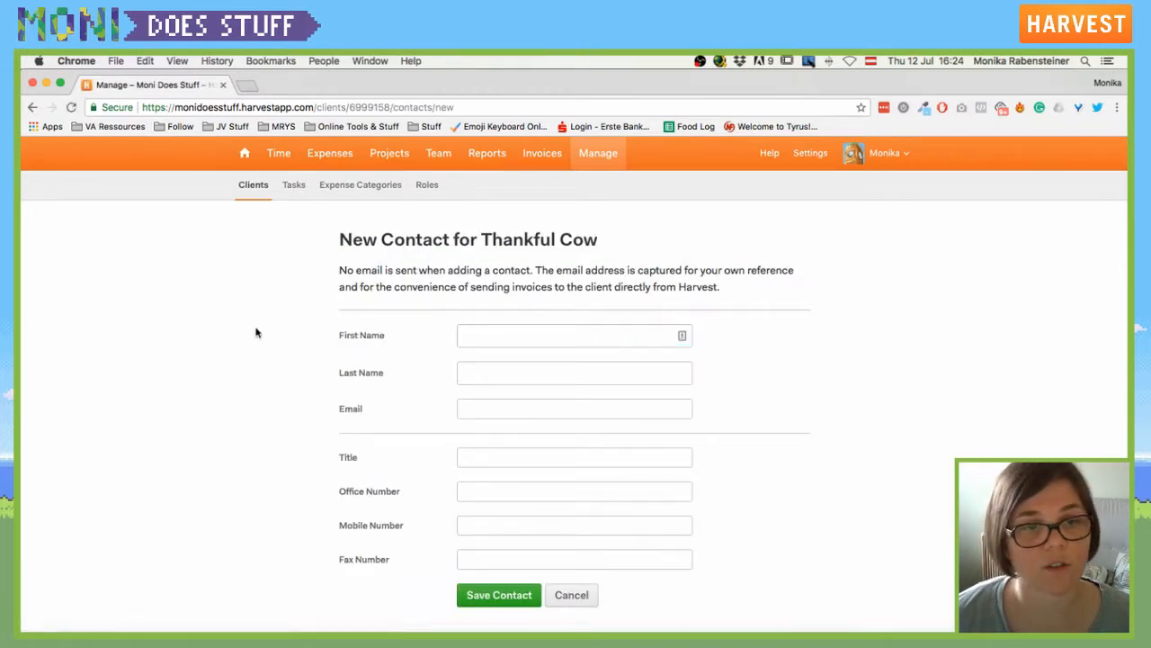
left_click(413, 333)
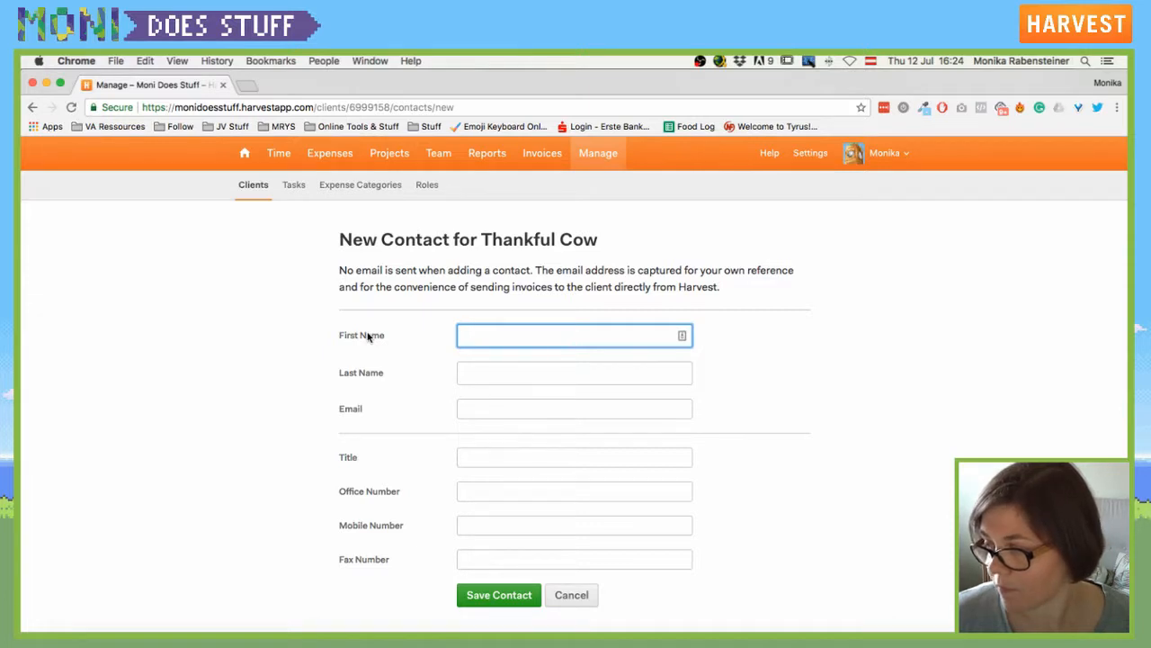
scroll(272, 324, "down", 2)
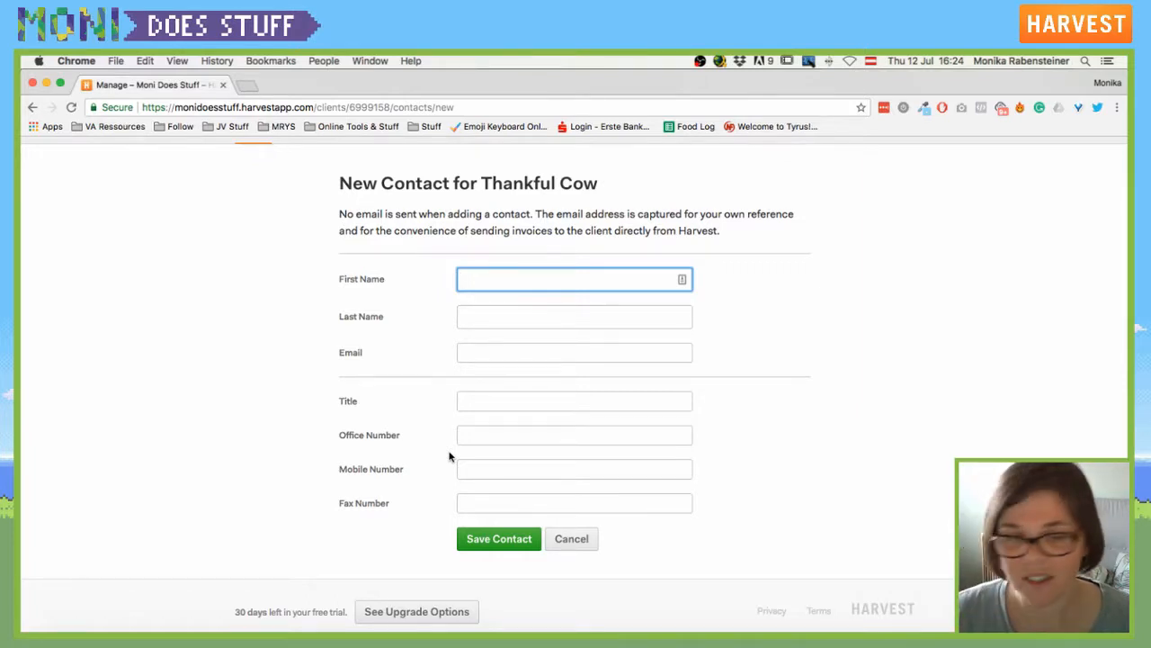
scroll(432, 354, "up", 2)
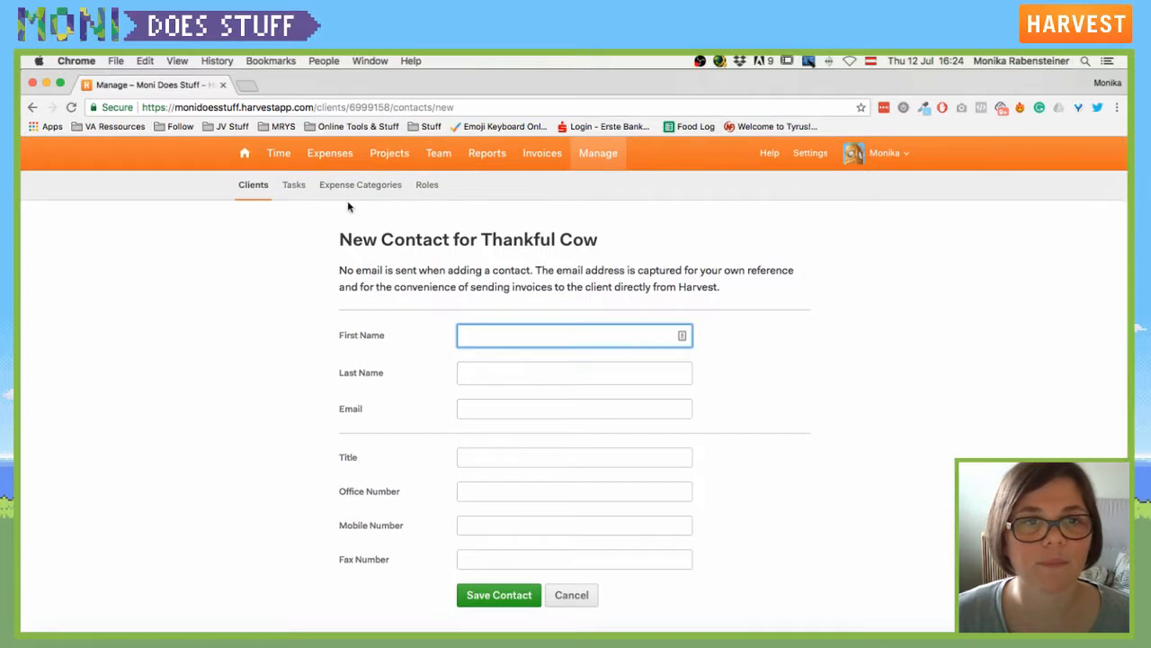
Look over the management pages for tasks, roles and expense categories.
left_click(284, 187)
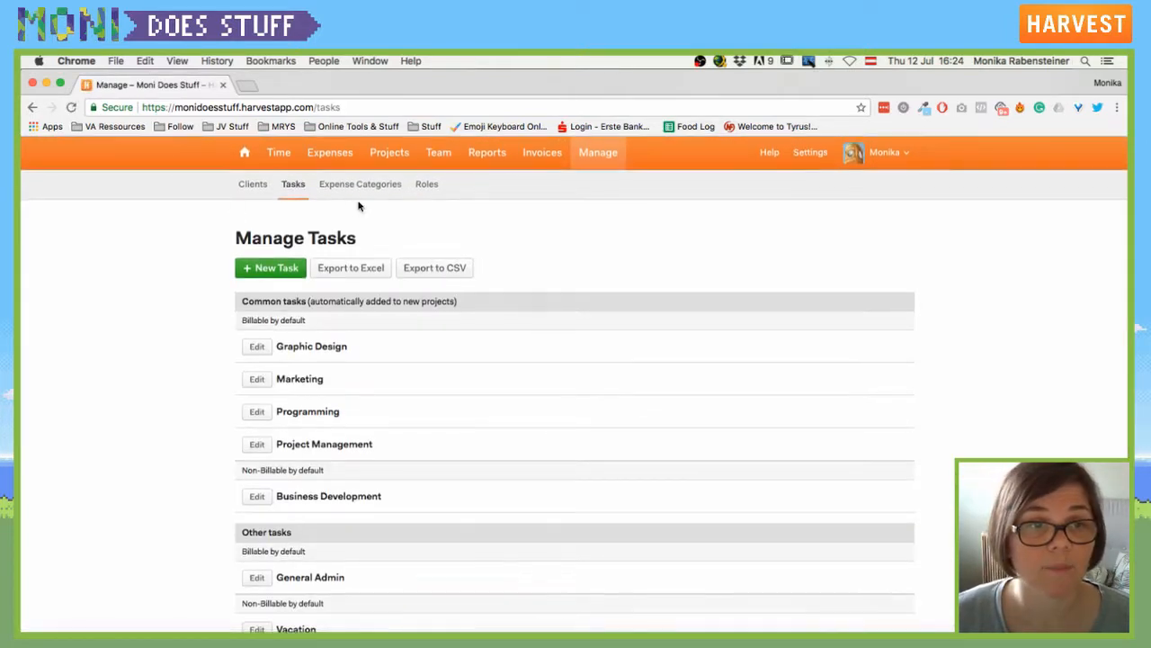
scroll(159, 438, "down", 3)
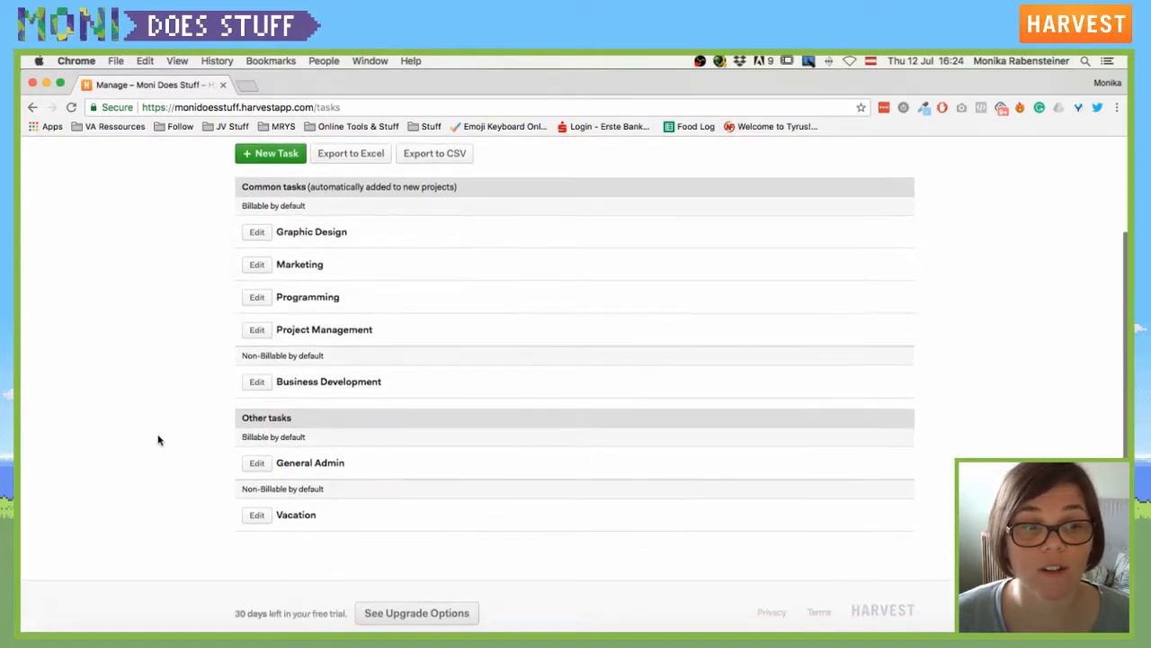
scroll(158, 439, "up", 3)
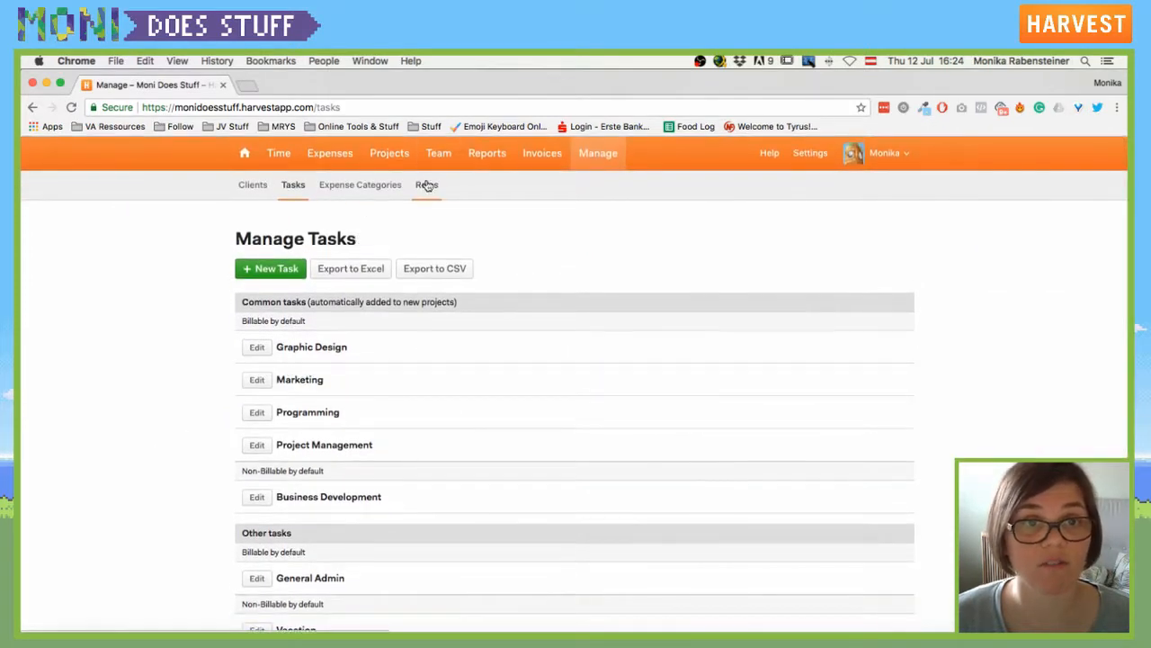
left_click(425, 197)
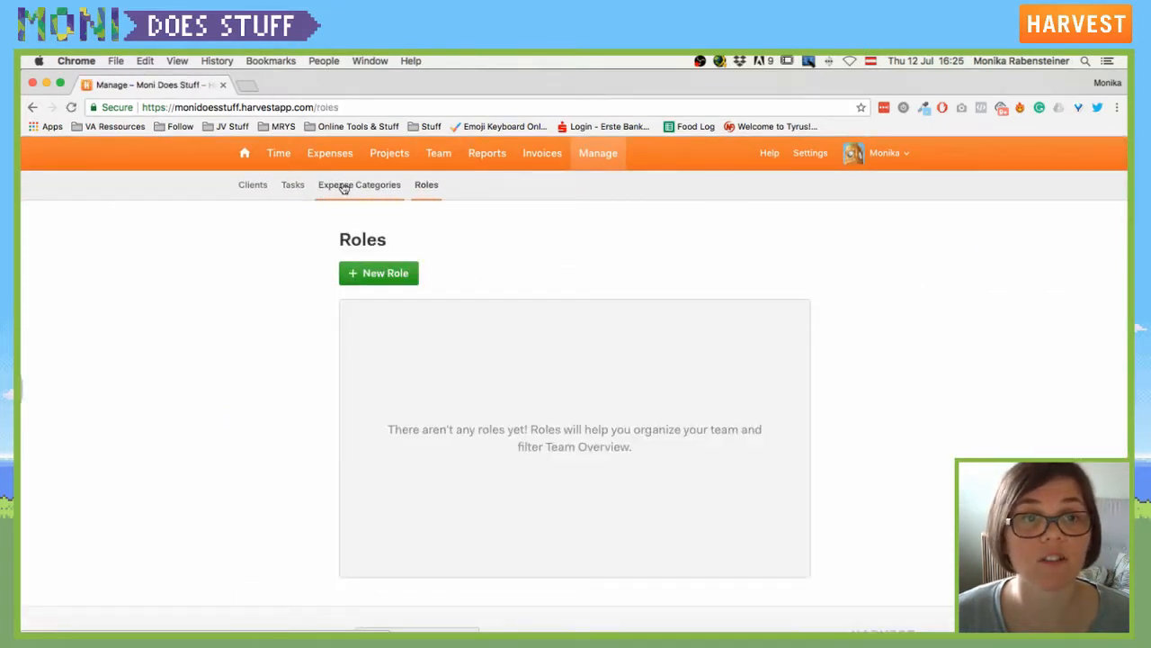
left_click(355, 189)
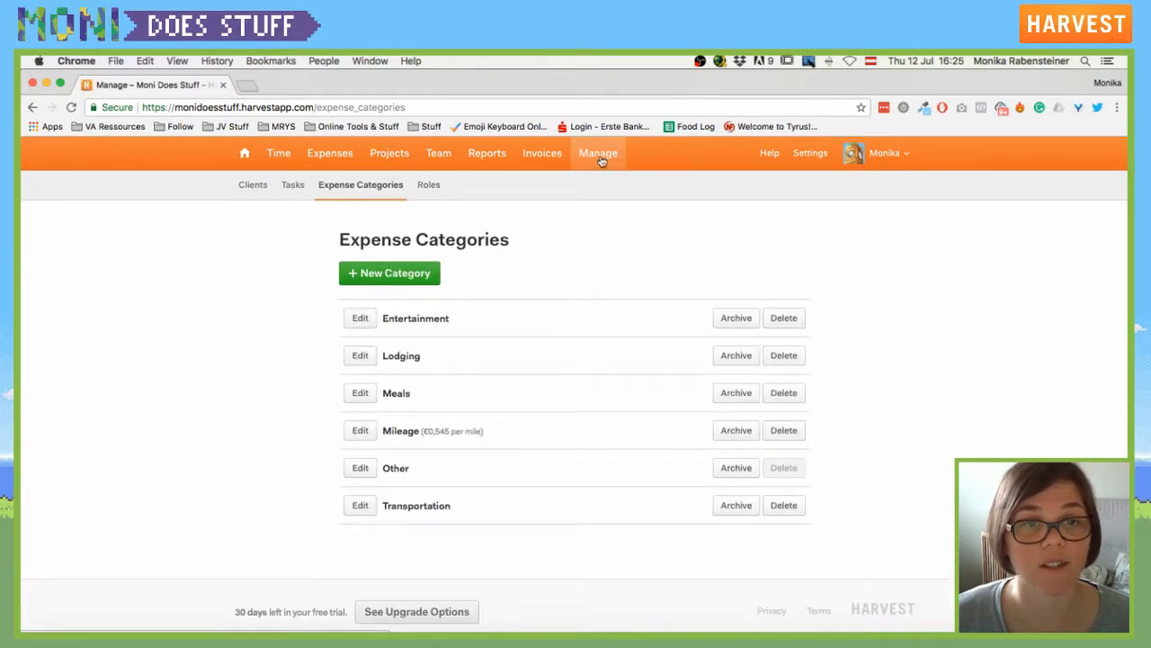
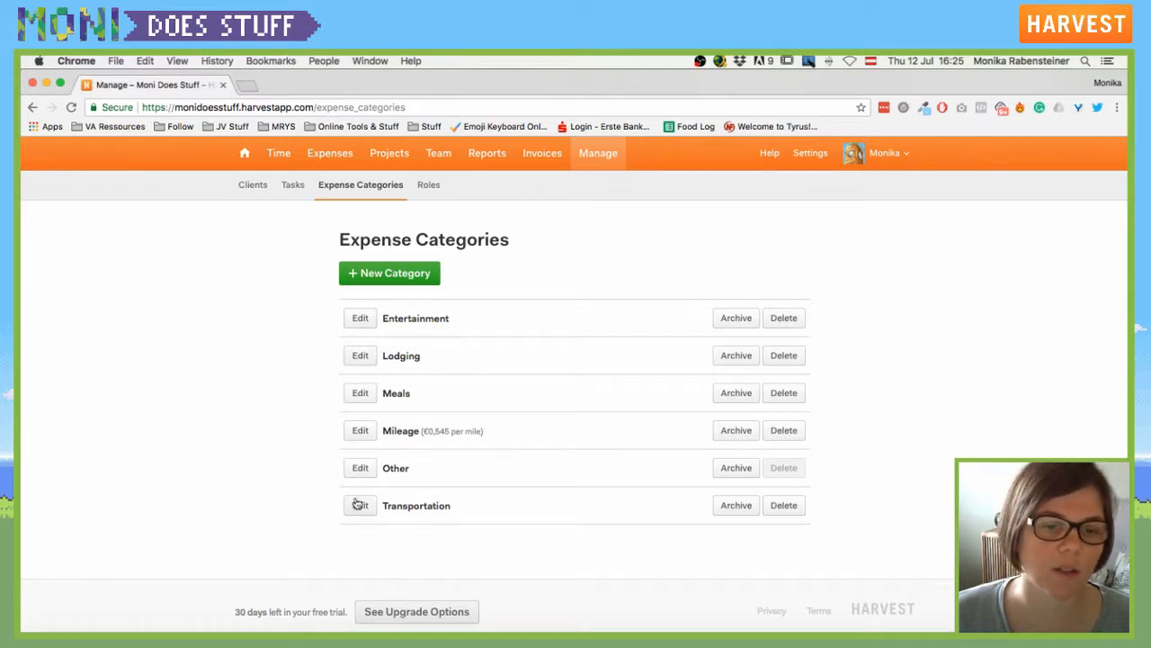
Add an expense category named Stock Photography without a unit price and save it.
left_click(402, 273)
left_click(405, 329)
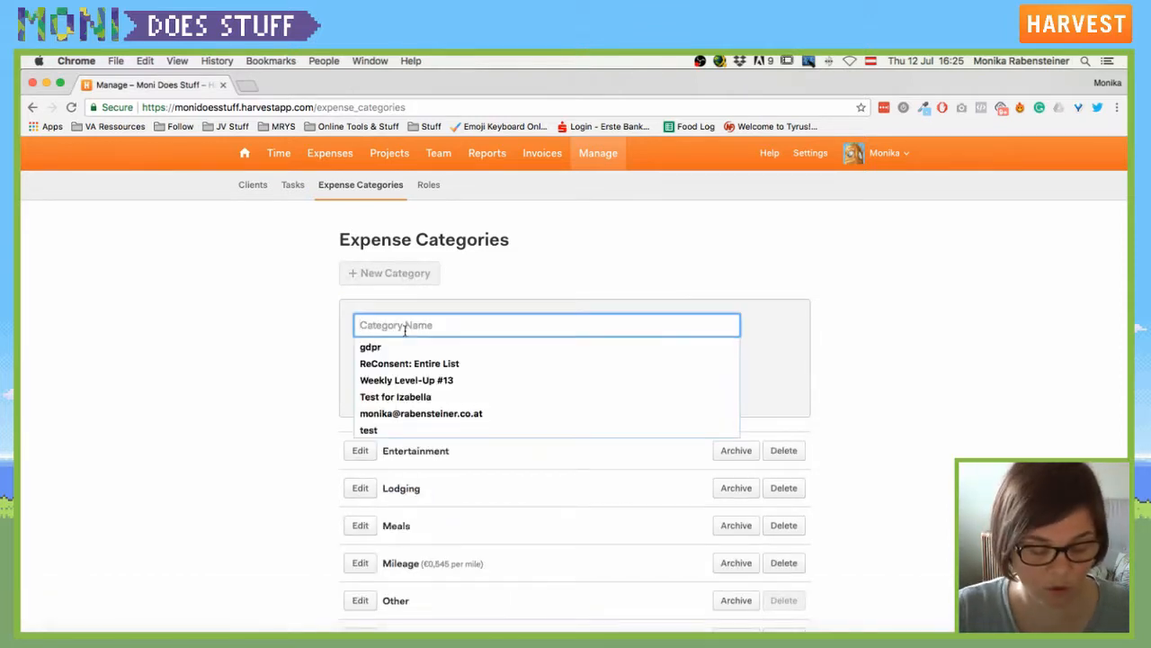
type("Stock")
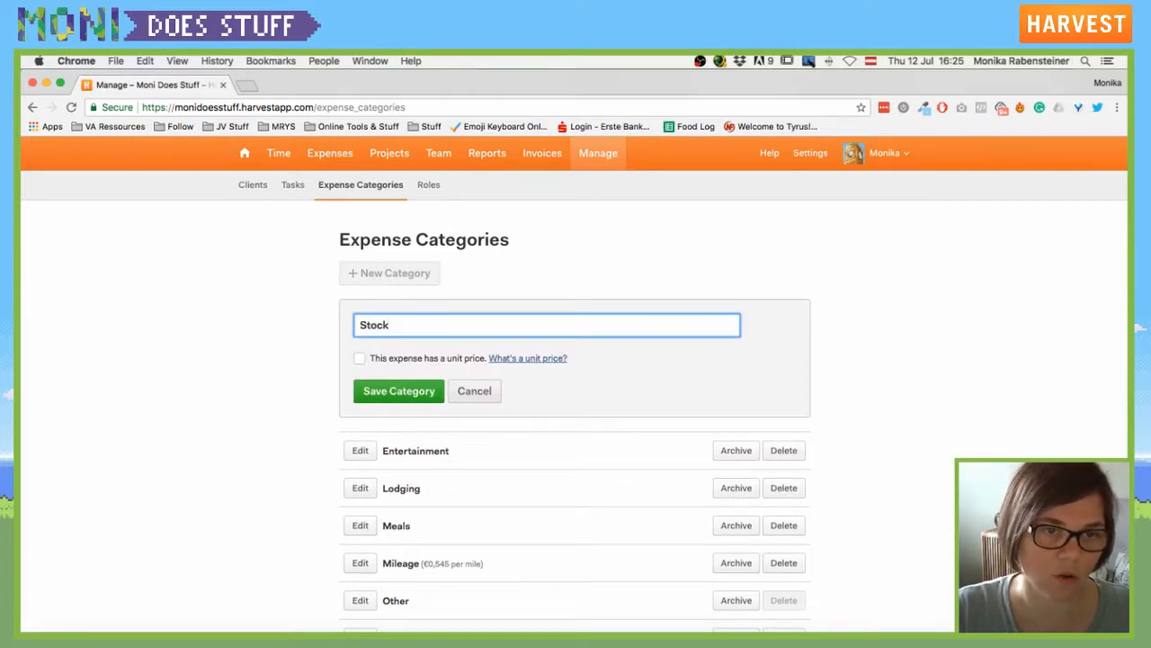
type(" Photography")
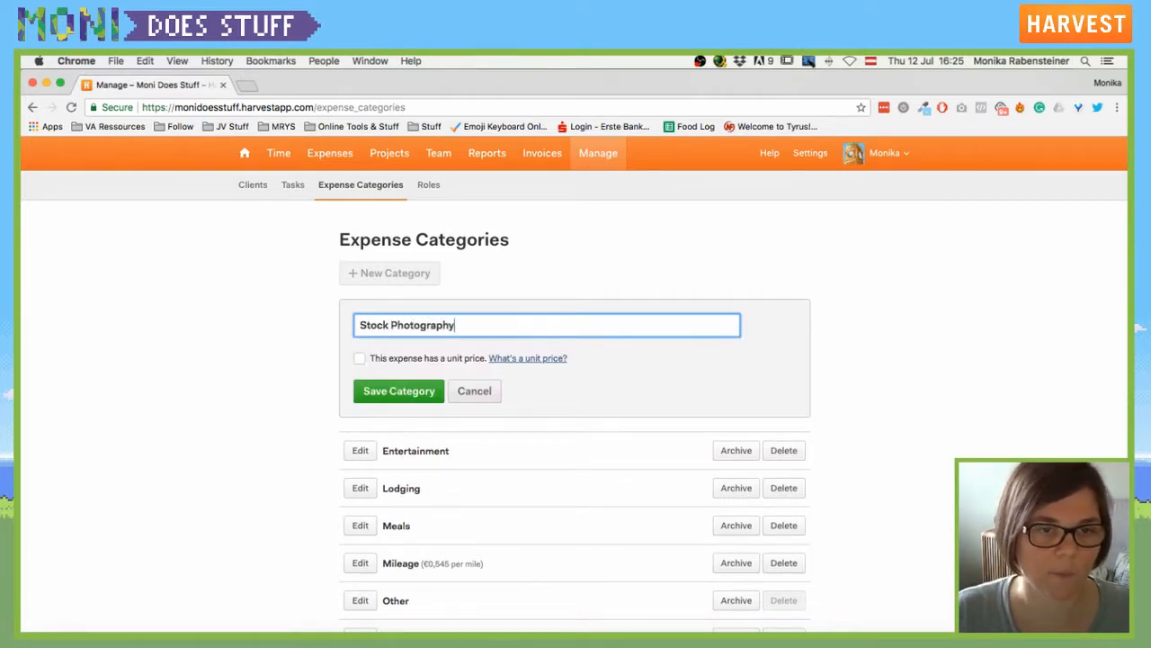
left_click(360, 359)
left_click(360, 358)
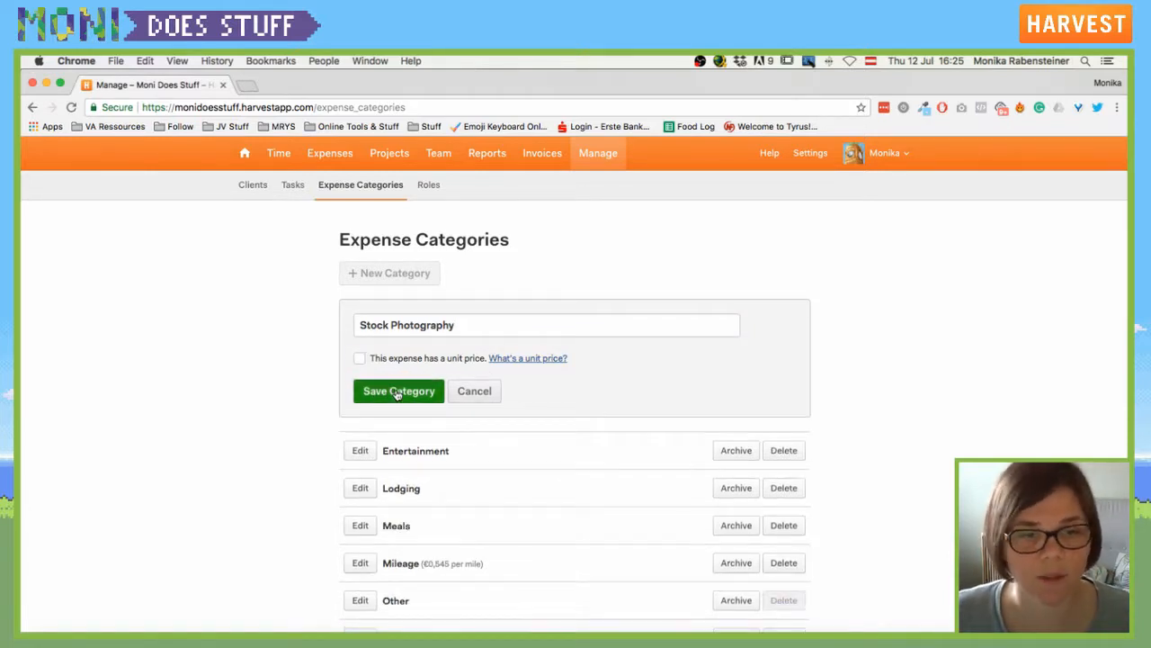
left_click(398, 391)
Check the Mileage category's rate and look over the management pages for clients and tasks.
scroll(320, 387, "down", 3)
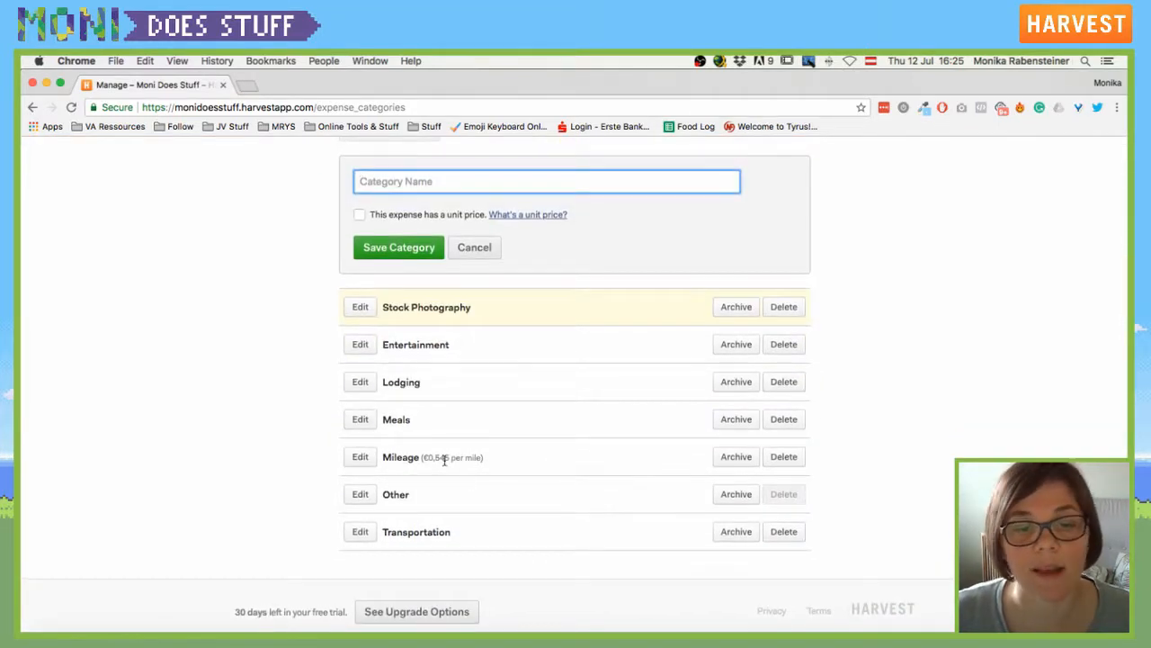
left_click_drag(428, 457, 482, 457)
left_click(482, 457)
scroll(243, 298, "up", 3)
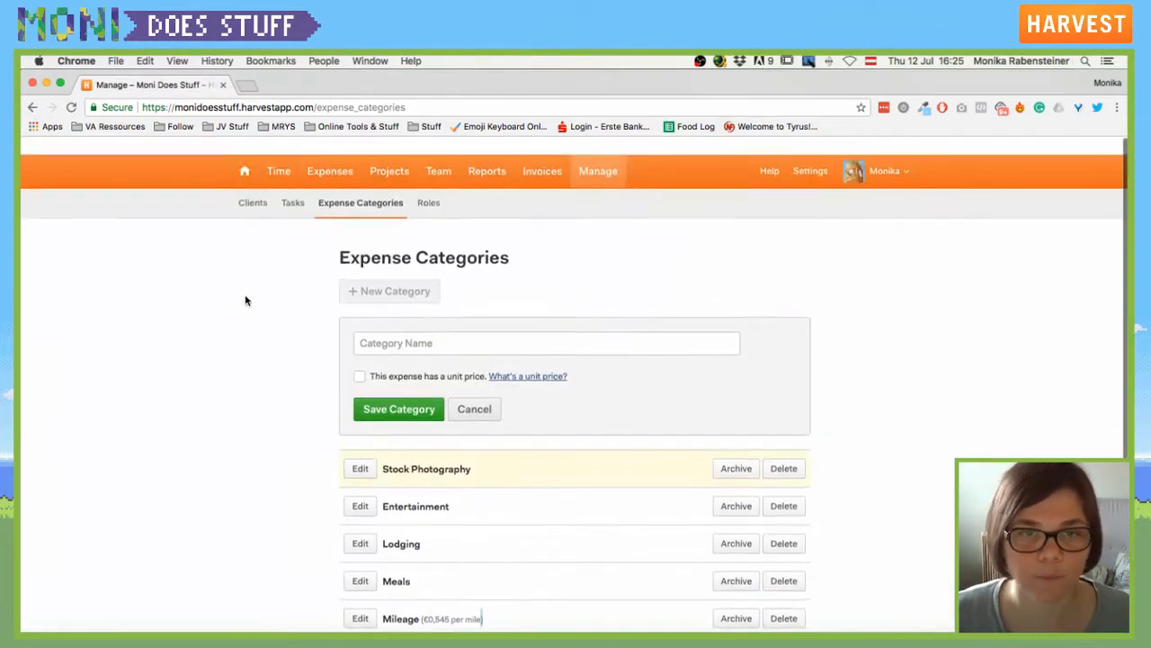
left_click(807, 159)
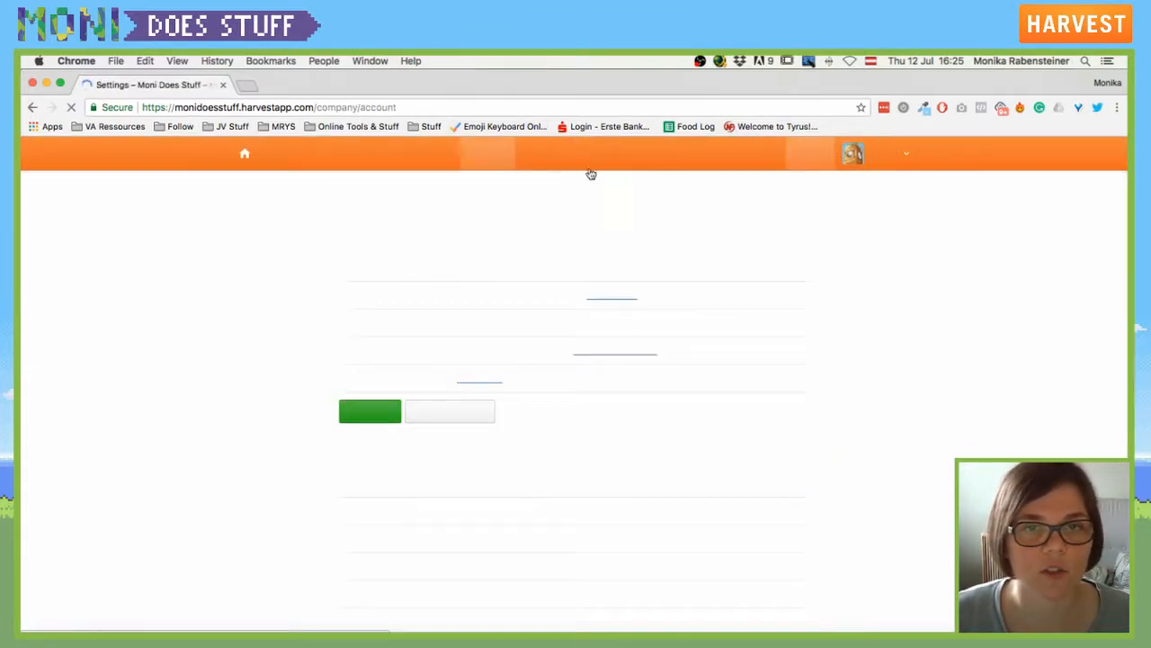
left_click(597, 154)
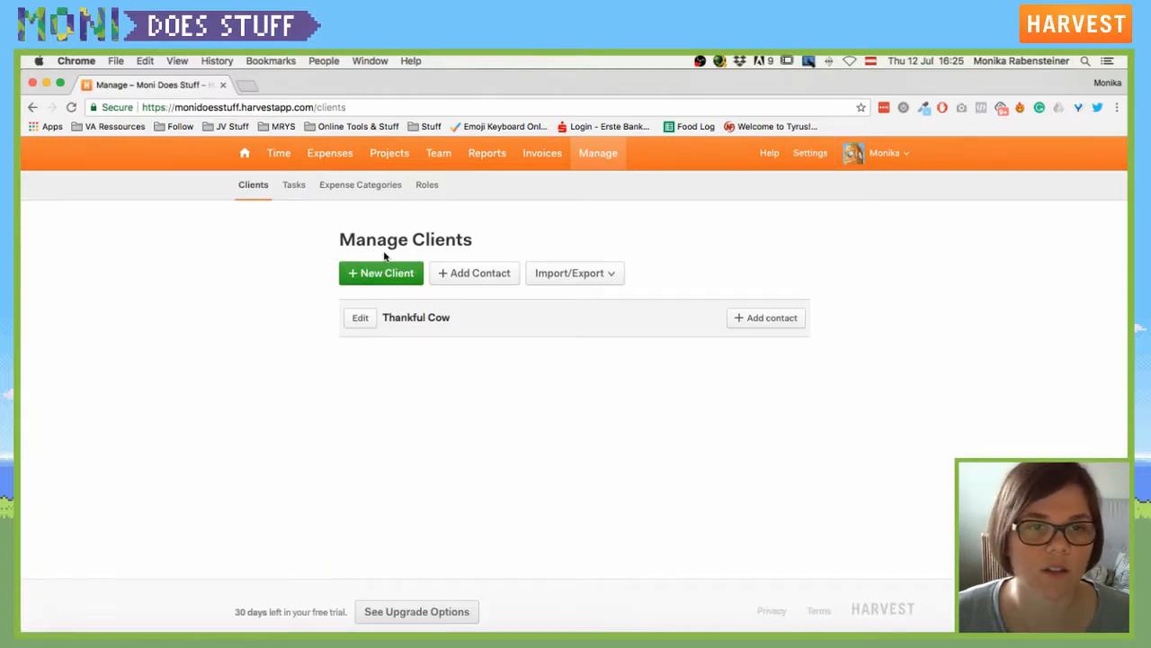
left_click(293, 187)
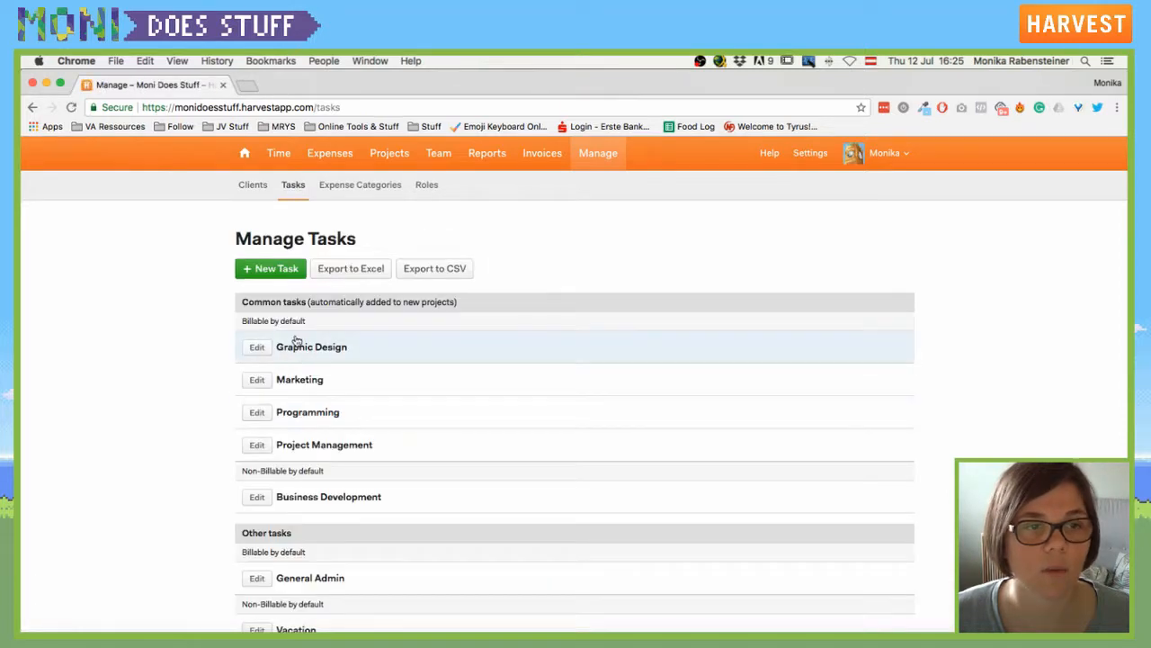
scroll(302, 333, "down", 3)
scroll(301, 333, "up", 3)
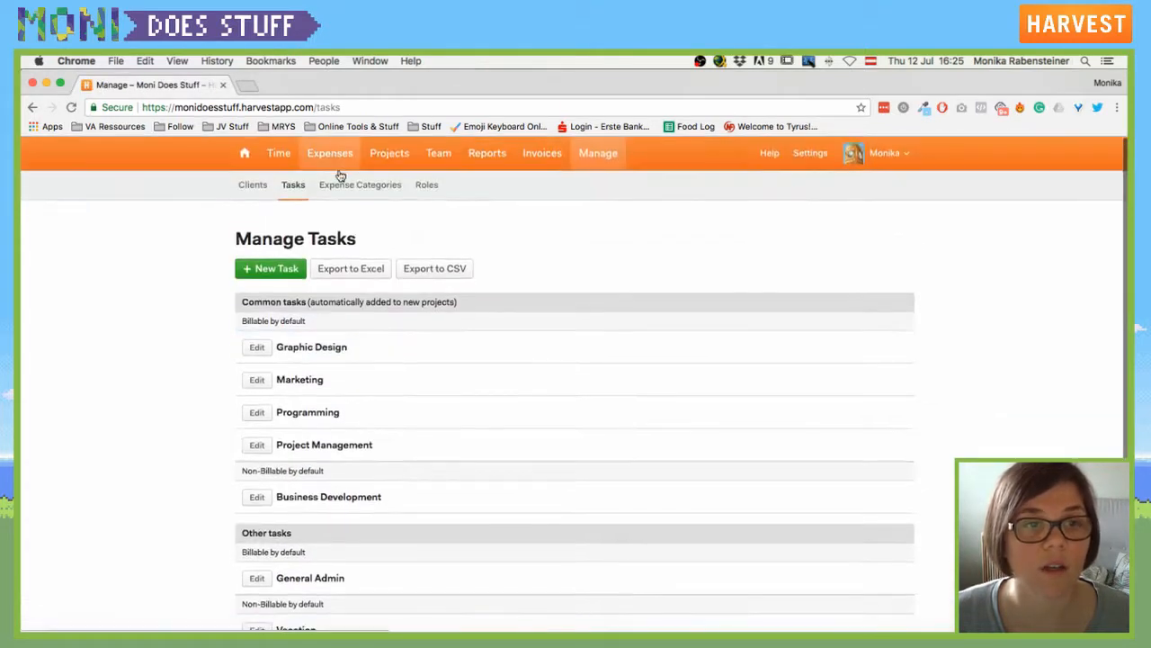
scroll(336, 576, "down", 3)
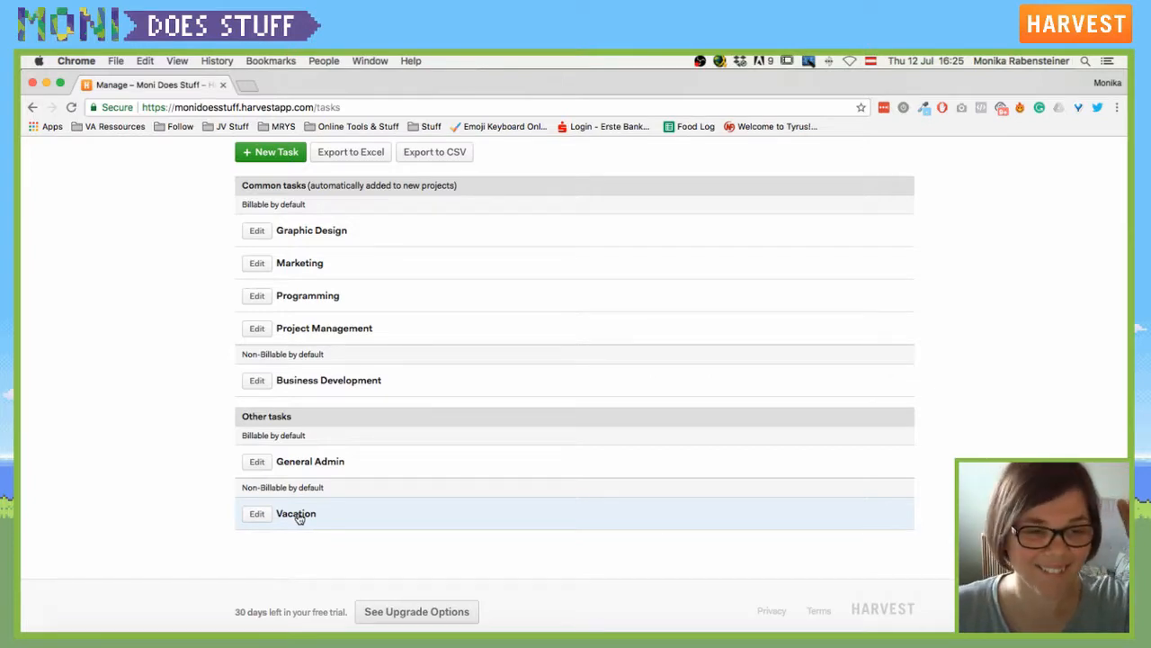
scroll(299, 518, "up", 3)
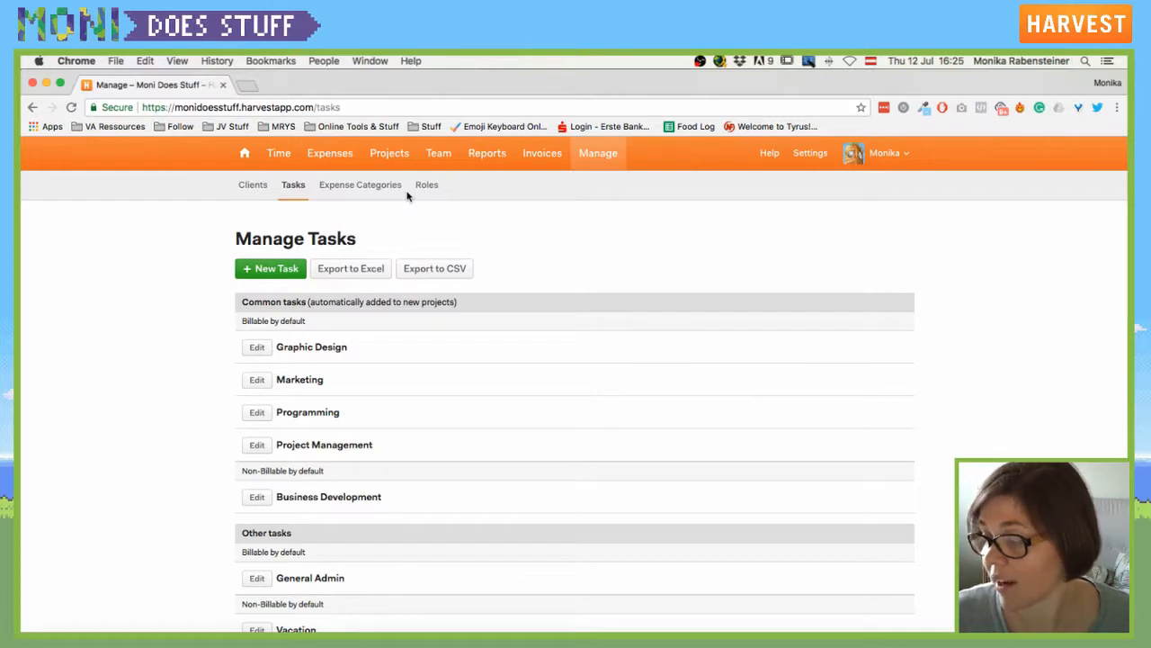
Revisit the expense categories and roles pages, and view the new role form without creating a role.
left_click(345, 186)
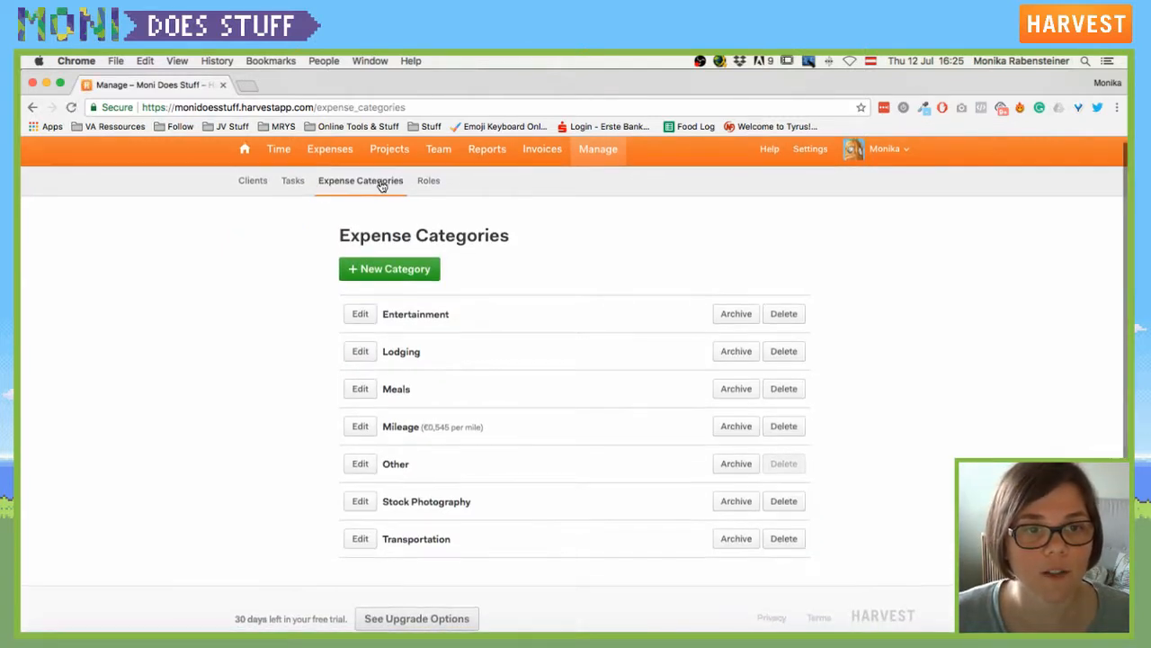
left_click(430, 183)
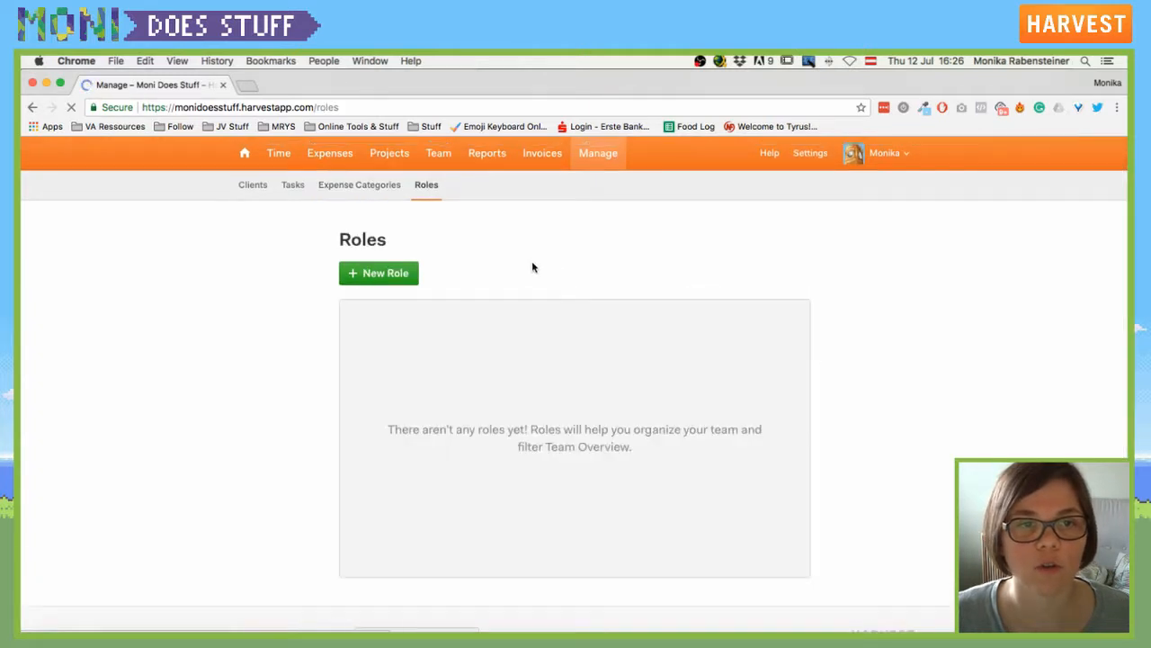
left_click(392, 272)
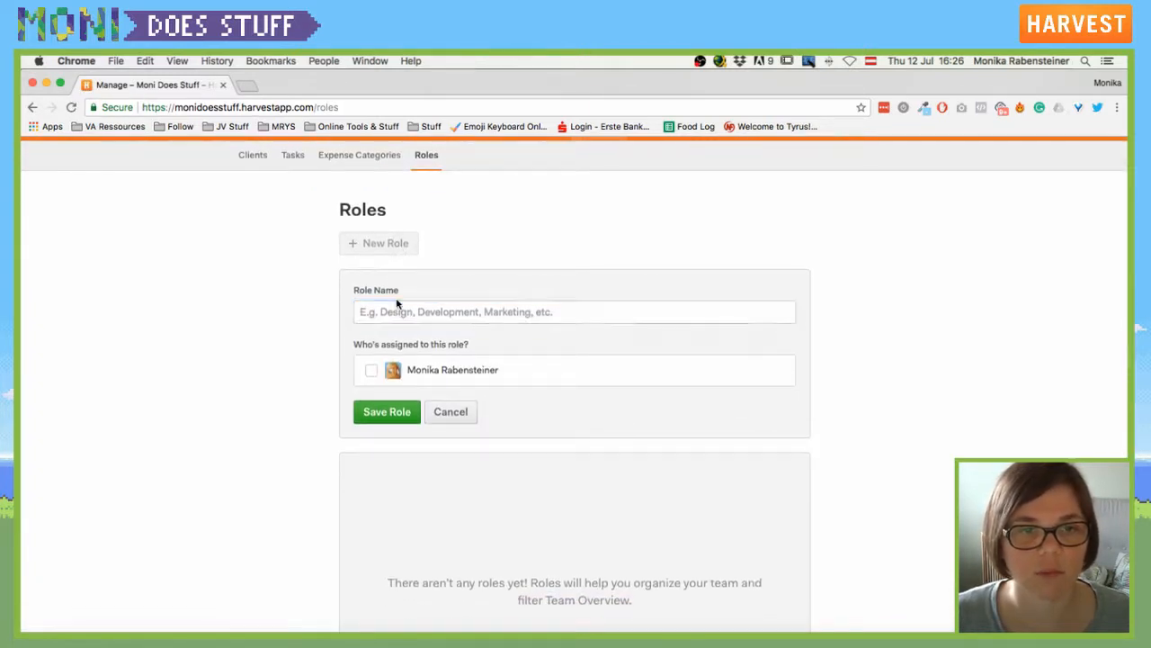
scroll(429, 319, "down", 2)
left_click(452, 252)
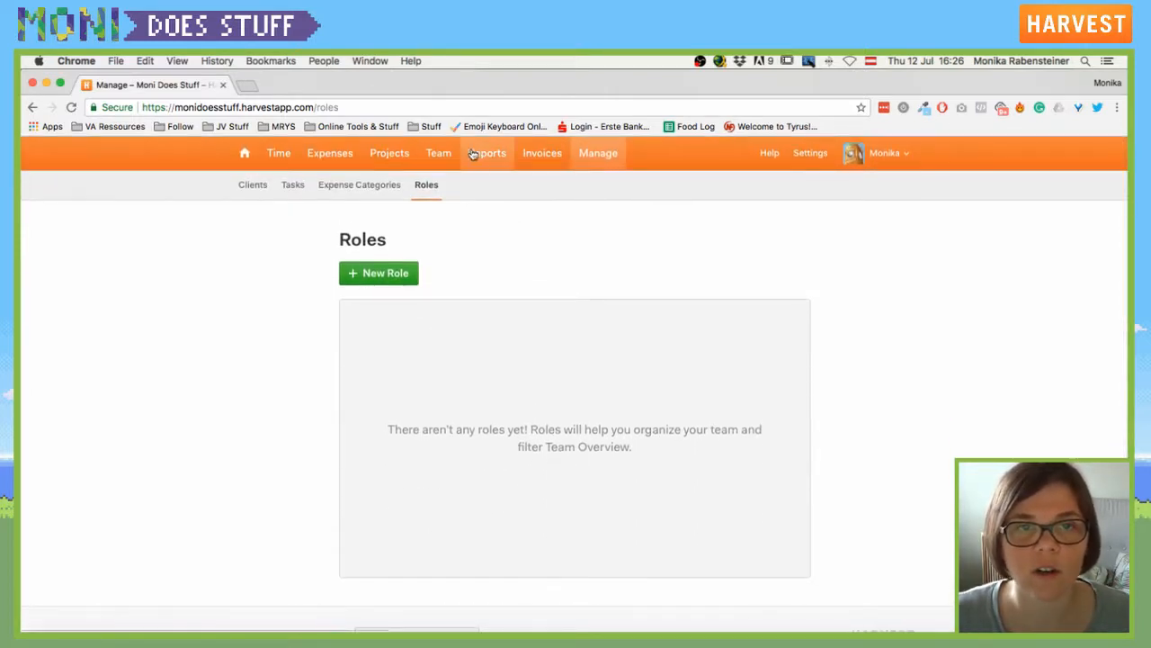
Open the account user's own profile and look over its basic info and assigned projects.
left_click(886, 155)
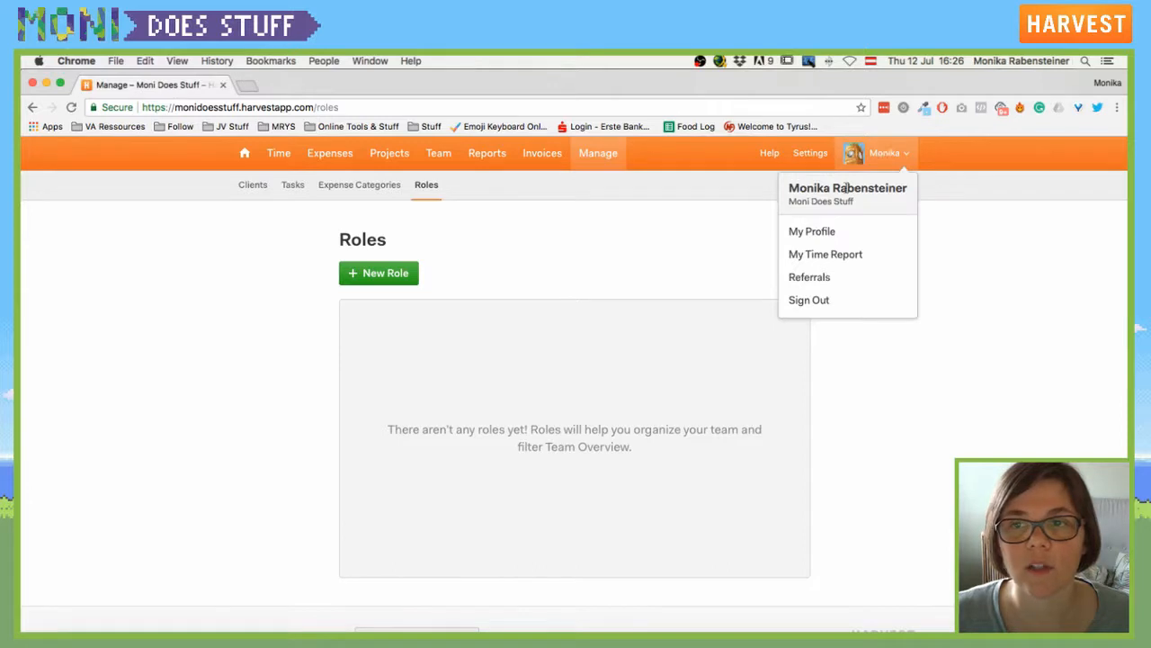
left_click(825, 241)
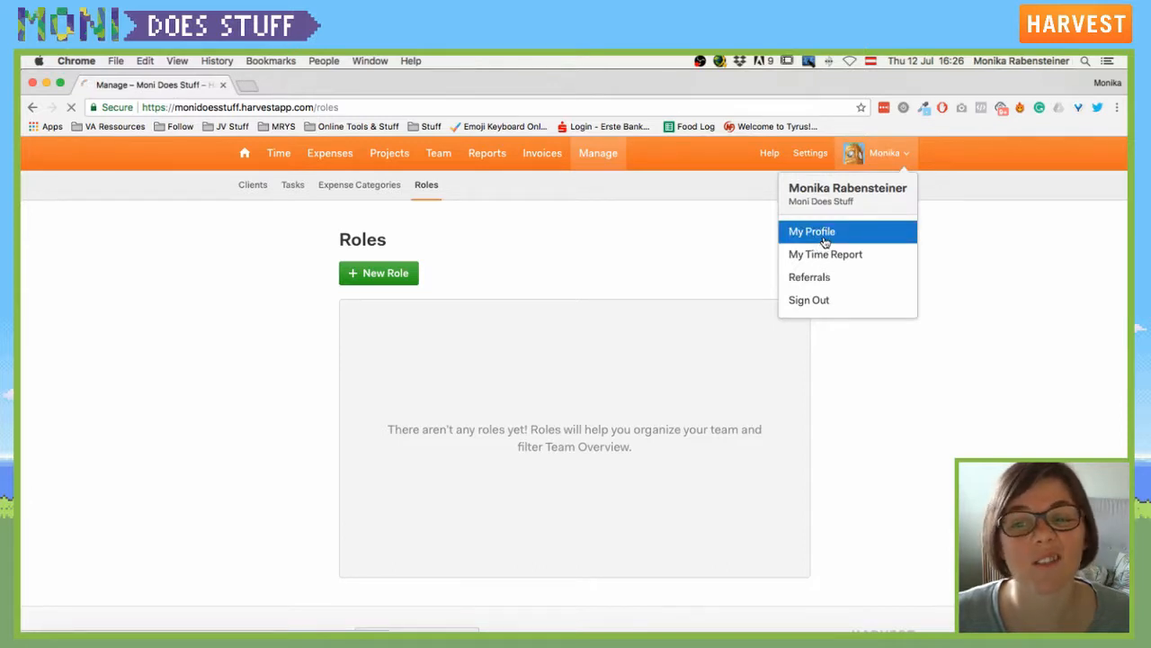
scroll(467, 325, "down", 3)
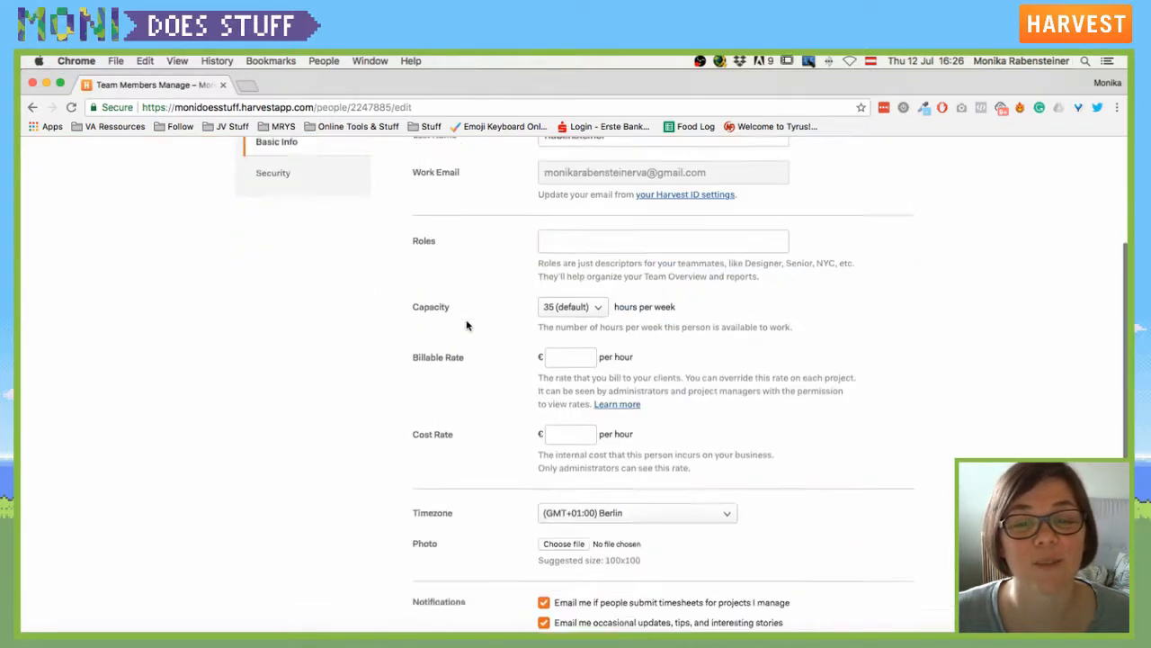
scroll(462, 321, "up", 5)
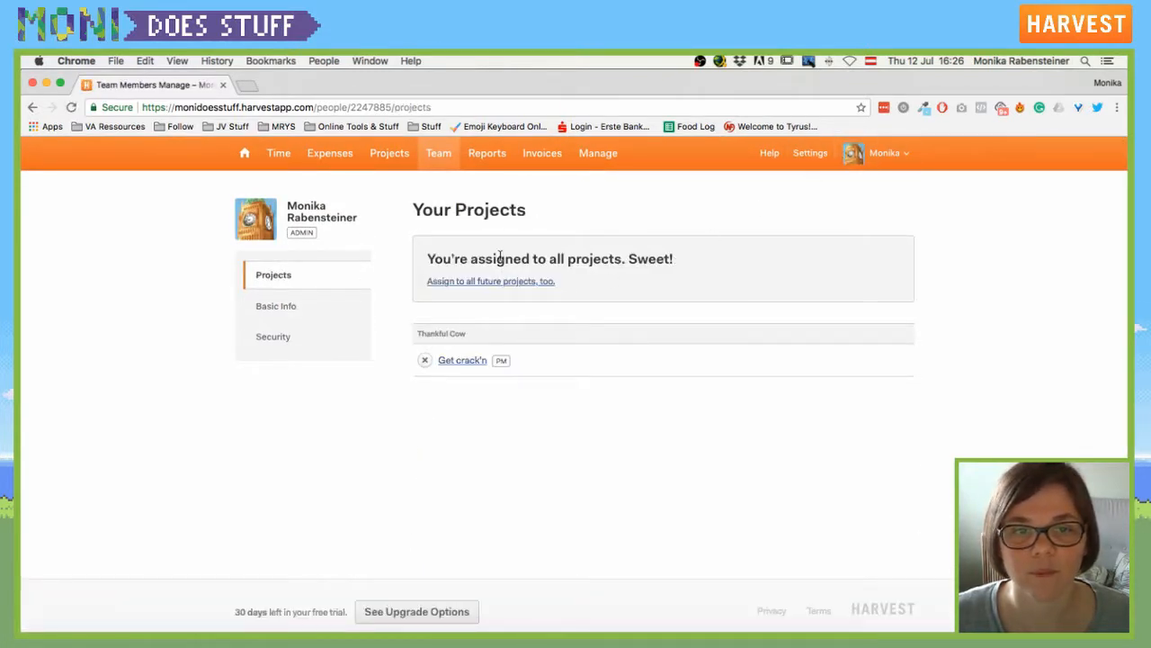
left_click(885, 163)
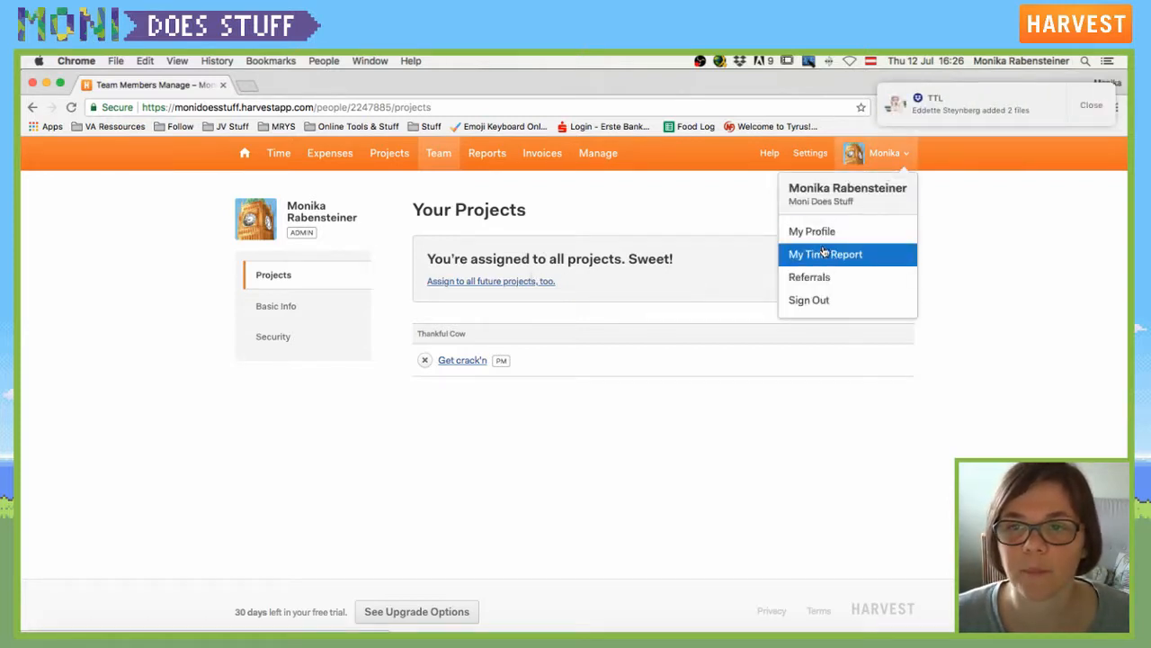
Change the account's color scheme to olive green in the account preferences and save them.
left_click(811, 156)
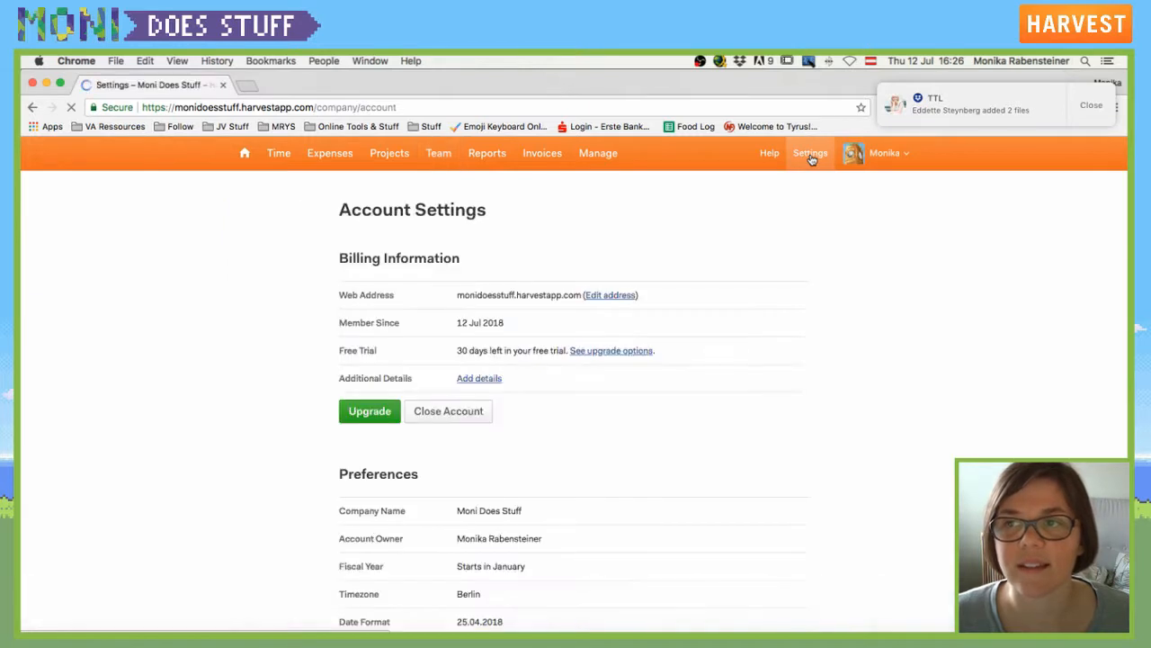
left_click(1079, 108)
scroll(159, 358, "down", 10)
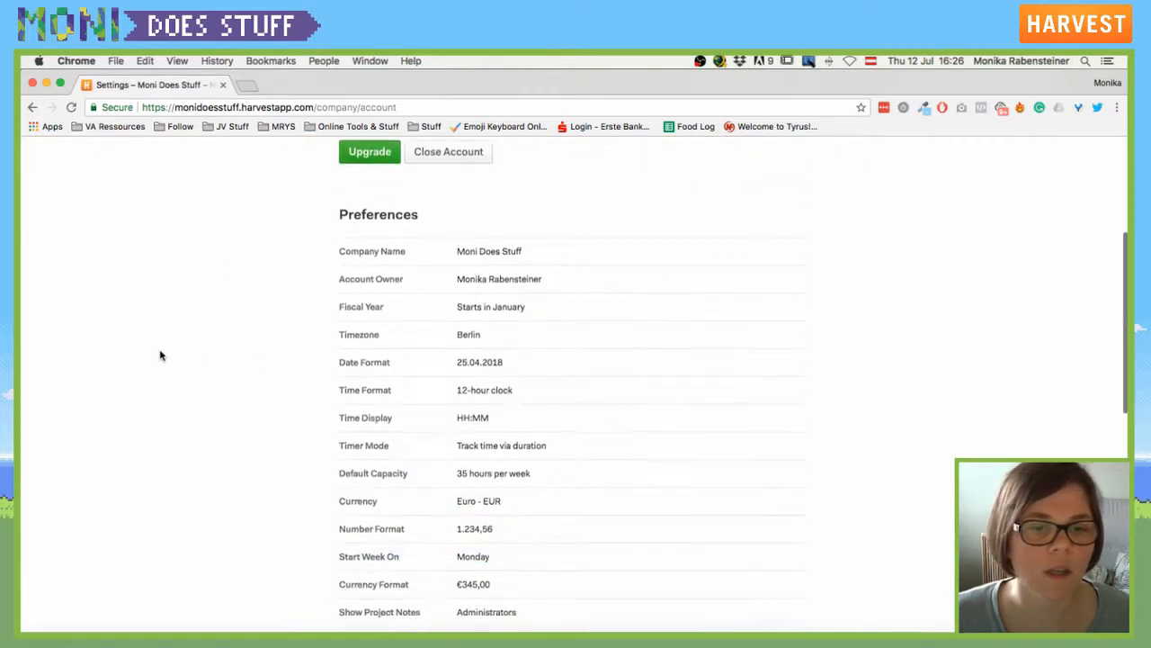
scroll(388, 296, "up", 3)
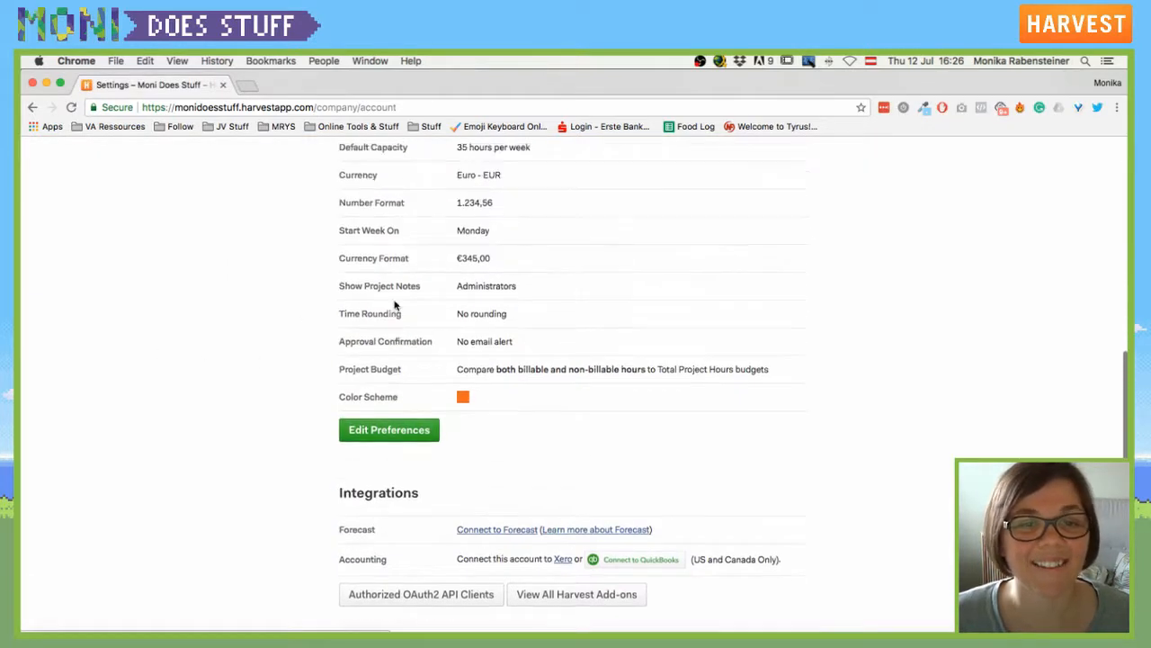
left_click(384, 430)
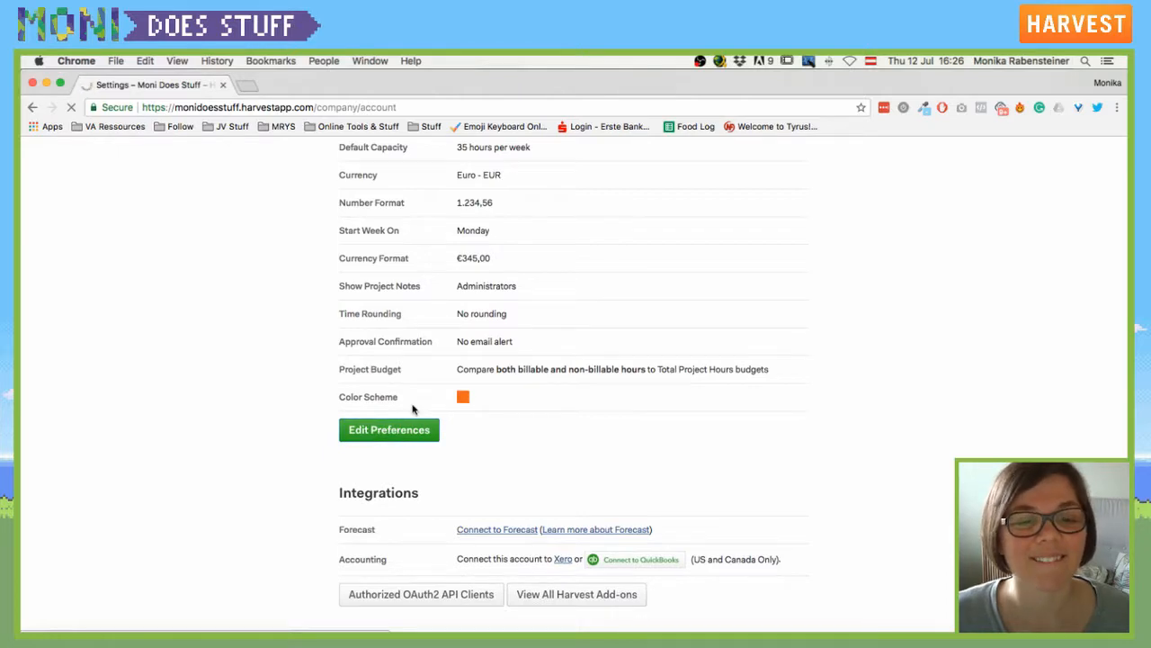
scroll(427, 404, "down", 10)
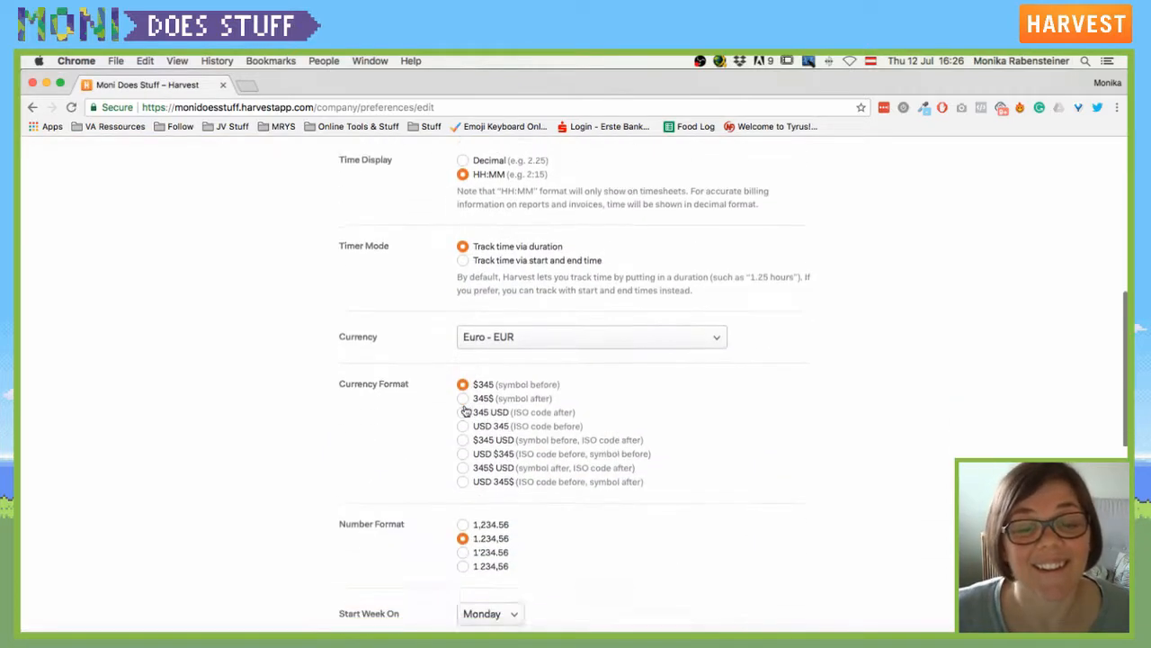
scroll(465, 411, "down", 8)
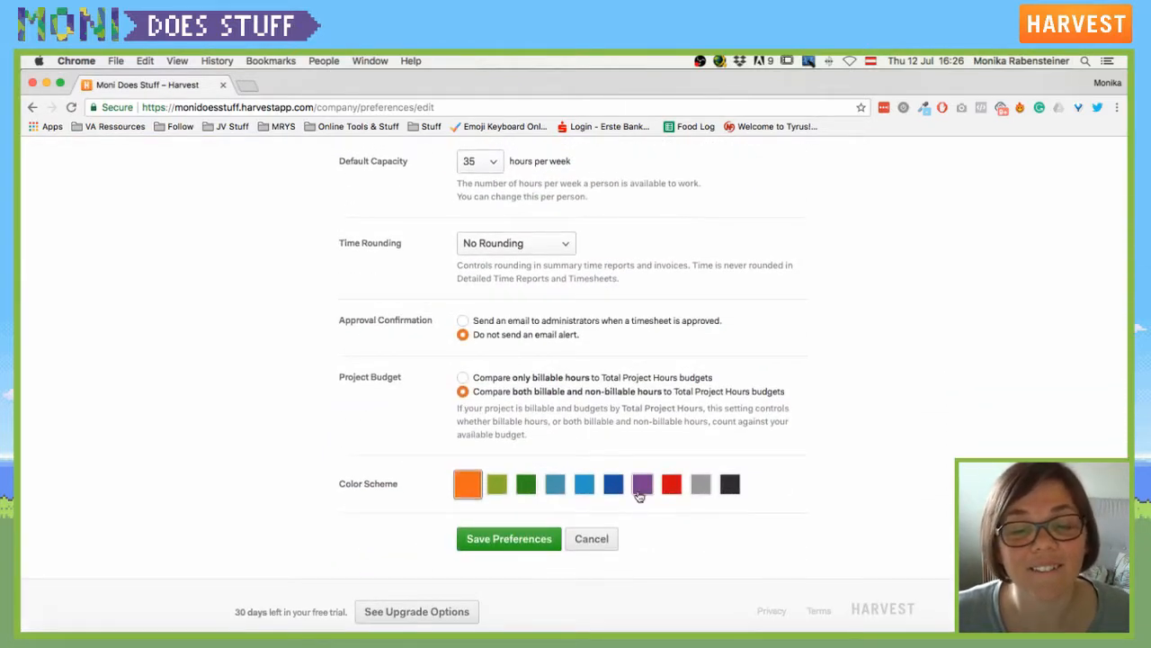
left_click(499, 486)
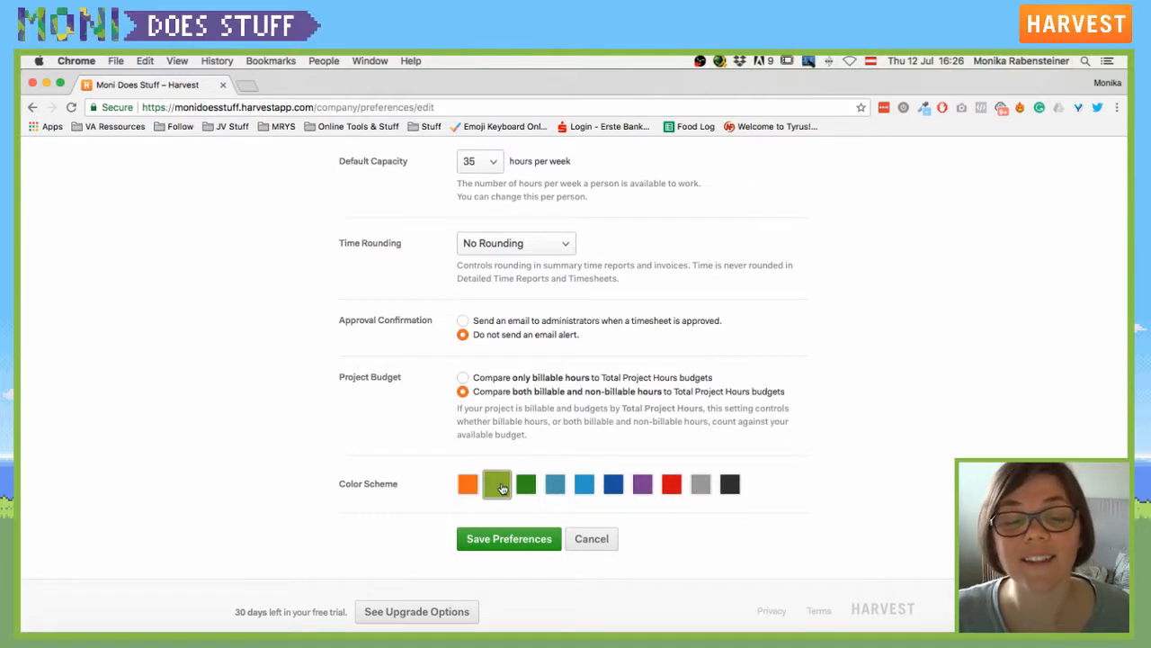
left_click(511, 538)
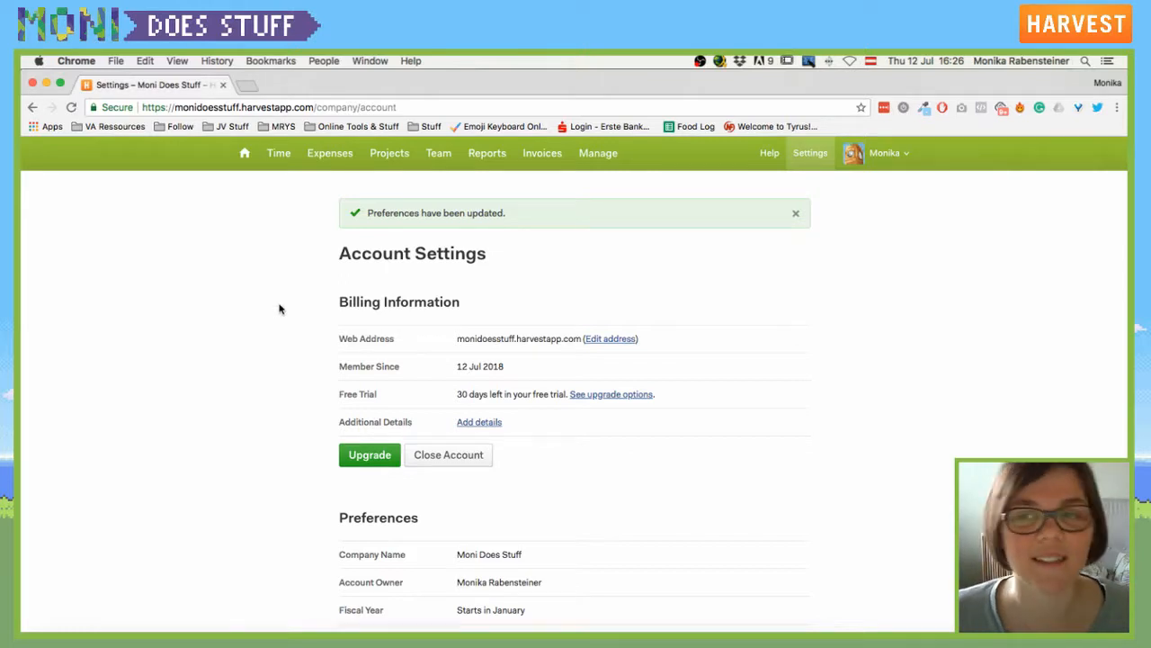
Examine the integrations, module customization and data import/export sections of the account settings.
scroll(278, 308, "down", 5)
scroll(278, 308, "down", 10)
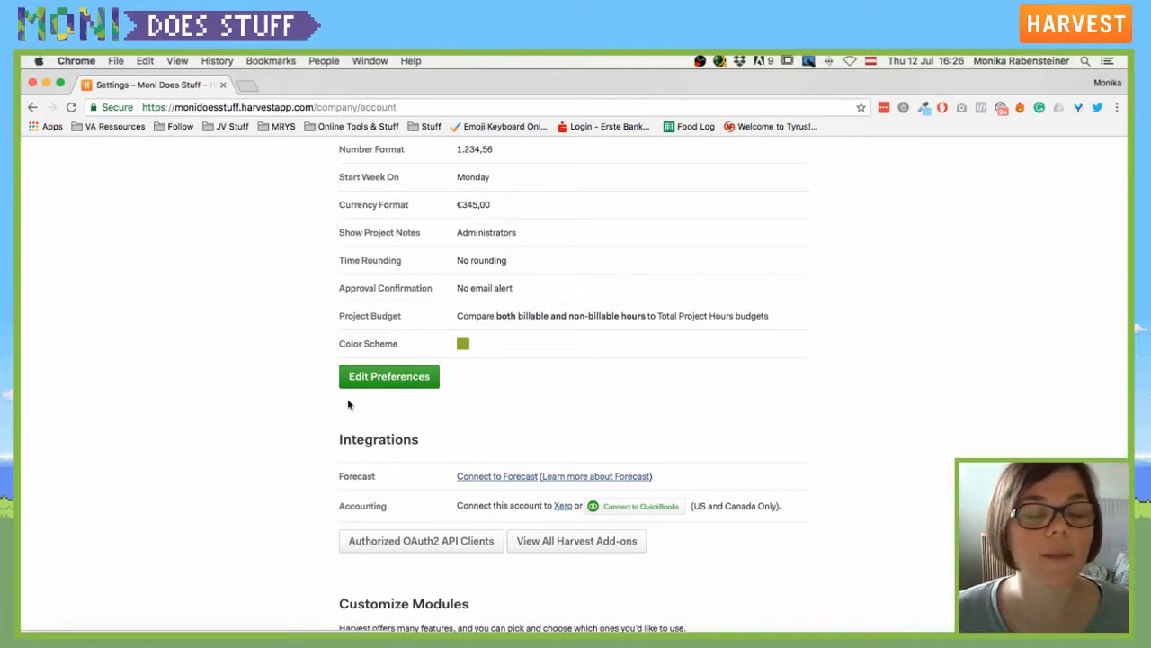
scroll(350, 403, "down", 4)
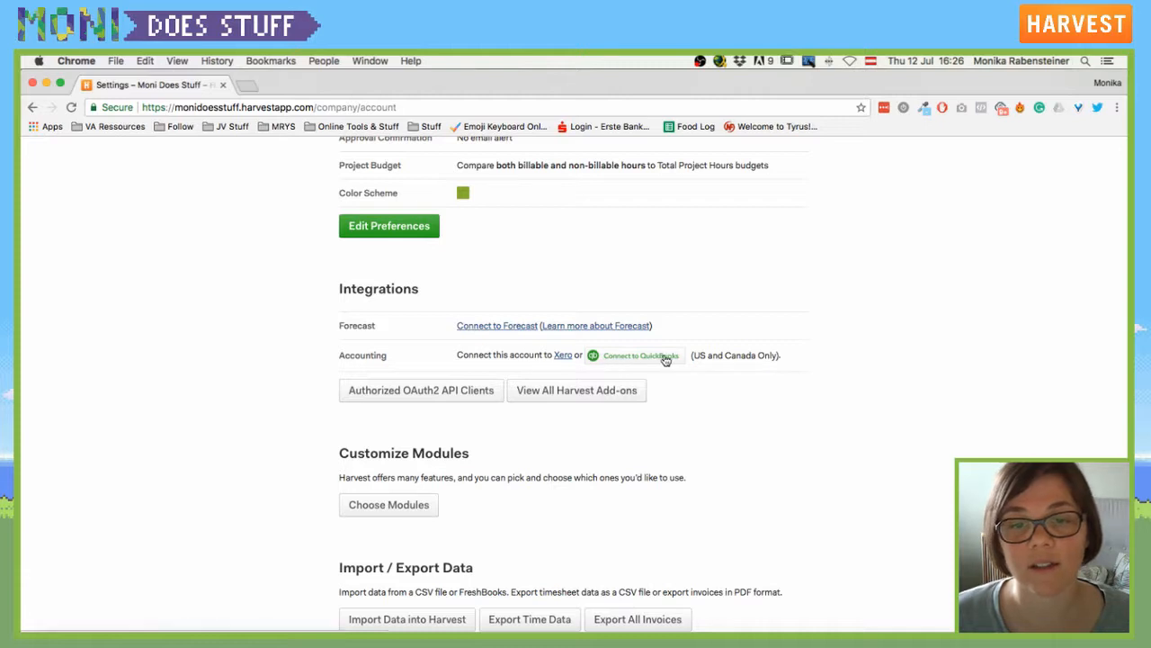
left_click_drag(758, 354, 771, 354)
left_click(752, 356)
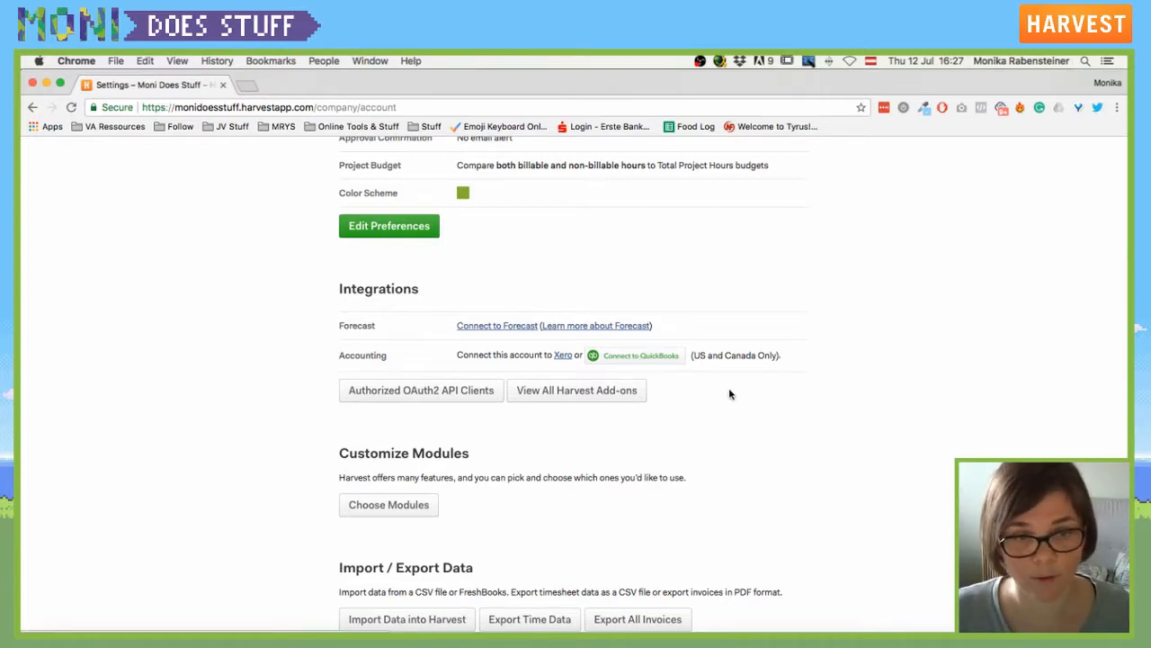
scroll(729, 394, "down", 2)
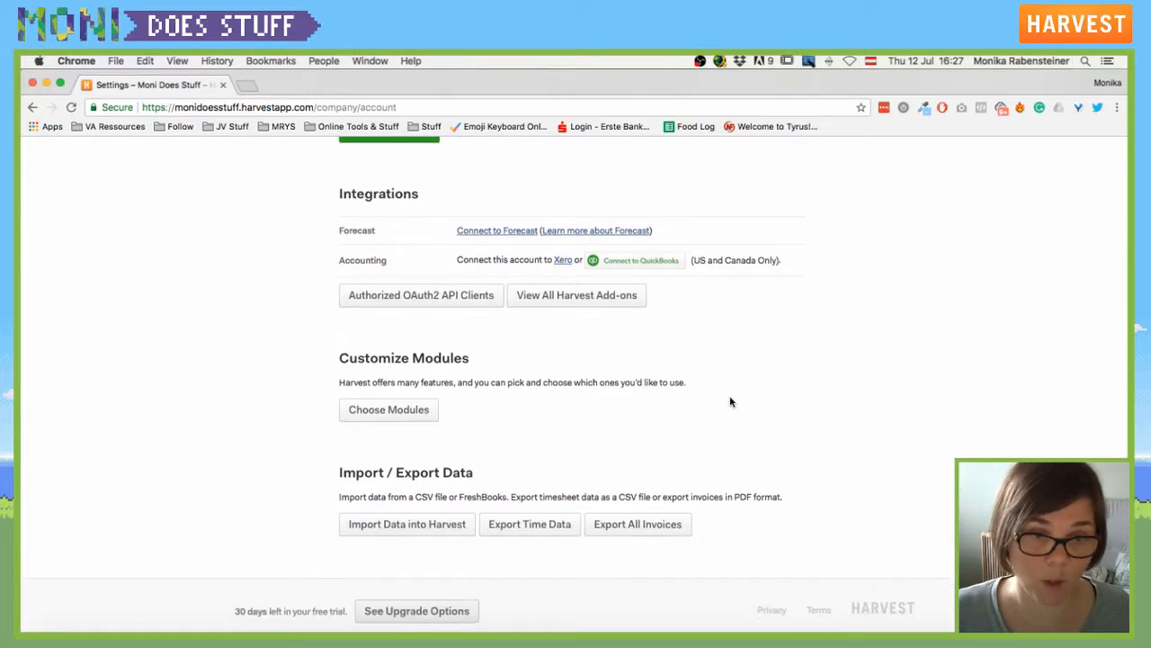
Open the module selection page, look over the available modules and return to the account settings.
left_click(358, 417)
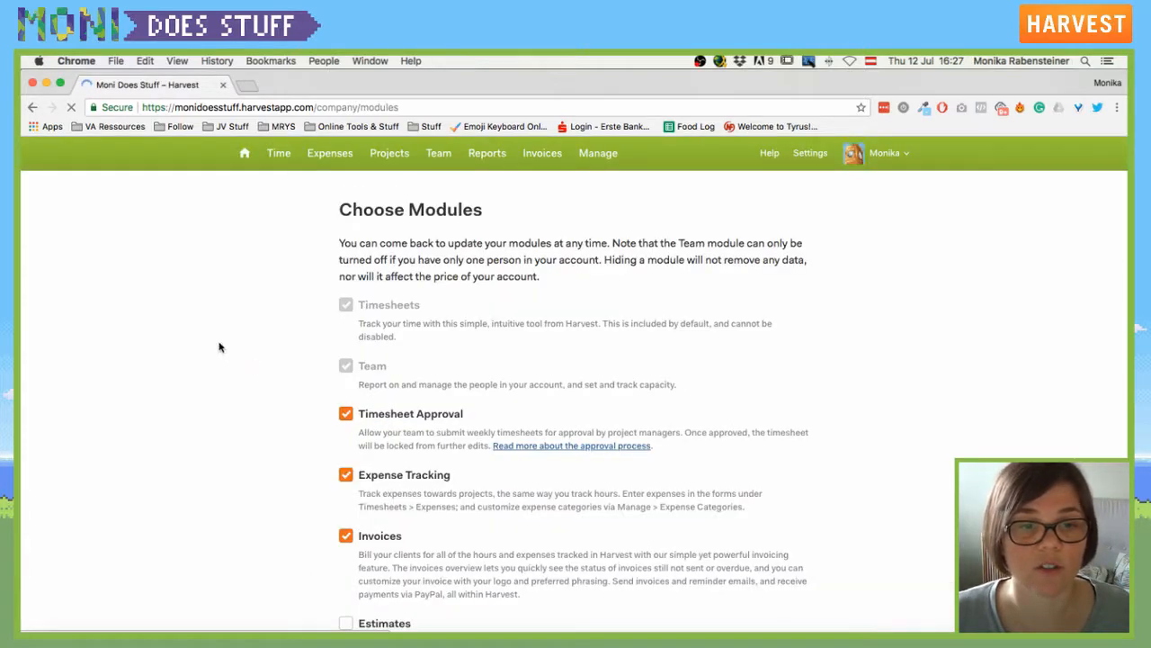
scroll(219, 347, "down", 3)
scroll(225, 350, "up", 3)
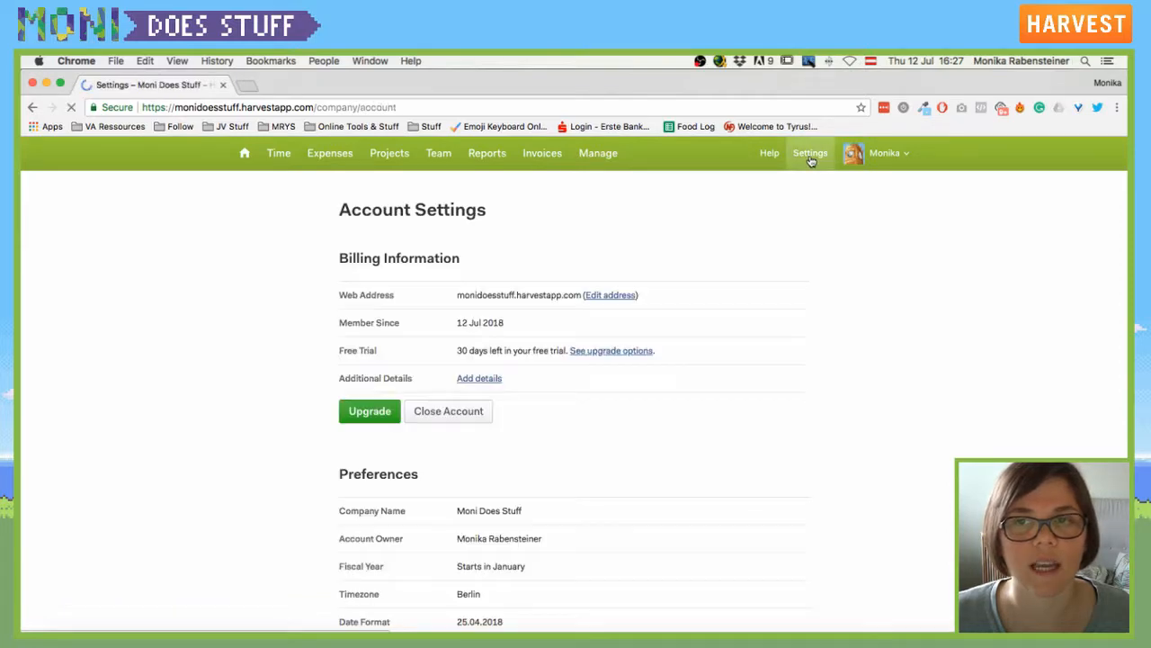
Turn off the Invoices module in the account's module selection and save the changes.
scroll(269, 440, "down", 10)
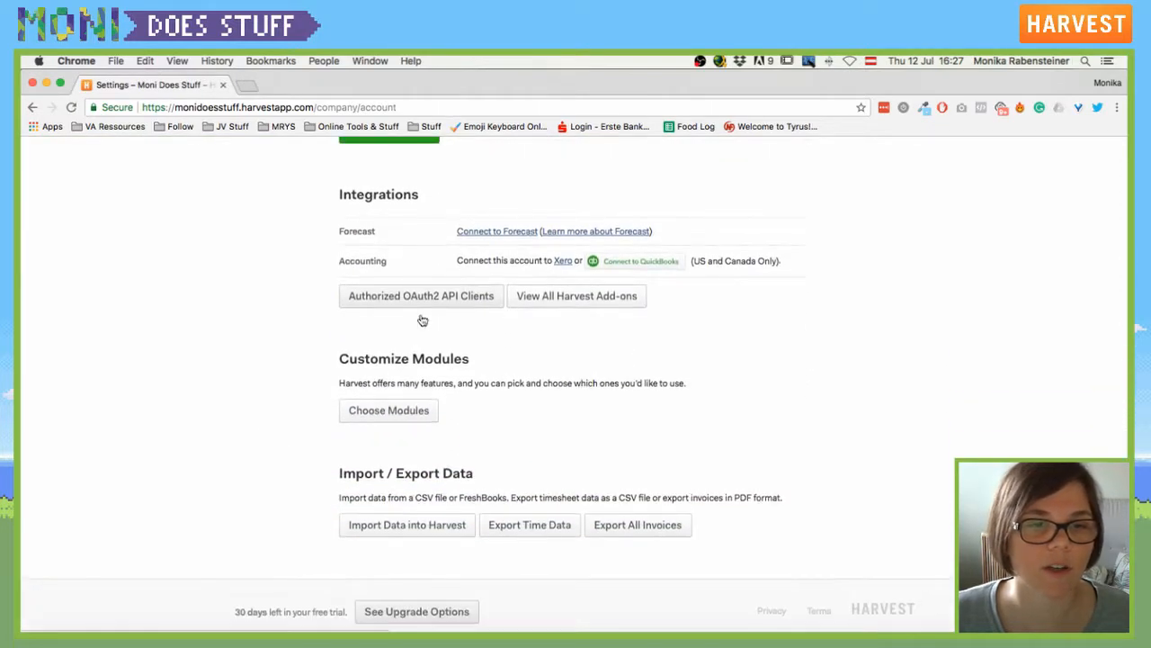
left_click(378, 410)
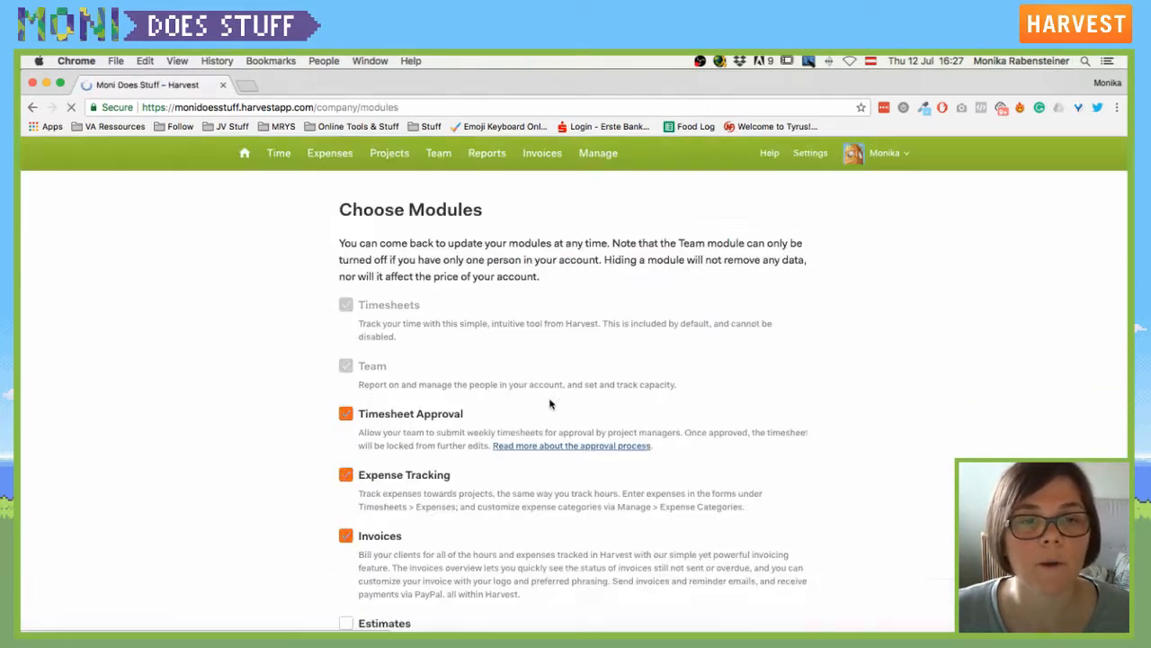
scroll(351, 396, "down", 1)
scroll(351, 459, "down", 4)
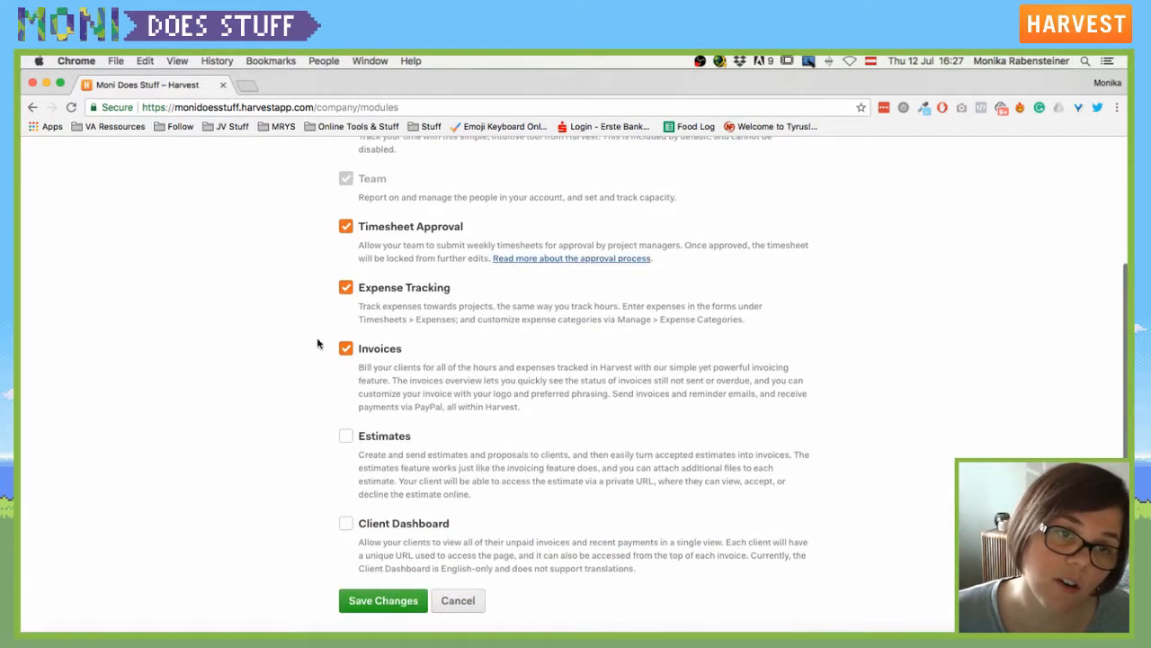
scroll(389, 457, "up", 5)
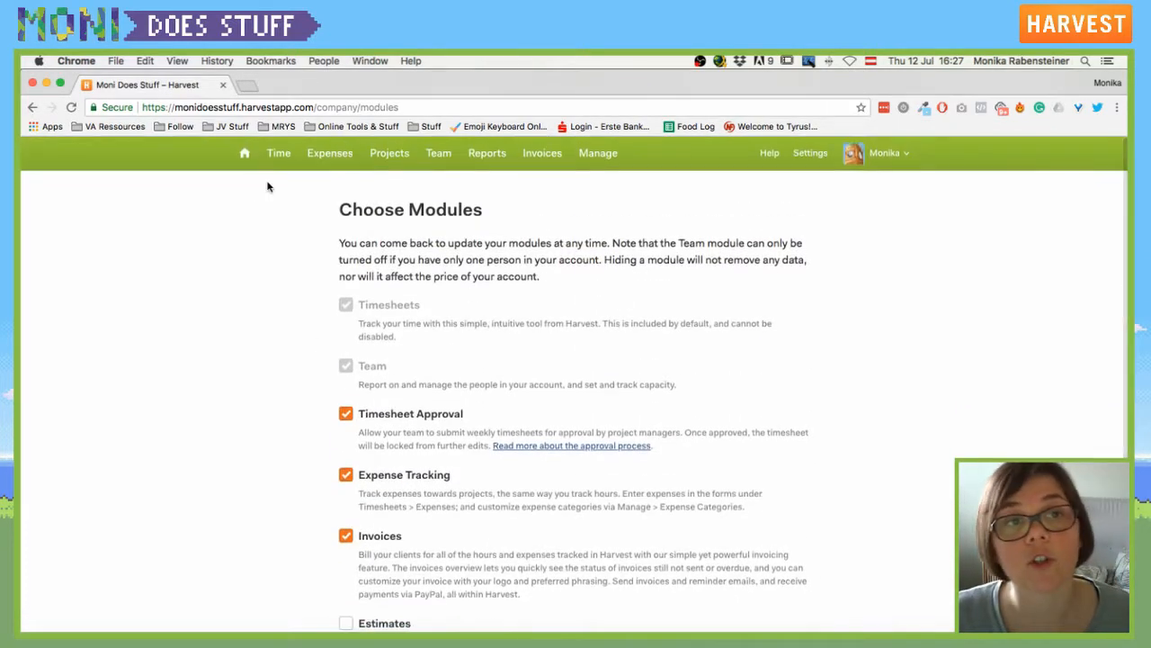
scroll(314, 317, "down", 4)
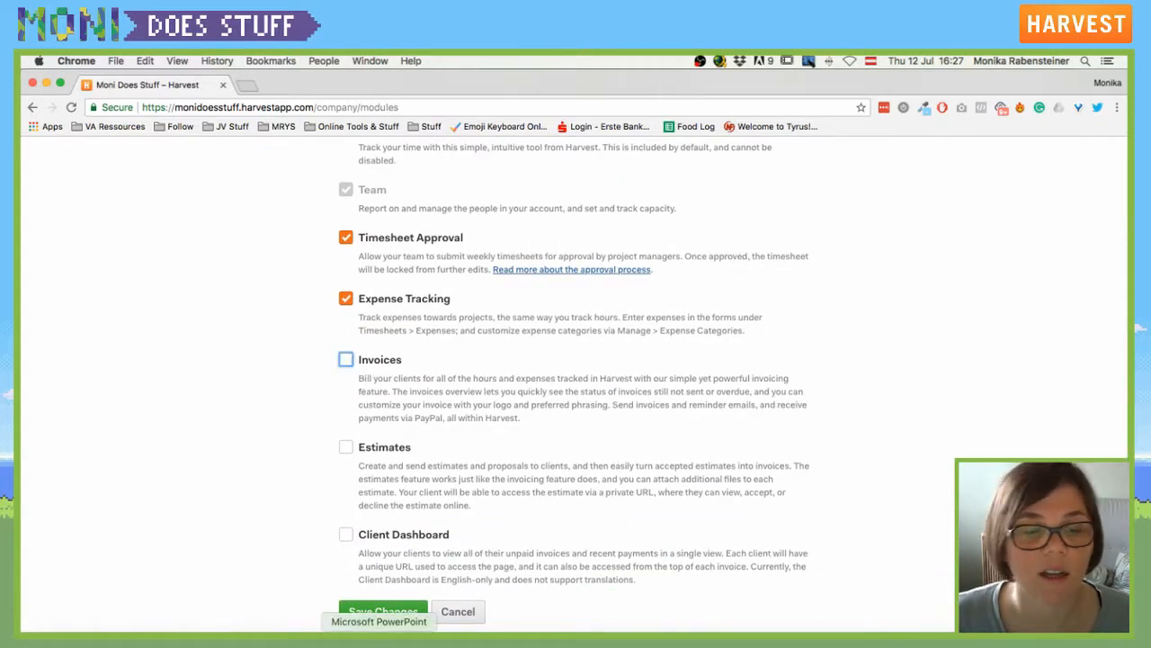
left_click(385, 612)
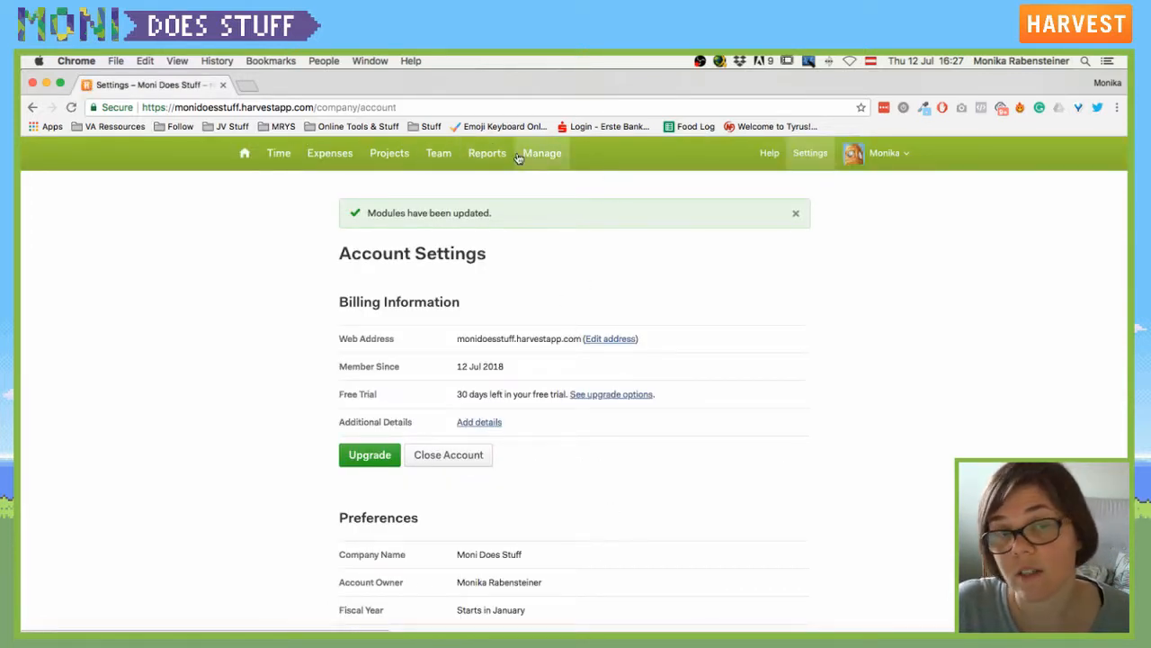
Review the updated account settings page from billing information down to the integrations and import/export sections.
scroll(306, 396, "down", 10)
scroll(315, 422, "up", 2)
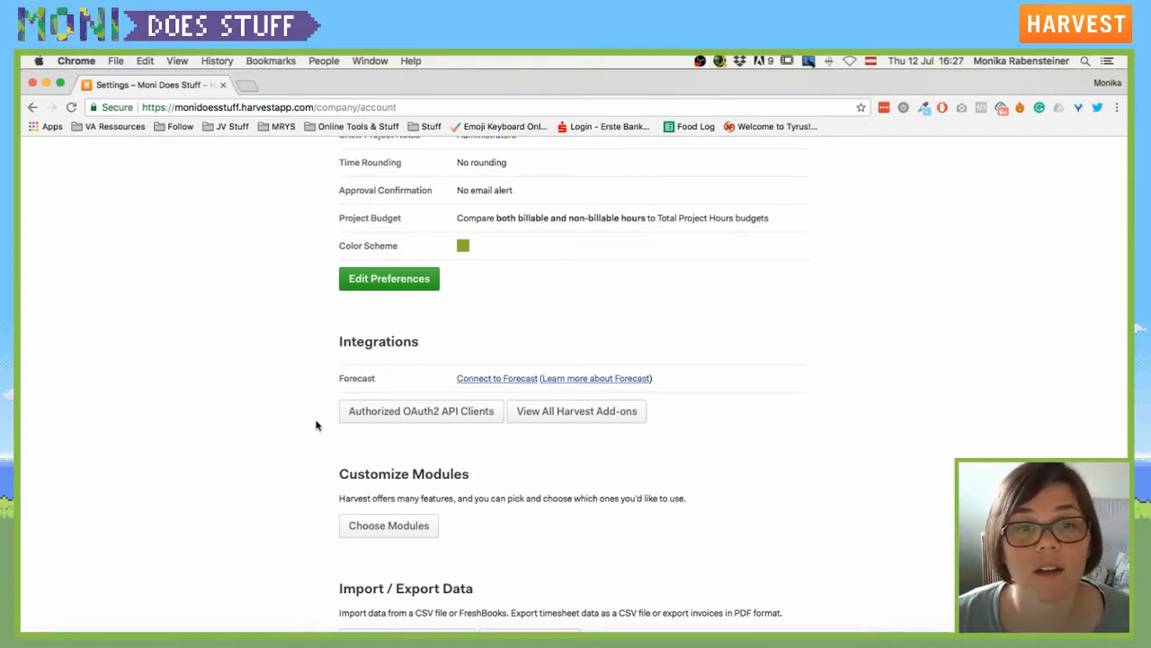
scroll(602, 350, "up", 8)
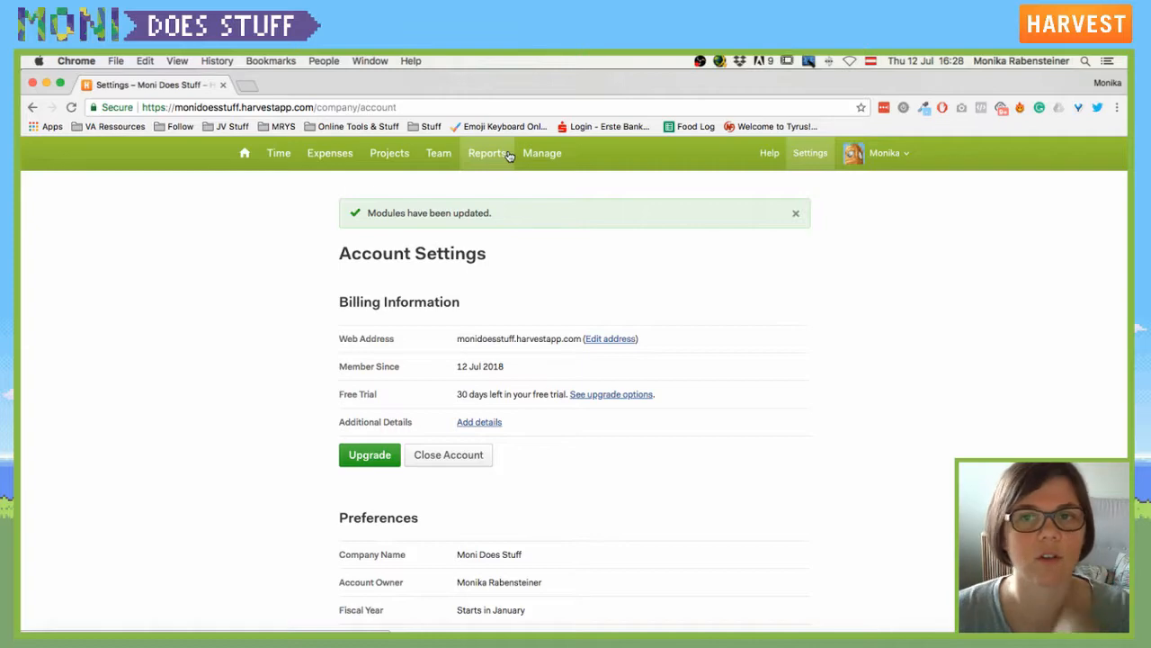
scroll(570, 429, "down", 15)
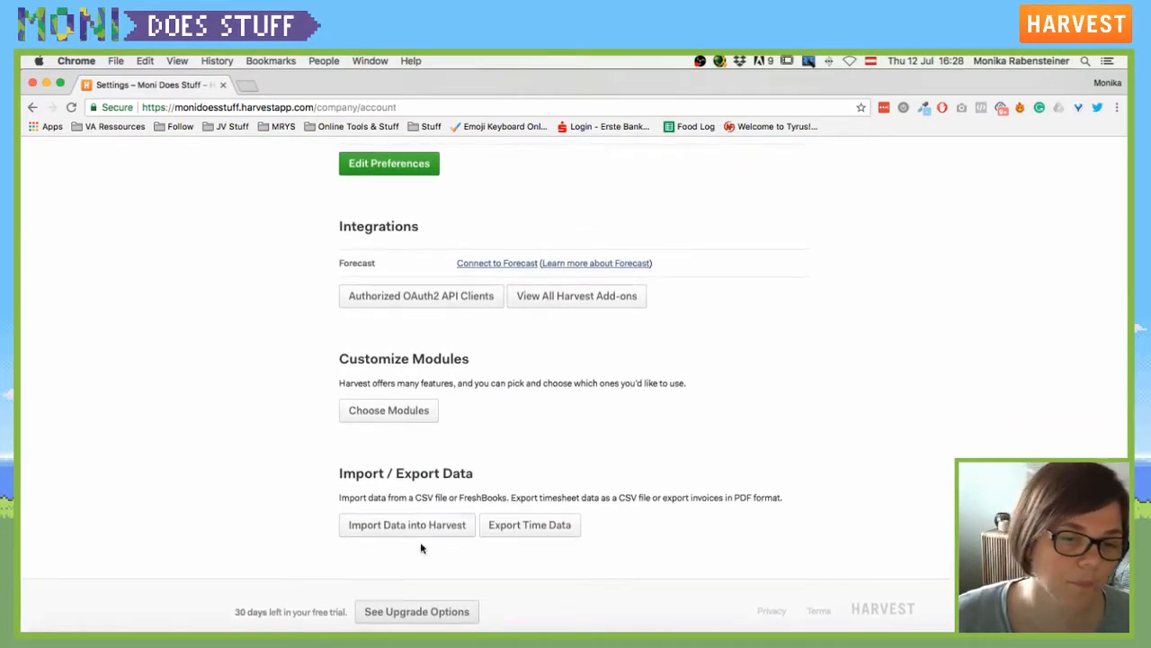
scroll(812, 414, "up", 15)
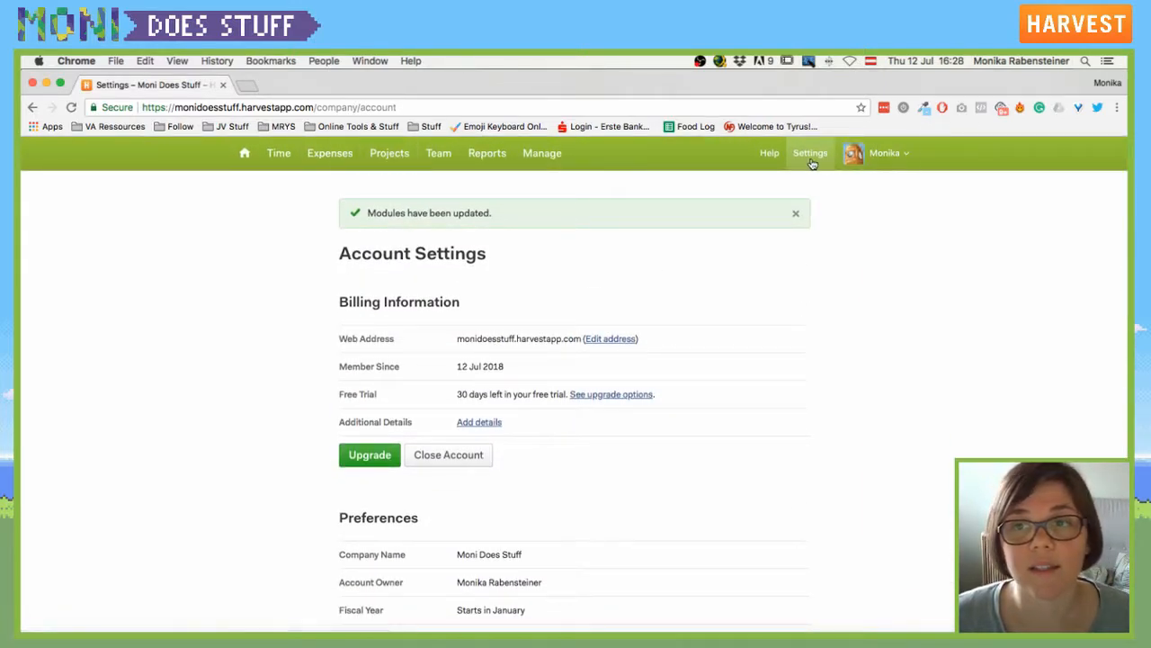
Open the Harvest Help Center and go from there to the main Harvest website at getharvest.com.
left_click(771, 155)
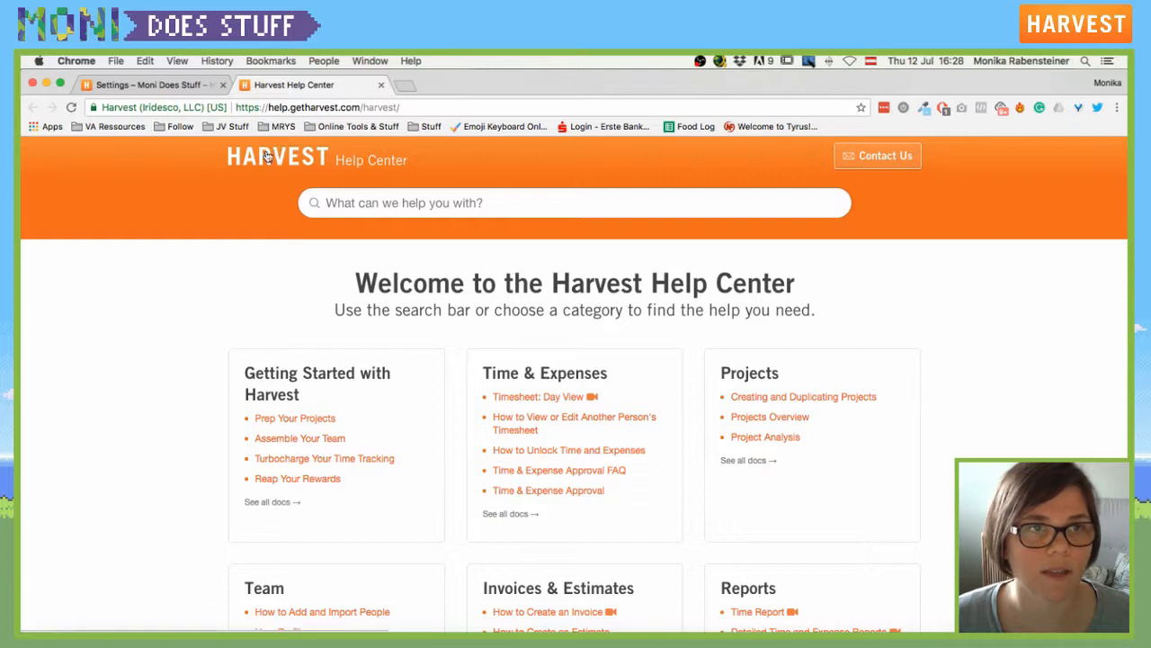
left_click(276, 108)
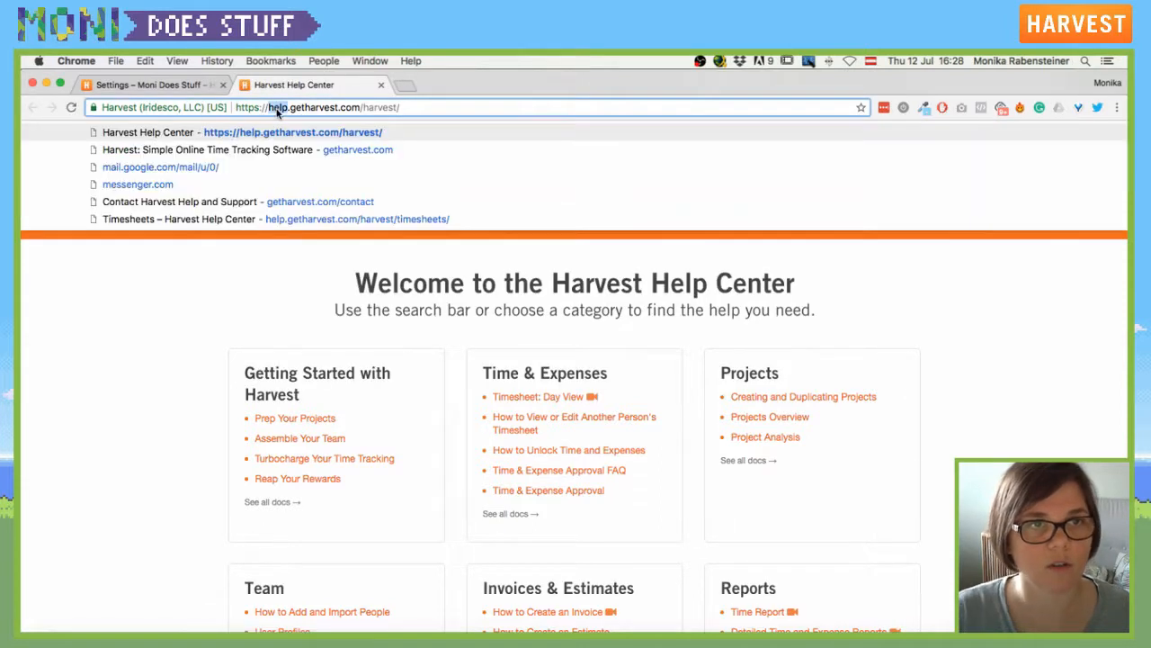
type("gethar")
key("Return")
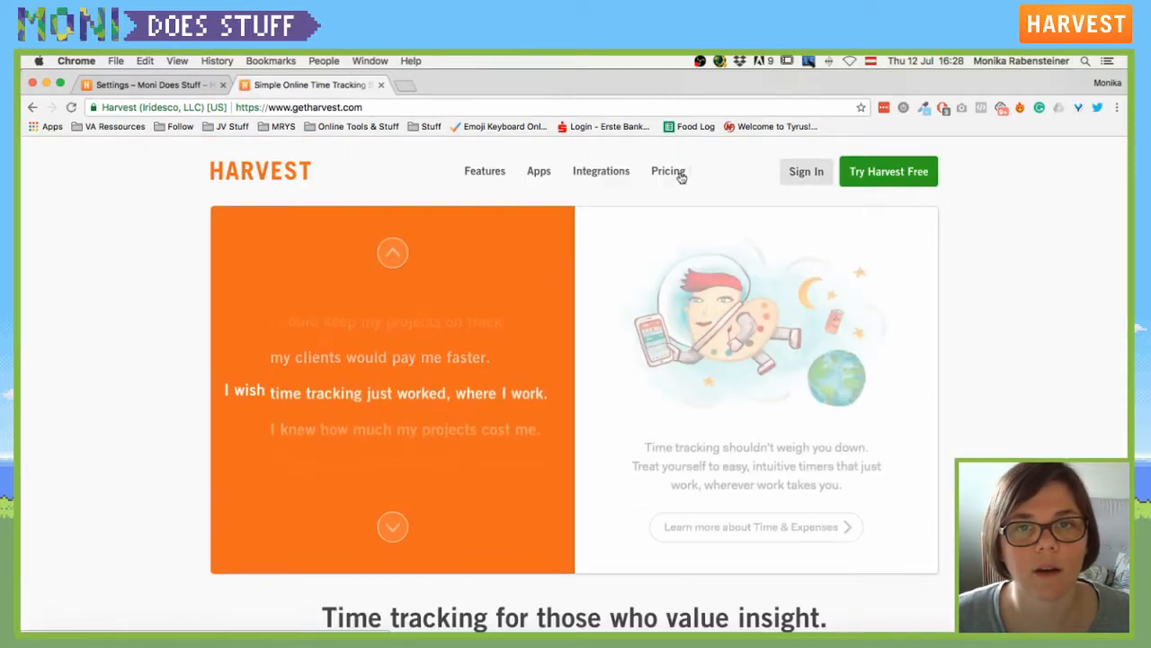
Open the Harvest site's apps and extensions page and look over the phone and desktop apps.
left_click(537, 171)
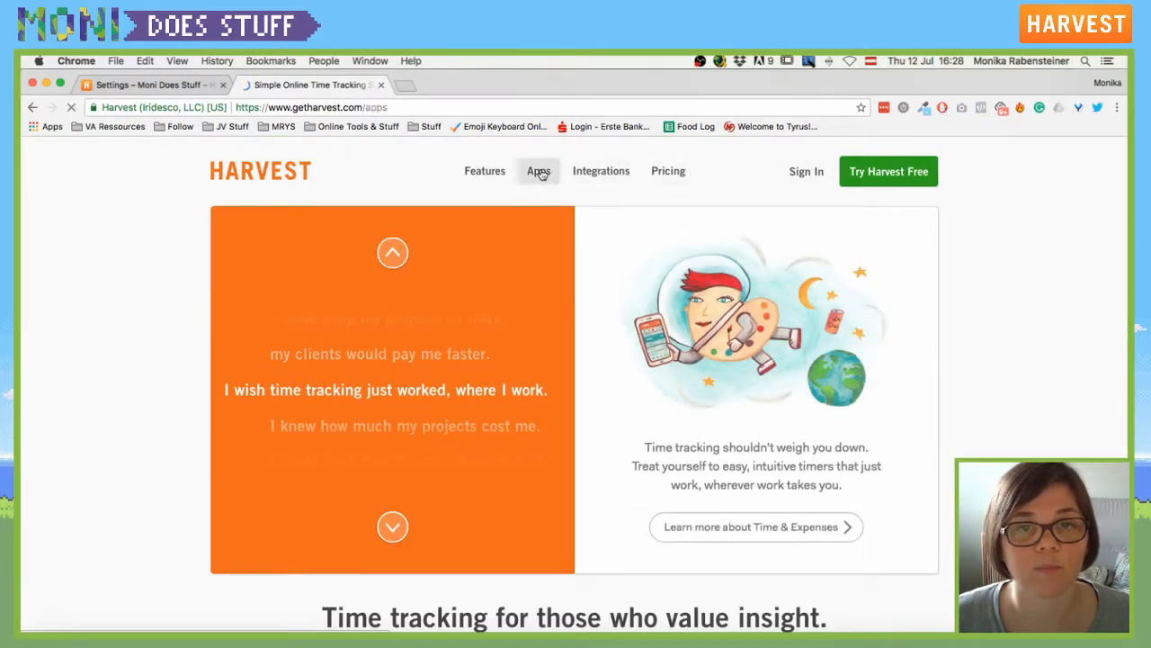
scroll(599, 370, "down", 1)
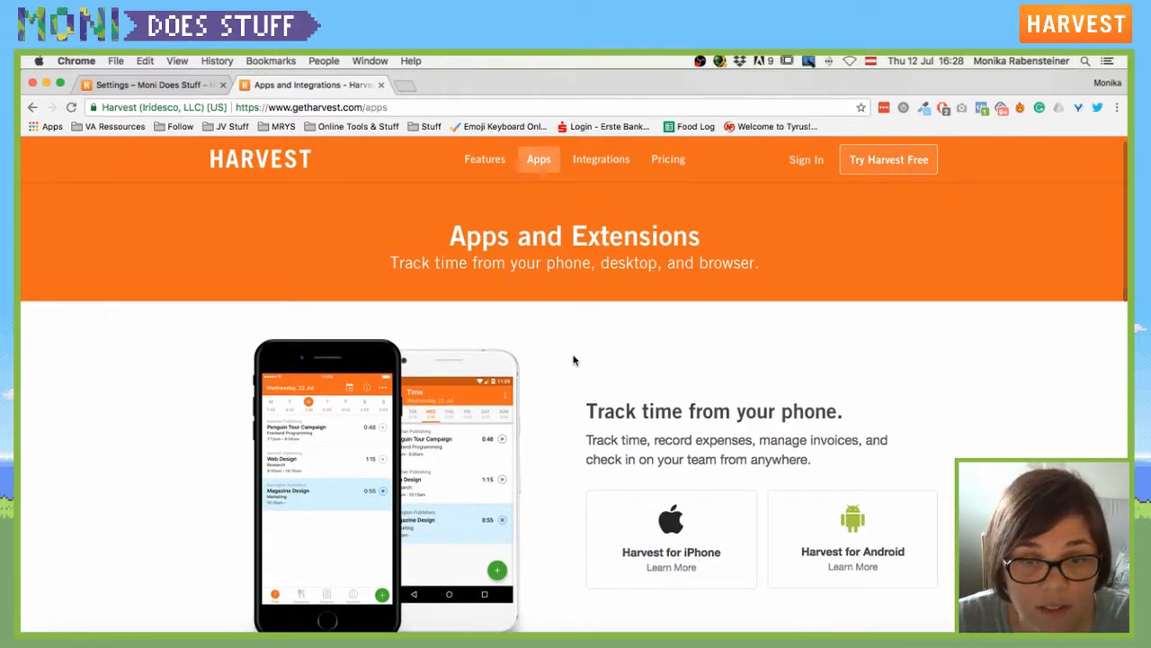
scroll(573, 359, "down", 2)
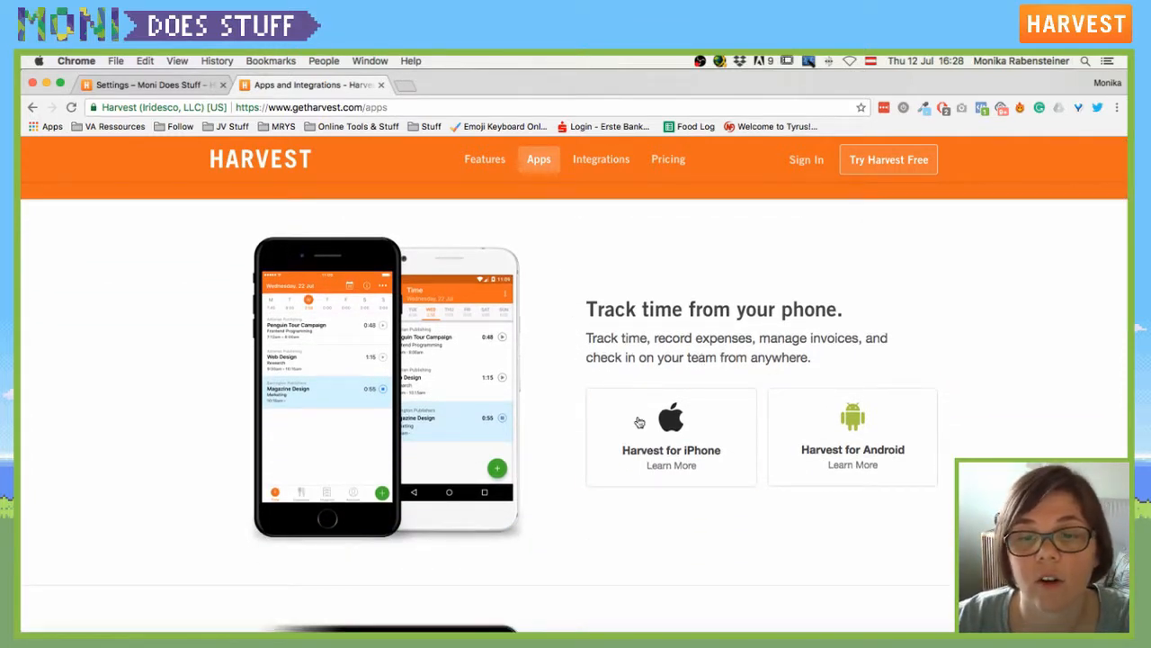
scroll(855, 437, "down", 5)
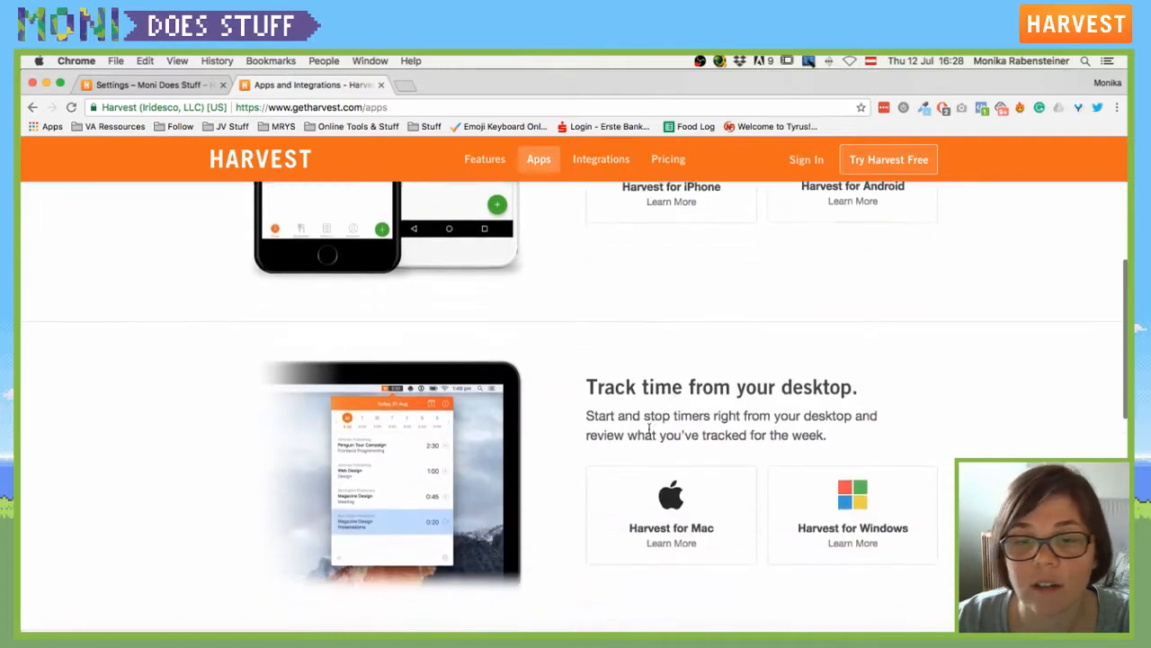
scroll(649, 429, "down", 2)
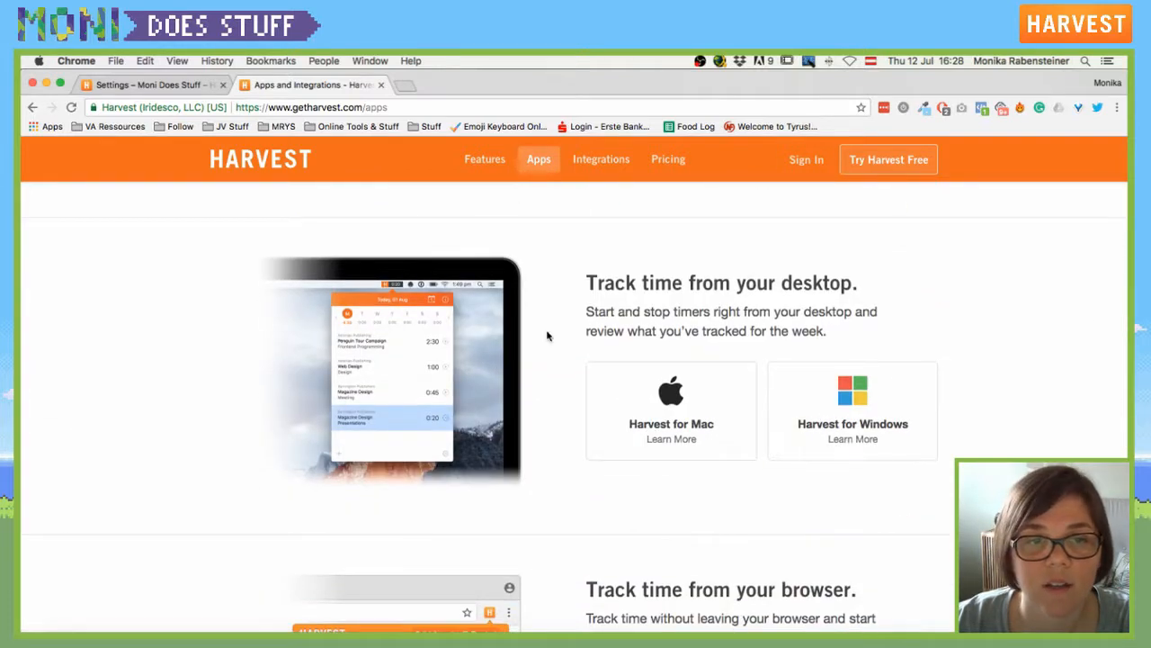
View the Harvest for Mac page and its Mac App Store listing, and return to the apps overview.
scroll(750, 390, "down", 1)
left_click(653, 357)
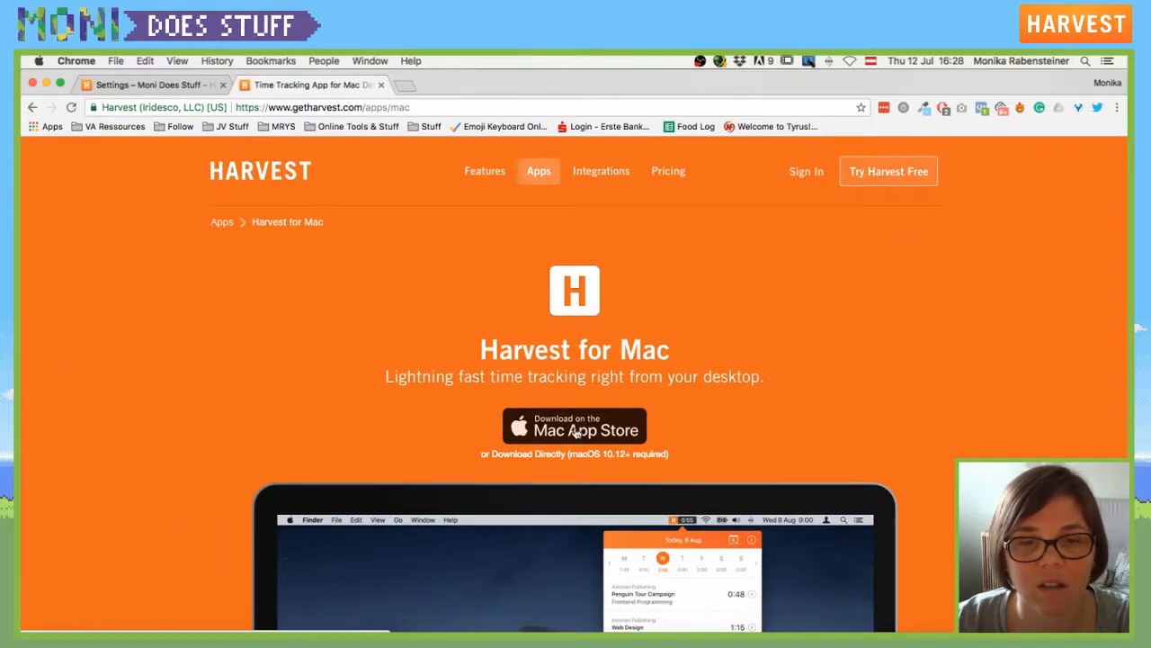
left_click(573, 435)
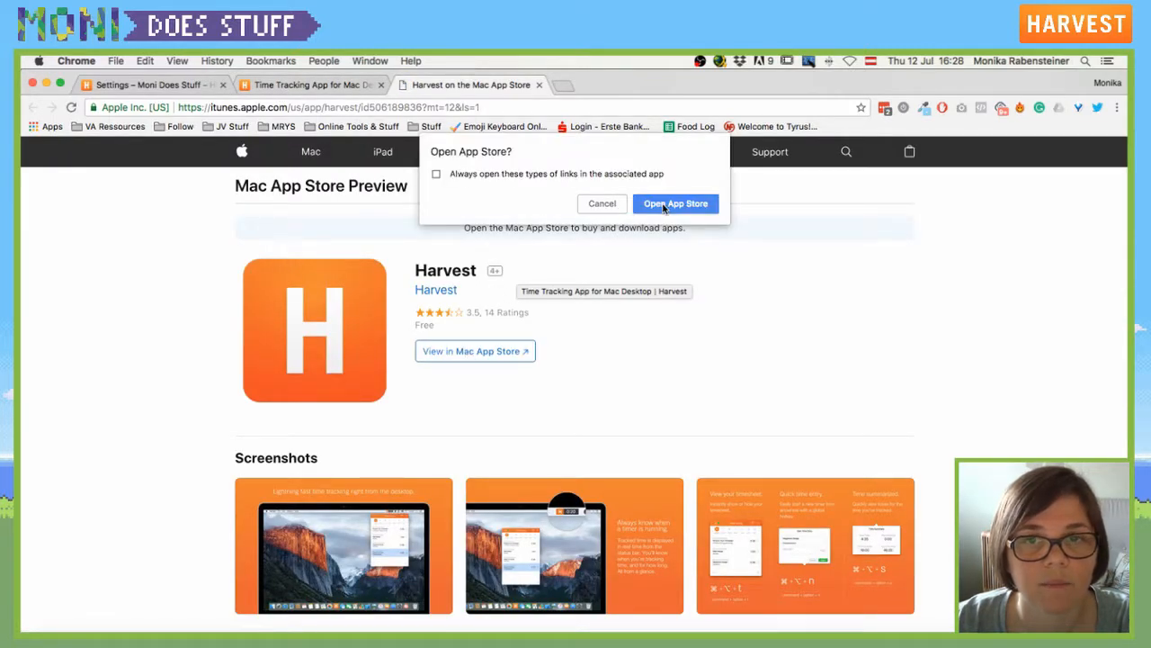
left_click(297, 85)
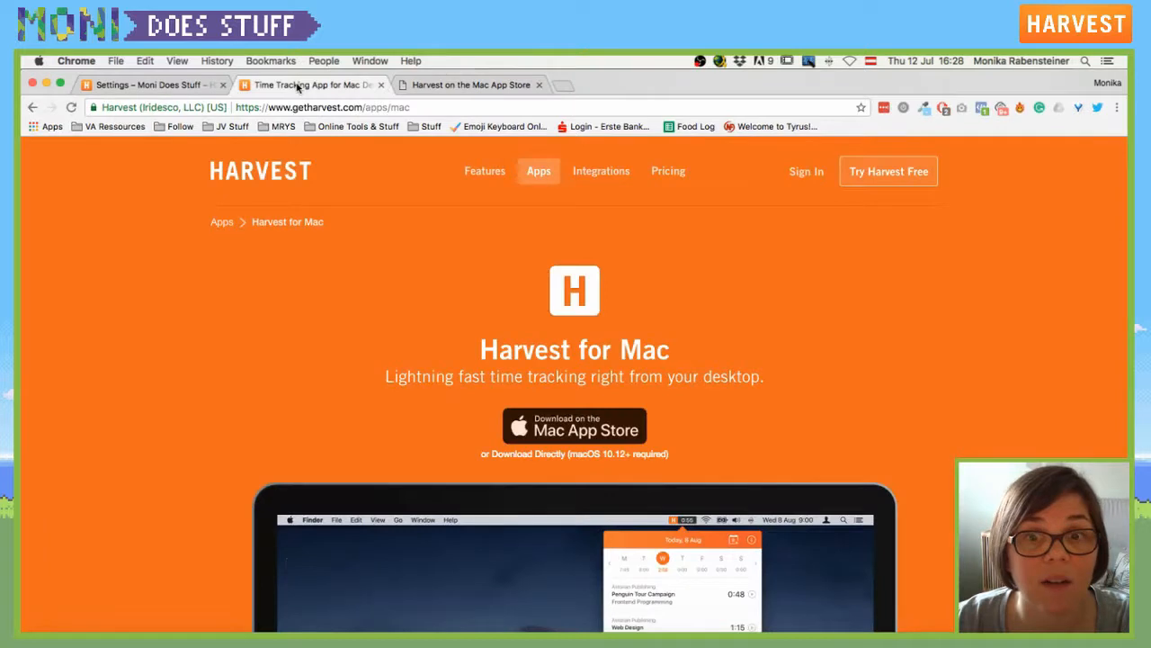
scroll(575, 360, "down", 5)
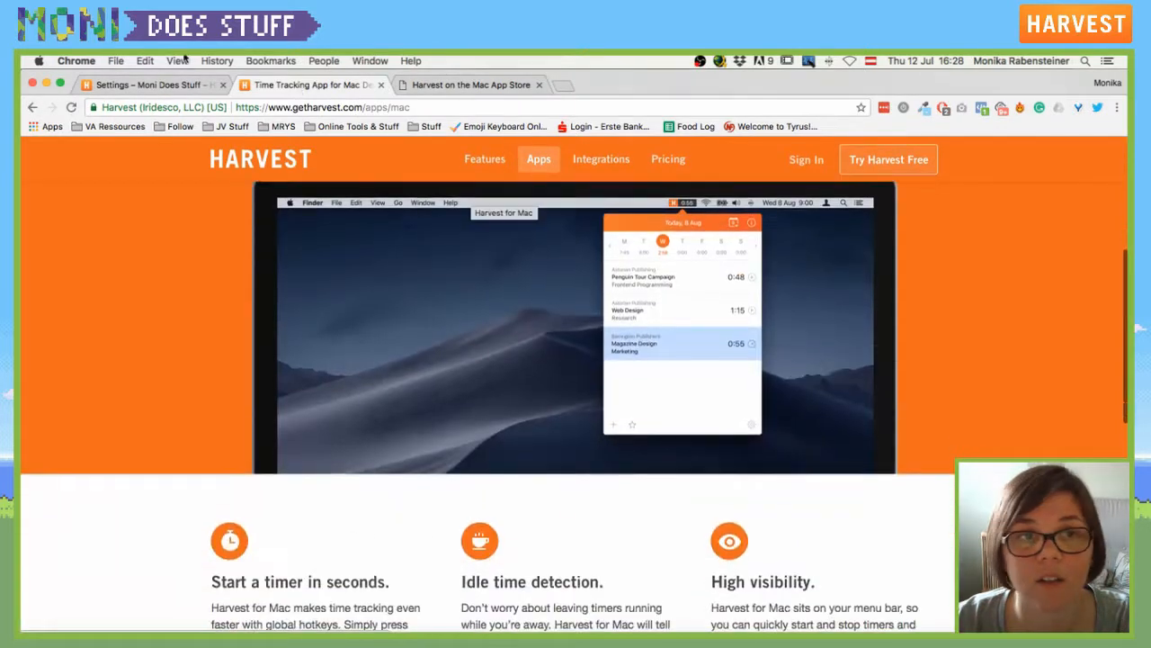
left_click(32, 107)
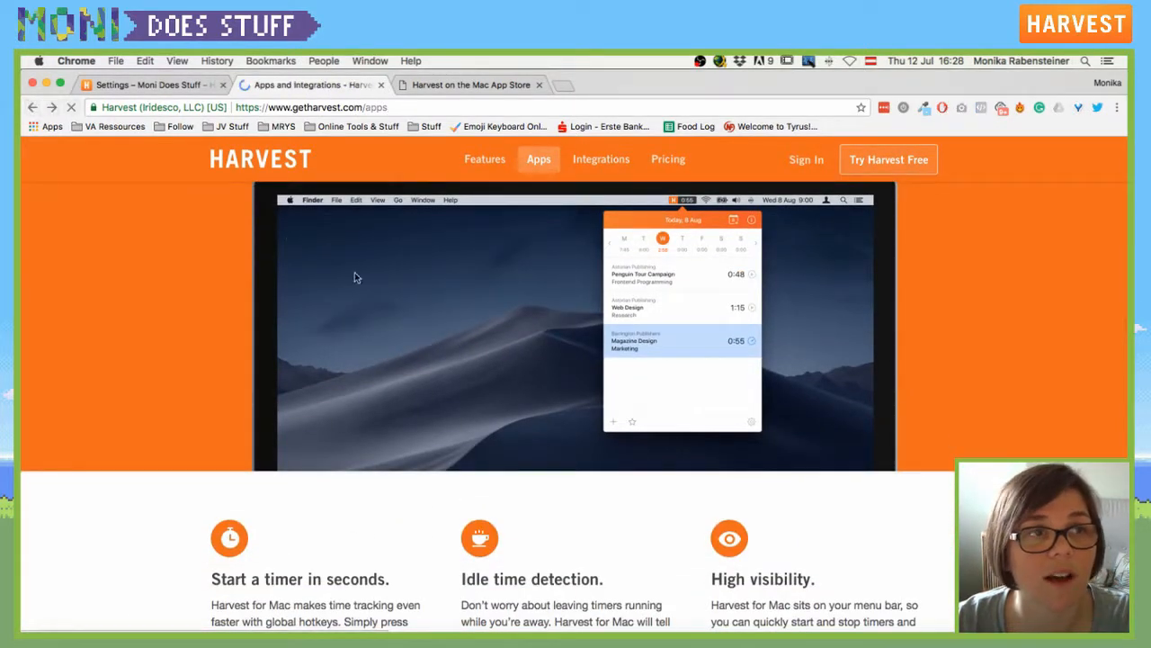
Install the Harvest Time Tracker extension in Chrome from the browser section of the apps page.
scroll(540, 391, "down", 3)
scroll(576, 407, "down", 1)
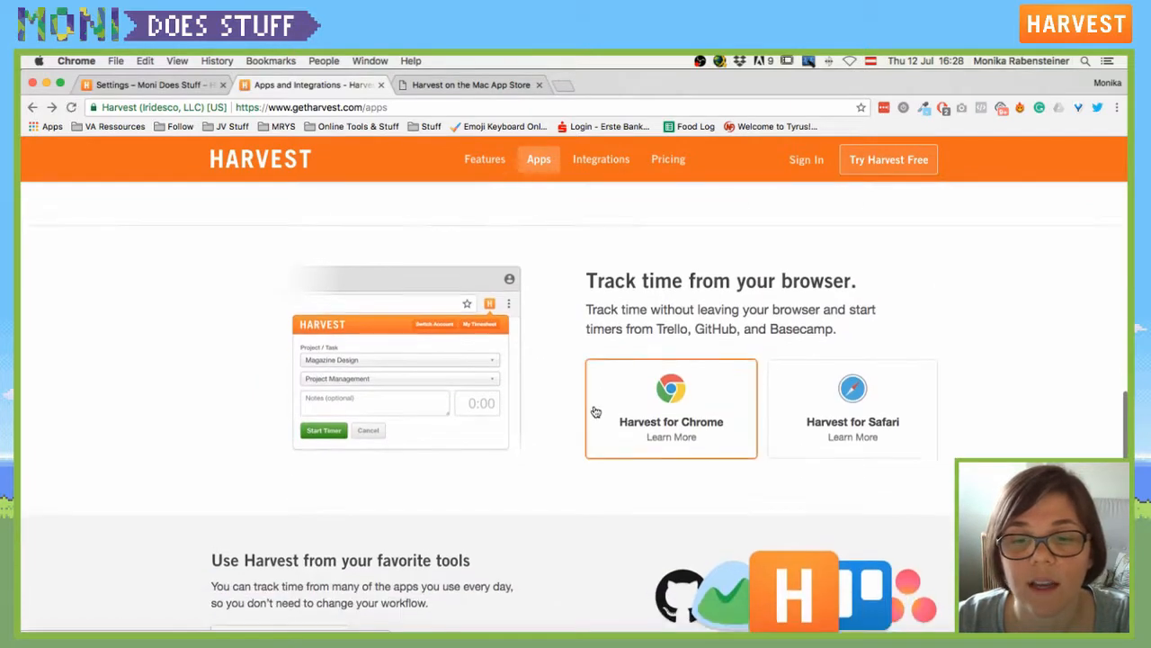
left_click(671, 398)
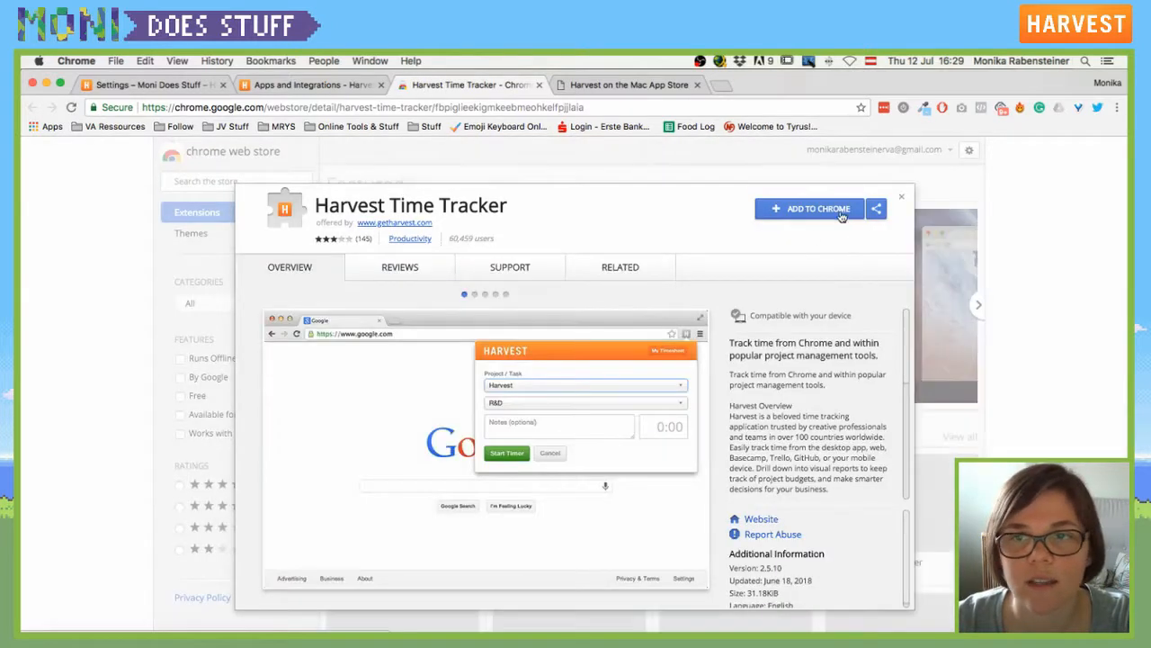
left_click(820, 213)
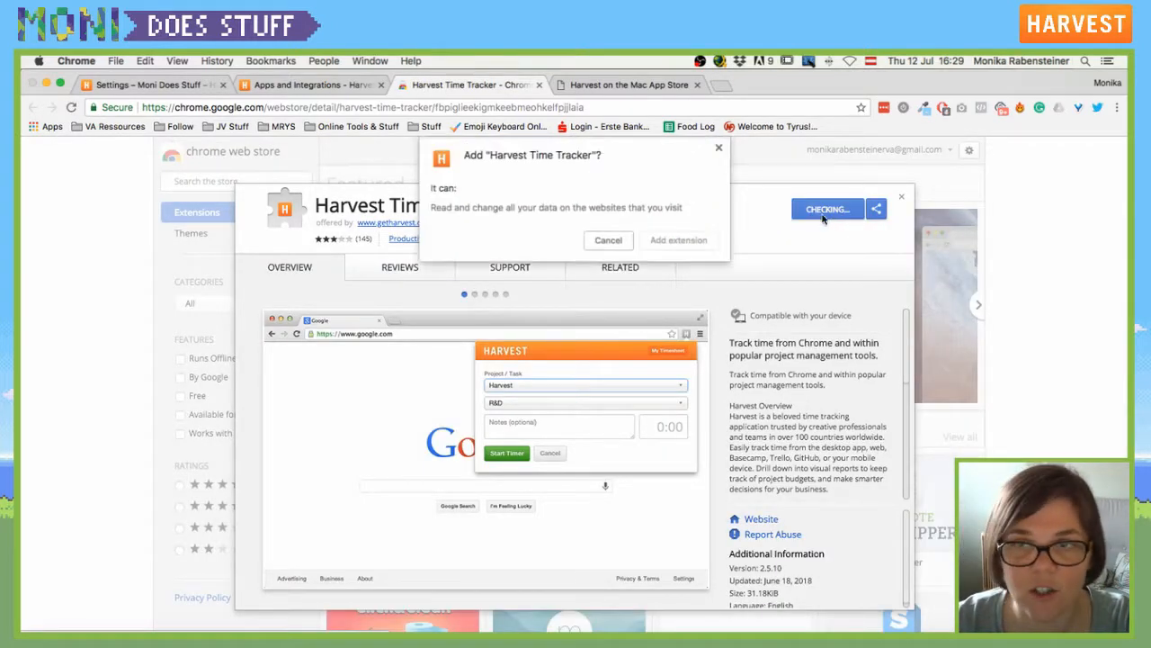
left_click(657, 241)
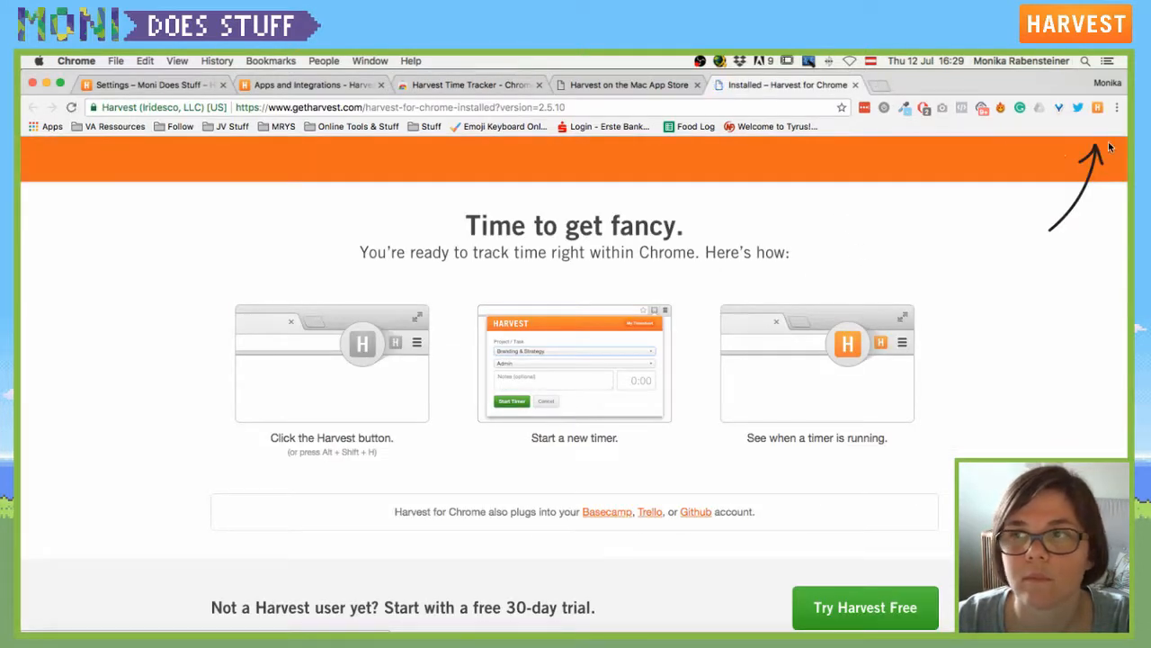
Stop the running Graphic Design timer for Get crack'n from the Harvest browser extension.
left_click(1096, 108)
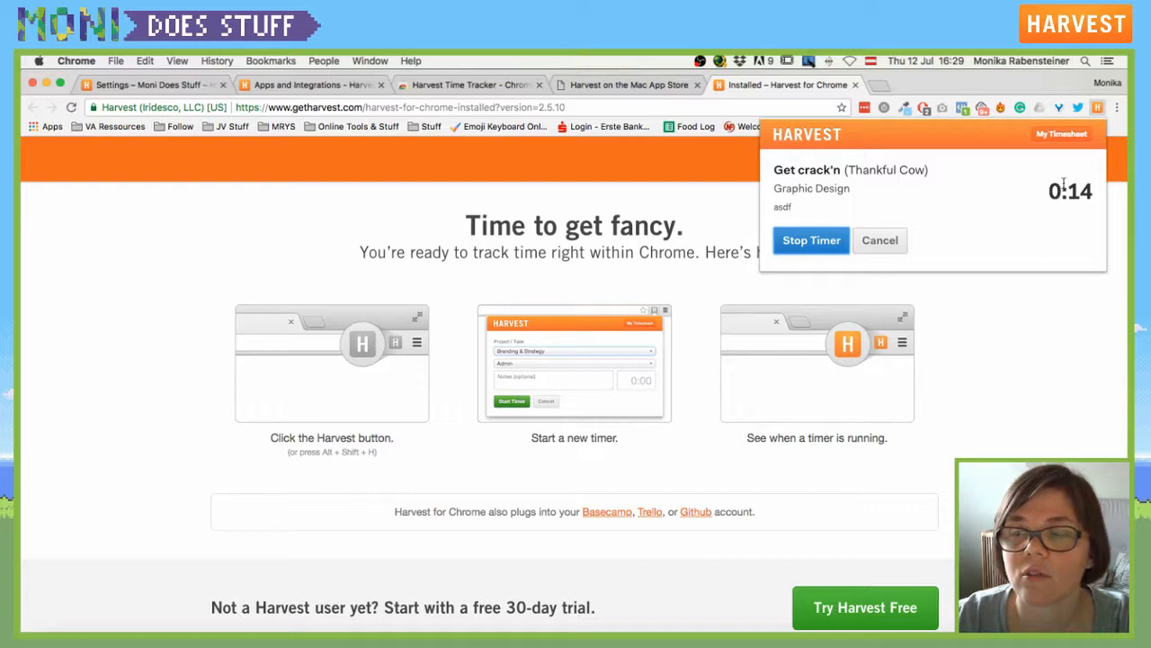
left_click(808, 241)
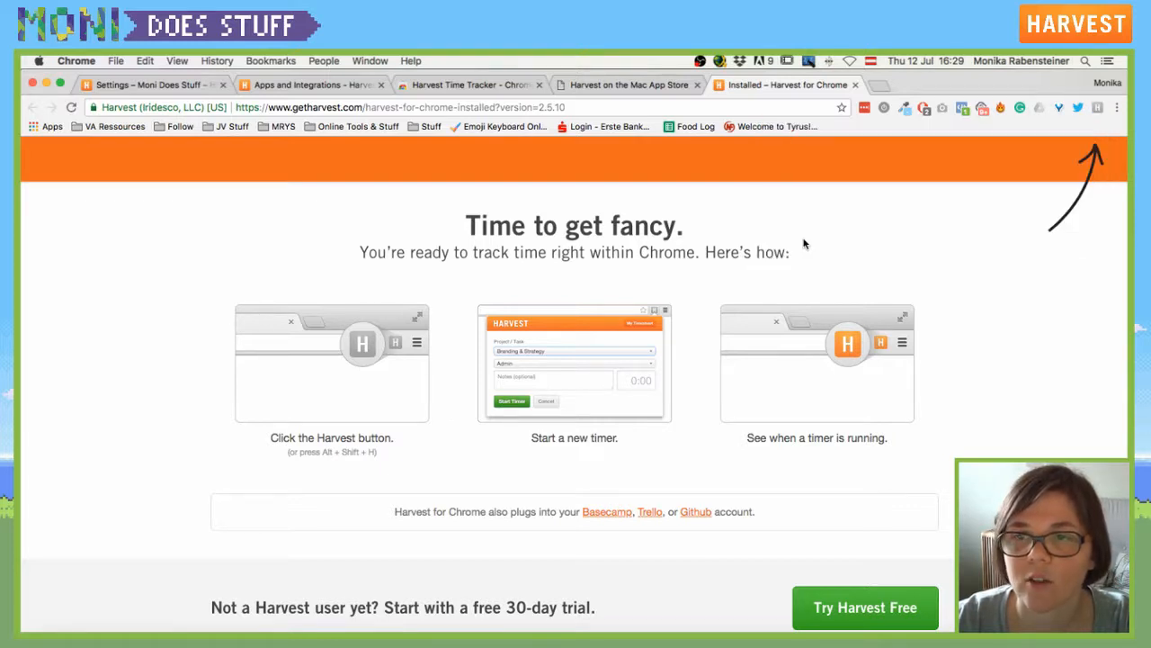
Set up a new timer in the Harvest browser extension with the Get crack'n project and the Programming task, without starting it.
left_click(1099, 107)
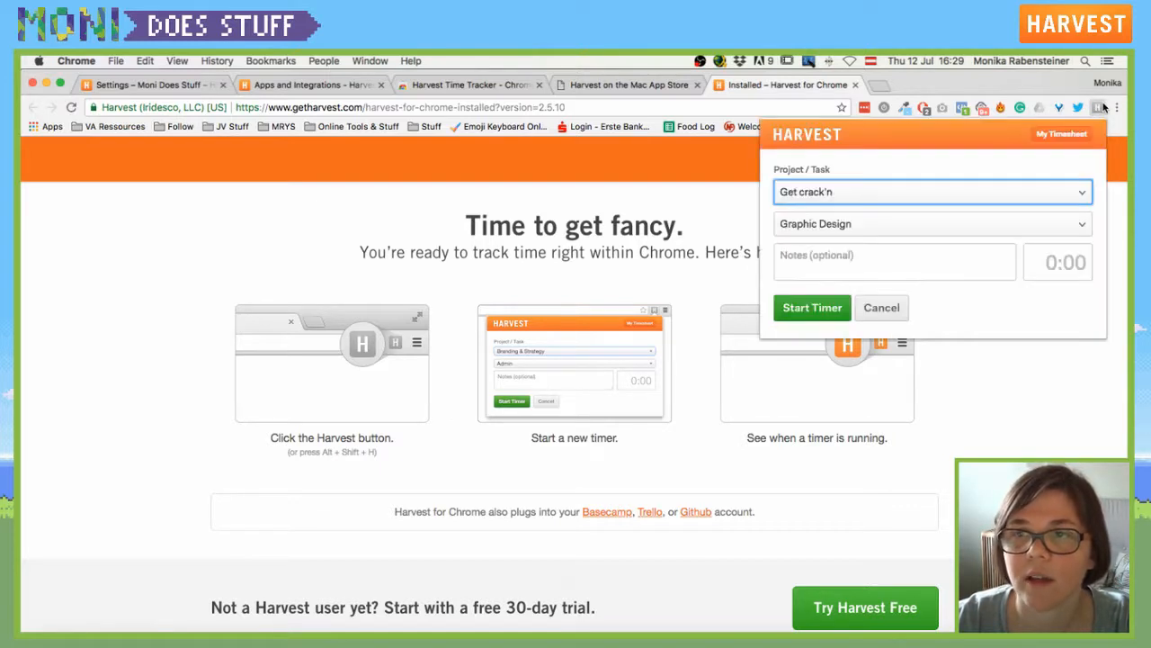
left_click(1080, 194)
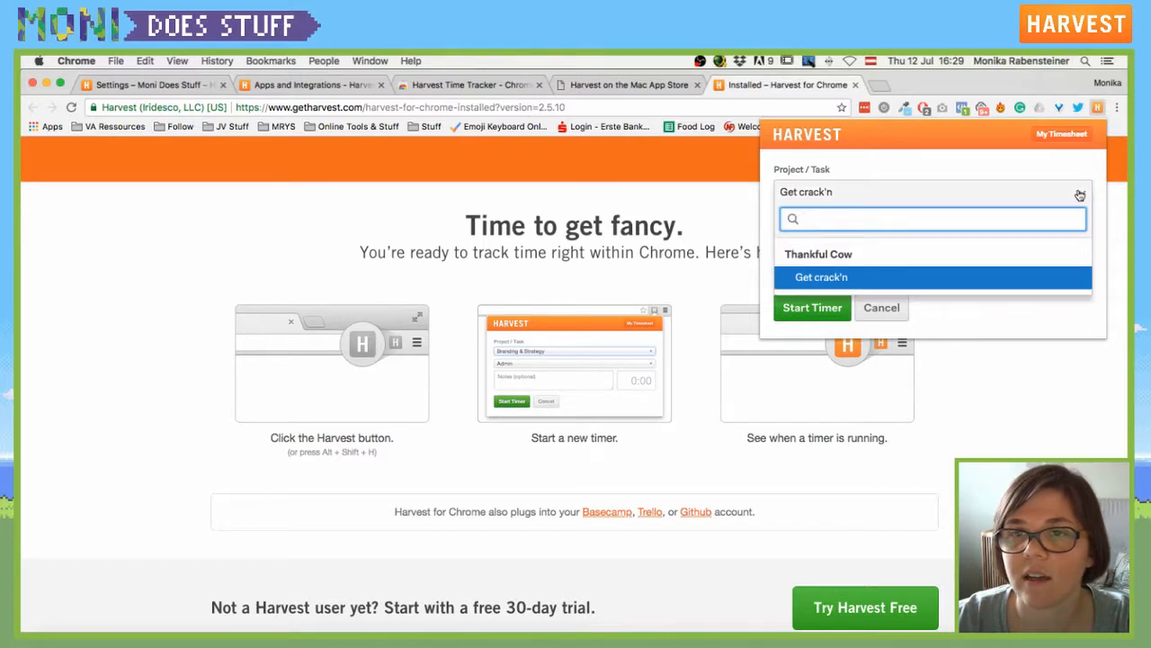
left_click(1080, 193)
left_click(861, 225)
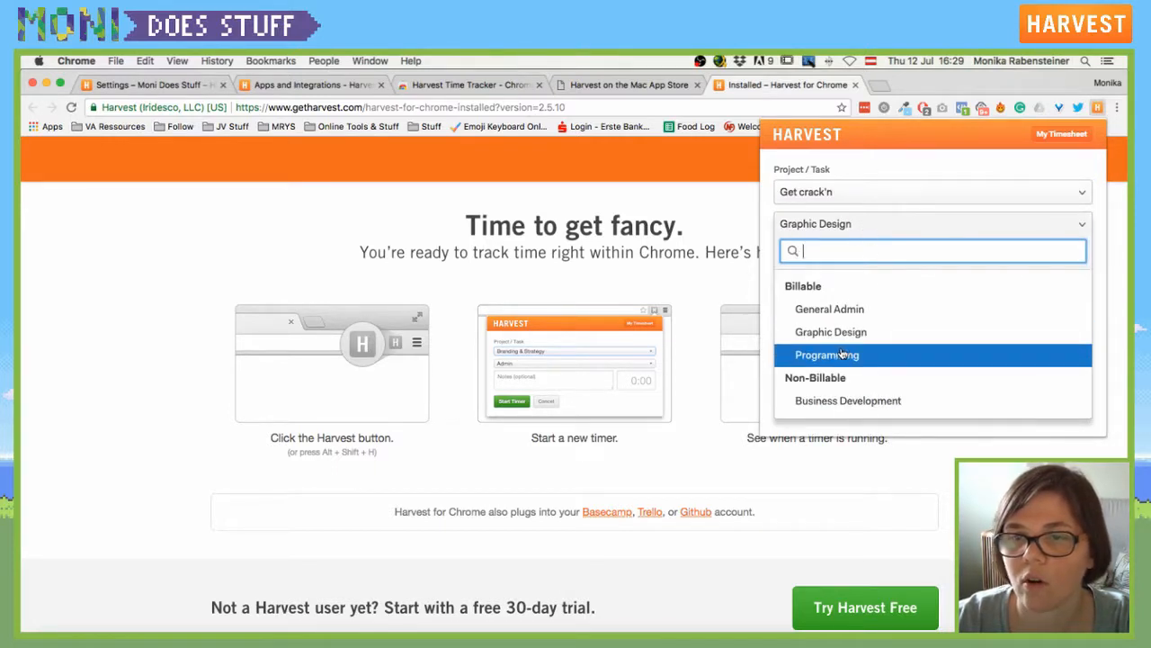
left_click(842, 355)
left_click(831, 260)
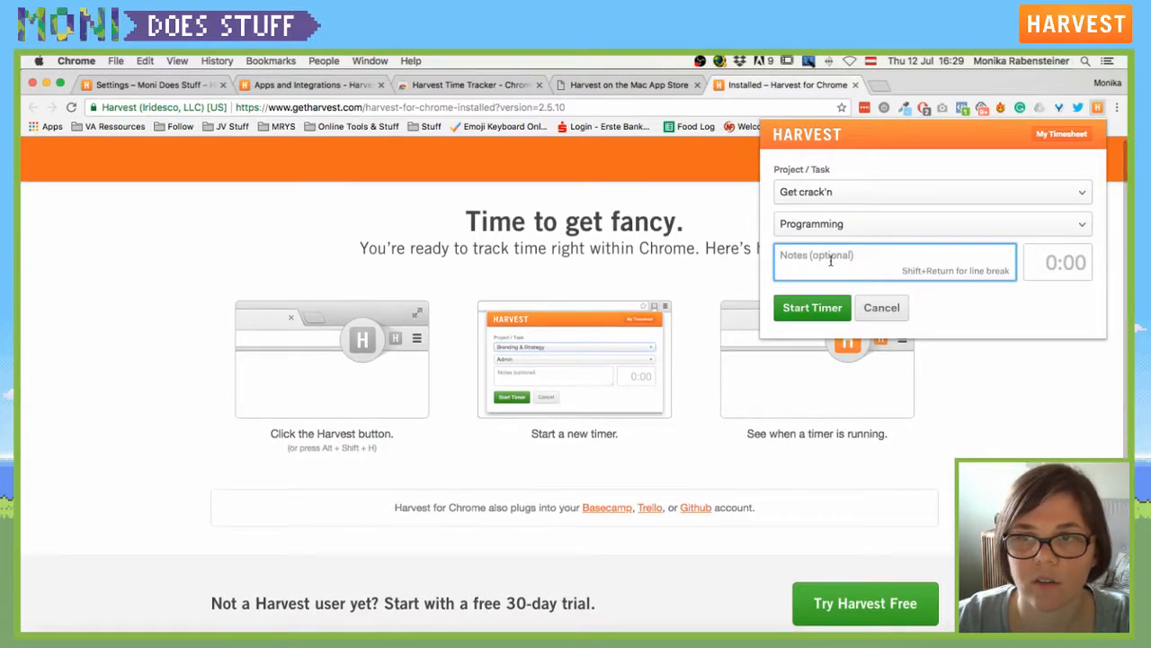
left_click(830, 198)
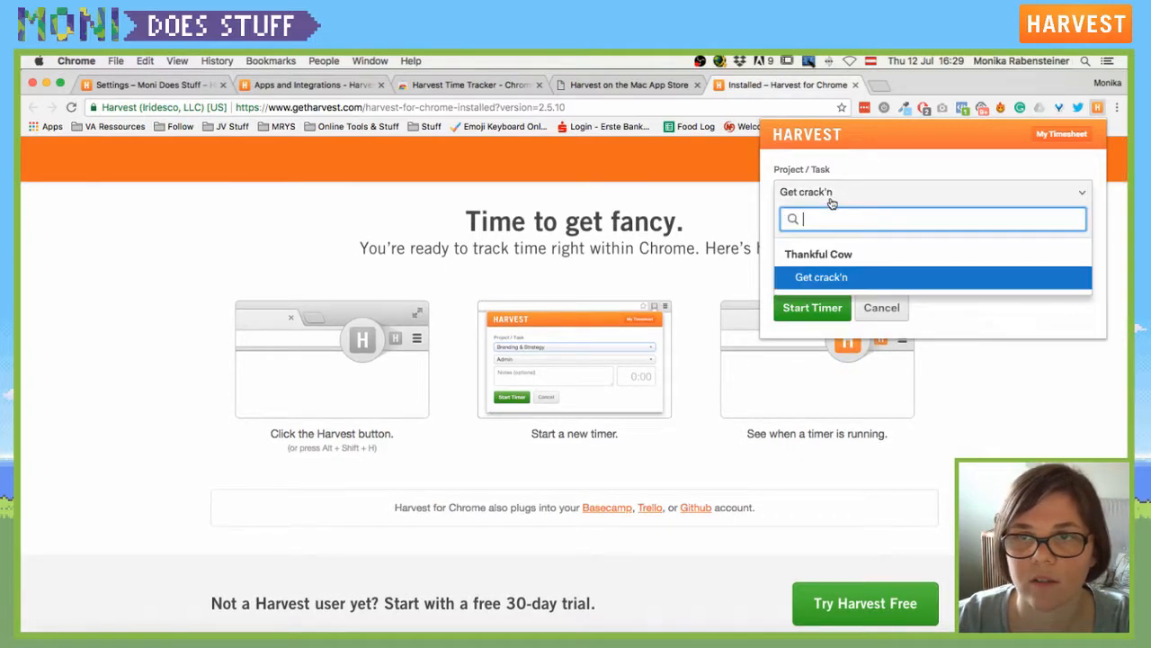
left_click(819, 280)
left_click(821, 268)
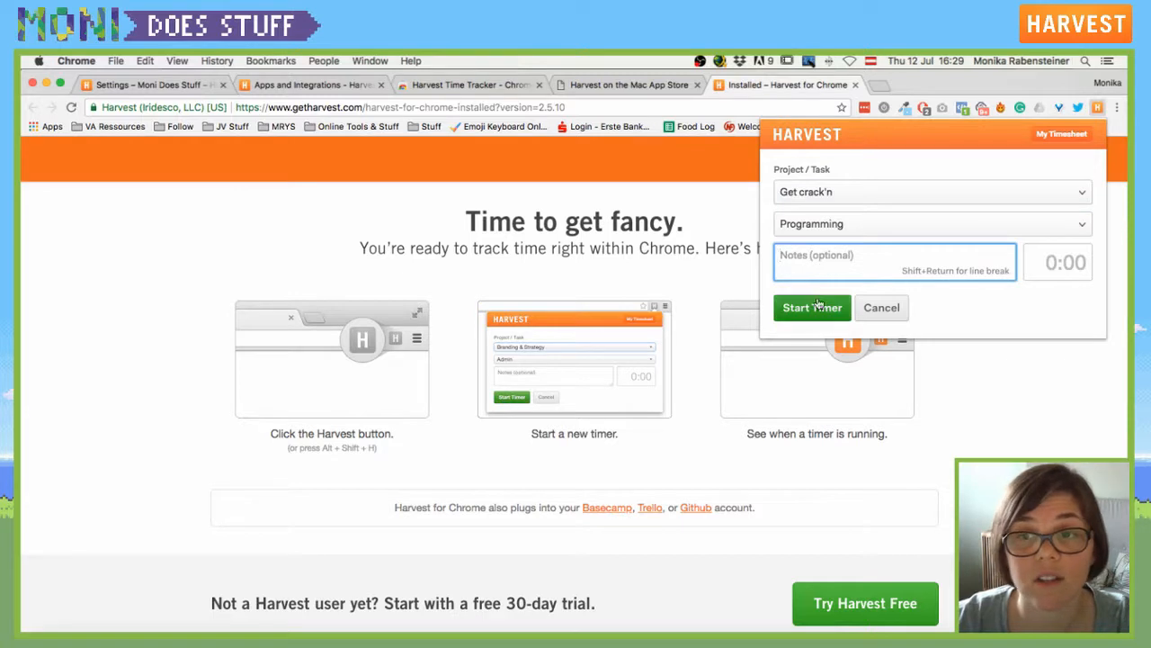
Open the timesheet from the Harvest browser extension and view the current day's entries in day view.
left_click(1057, 137)
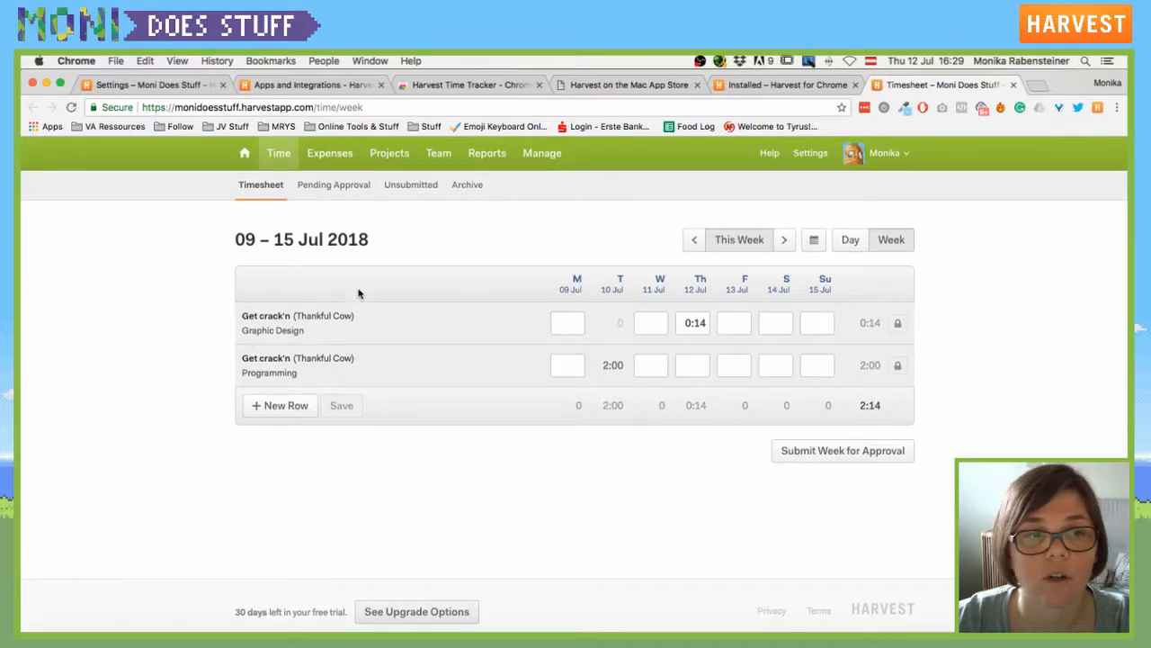
left_click(790, 83)
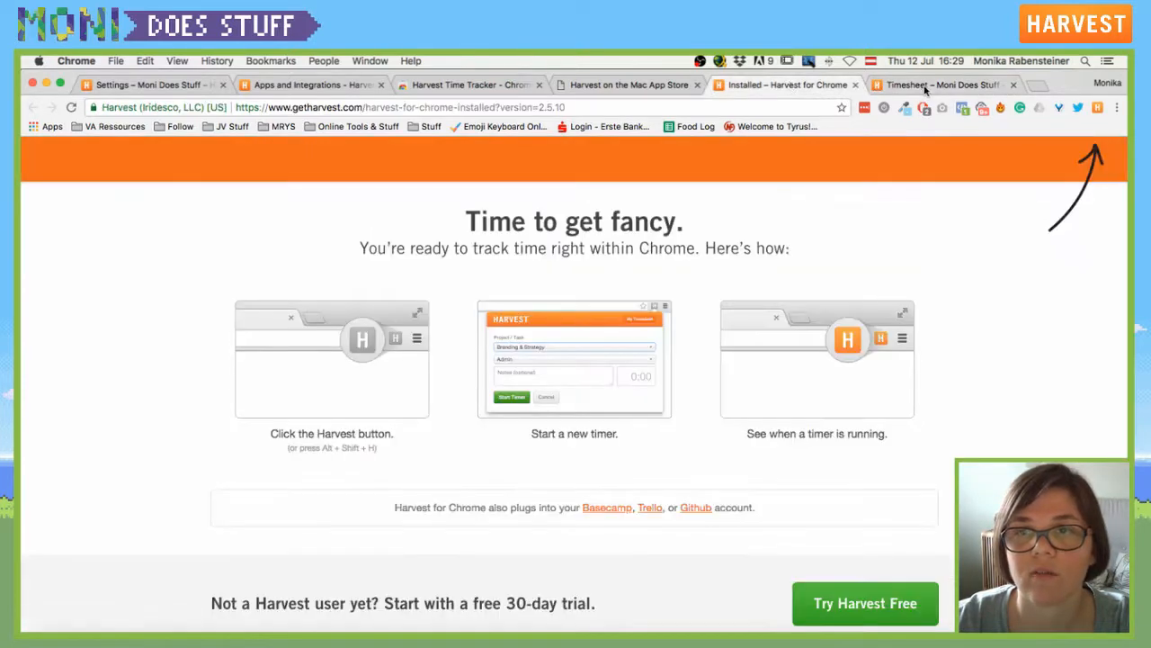
left_click(1099, 108)
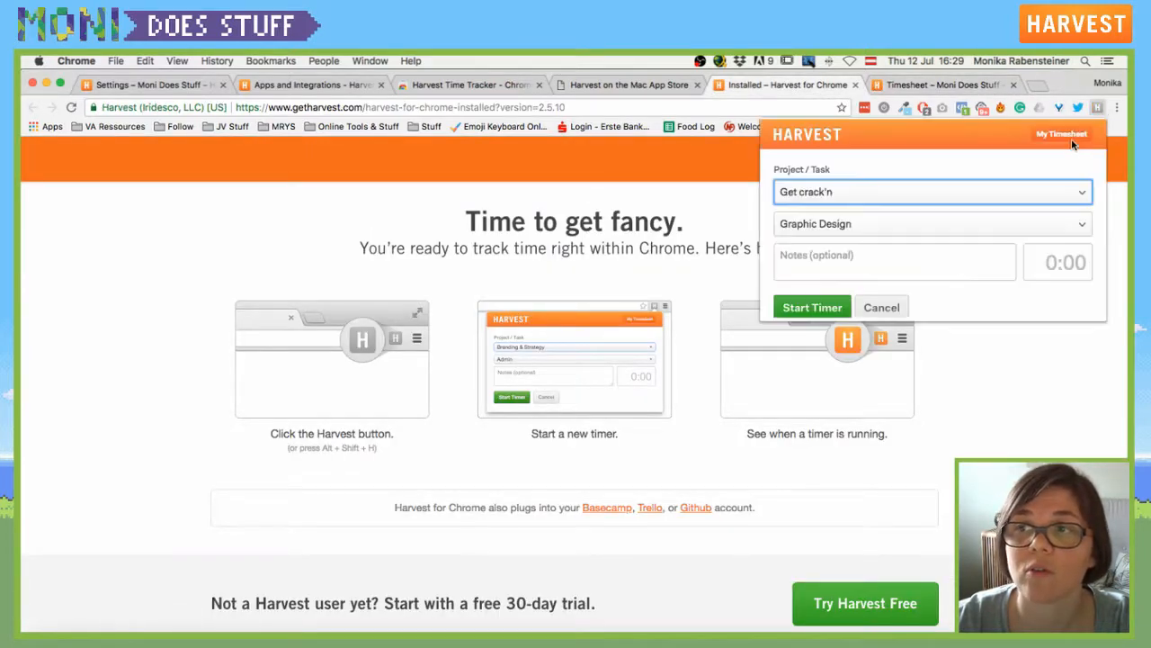
left_click(914, 84)
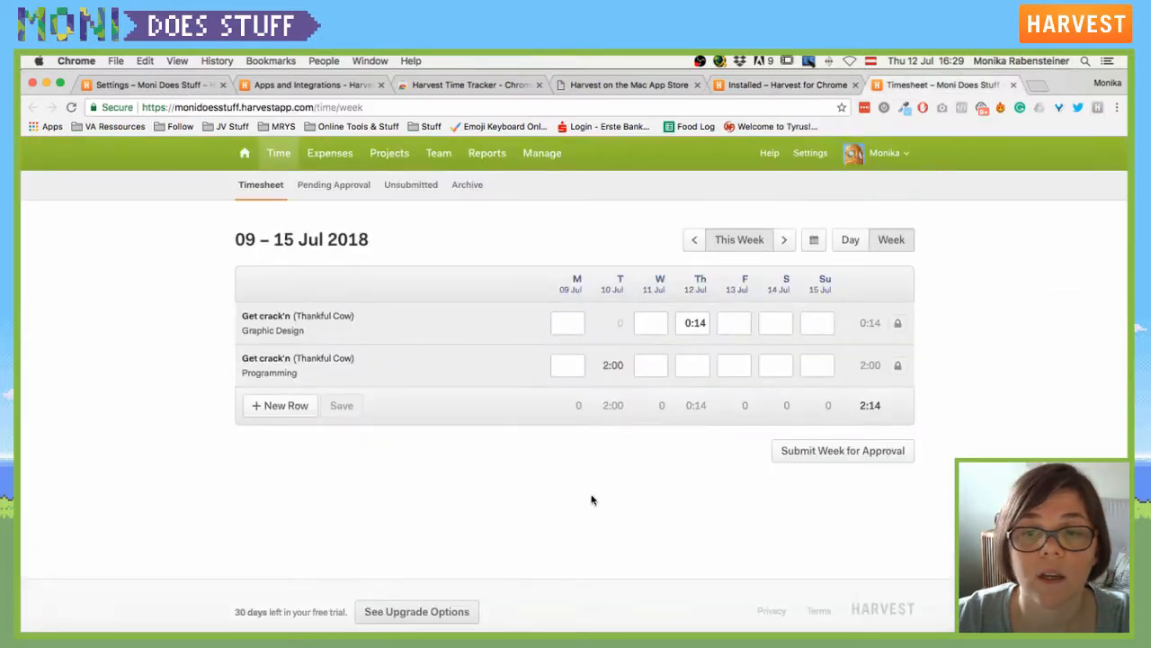
left_click(851, 240)
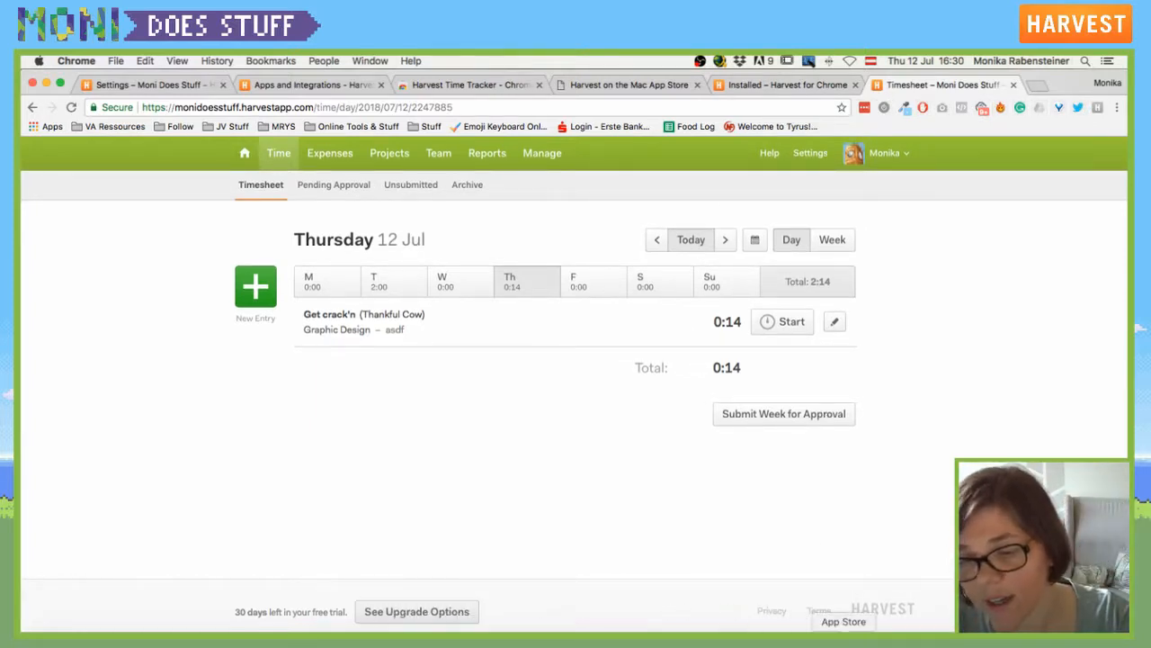
Switch to the App Store and try to get and install the free Harvest app.
left_click(844, 637)
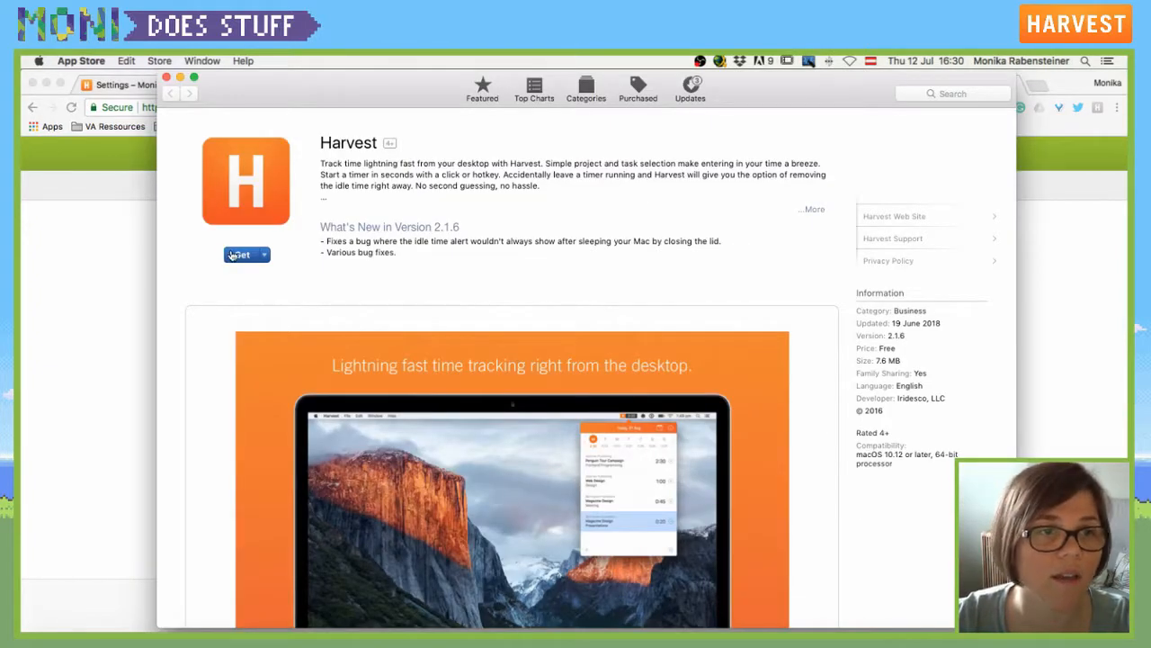
left_click(236, 255)
left_click(240, 257)
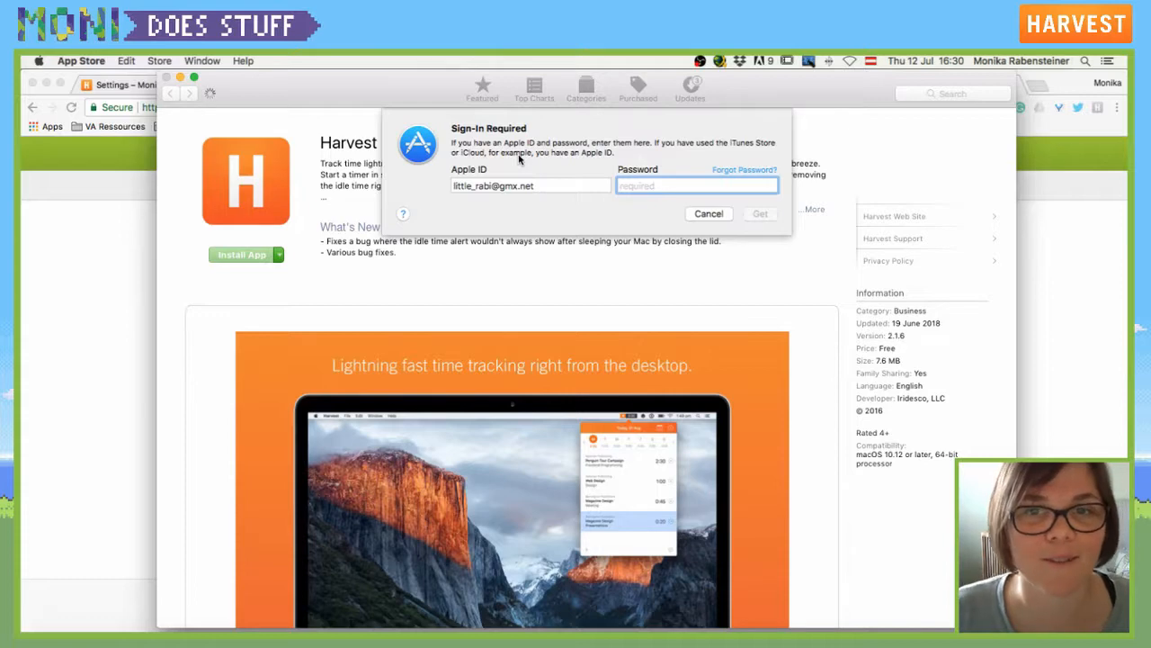
Enter the Apple ID password and submit the App Store sign-in.
type("••••")
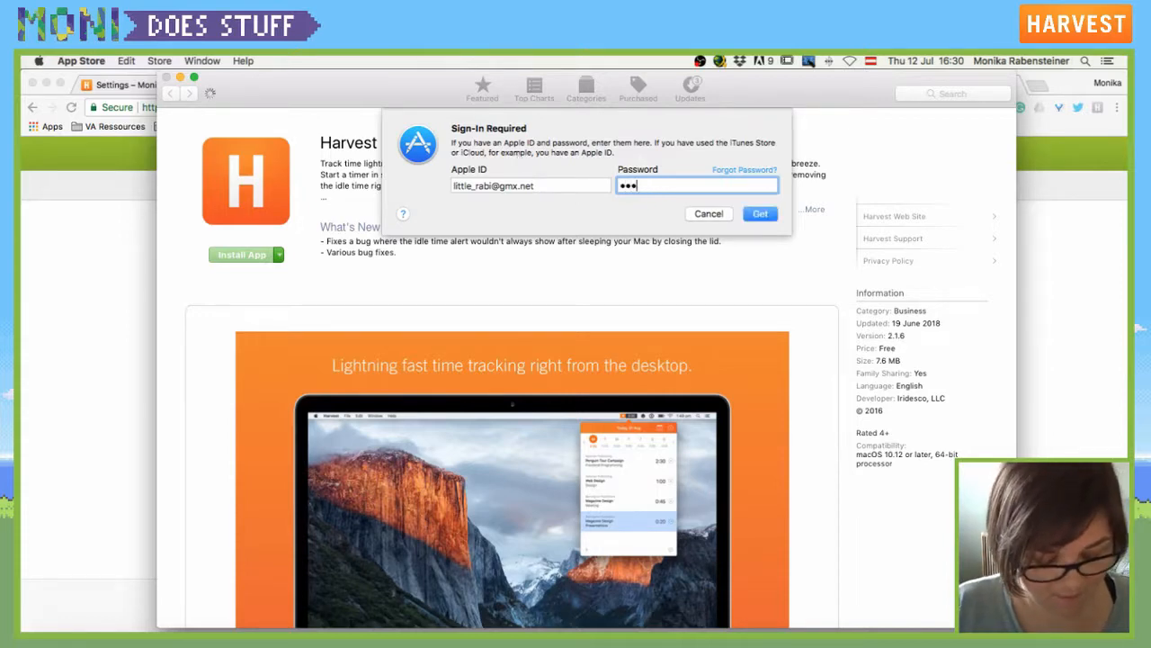
key("BackSpace")
key("BackSpace")
key("BackSpace")
type("•••••••••")
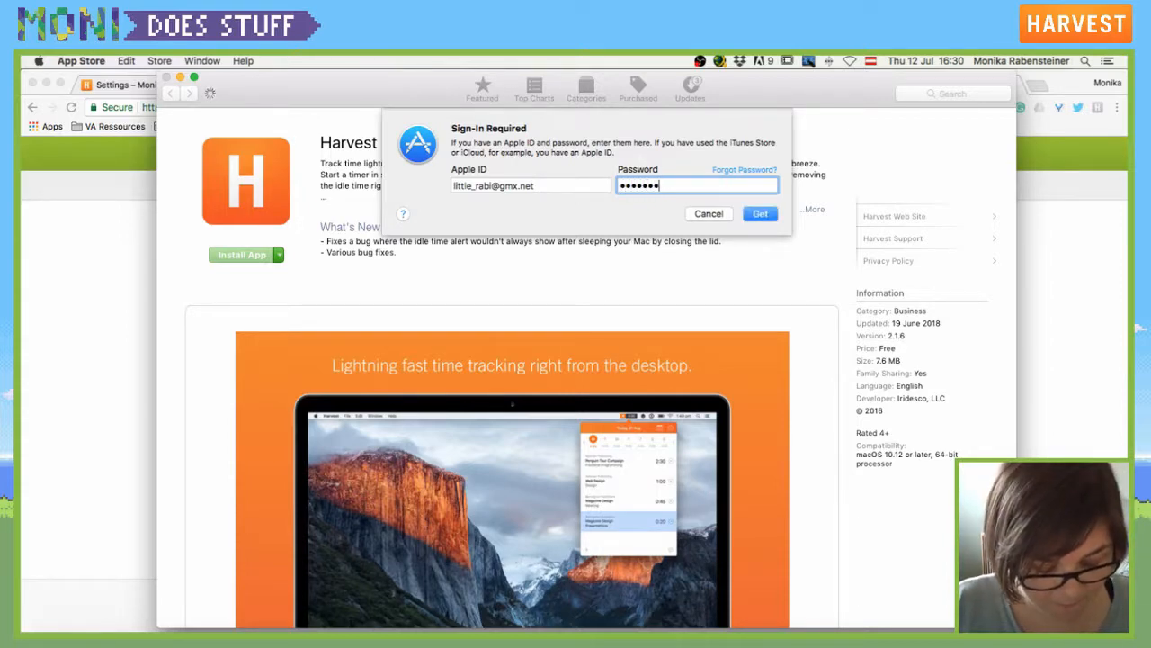
key("Return")
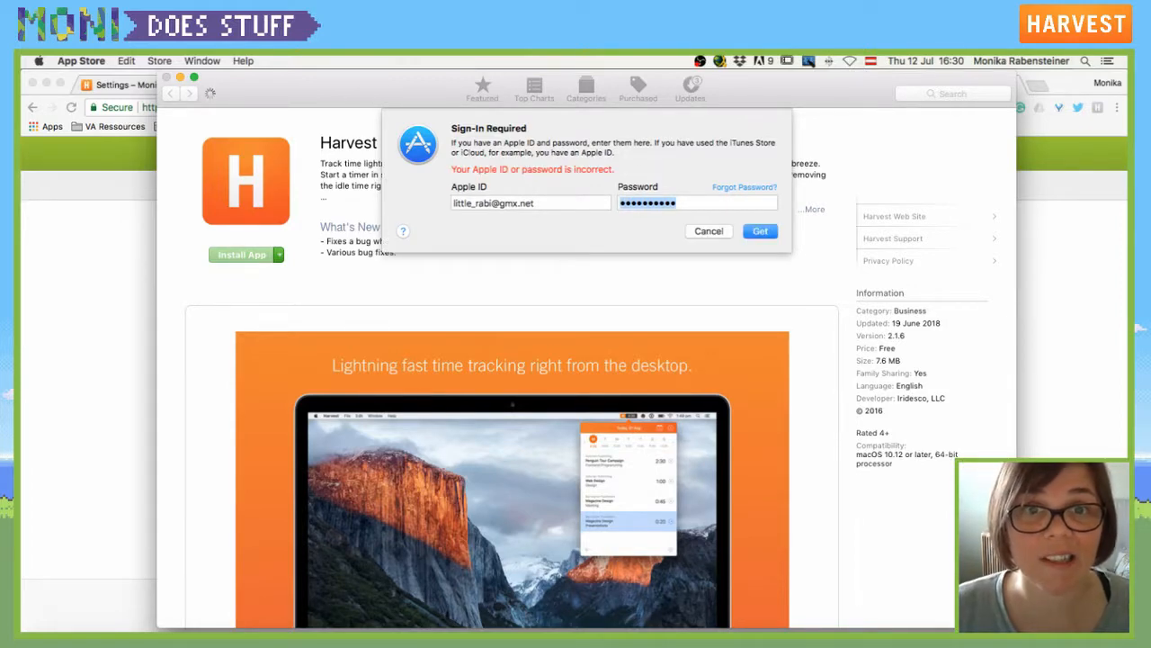
Retry the sign-in with the Apple ID password, then cancel the password recovery and return to the Harvest timesheet in Chrome.
type("••••••••")
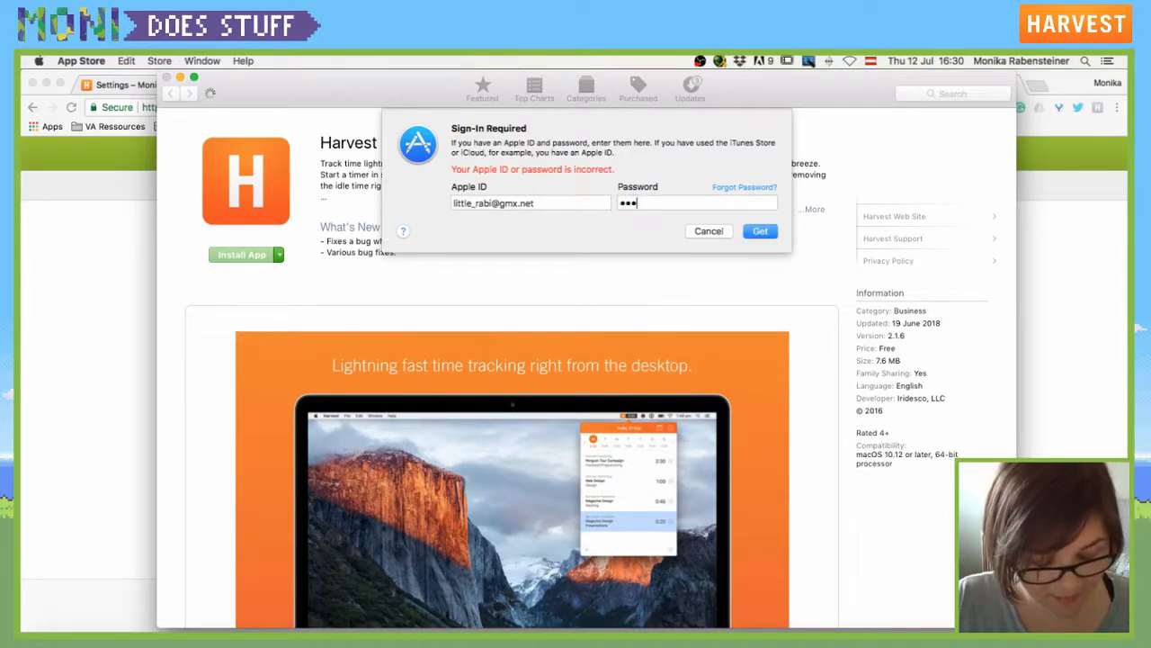
key("Return")
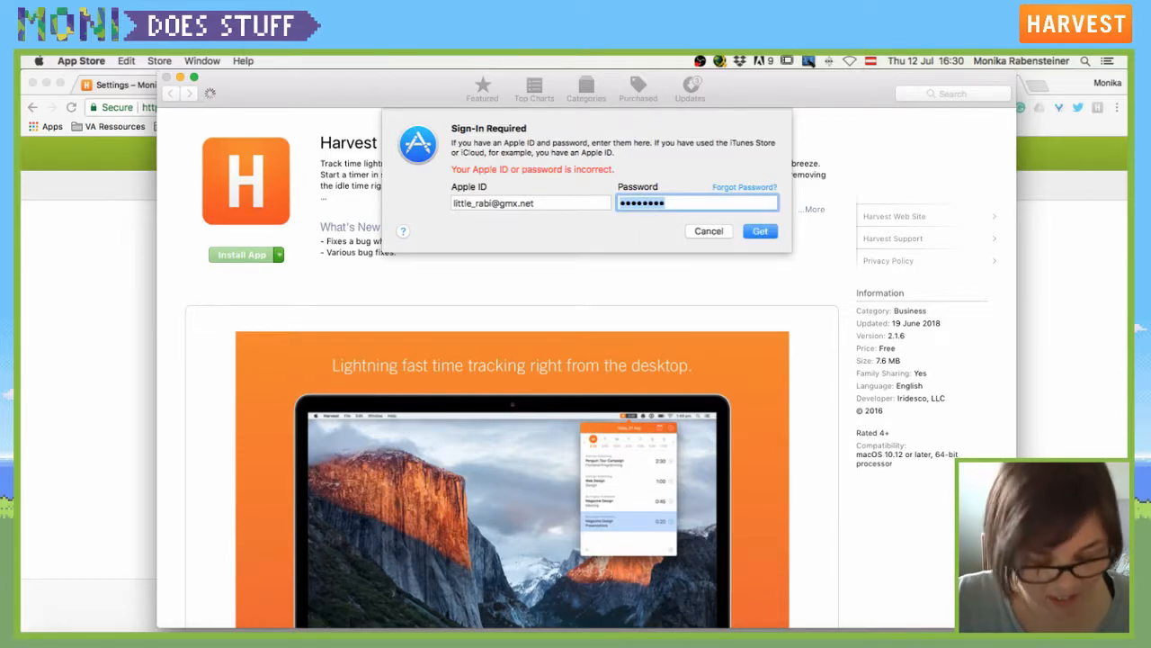
type("••••••••")
key("Return")
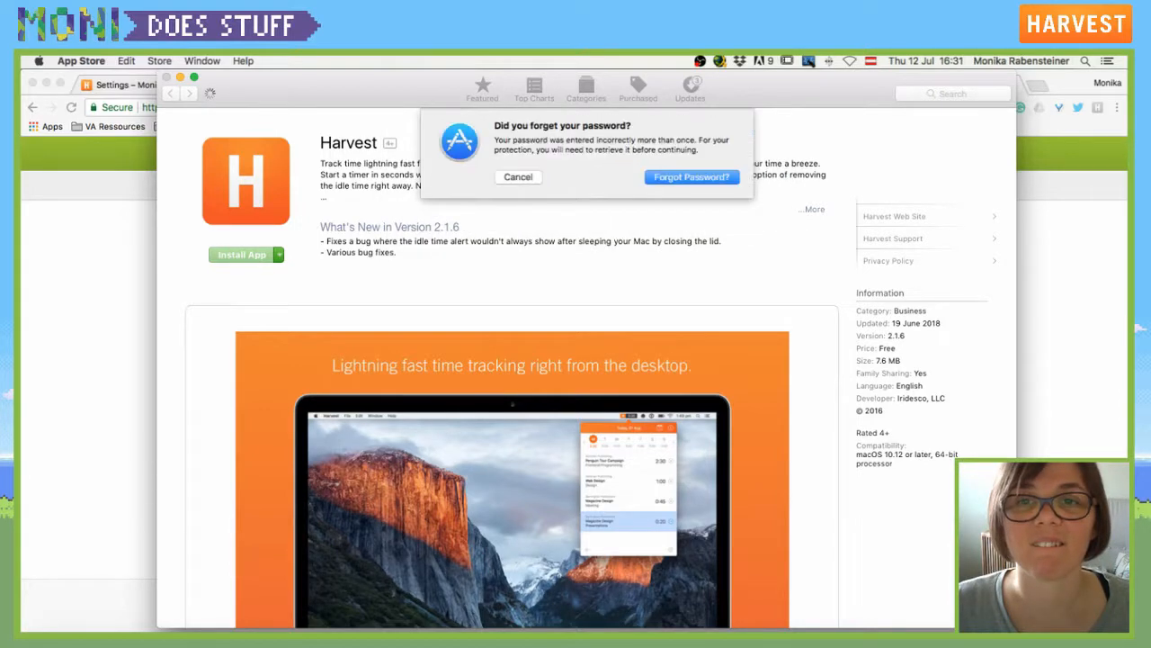
left_click(519, 177)
left_click(1093, 311)
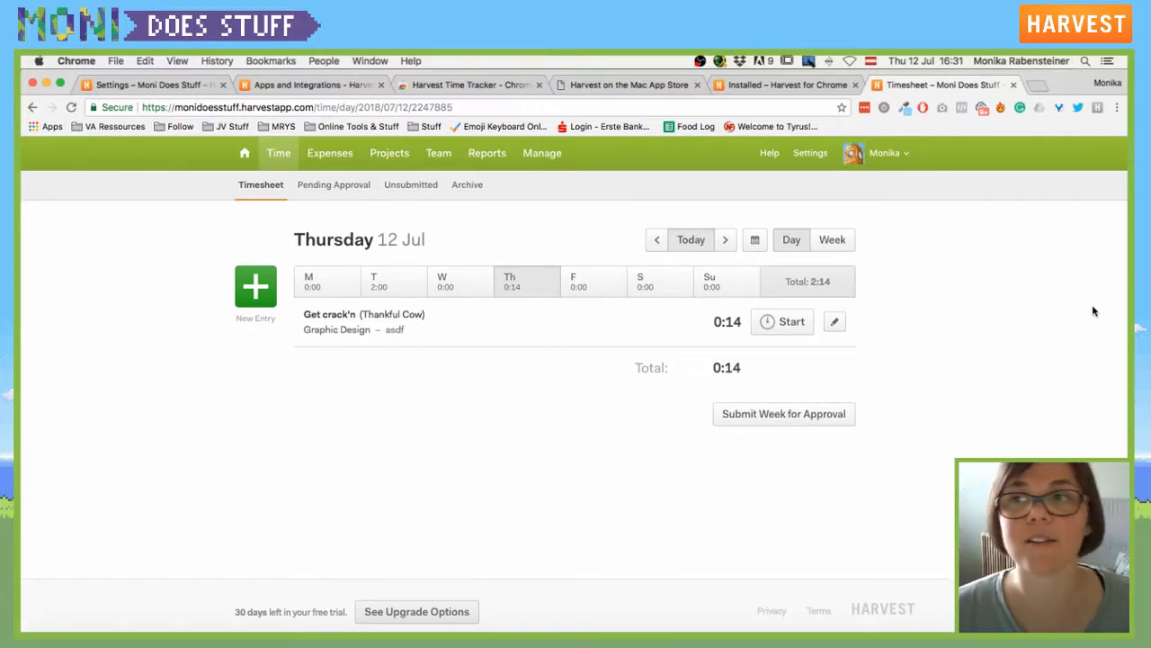
View the Harvest extension's timer form again, close it, and open the Harvest account's welcome page.
left_click(1096, 108)
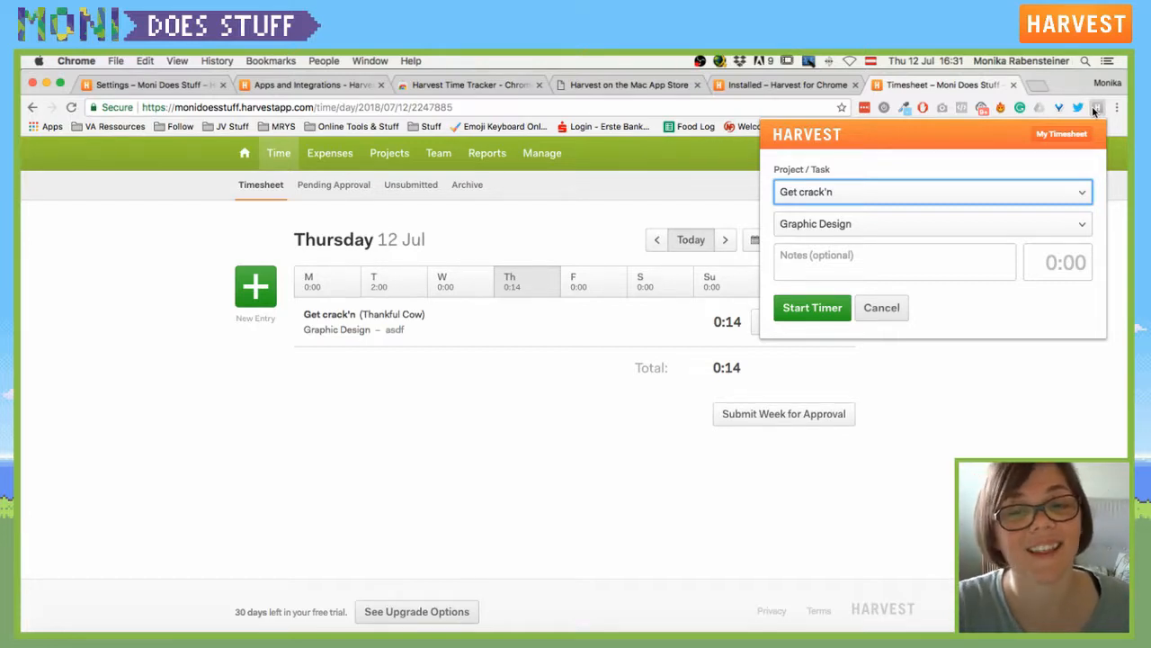
left_click(449, 425)
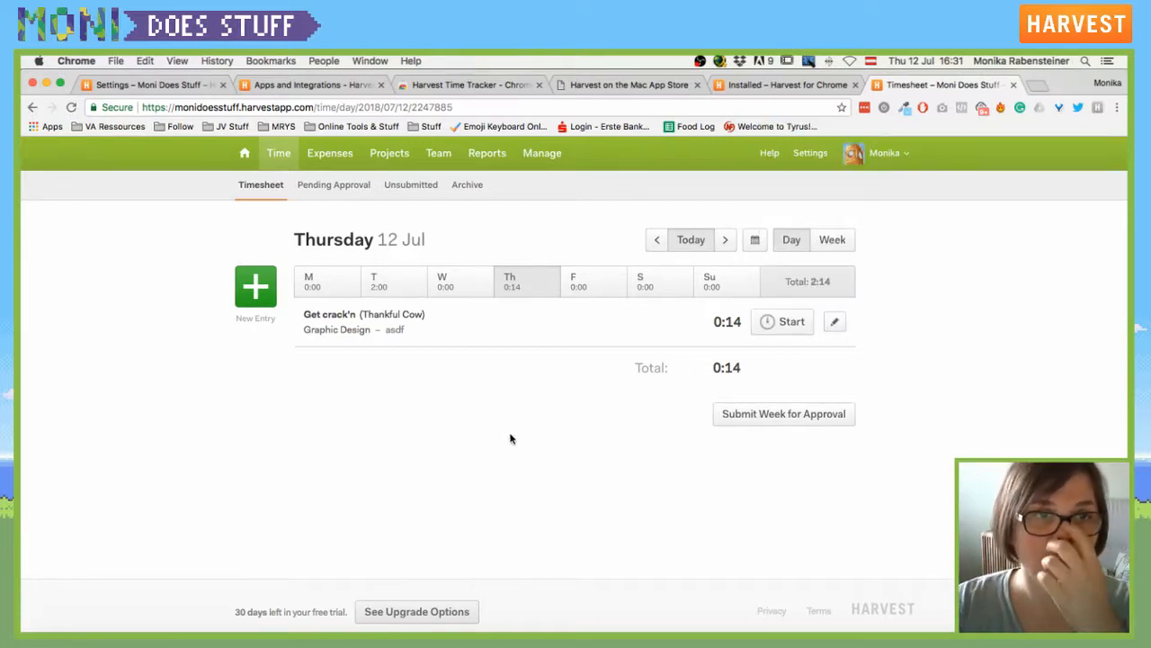
left_click(245, 154)
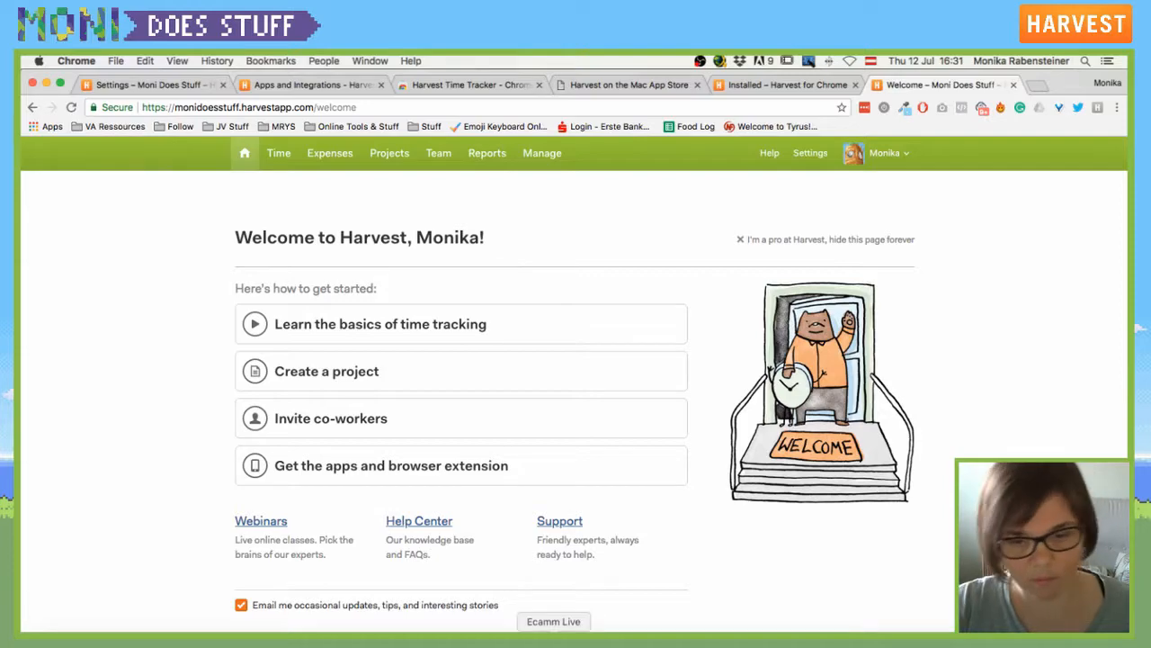
left_click(524, 628)
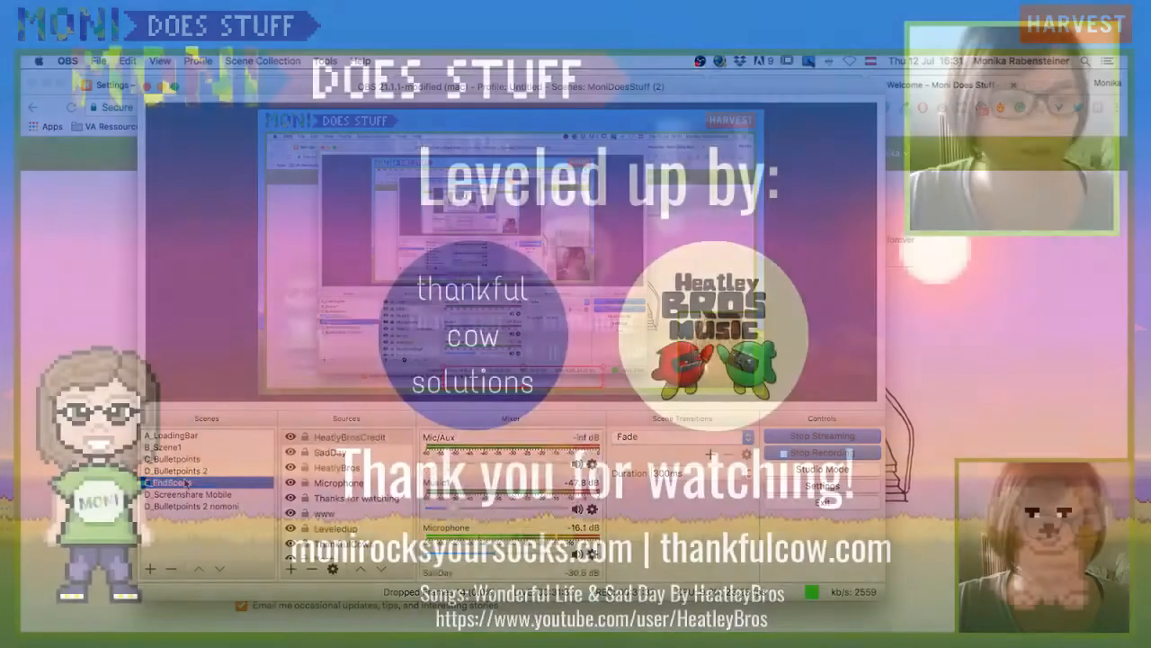